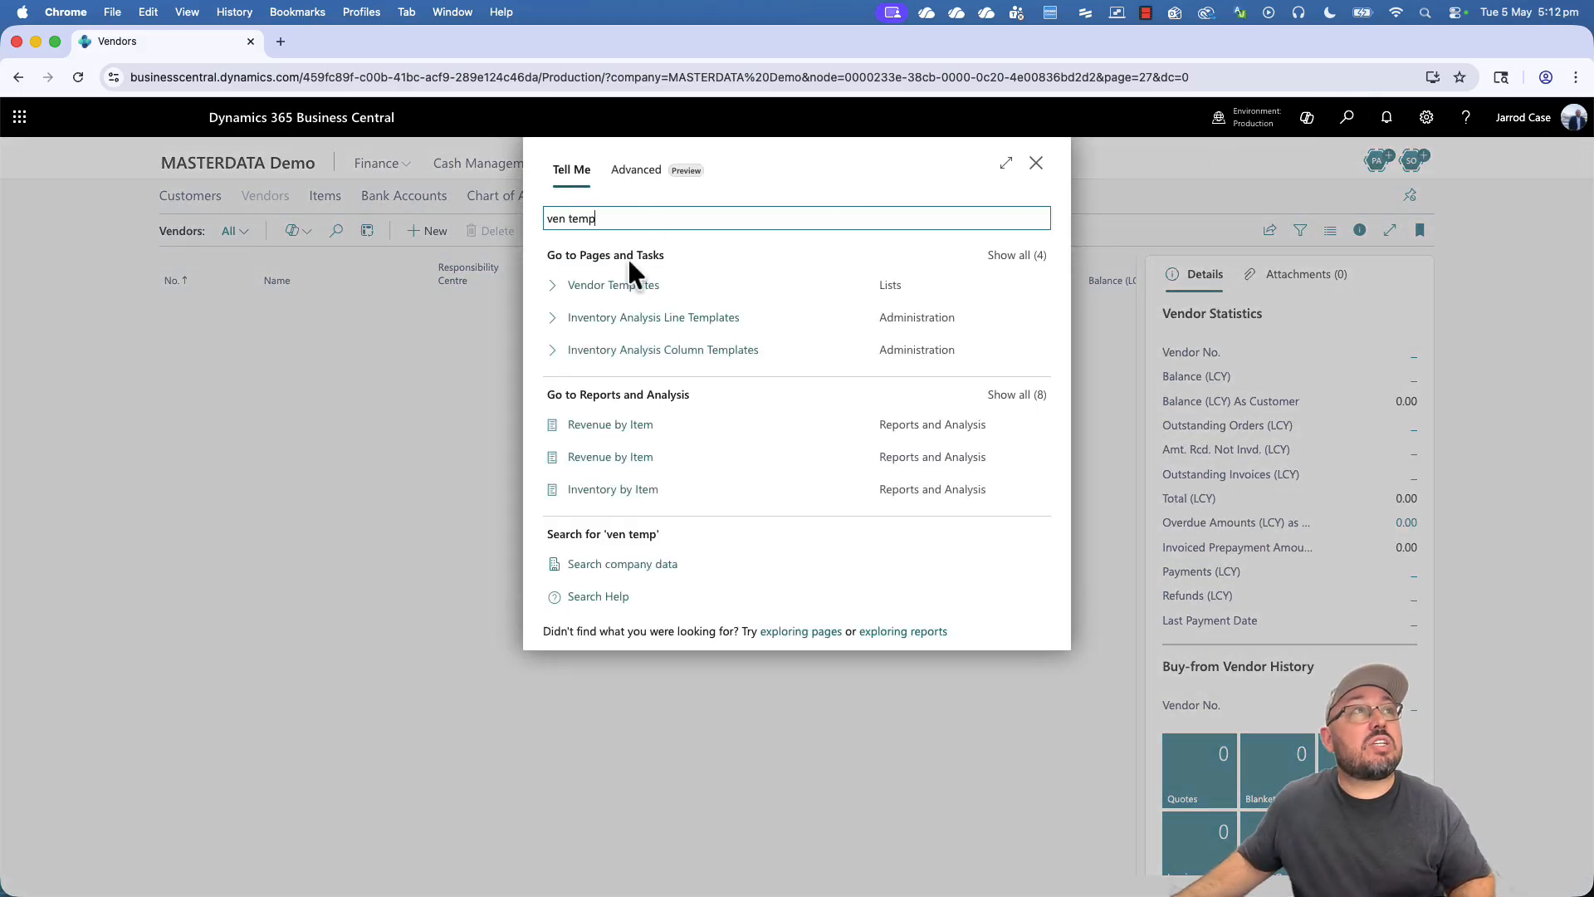
- Create vendor template DOMESTIC, 'Domestic, AU, 30D', with VEND numbering and Blocked set to All
left_click(625, 285)
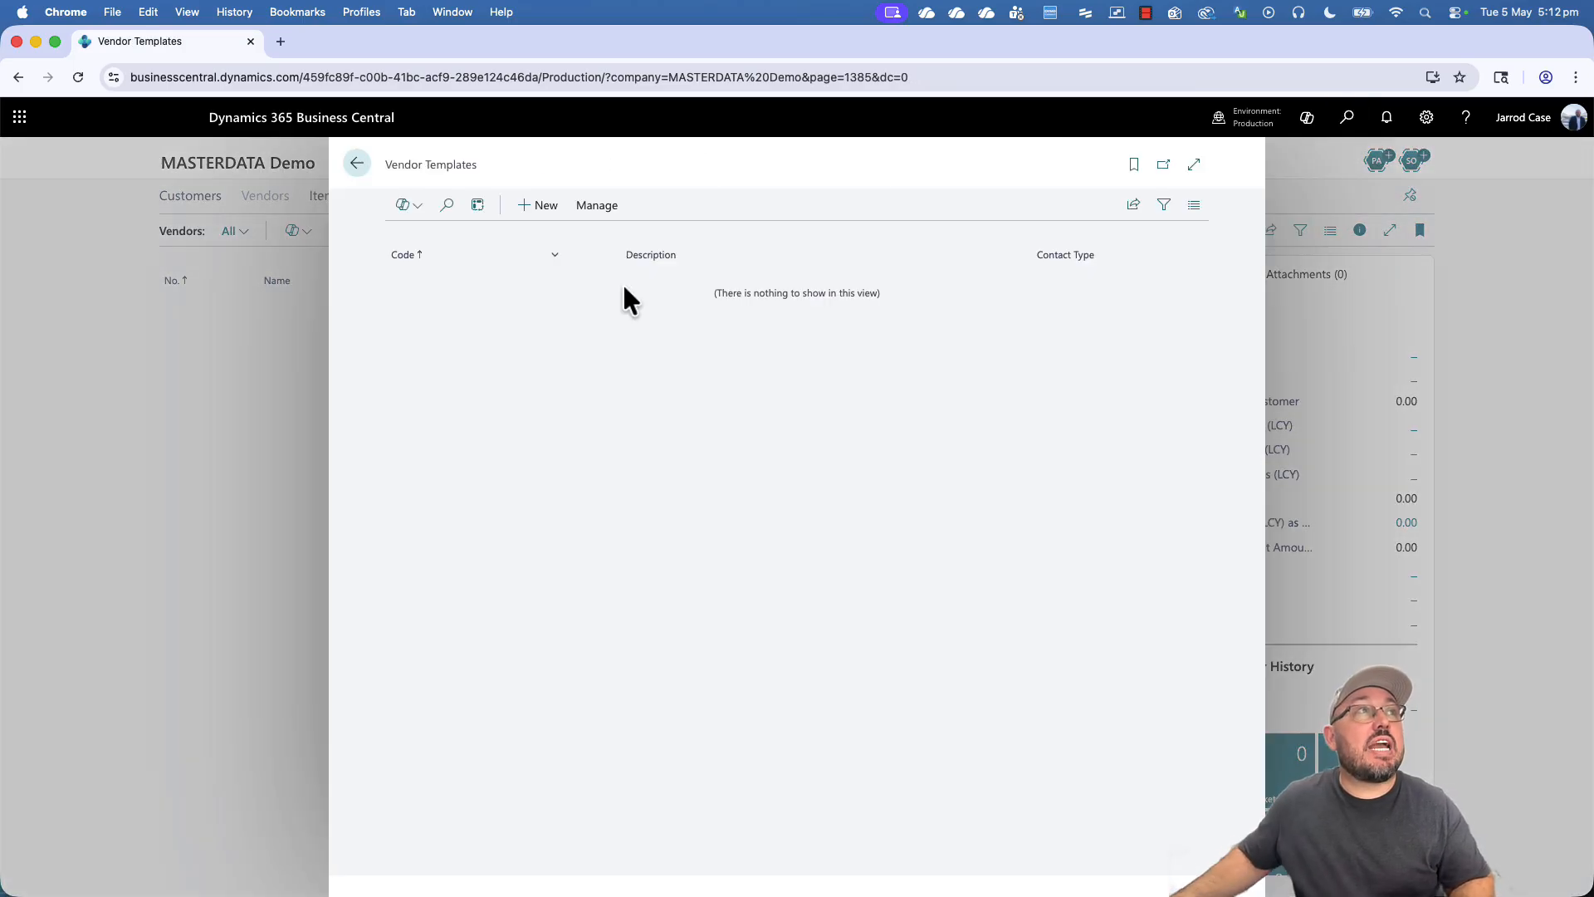
left_click(532, 209)
type("Domestic")
key("Tab")
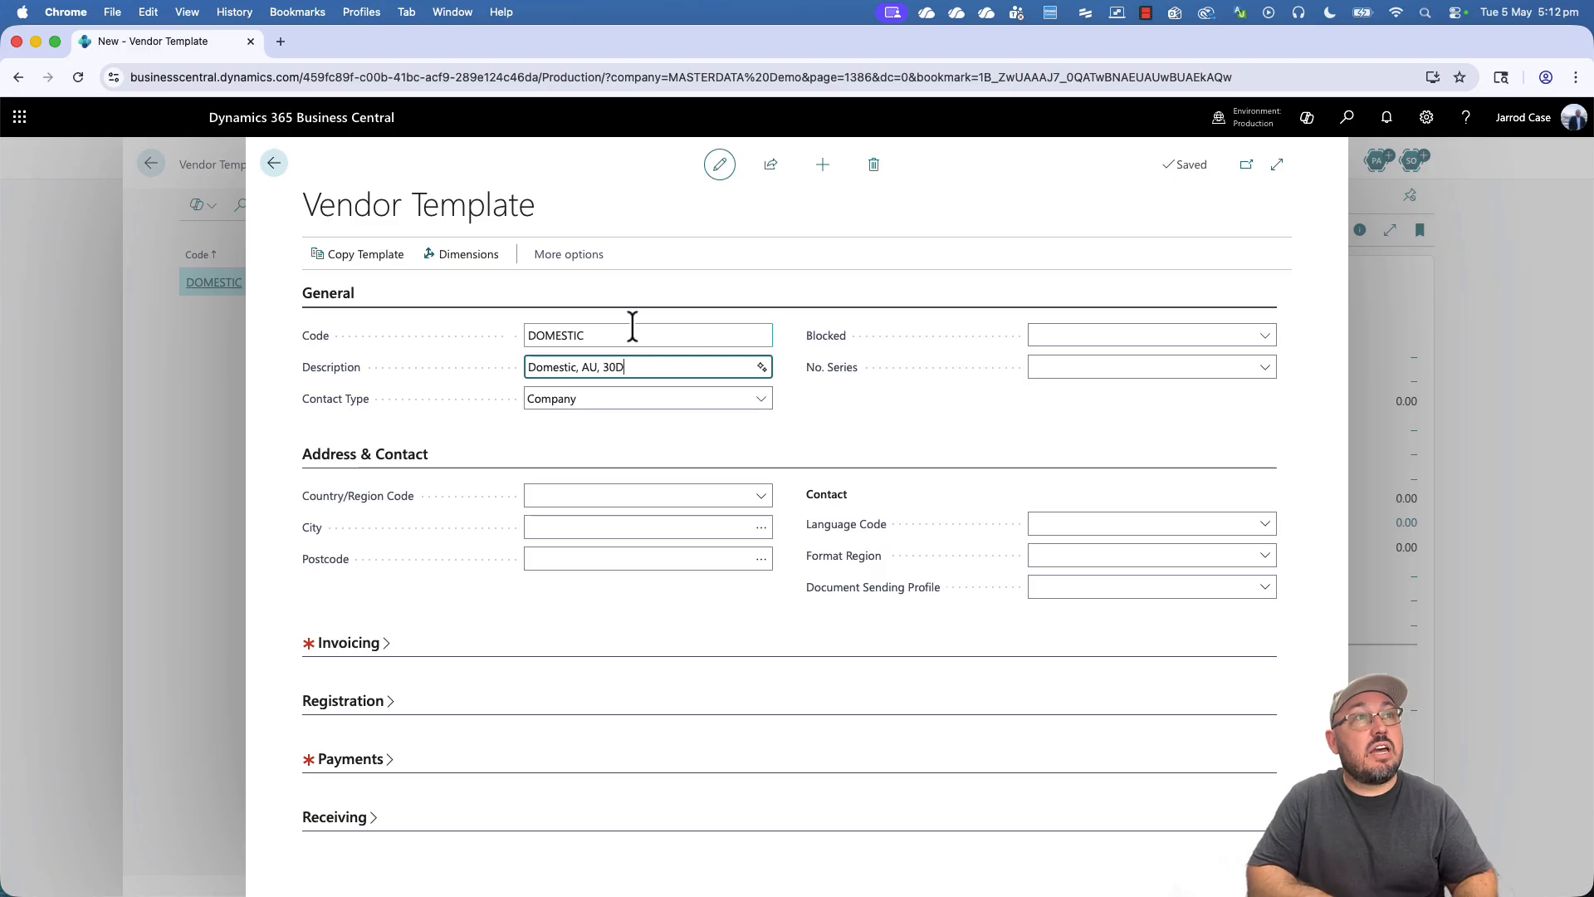
key("Tab")
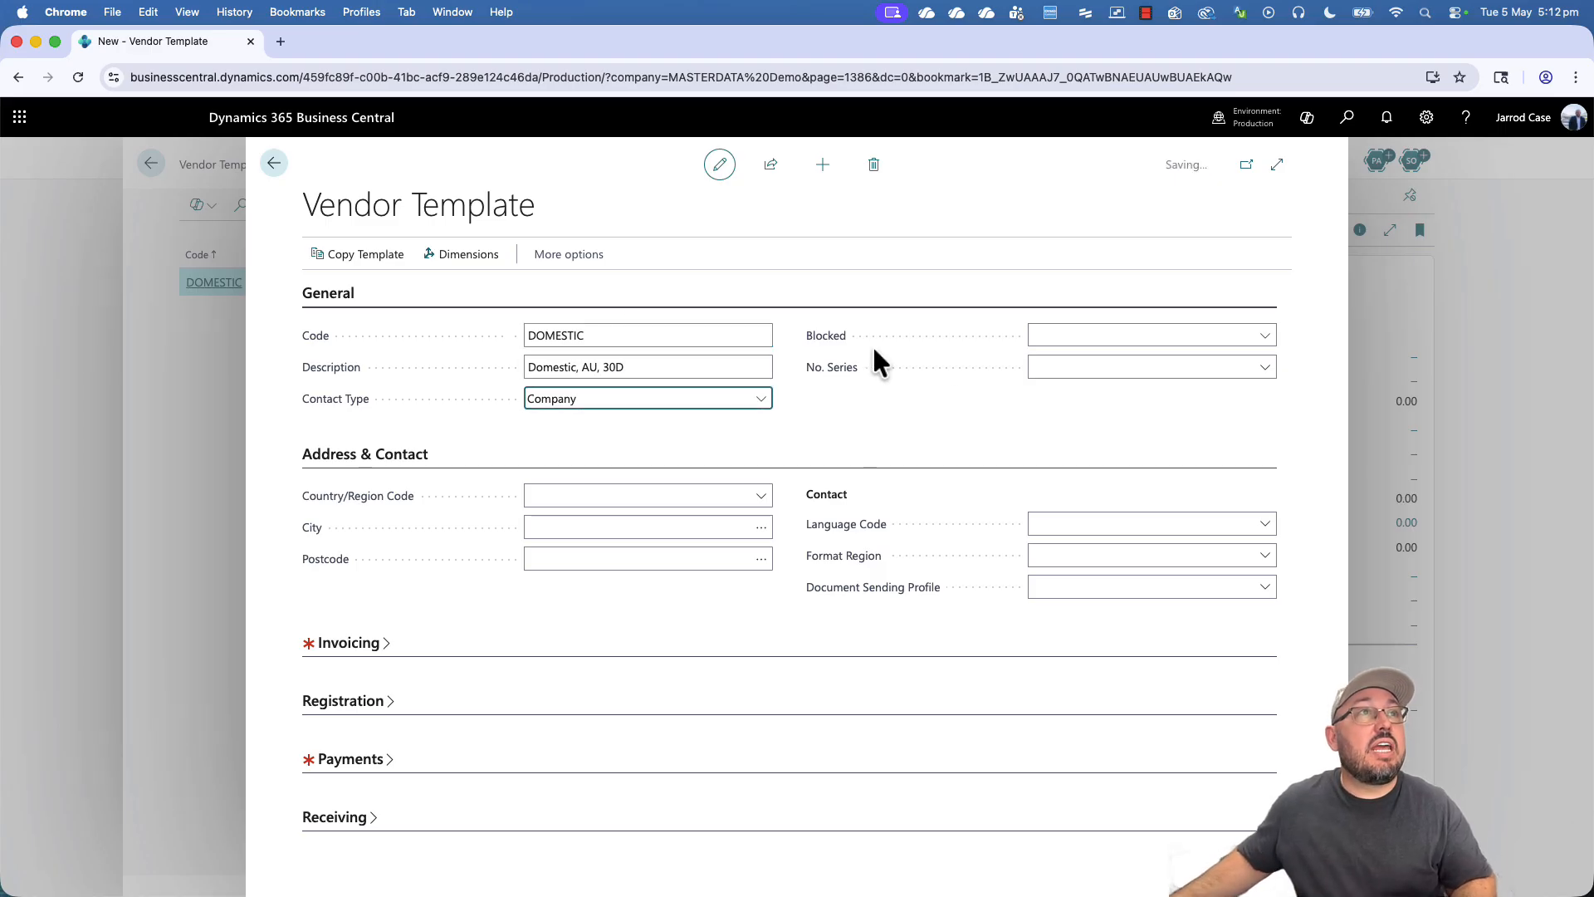
left_click(1084, 371)
type("vend")
key("Tab")
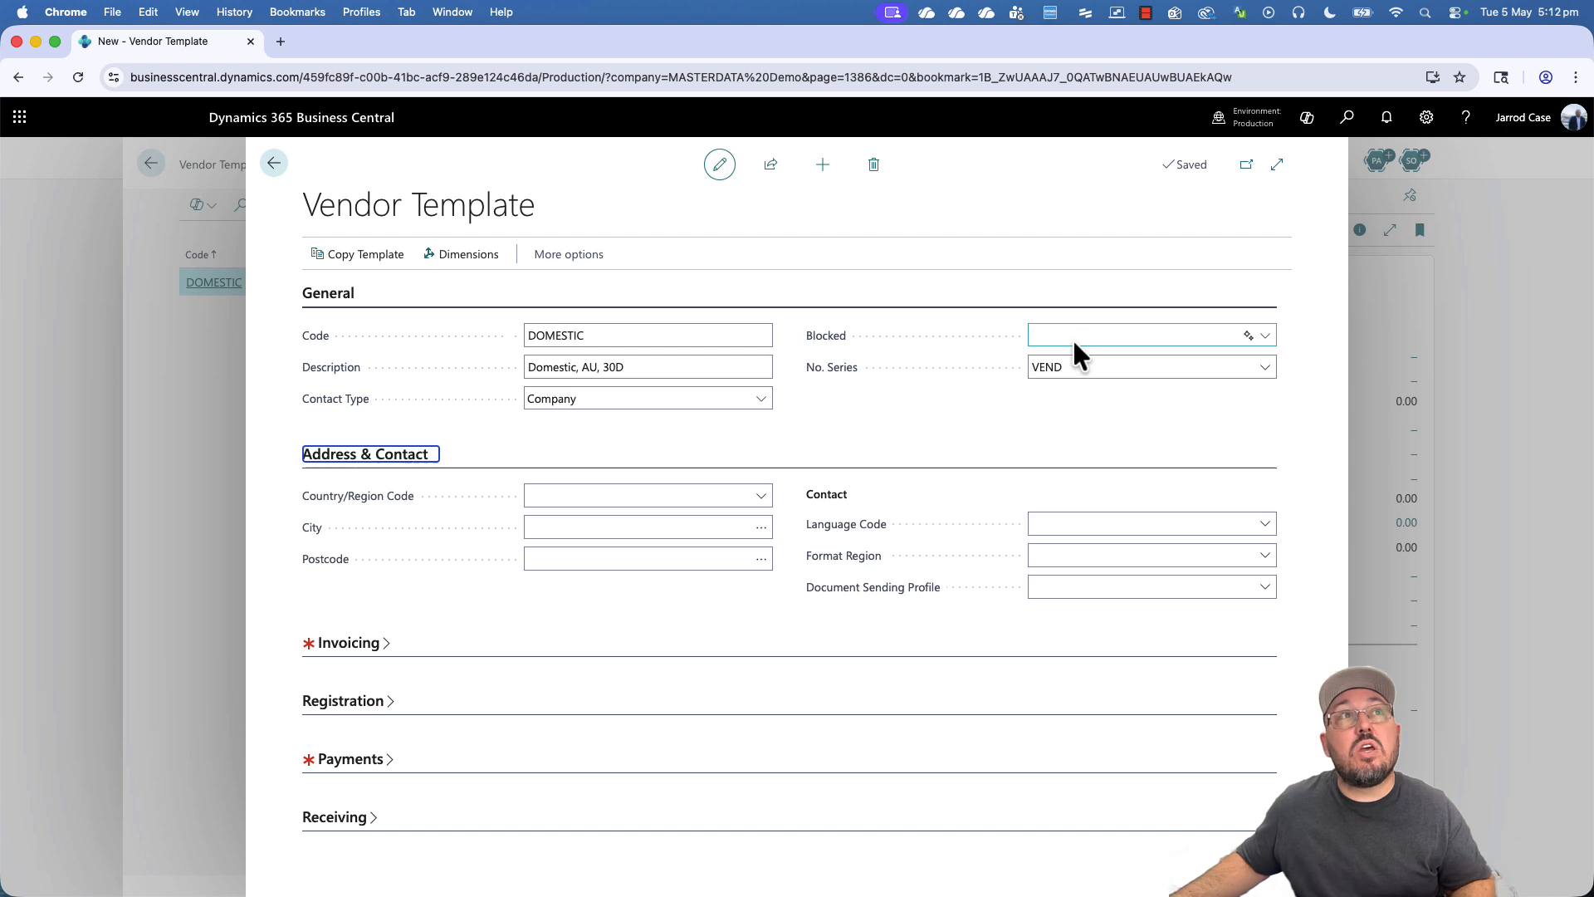
left_click(1073, 336)
left_click(1068, 372)
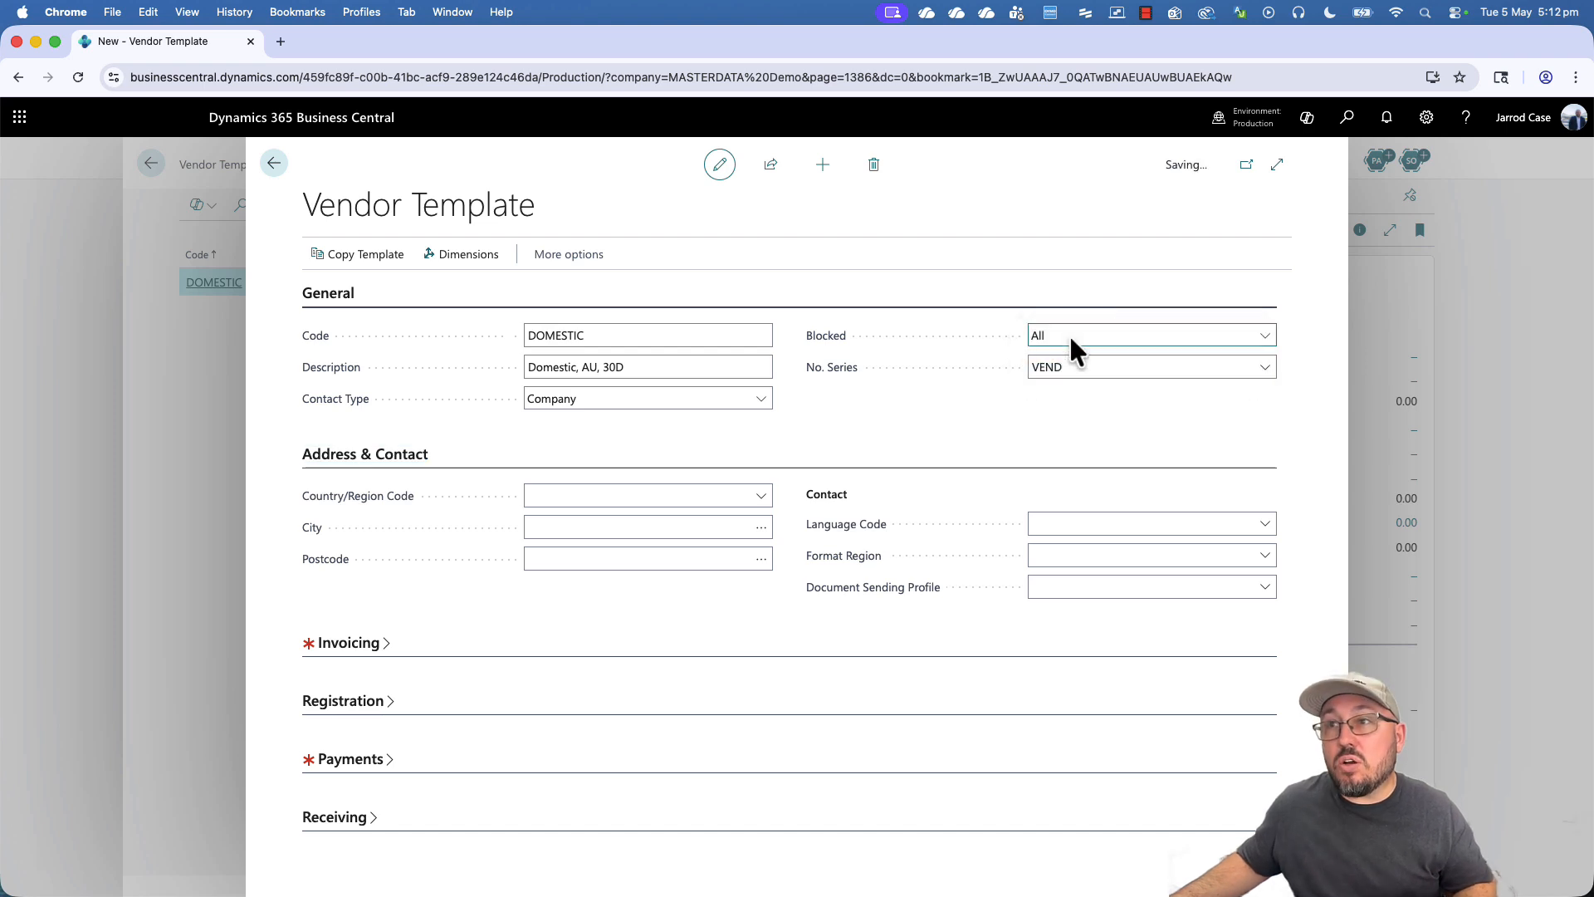
- Set the template's language to ENA and format region to en-AU, leaving document sending profile empty
left_click(605, 527)
left_click(1053, 524)
type("ena")
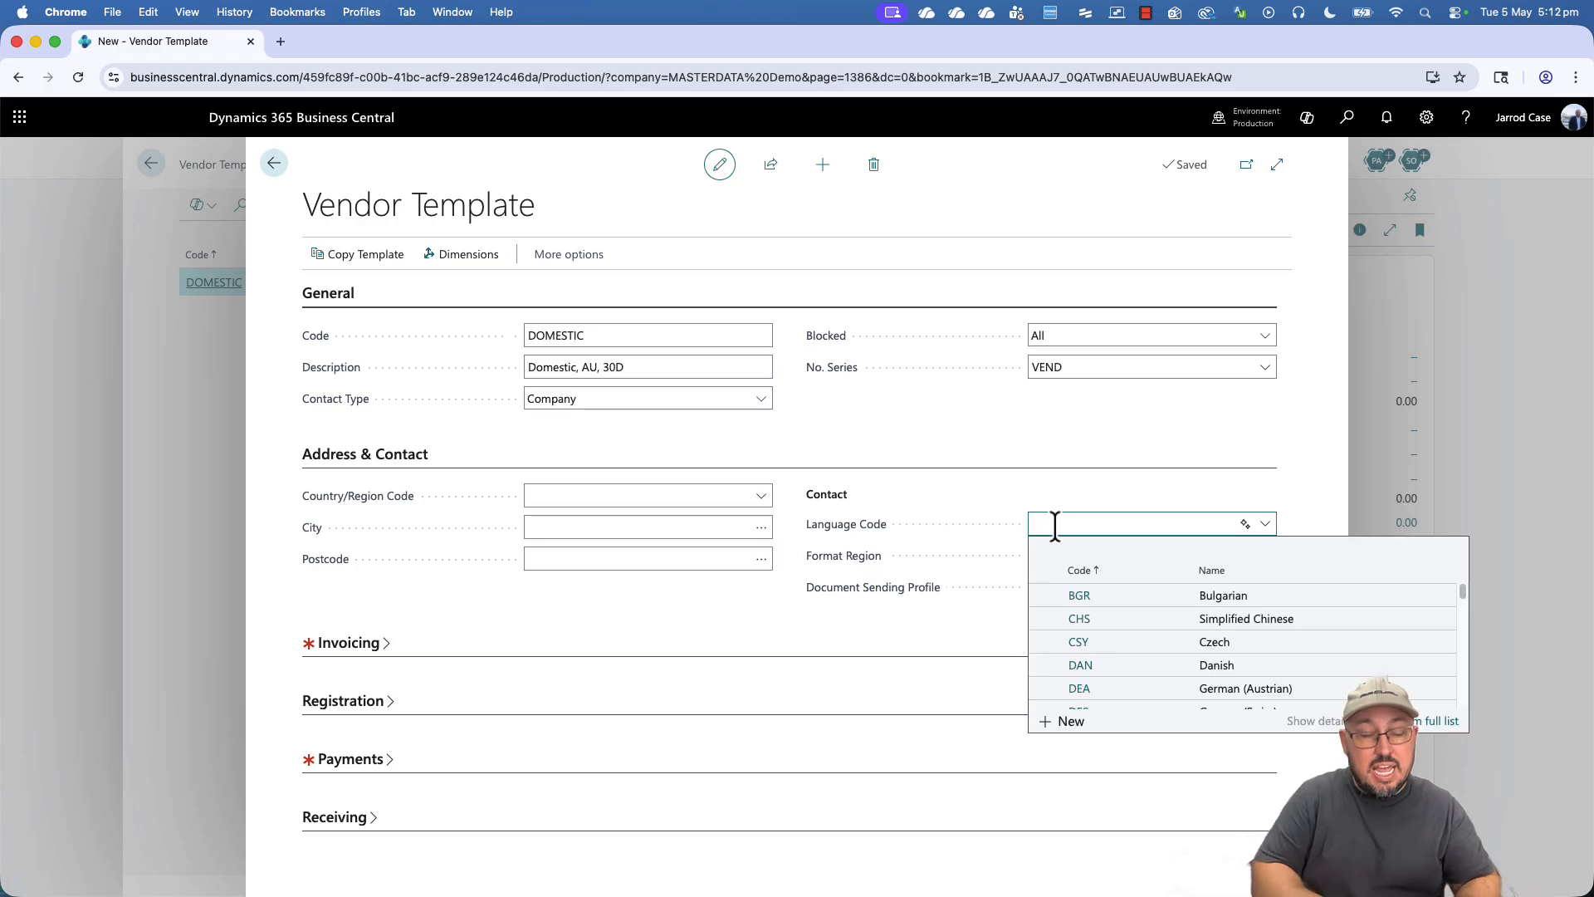
key("Tab")
type("aus")
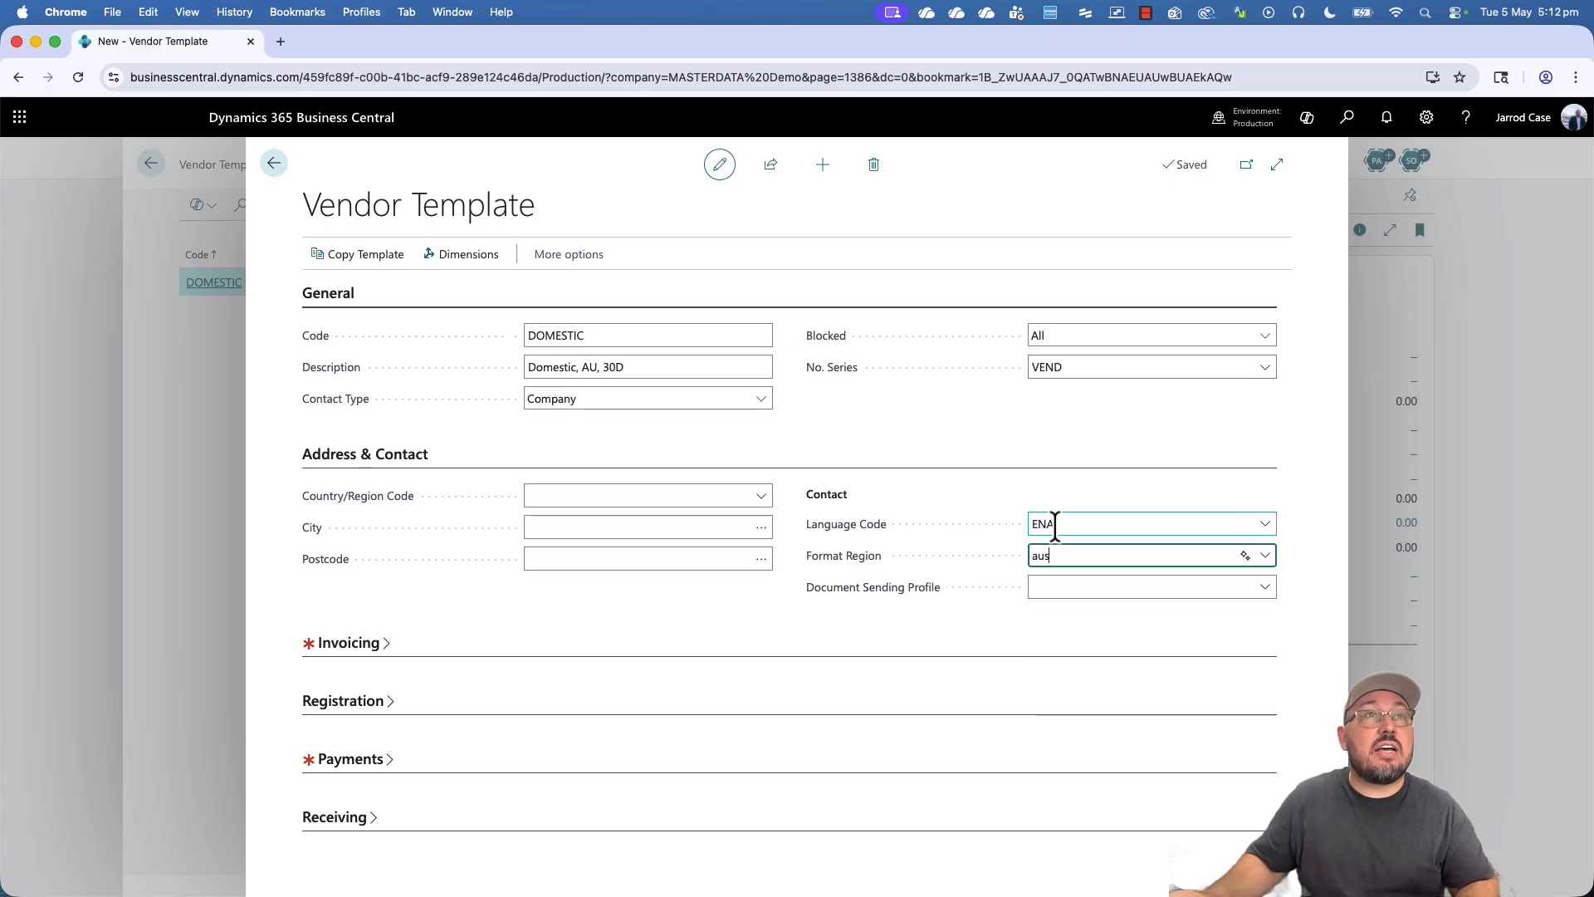
left_click(1076, 625)
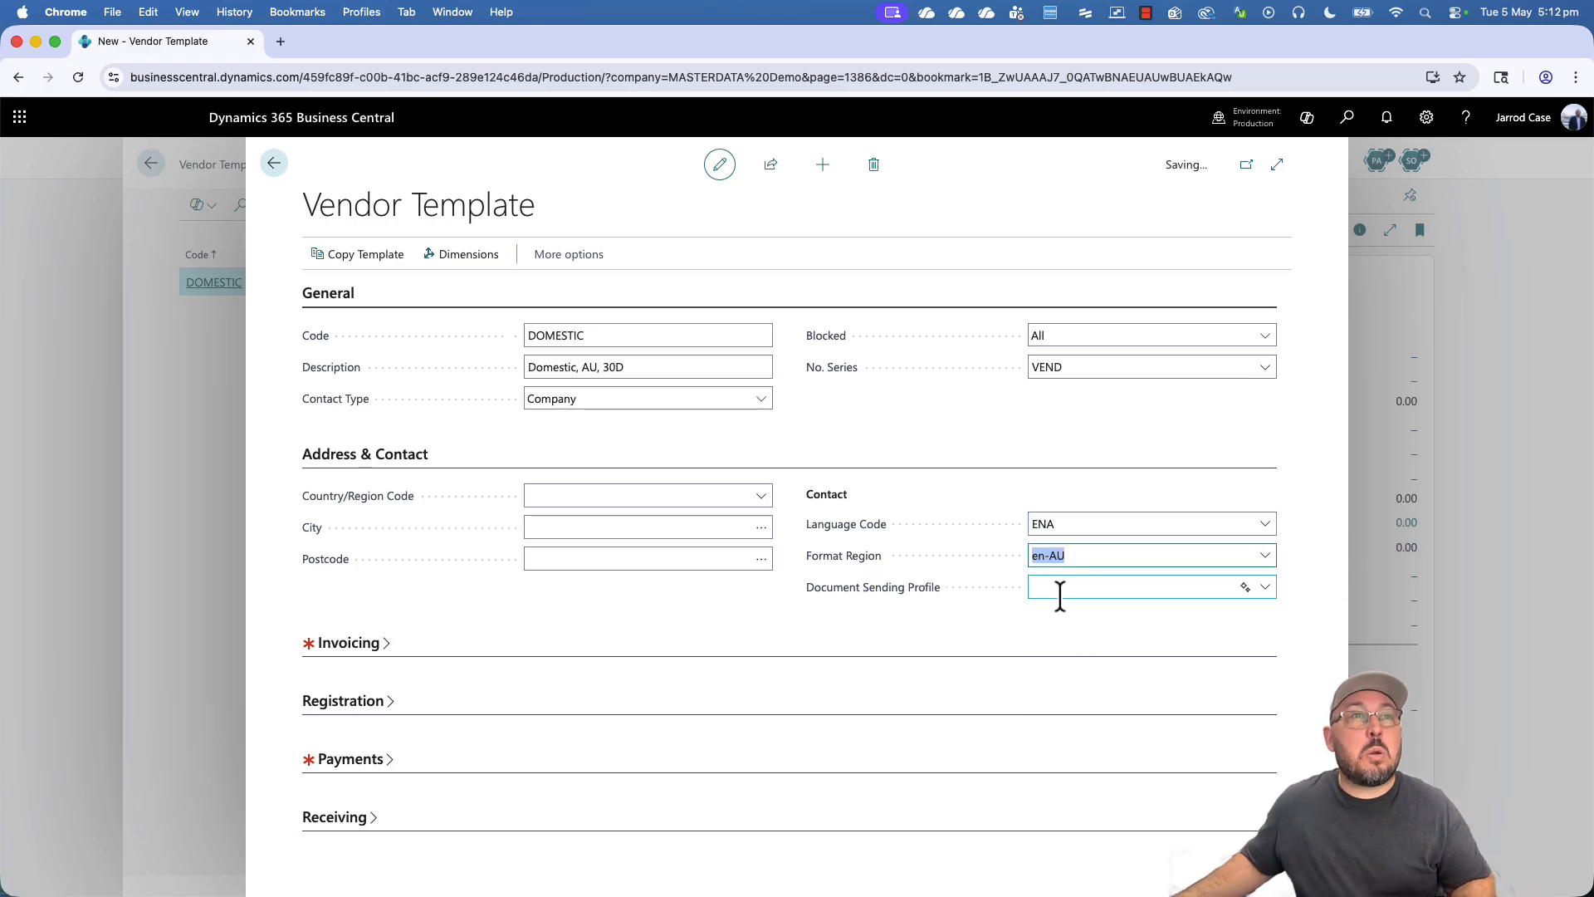
left_click(1063, 590)
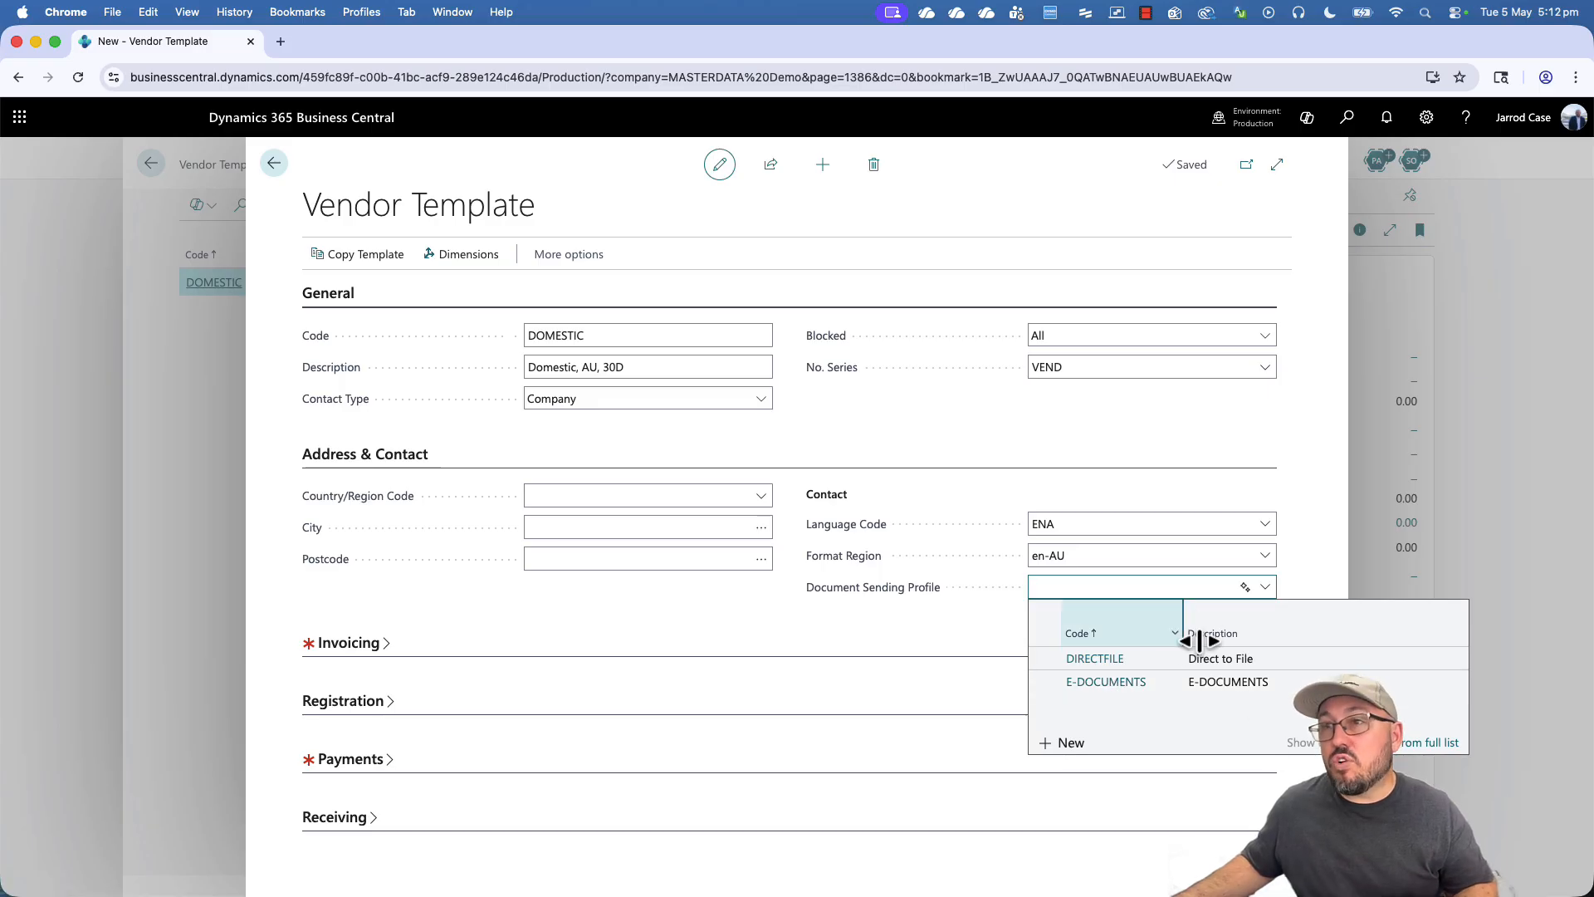
left_click(940, 605)
- Choose DOMESTIC for the template's Gen. Bus., VAT Bus. and Vendor Posting Group fields
left_click(322, 646)
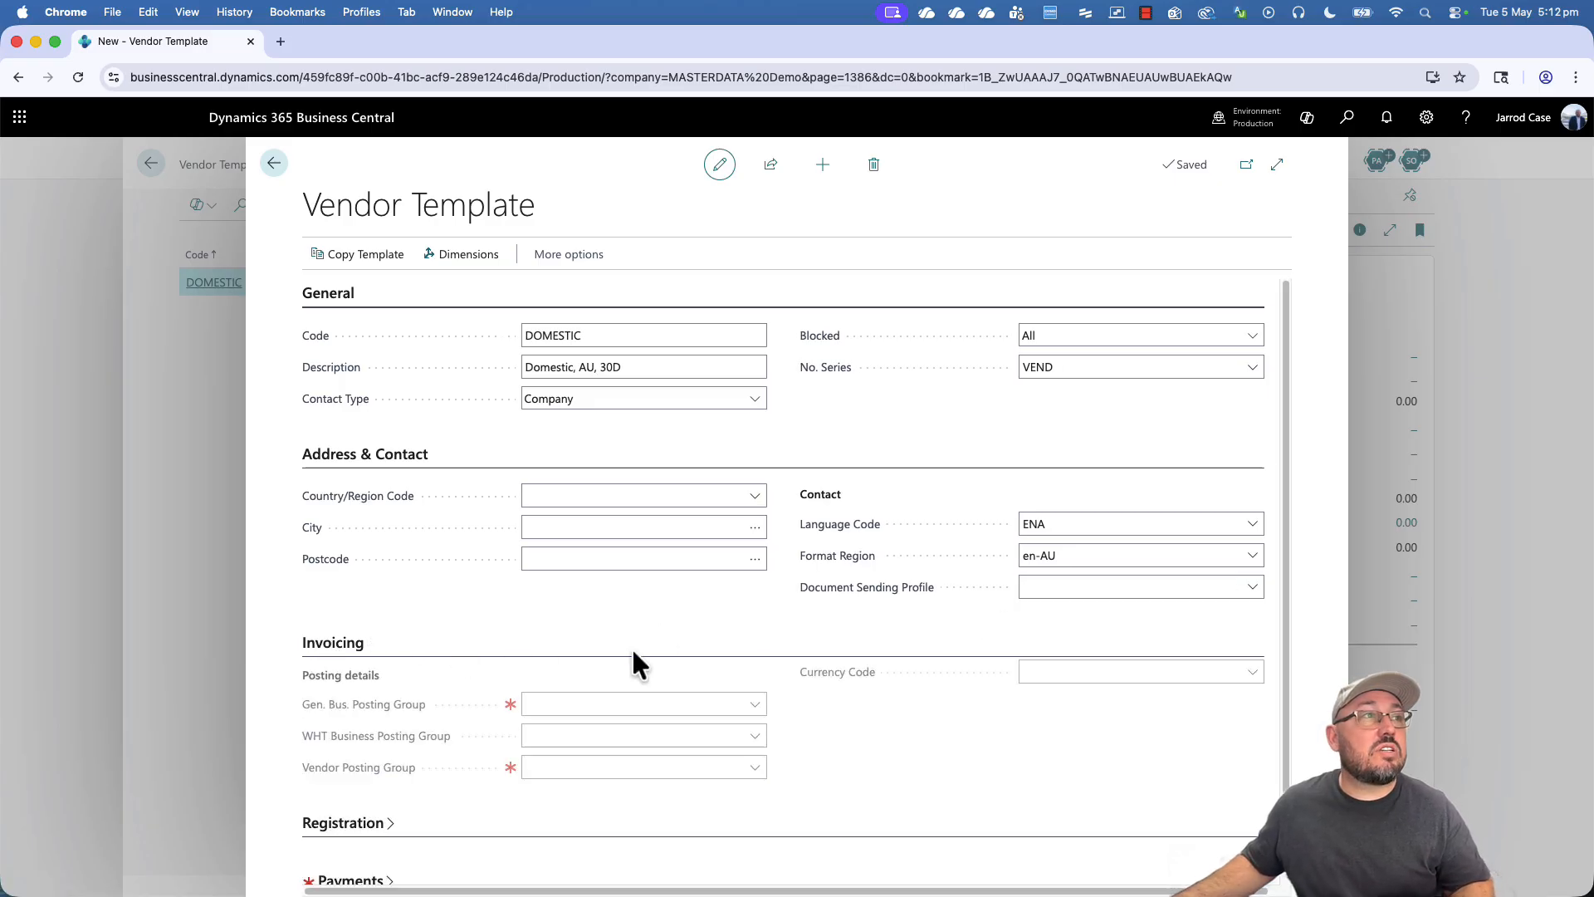
left_click(1241, 643)
scroll(598, 606, "down", 3)
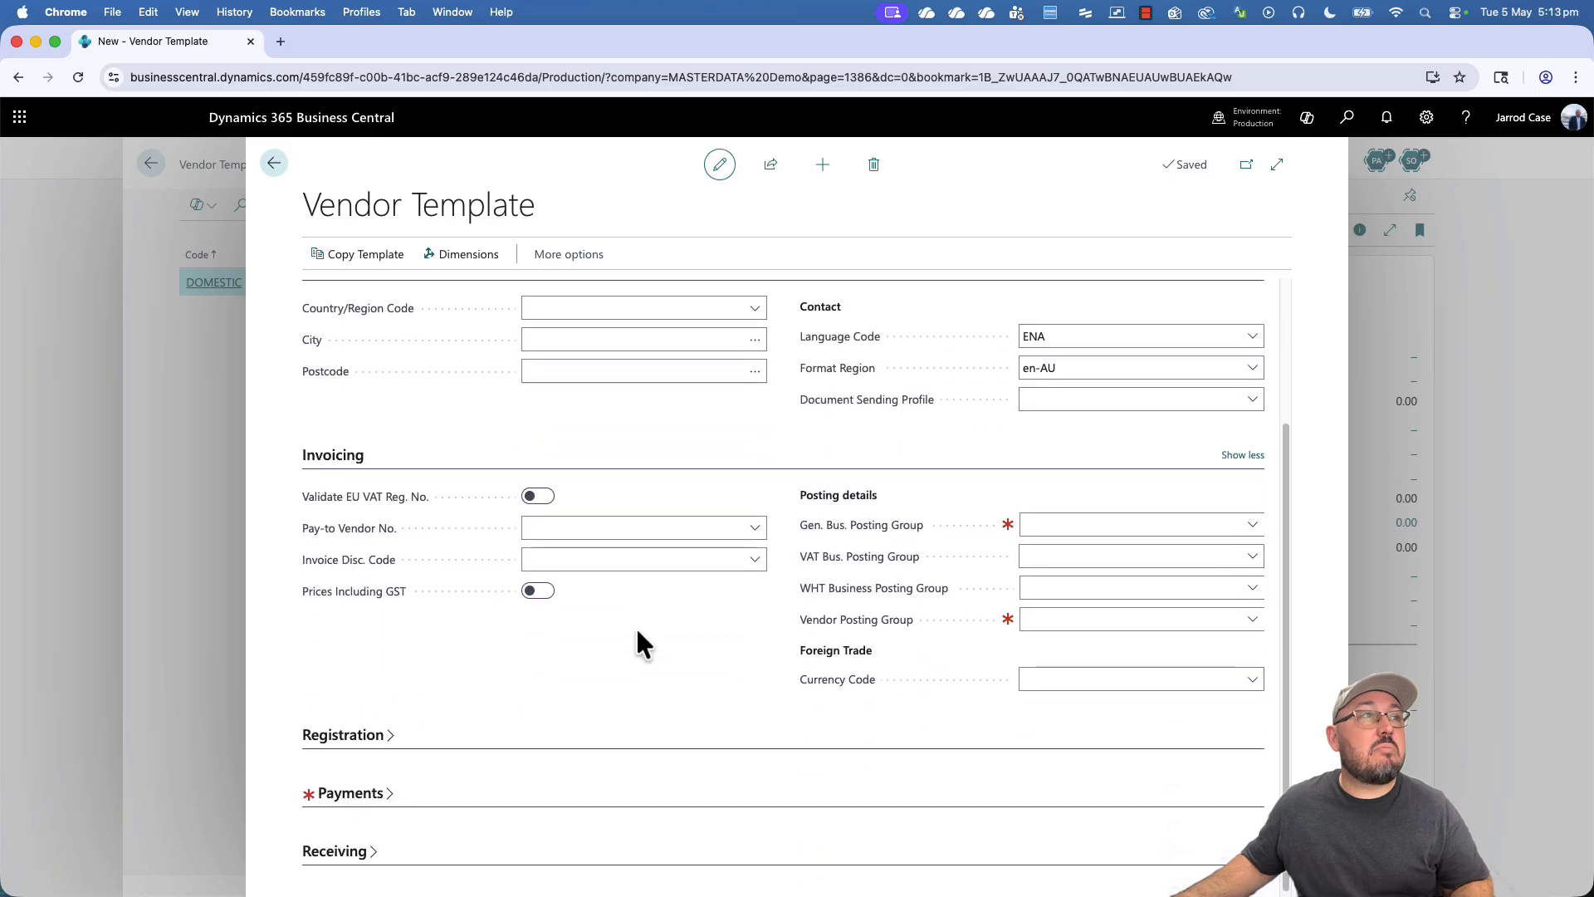
left_click(1107, 524)
left_click(1104, 588)
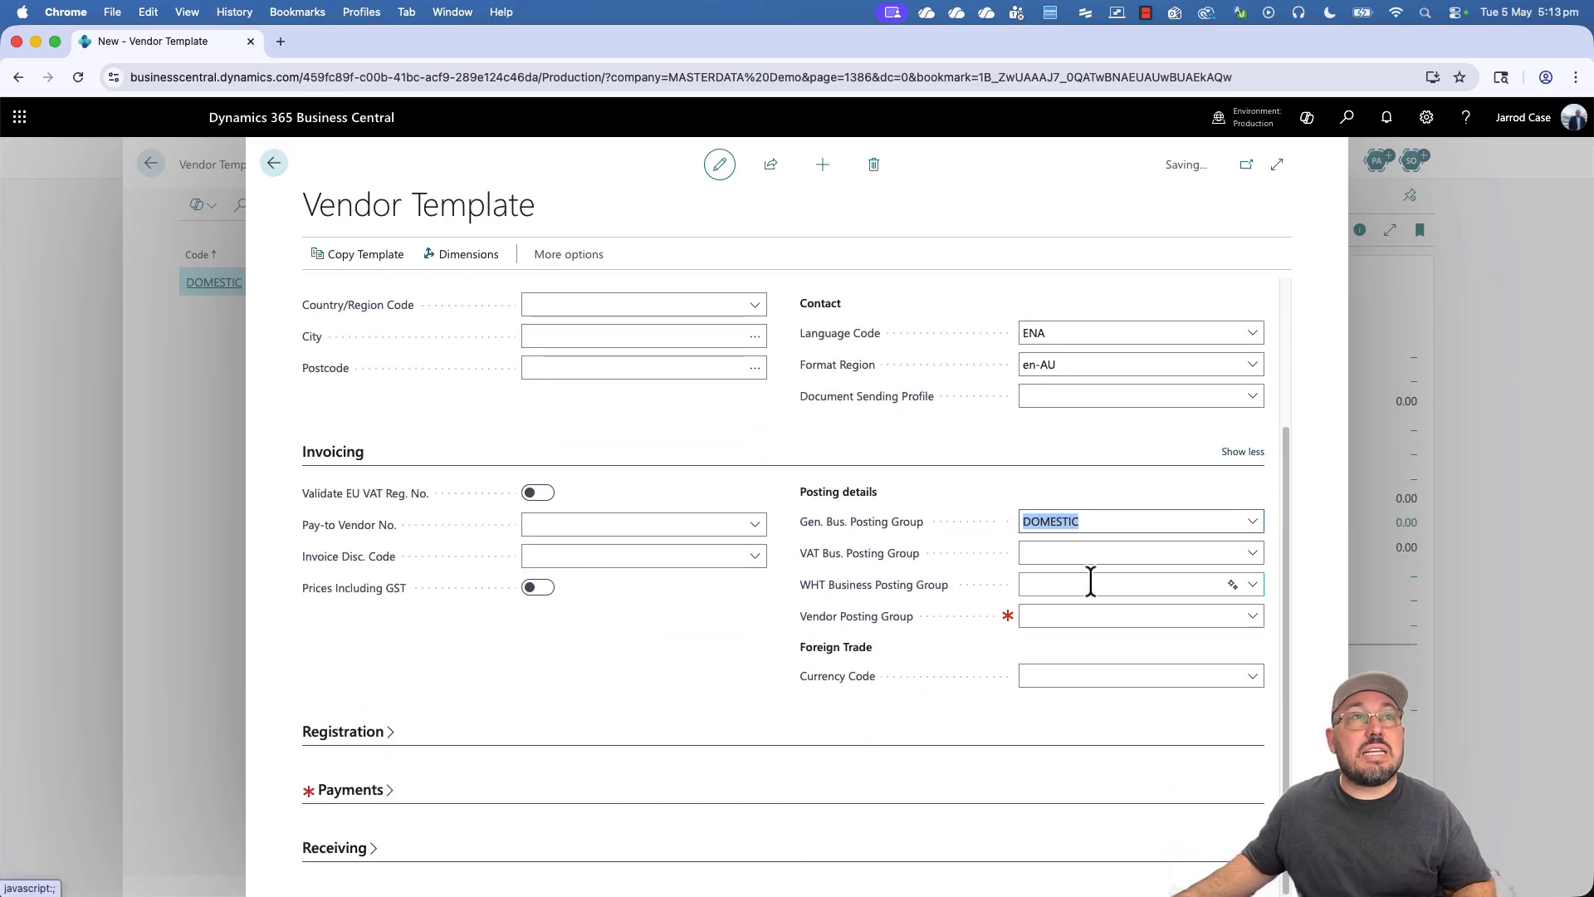
left_click(1082, 553)
left_click(1095, 623)
left_click(1093, 619)
left_click(1089, 684)
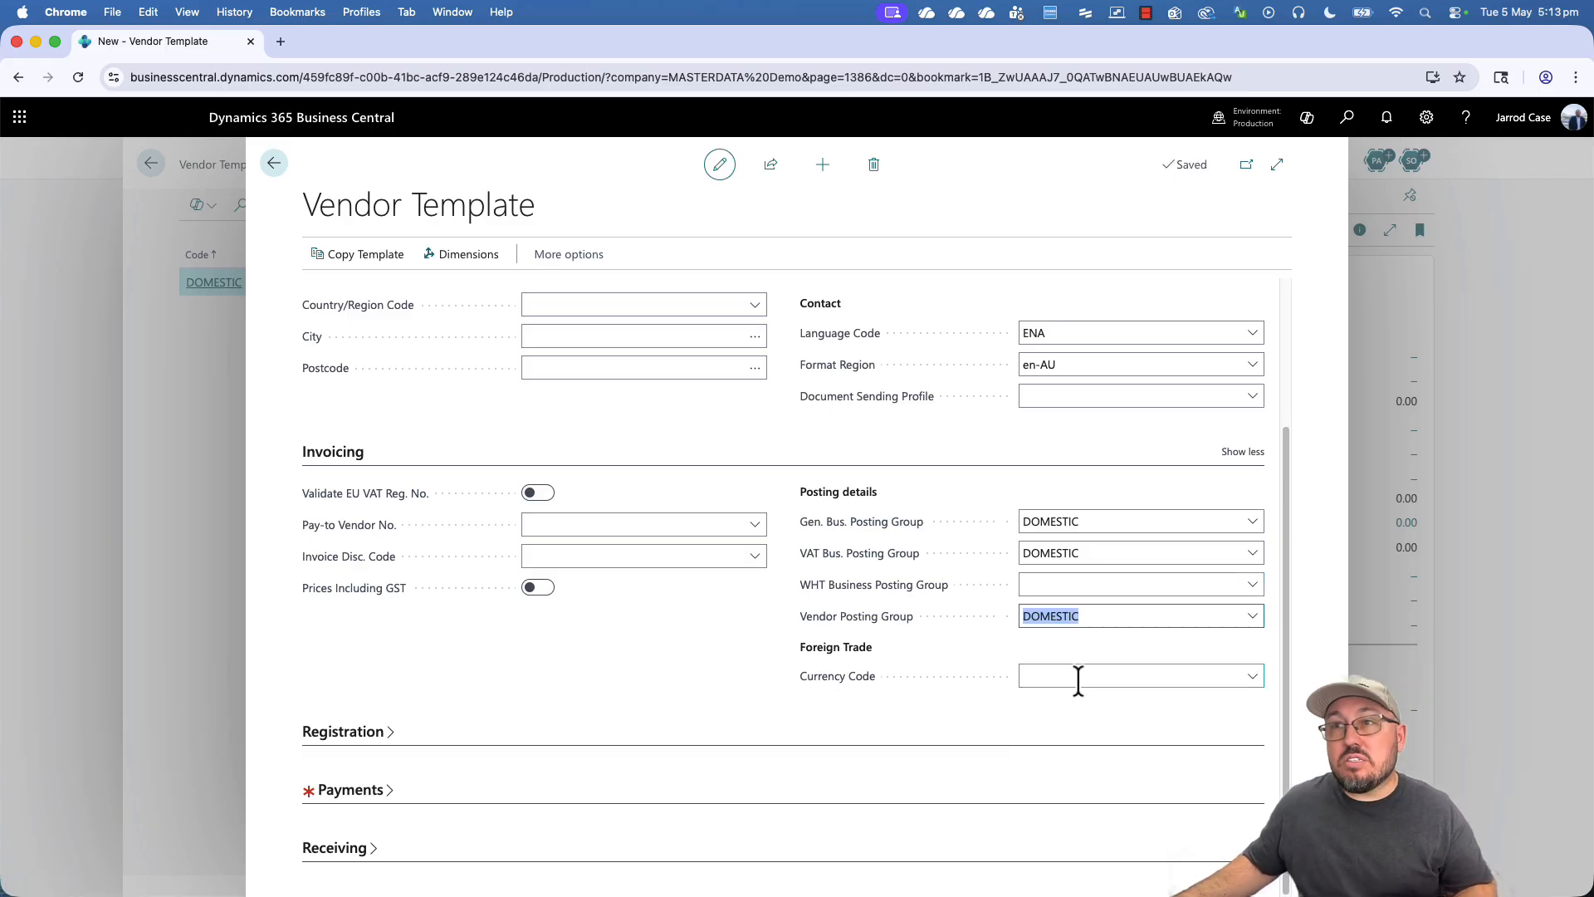
left_click(598, 524)
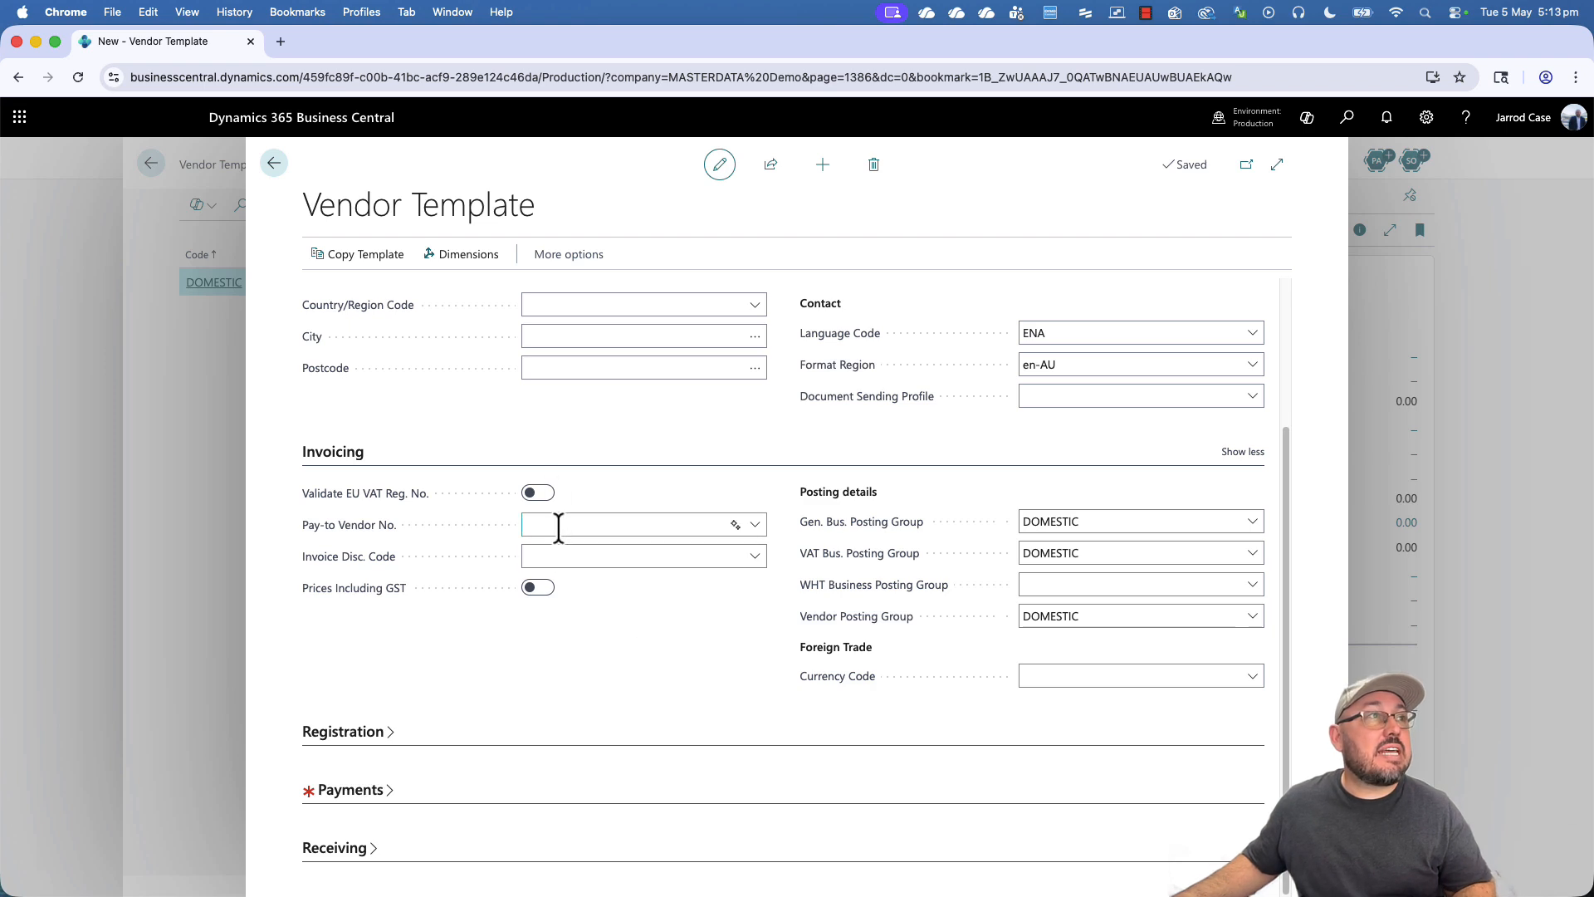
left_click(366, 733)
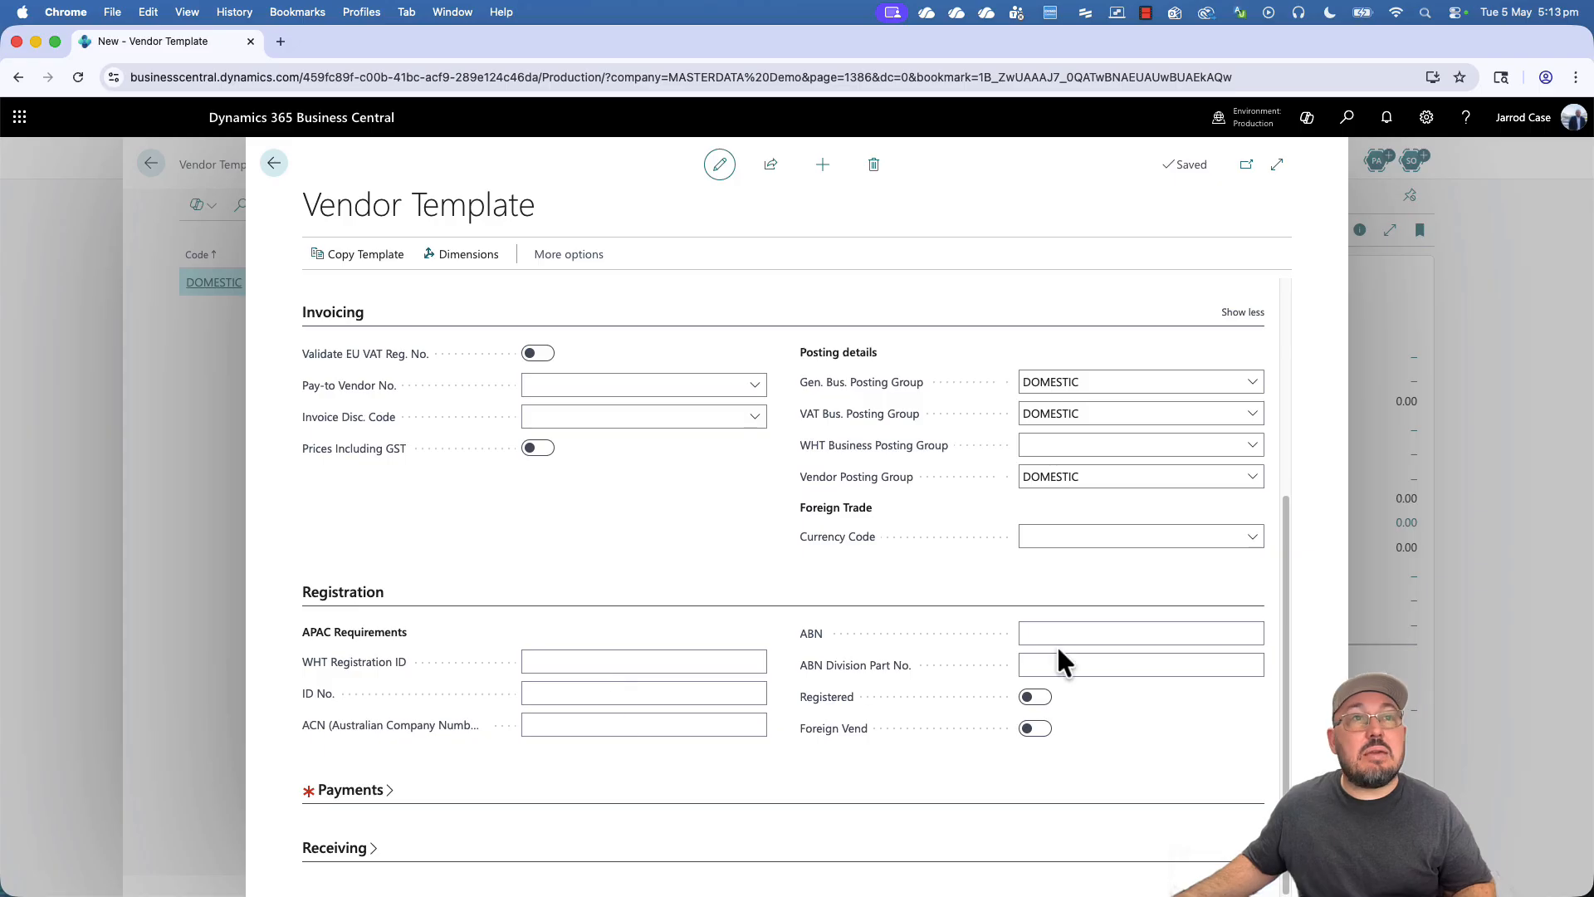
- Set payment terms to 30 DAYS and both partner type and Intrastat partner type to Company
left_click(366, 793)
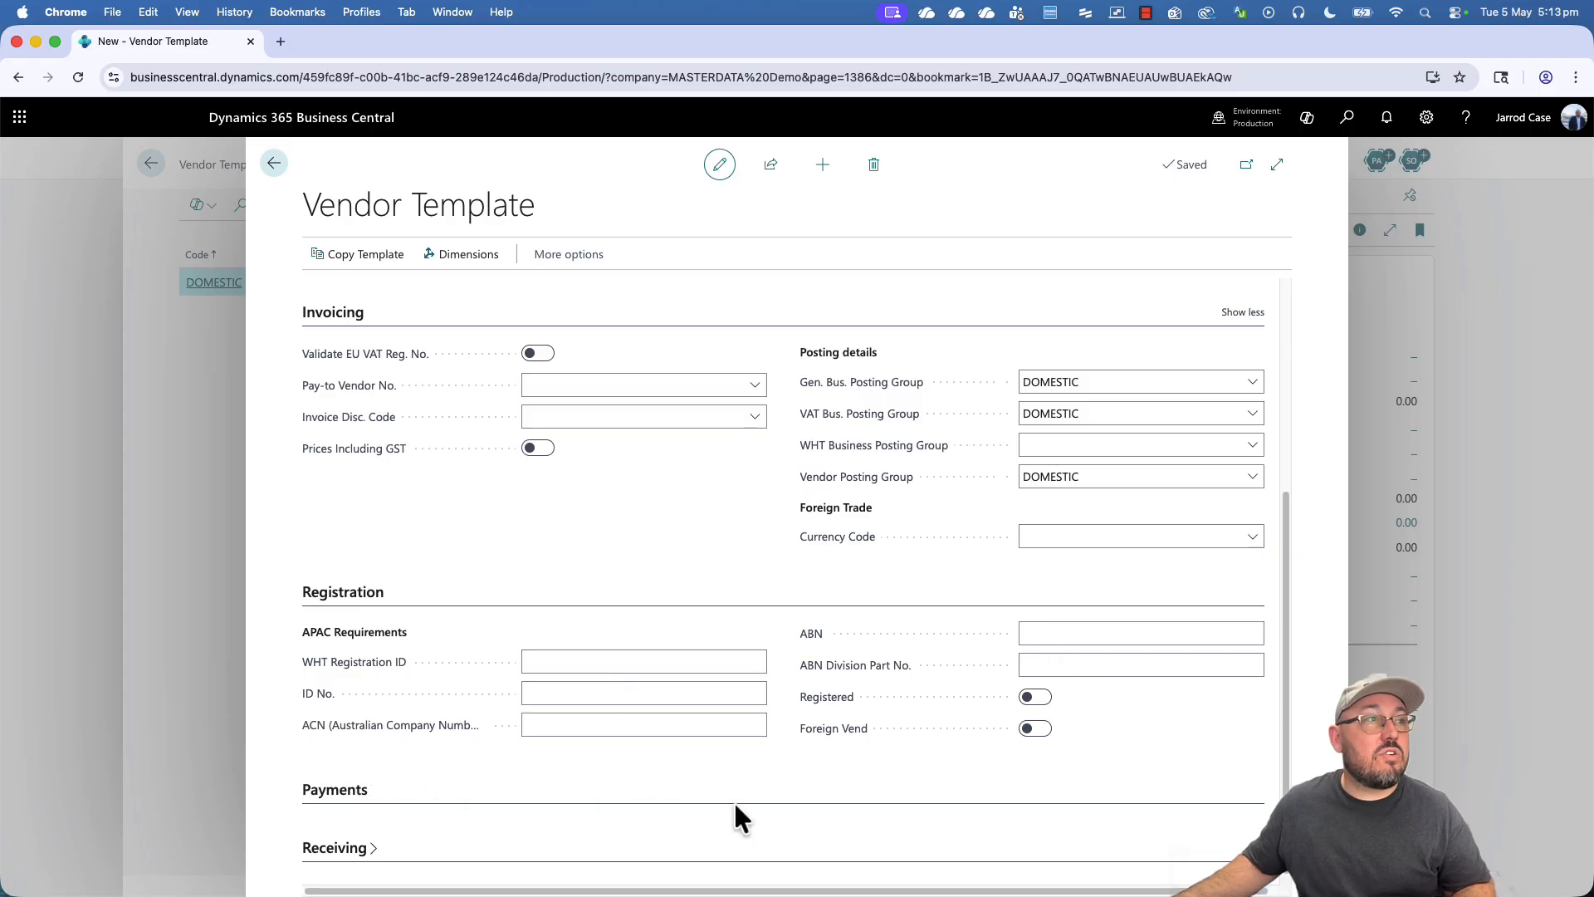
left_click(650, 727)
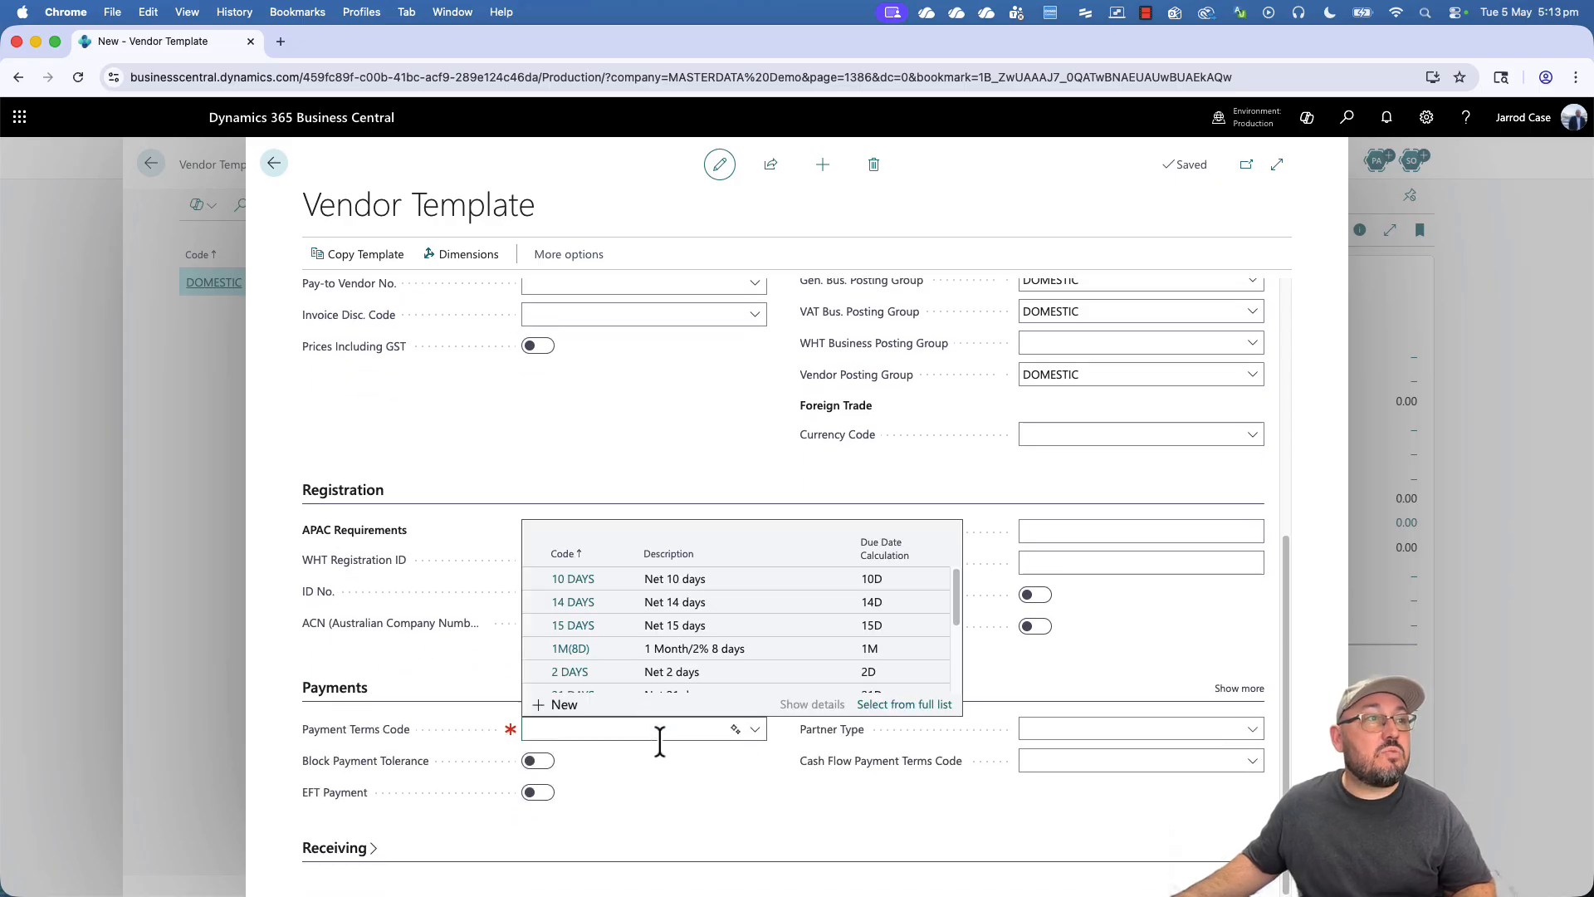
scroll(671, 637, "down", 2)
left_click(684, 633)
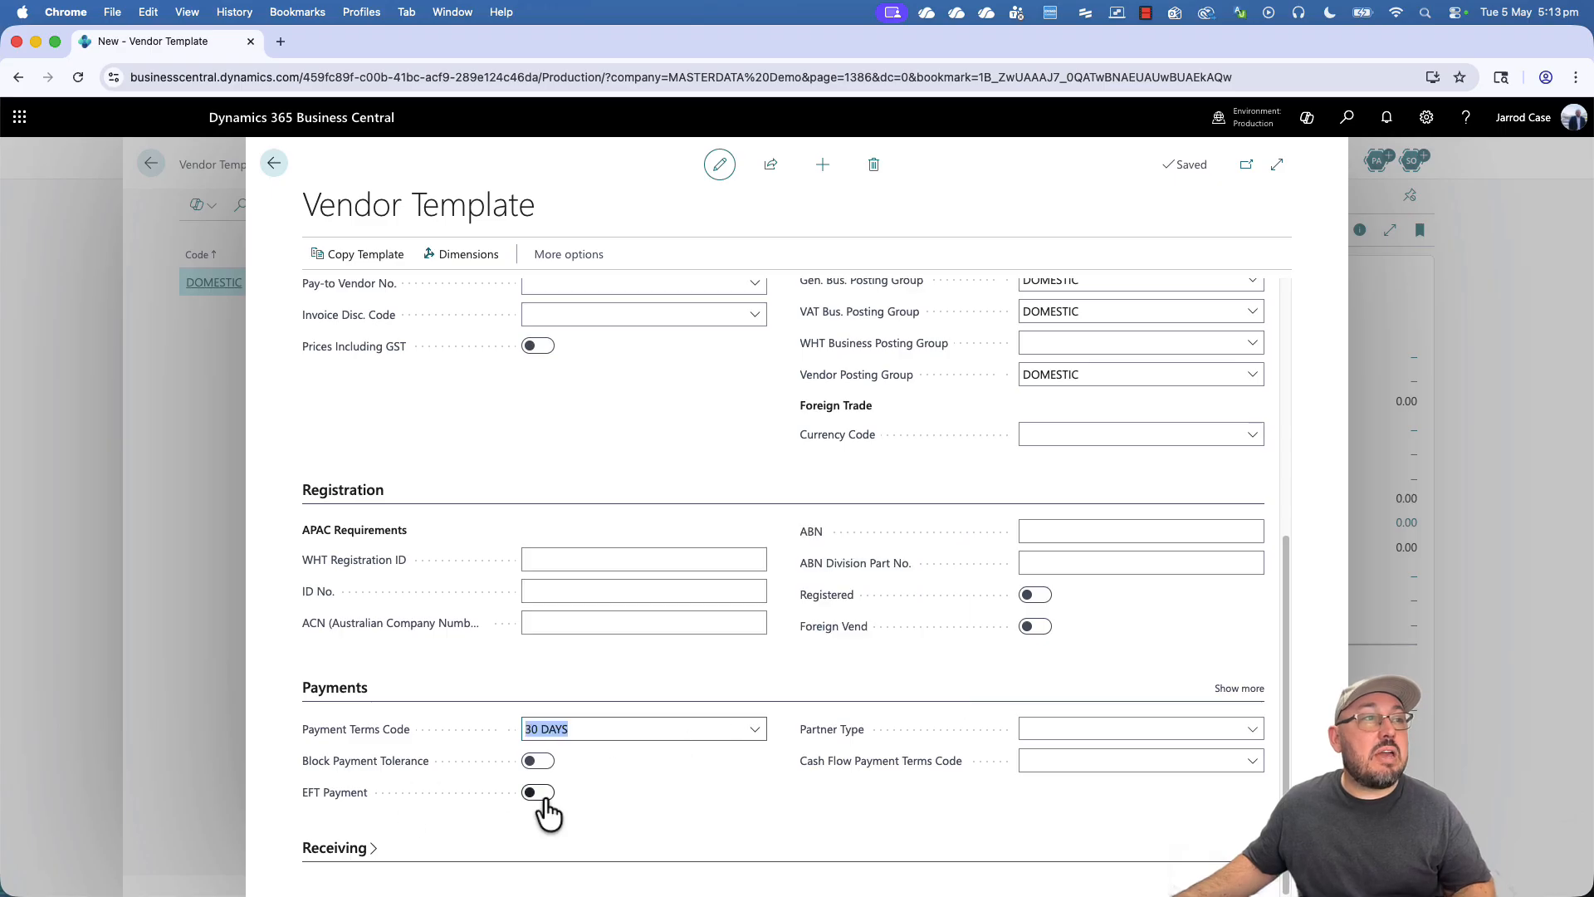
left_click(1239, 689)
scroll(822, 752, "down", 1)
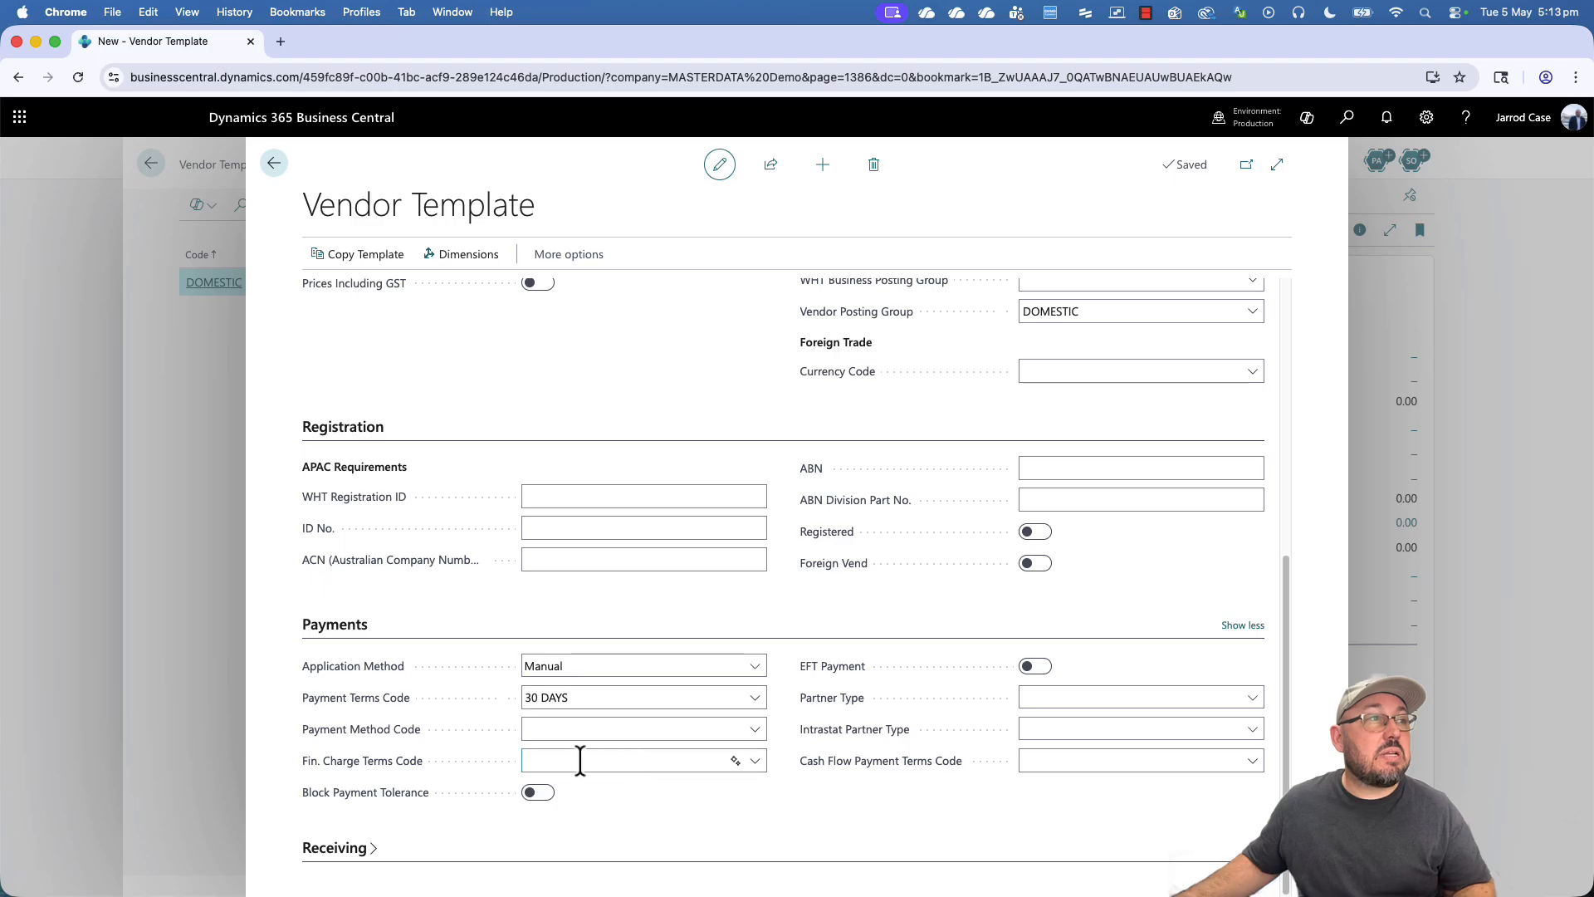
left_click(1096, 696)
left_click(1100, 717)
left_click(1077, 729)
left_click(1072, 747)
- Set cash flow payment terms to 30 DAYS, turn on EFT payment, and use payment method BANK
left_click(1064, 761)
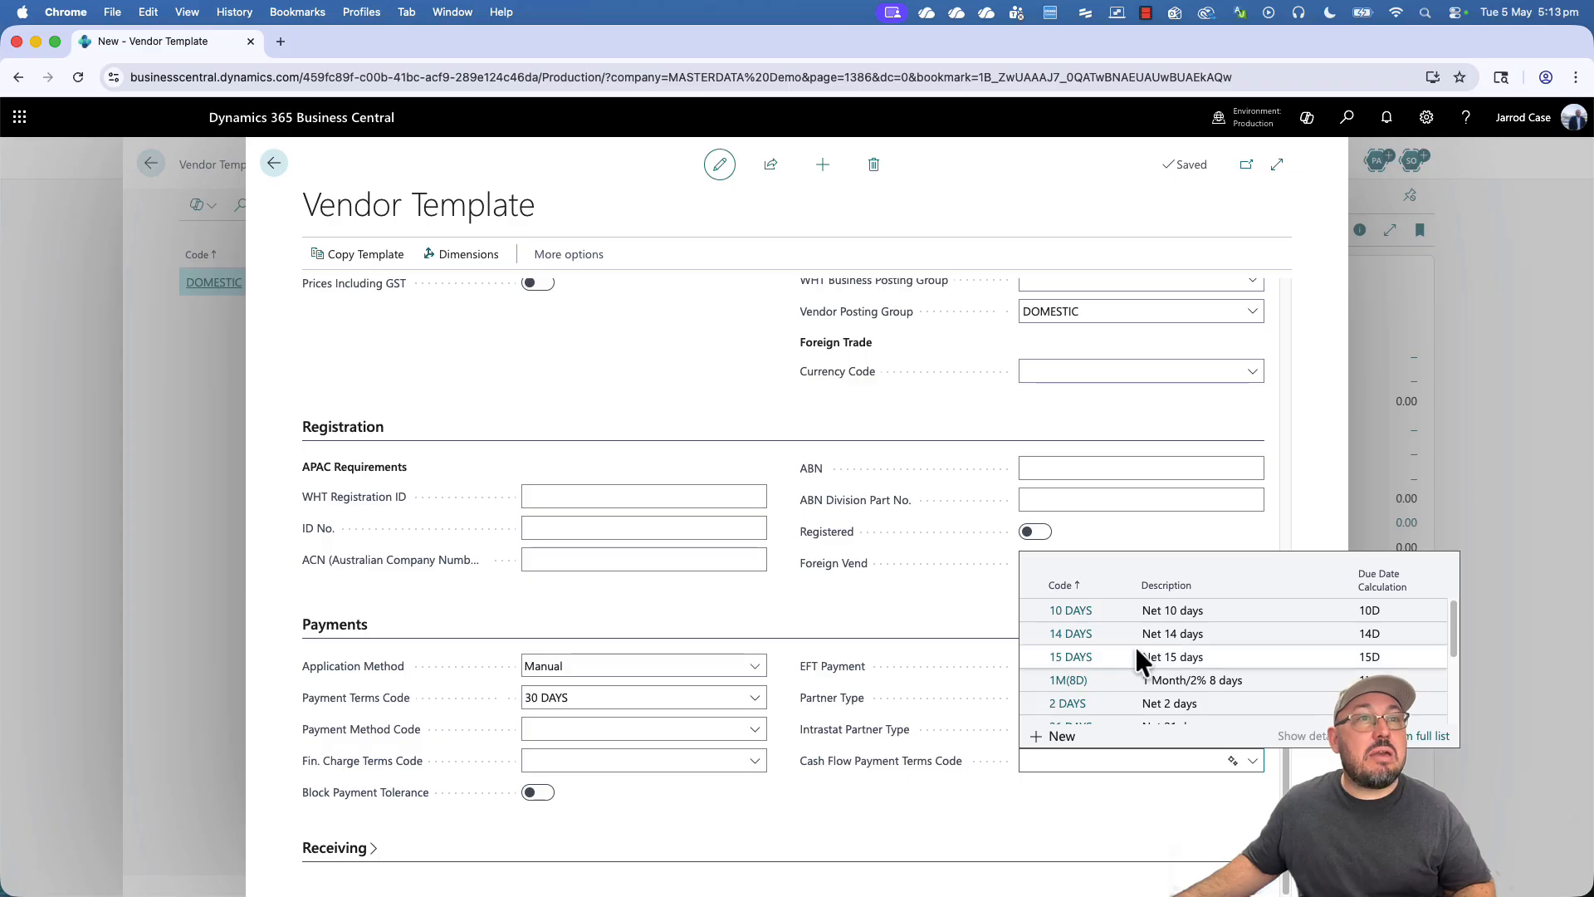
scroll(1136, 665, "down", 2)
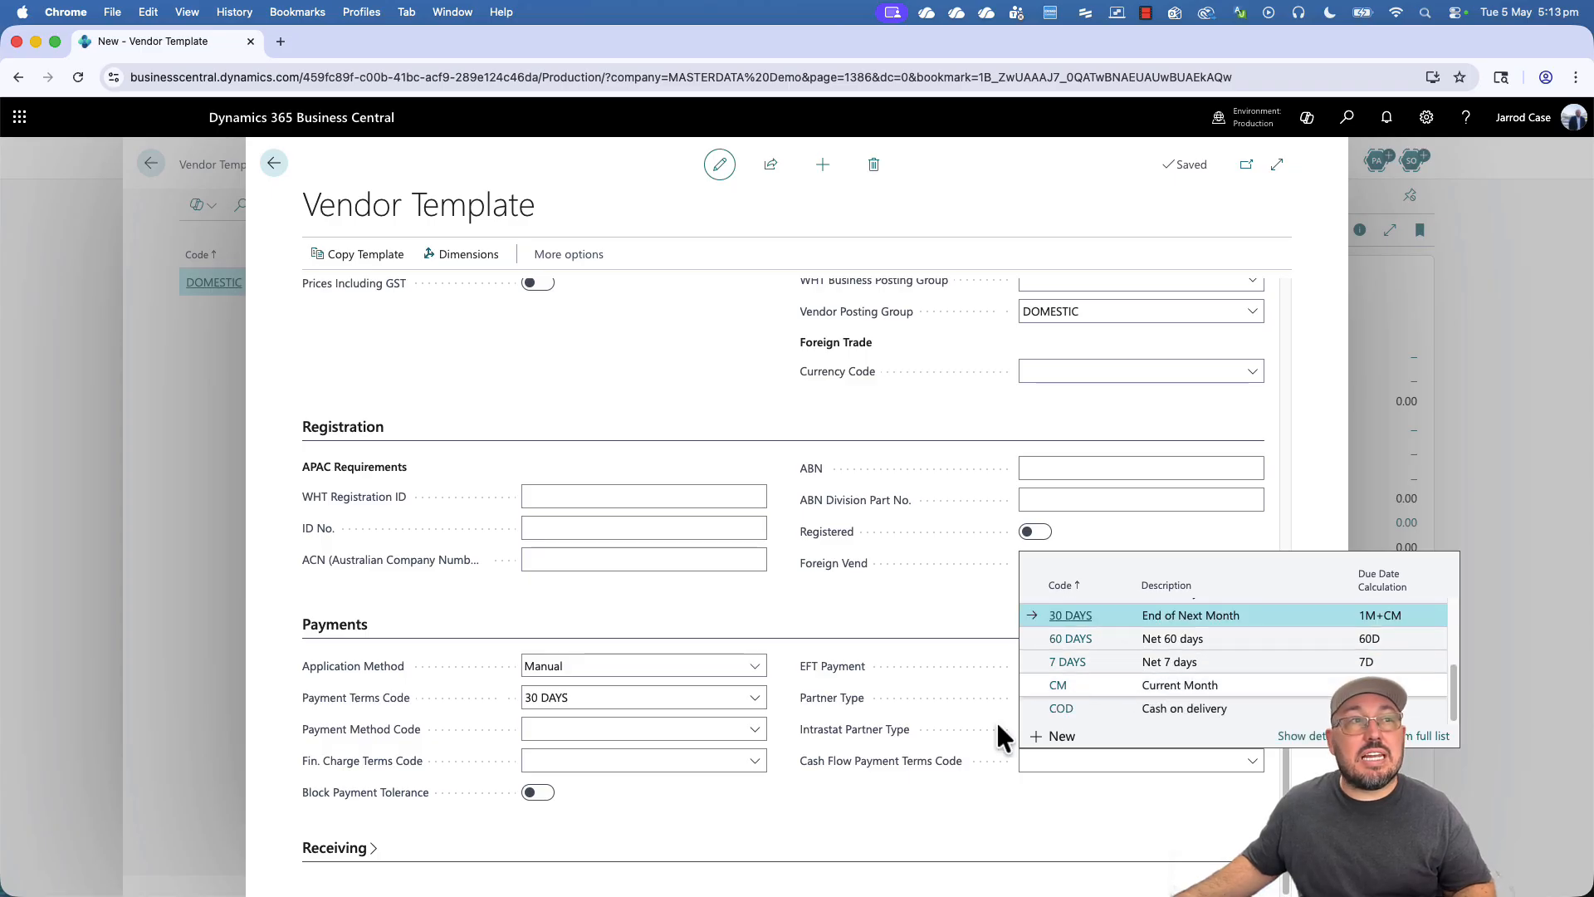
left_click(1068, 615)
left_click(1031, 665)
left_click(526, 729)
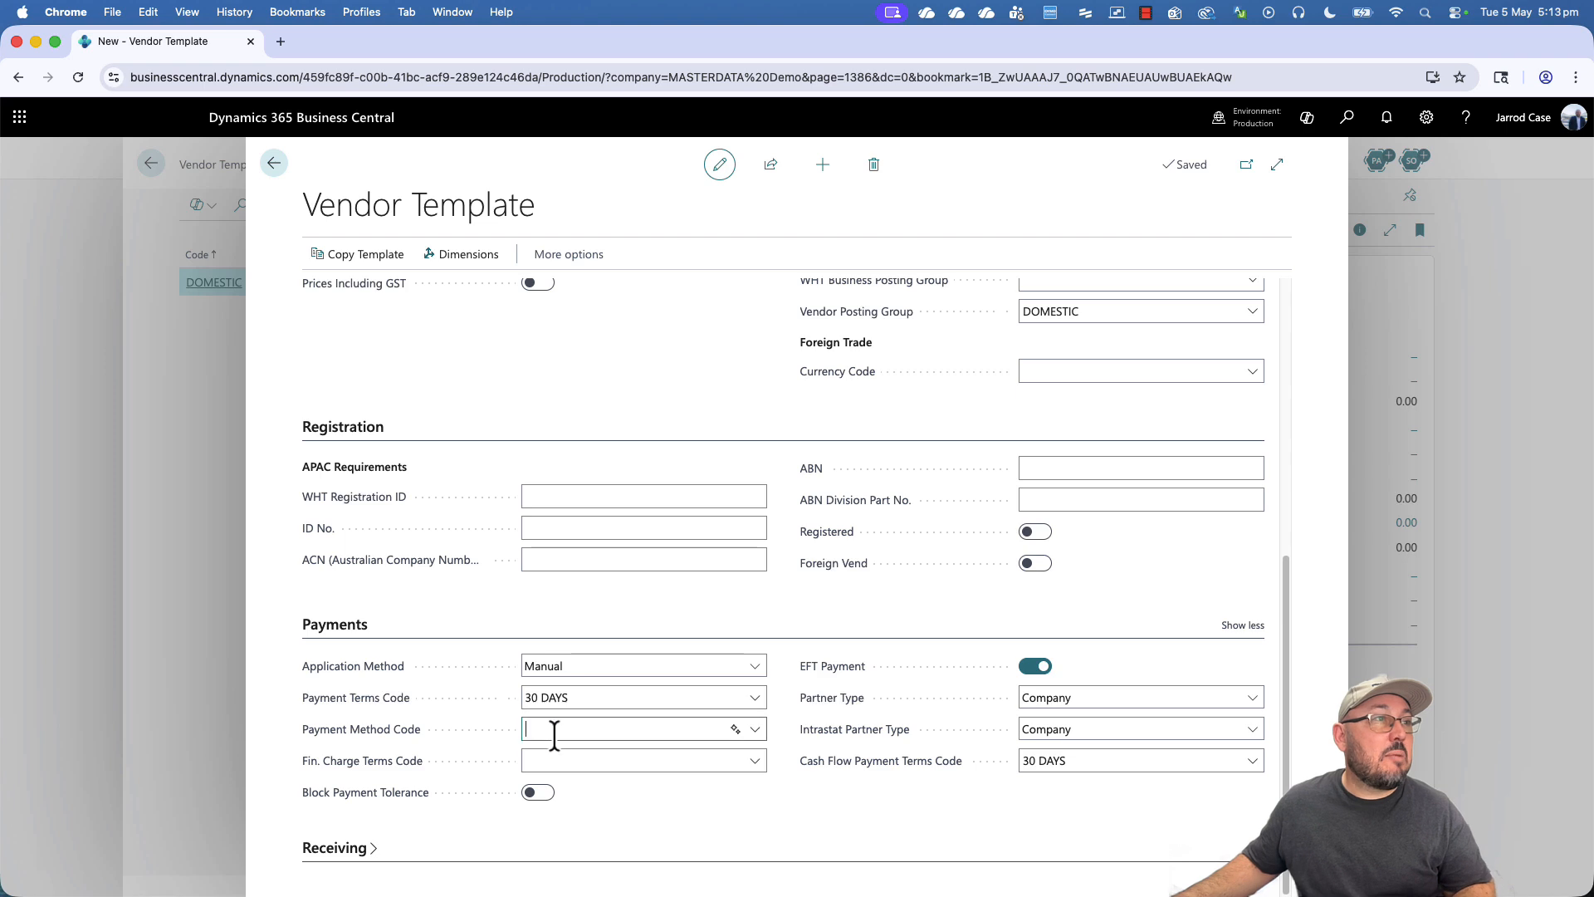
left_click(596, 600)
left_click(553, 760)
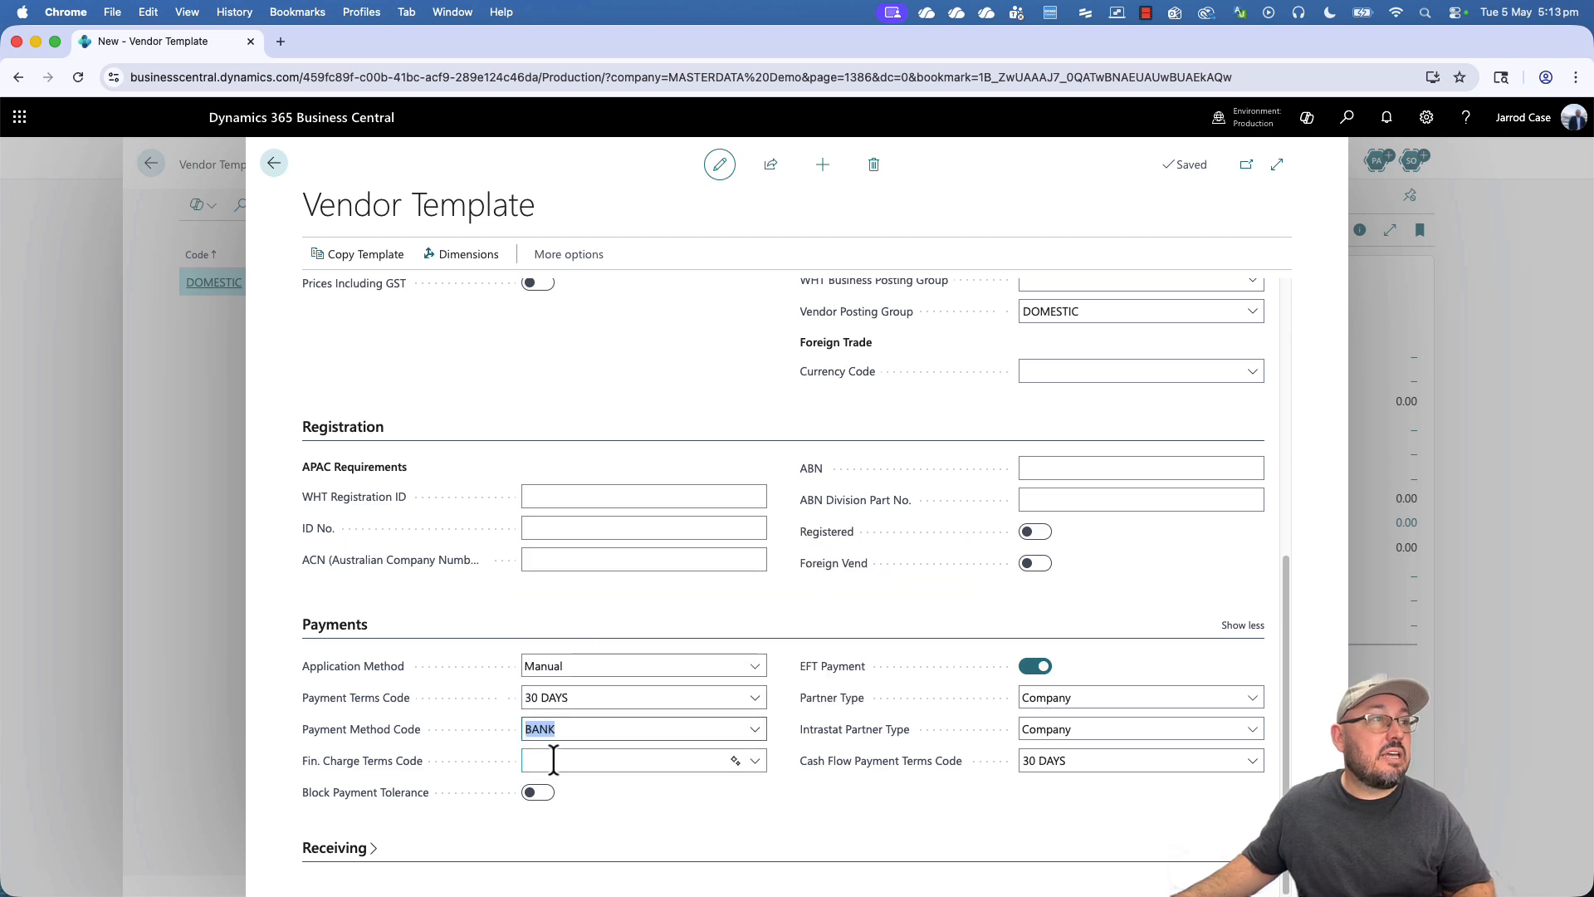
- Set the receiving location code to MAIN and shipment method to DELIVERY
left_click(355, 849)
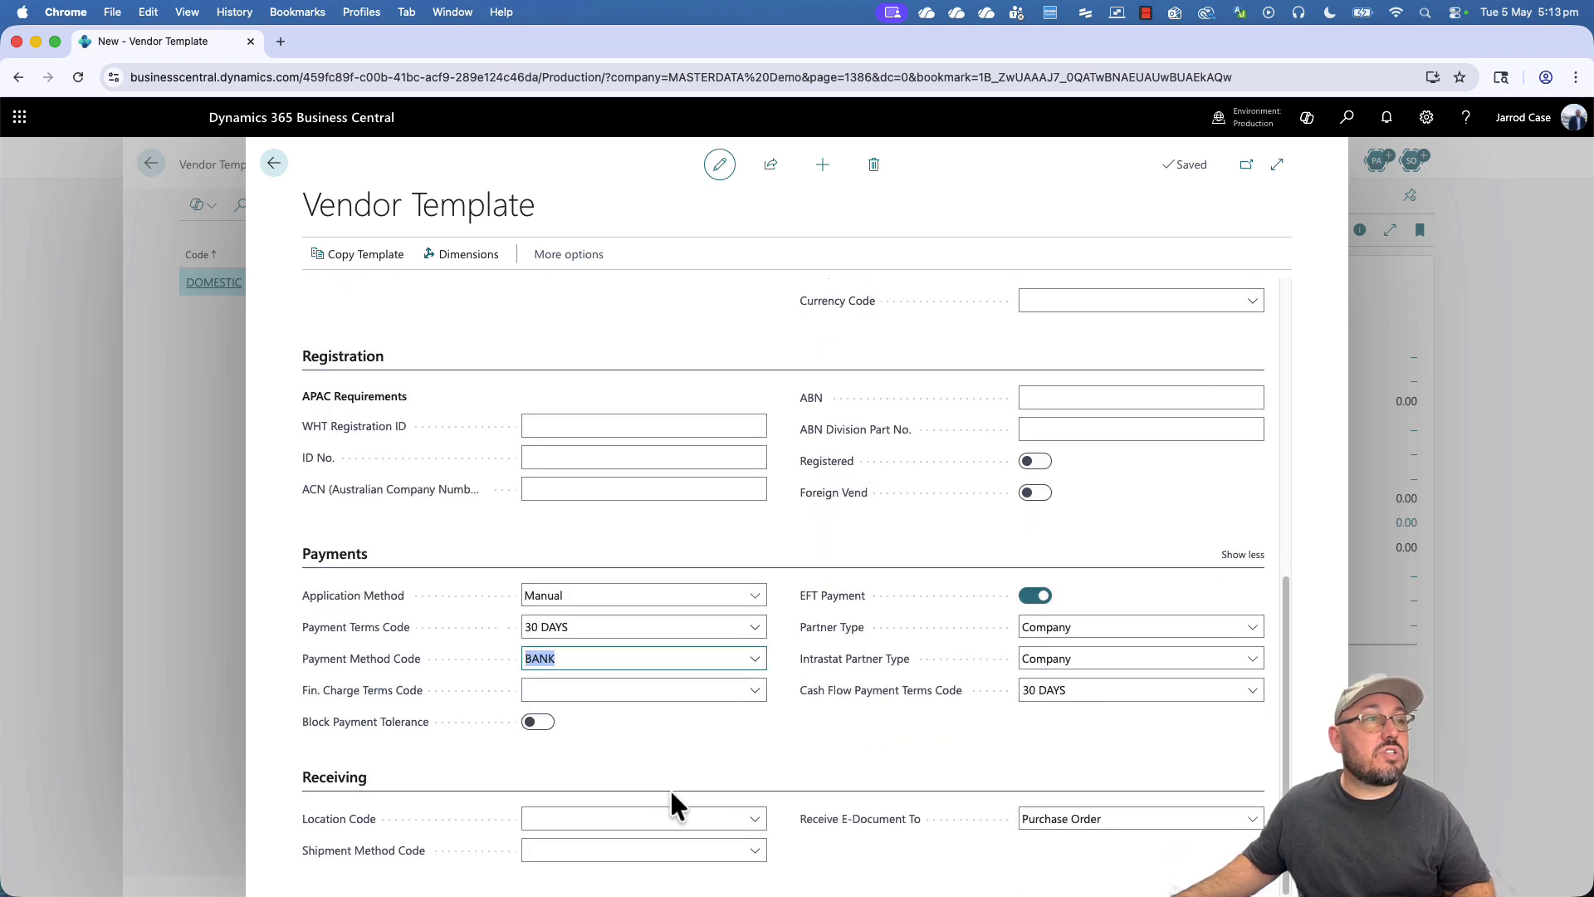
left_click(651, 818)
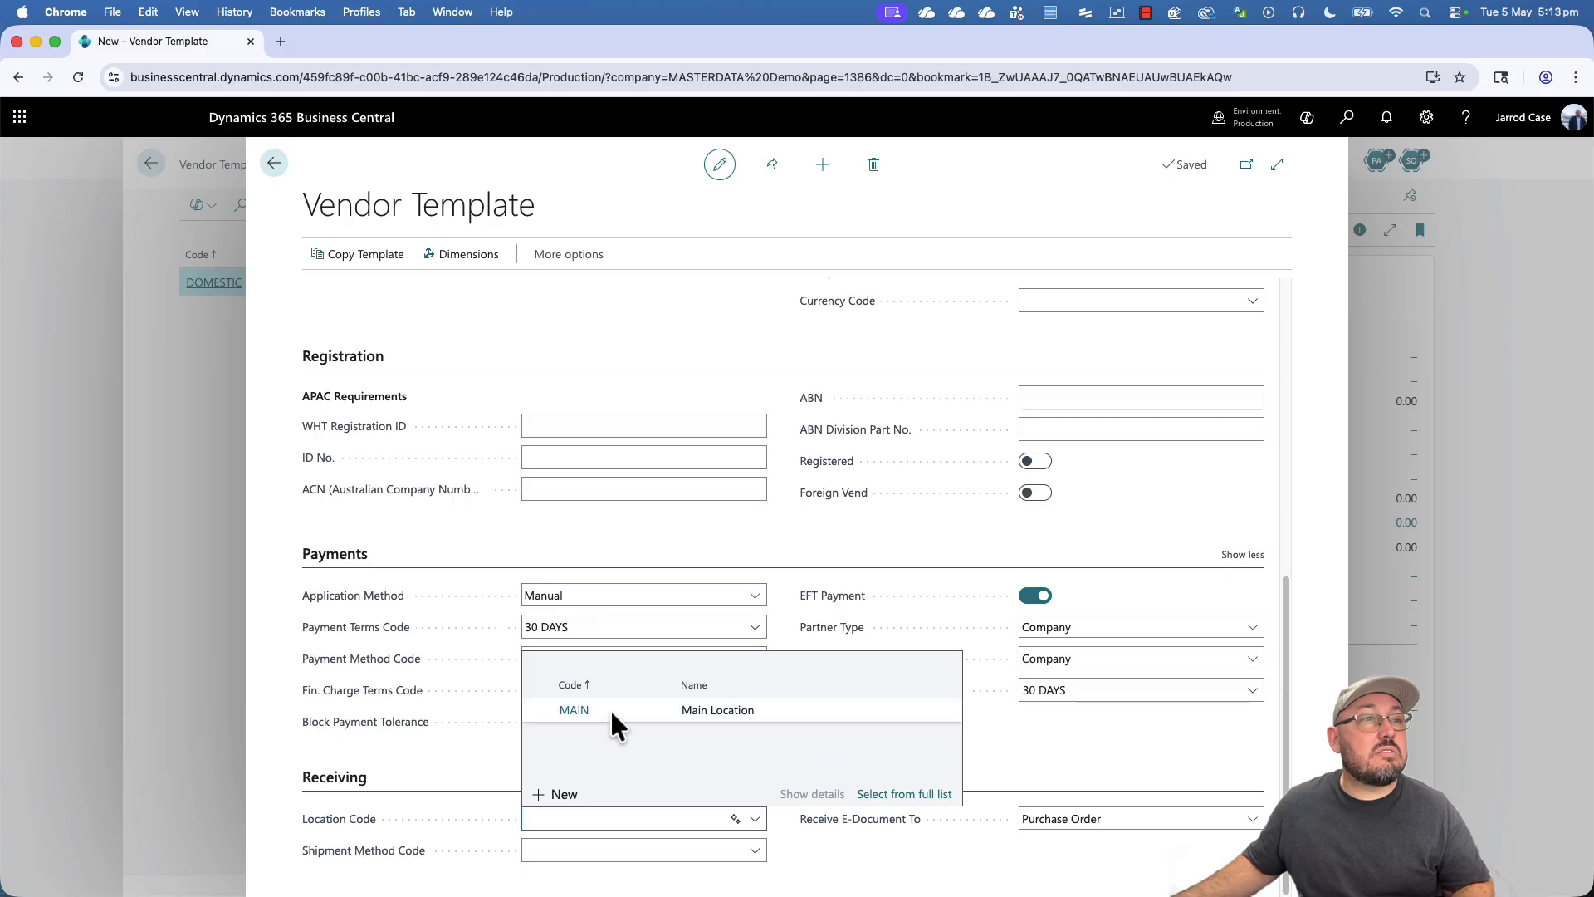
left_click(609, 707)
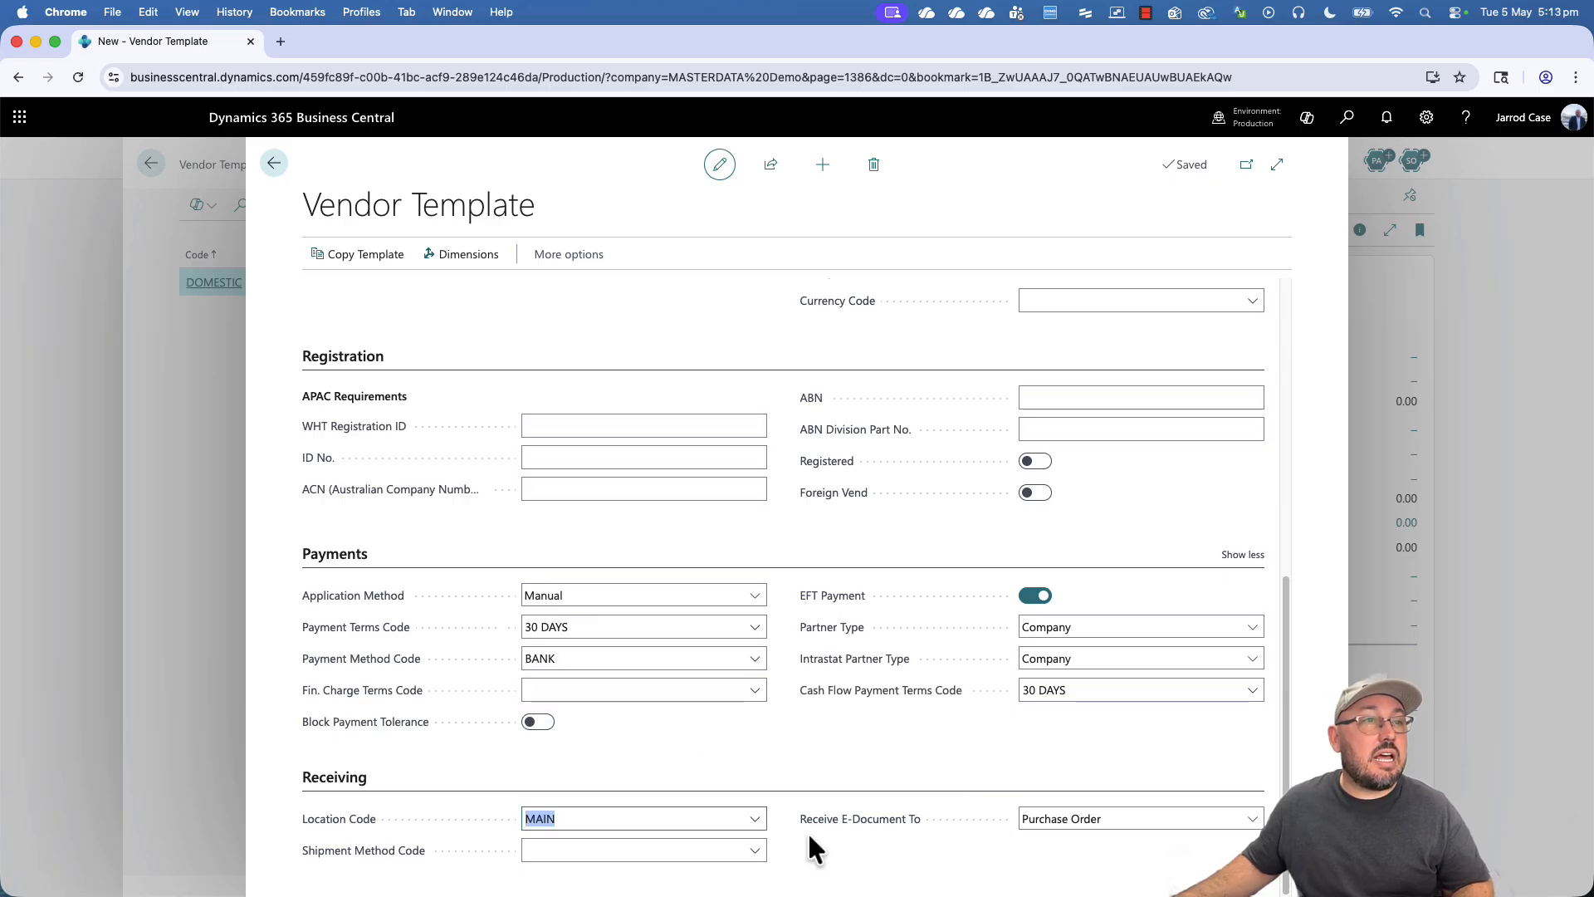
left_click(587, 849)
scroll(741, 759, "down", 5)
left_click(720, 700)
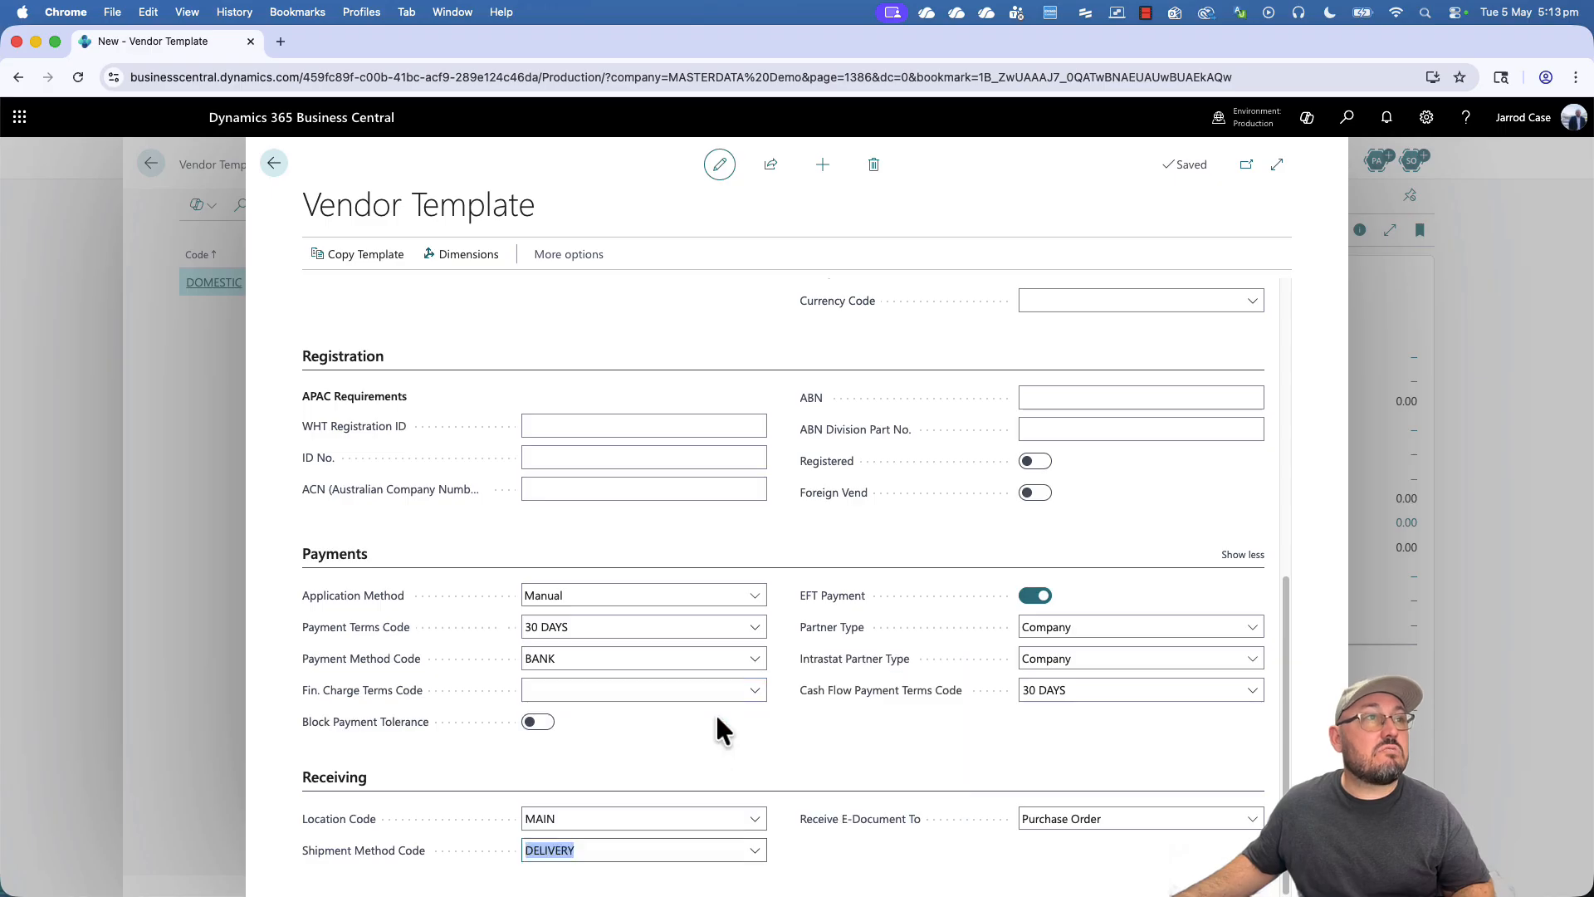
scroll(719, 559, "up", 10)
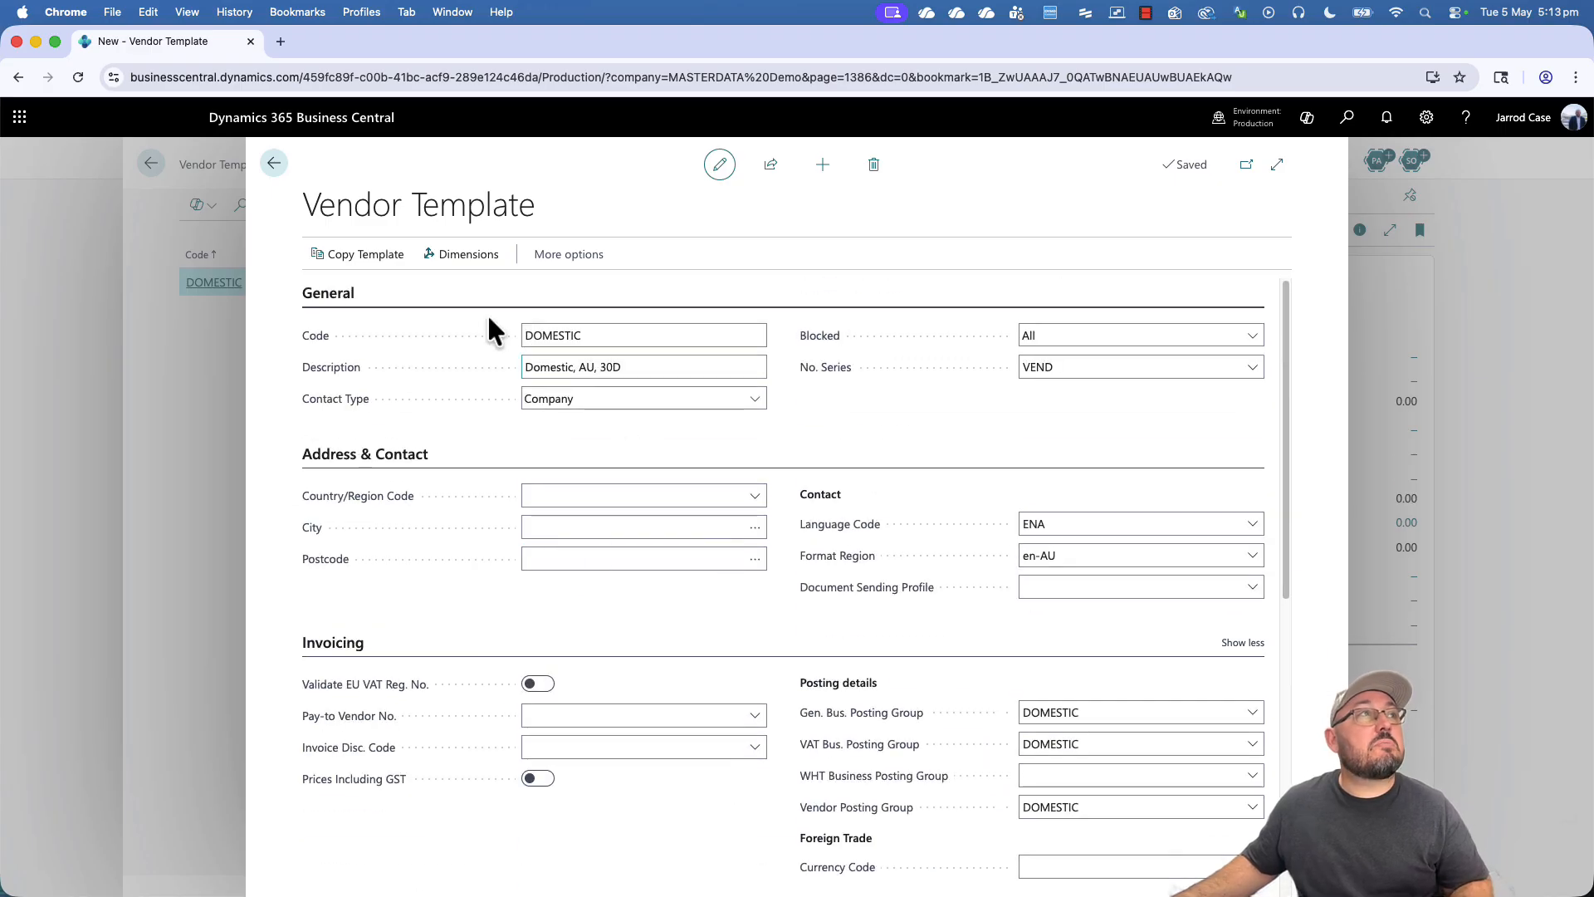
left_click(463, 267)
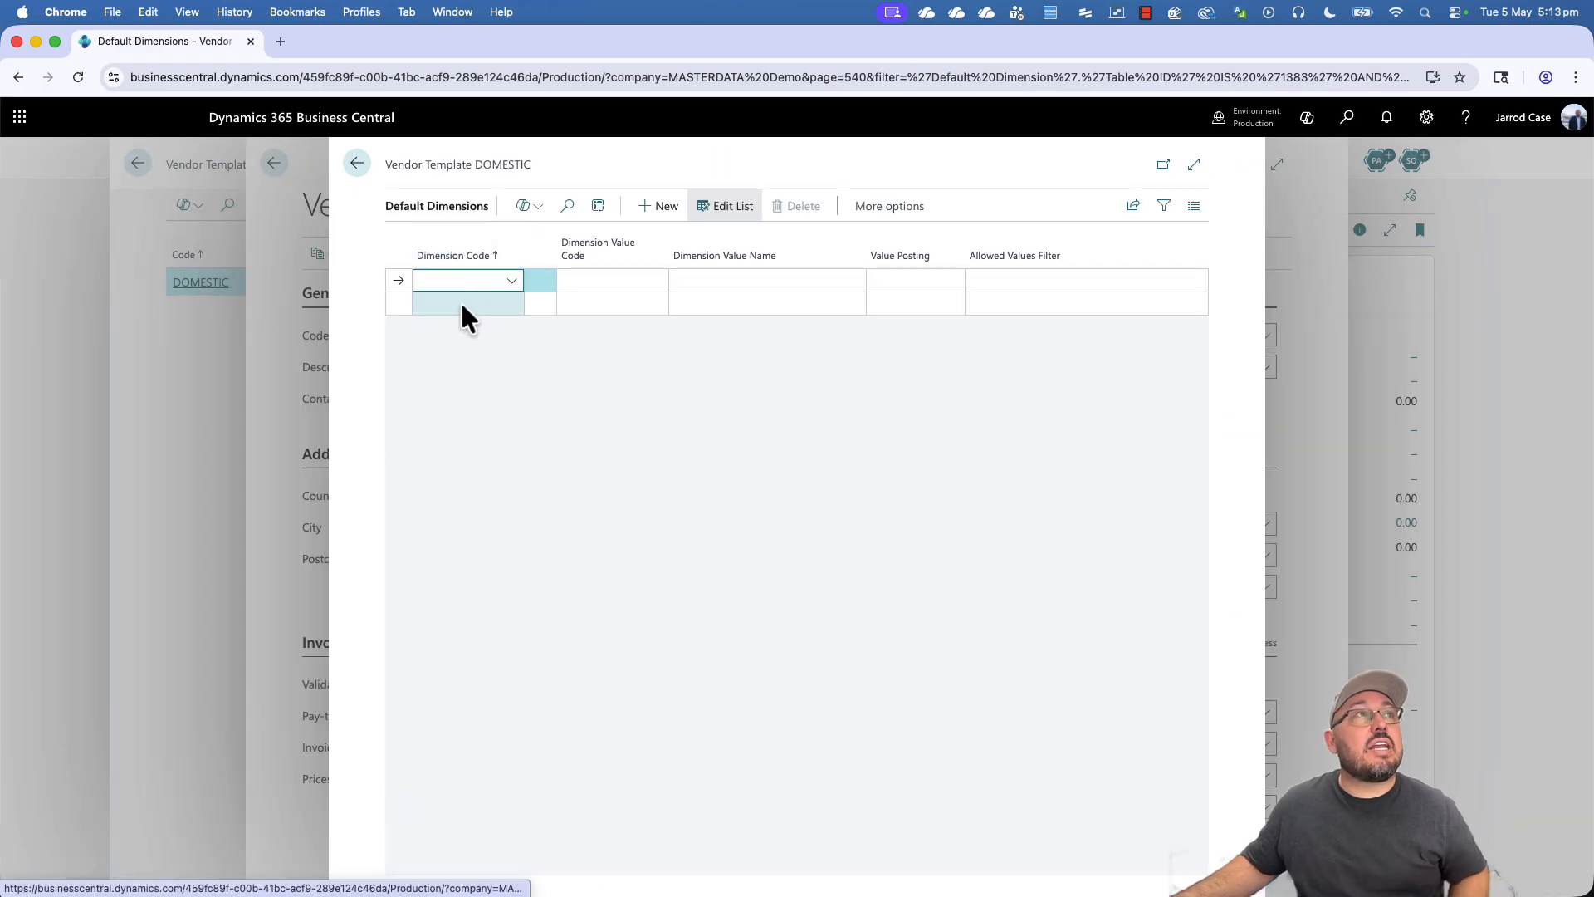
left_click(475, 283)
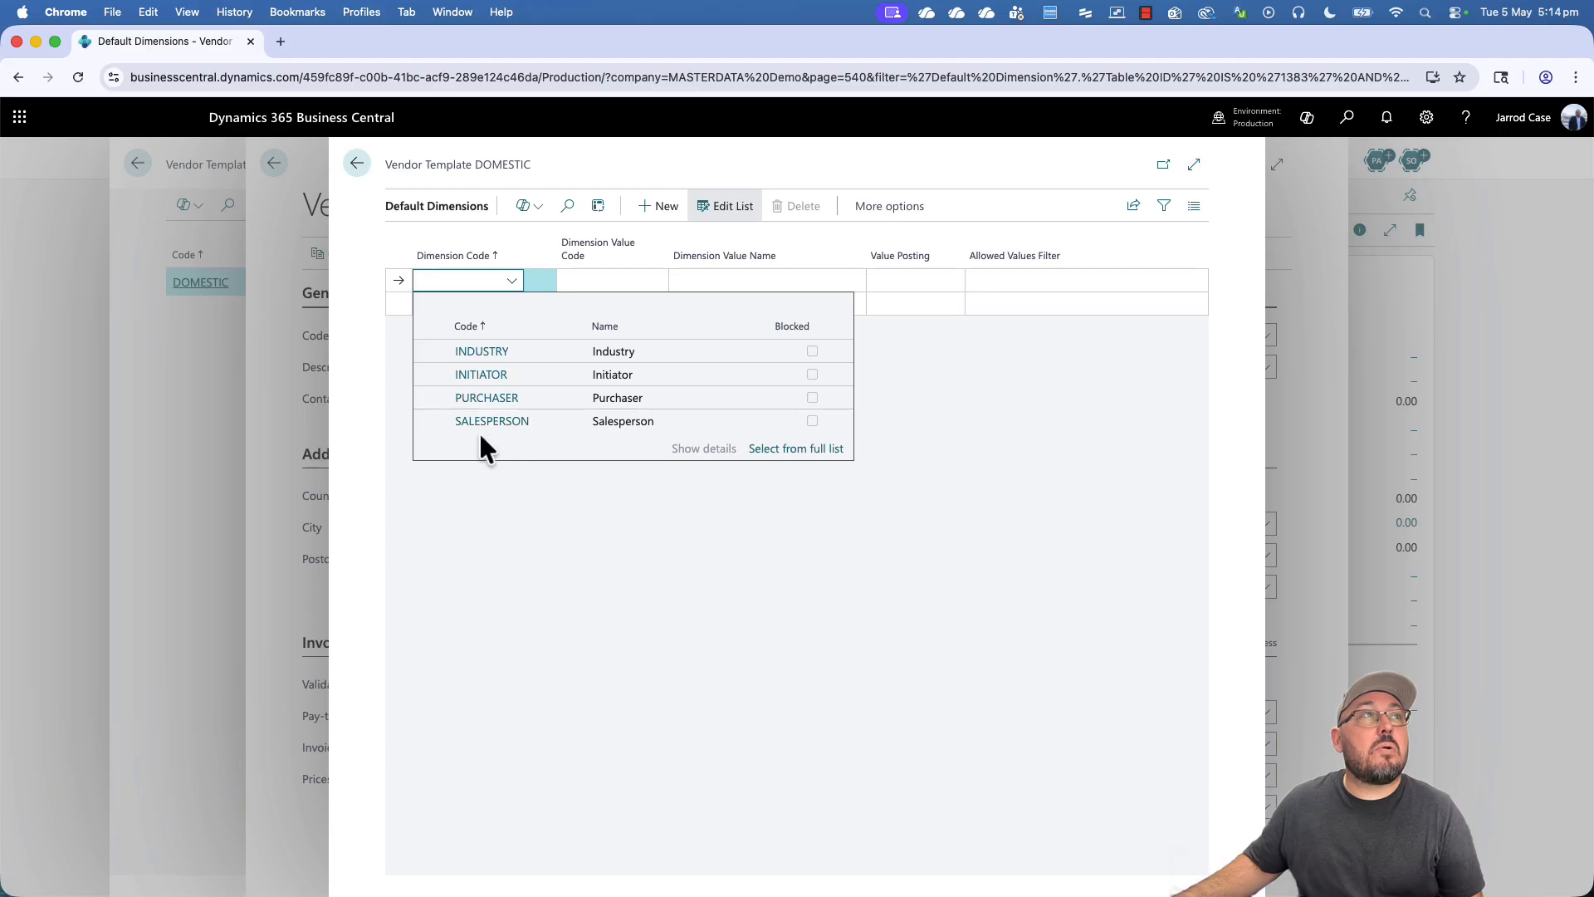
left_click(593, 582)
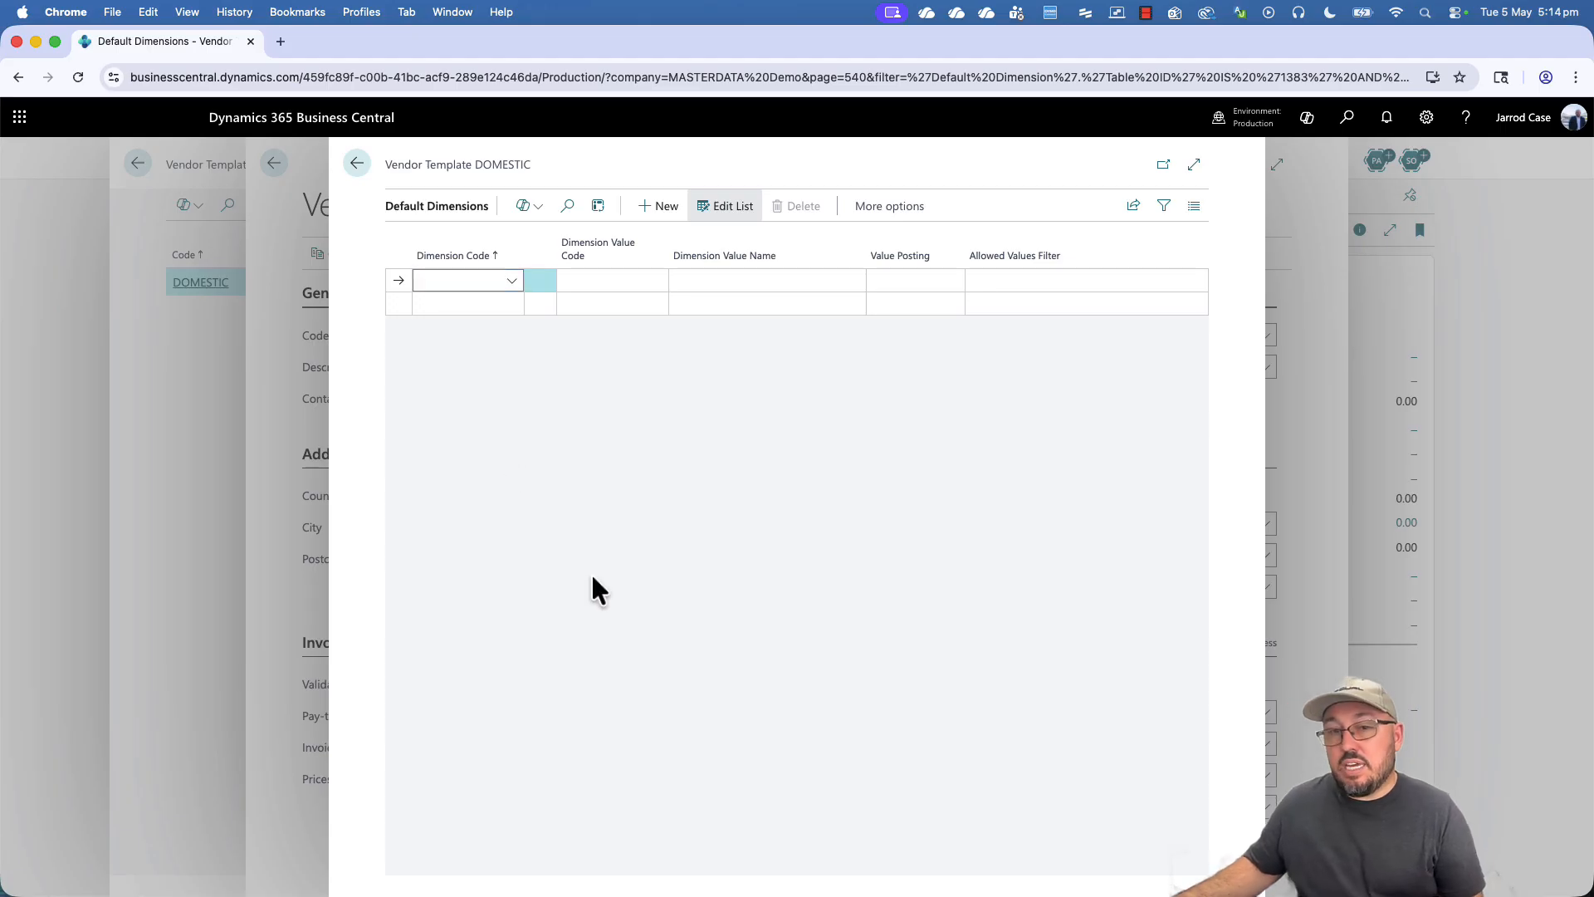
left_click(357, 165)
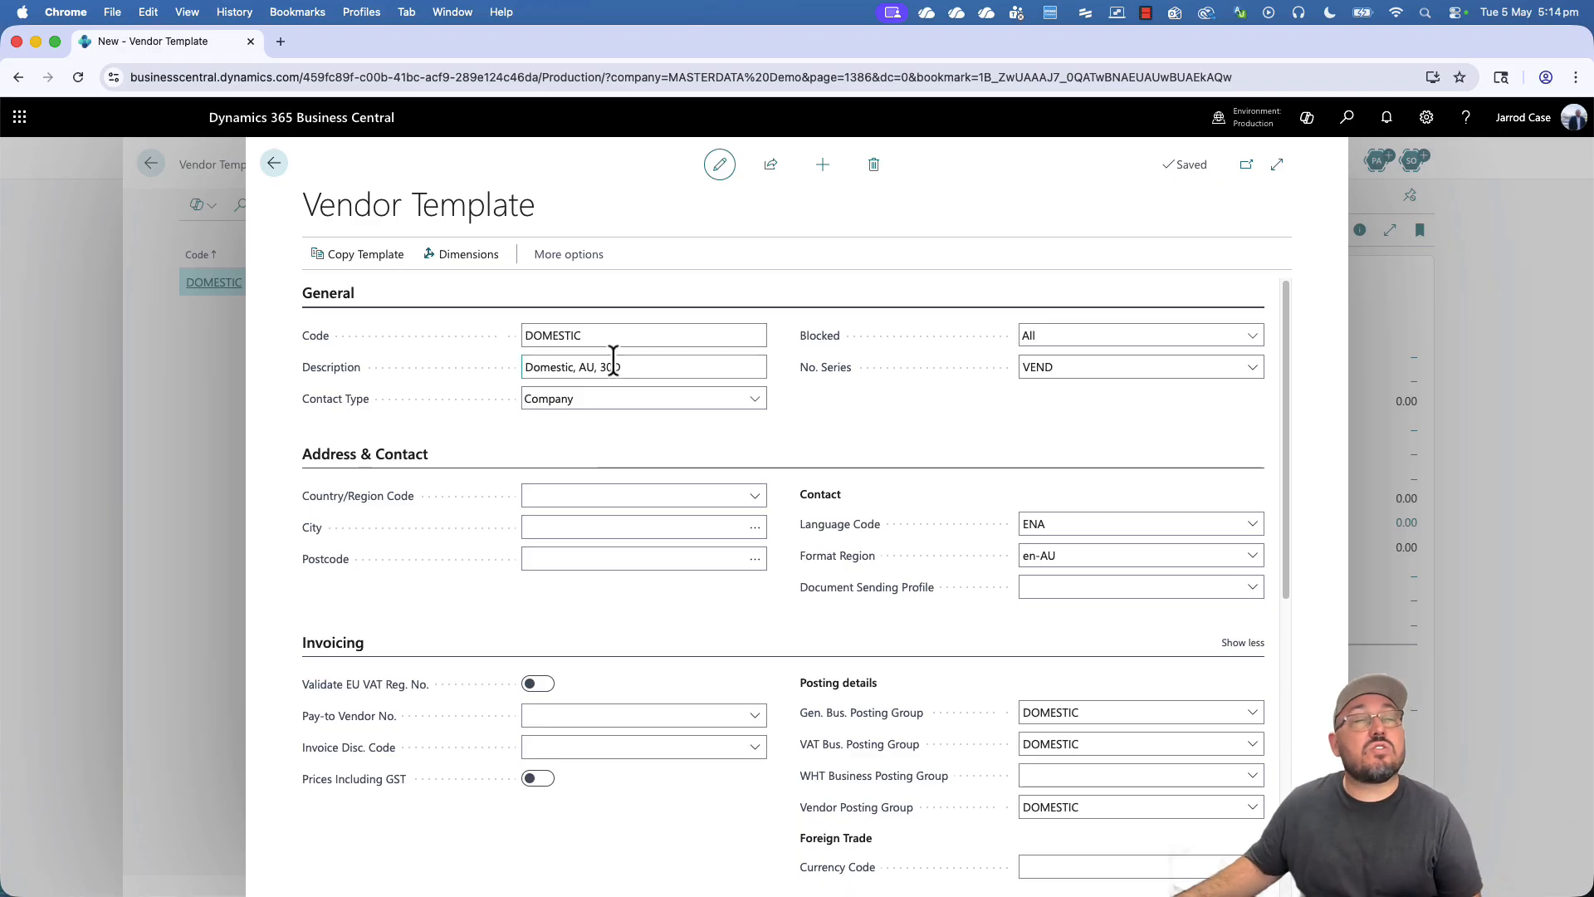
left_click(458, 255)
left_click(494, 283)
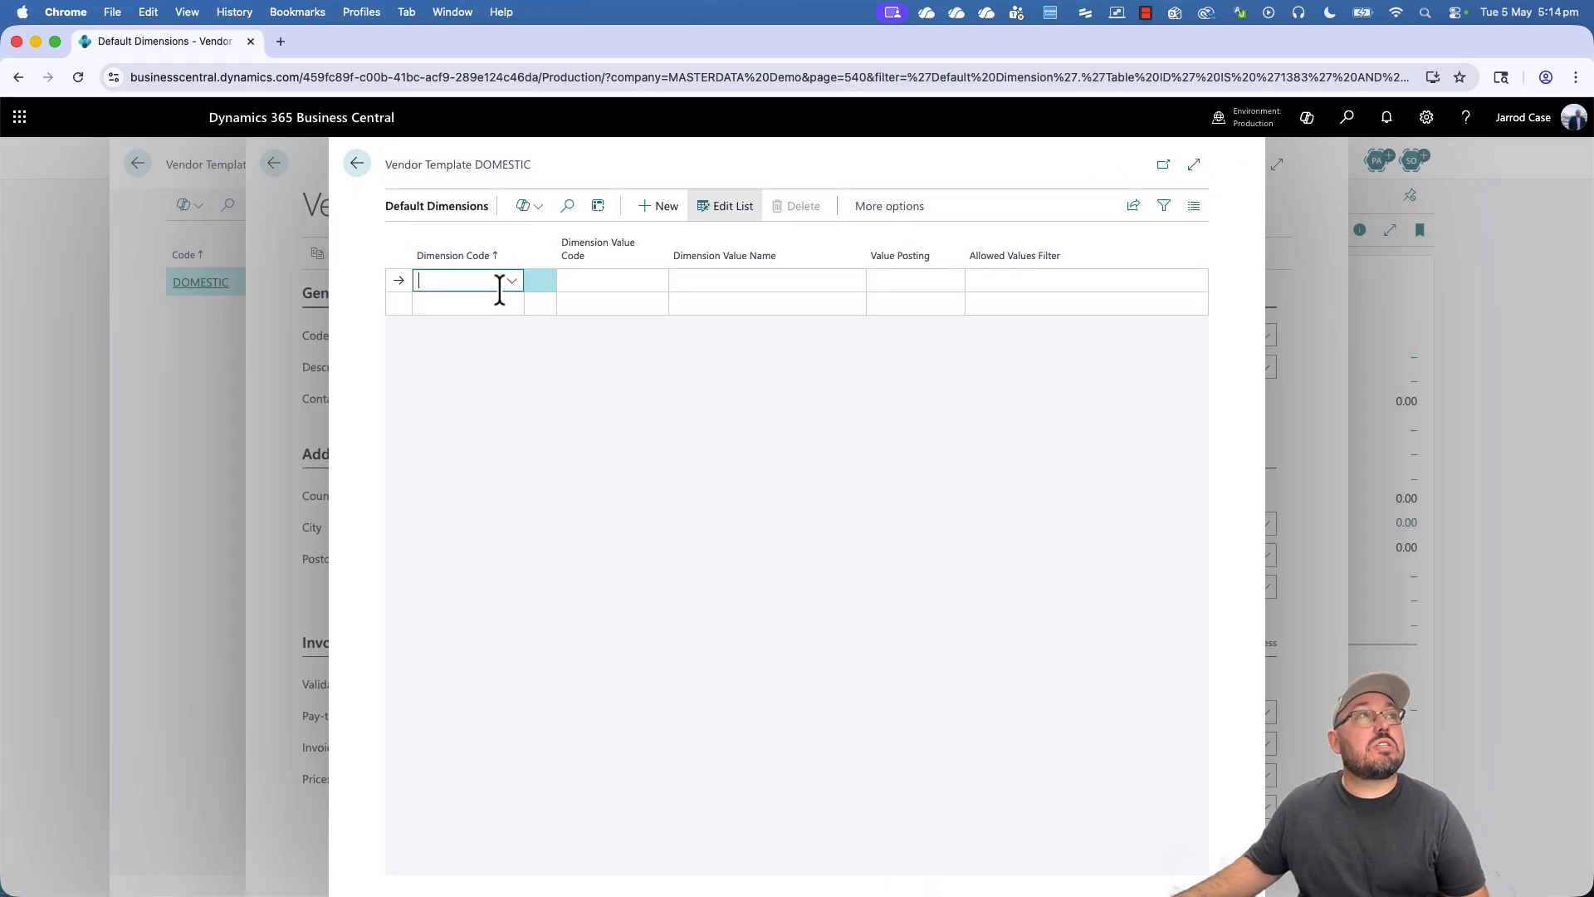
left_click(532, 398)
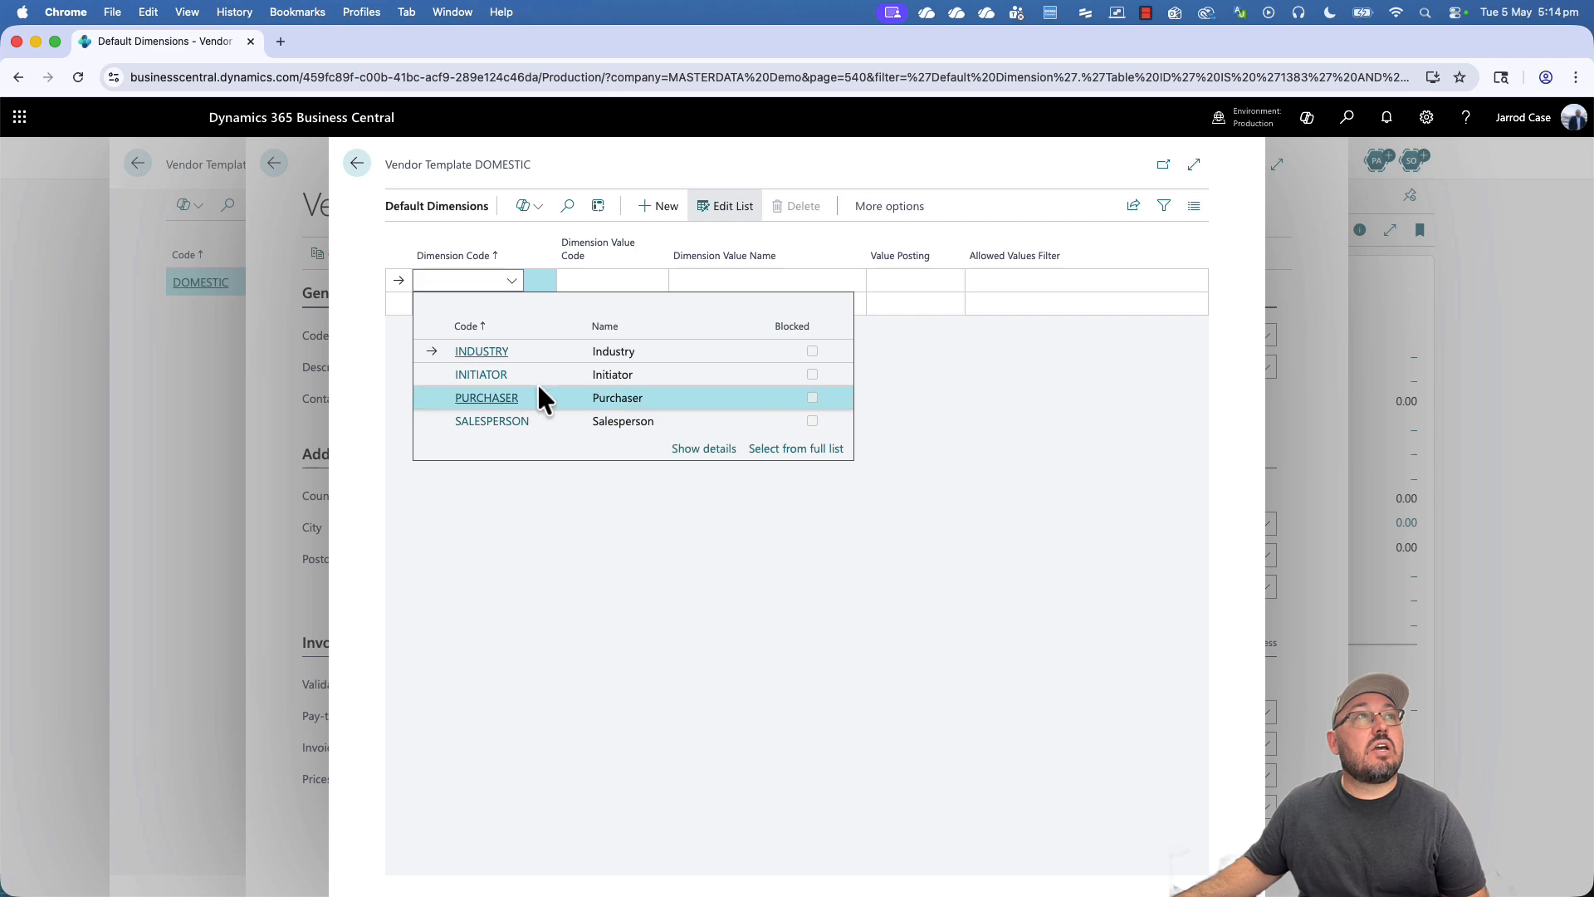
left_click(877, 288)
left_click(900, 313)
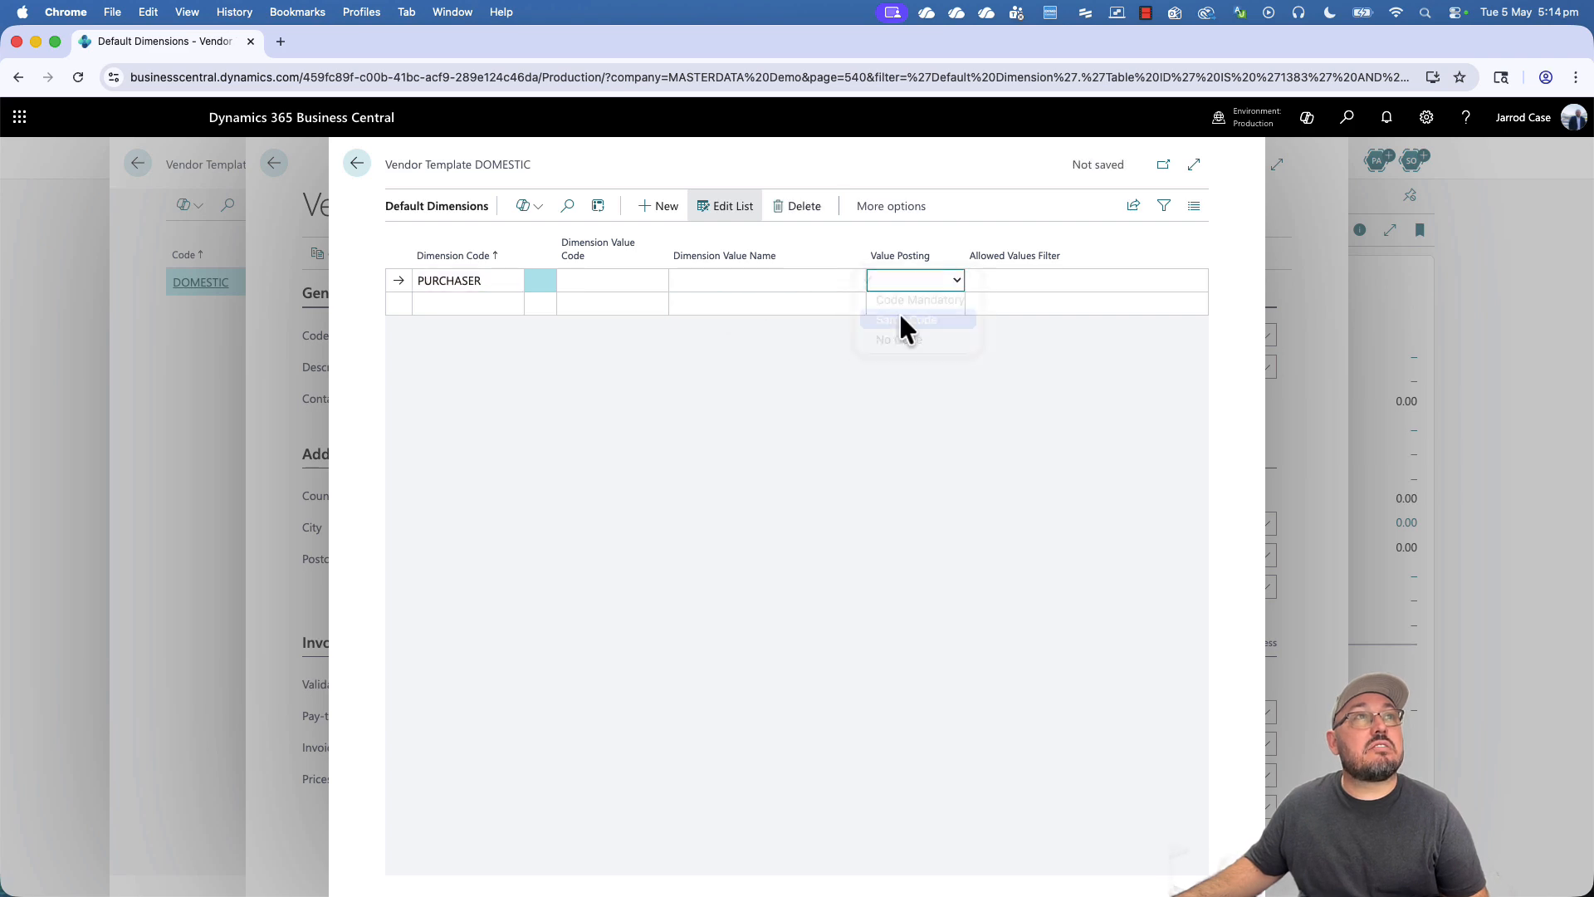
left_click(923, 284)
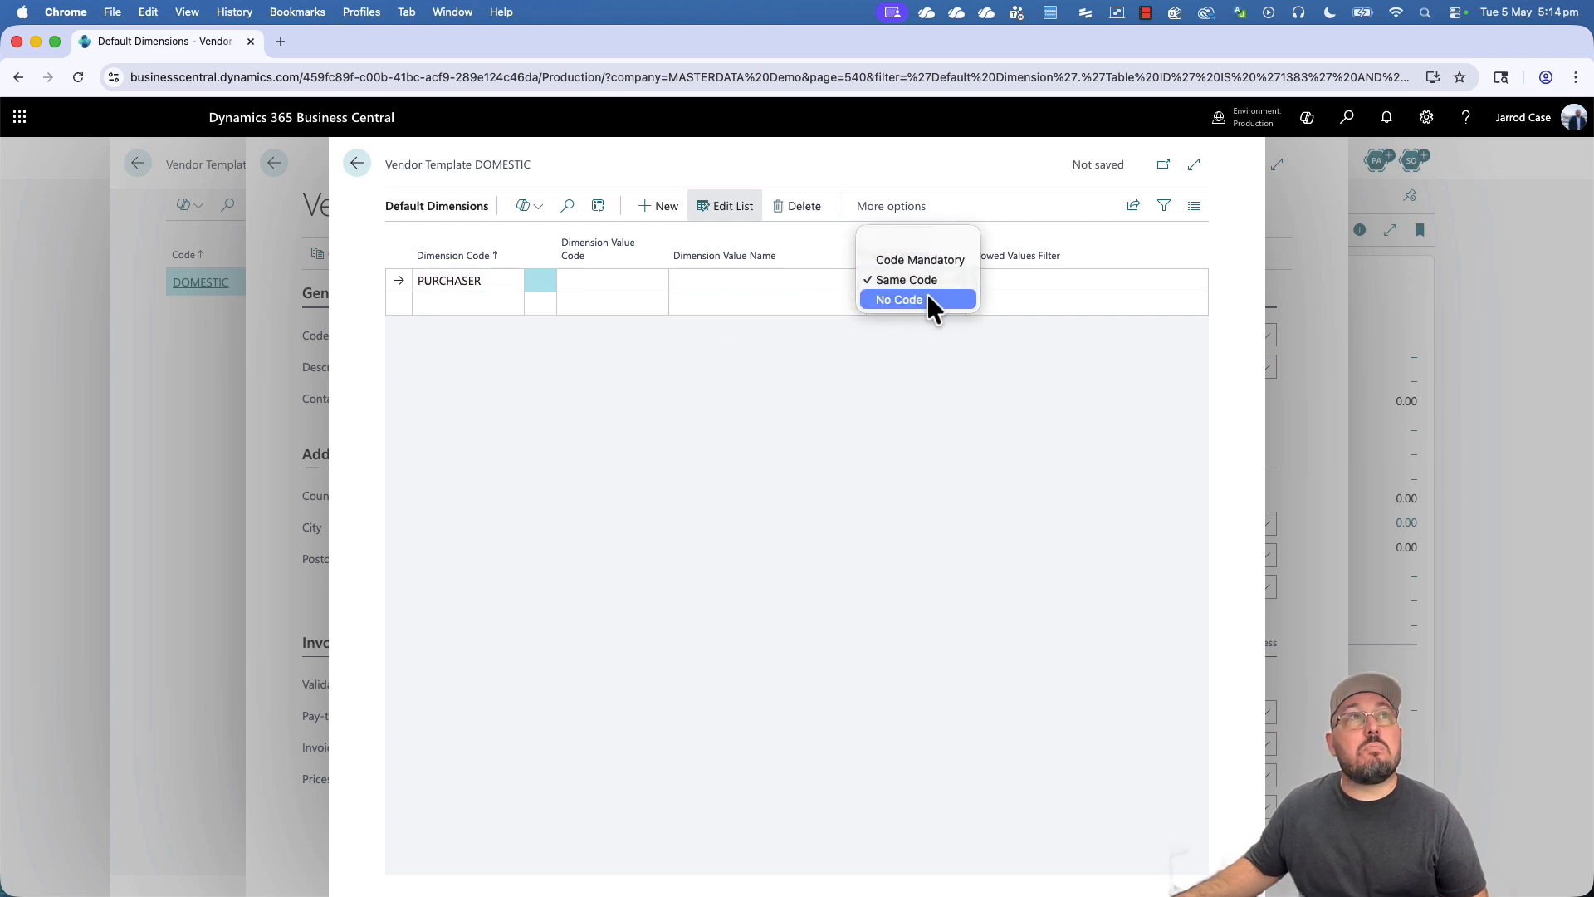
left_click(938, 264)
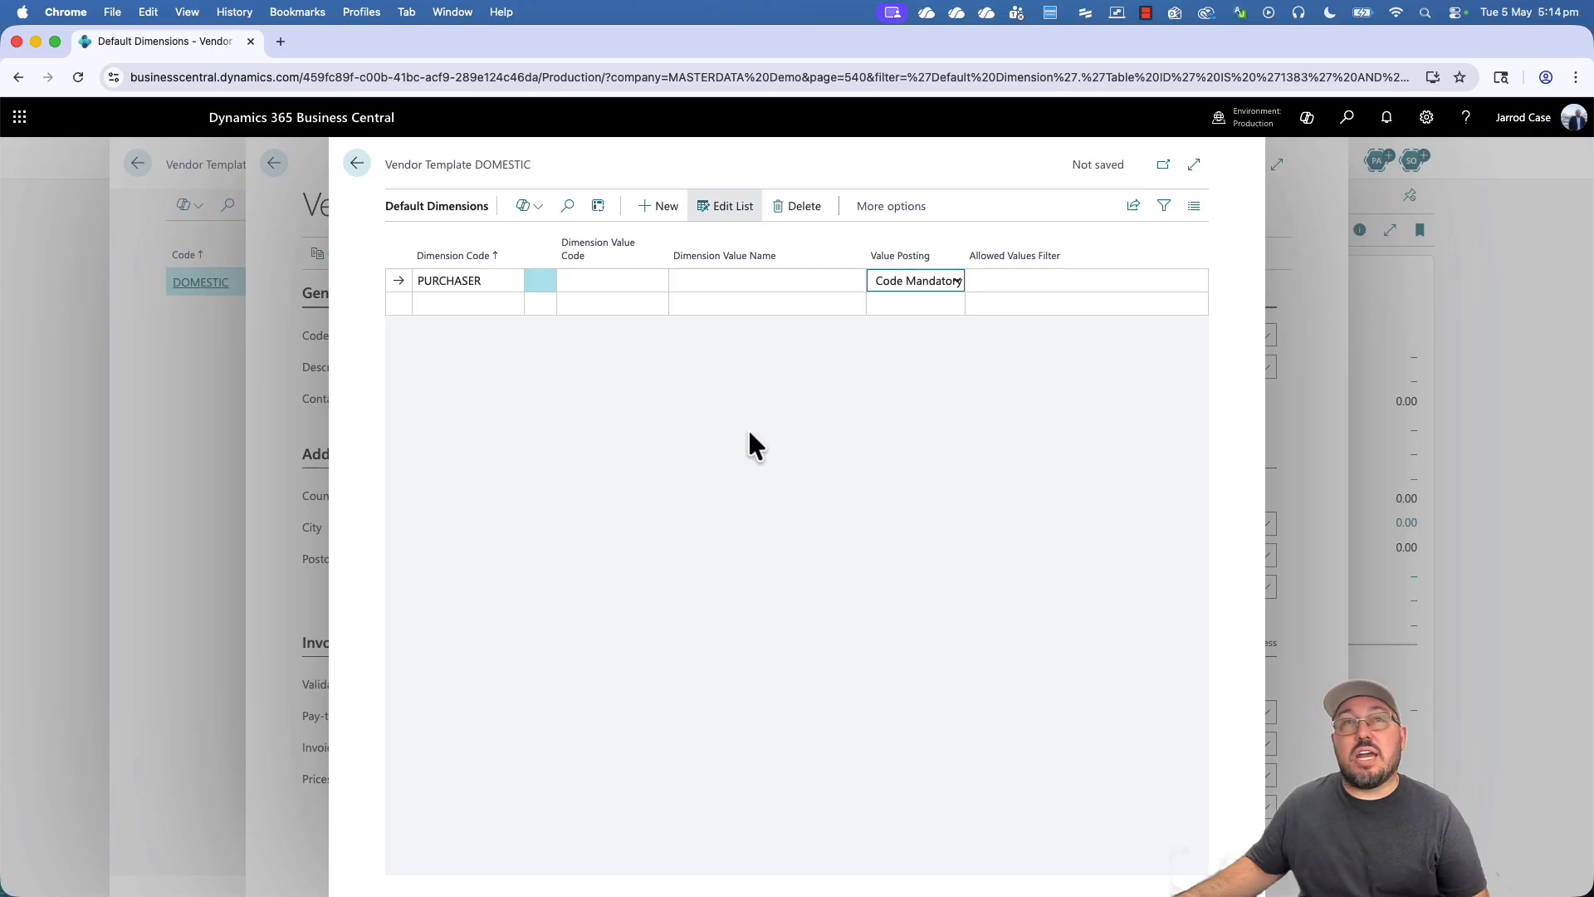
left_click(798, 217)
left_click(884, 559)
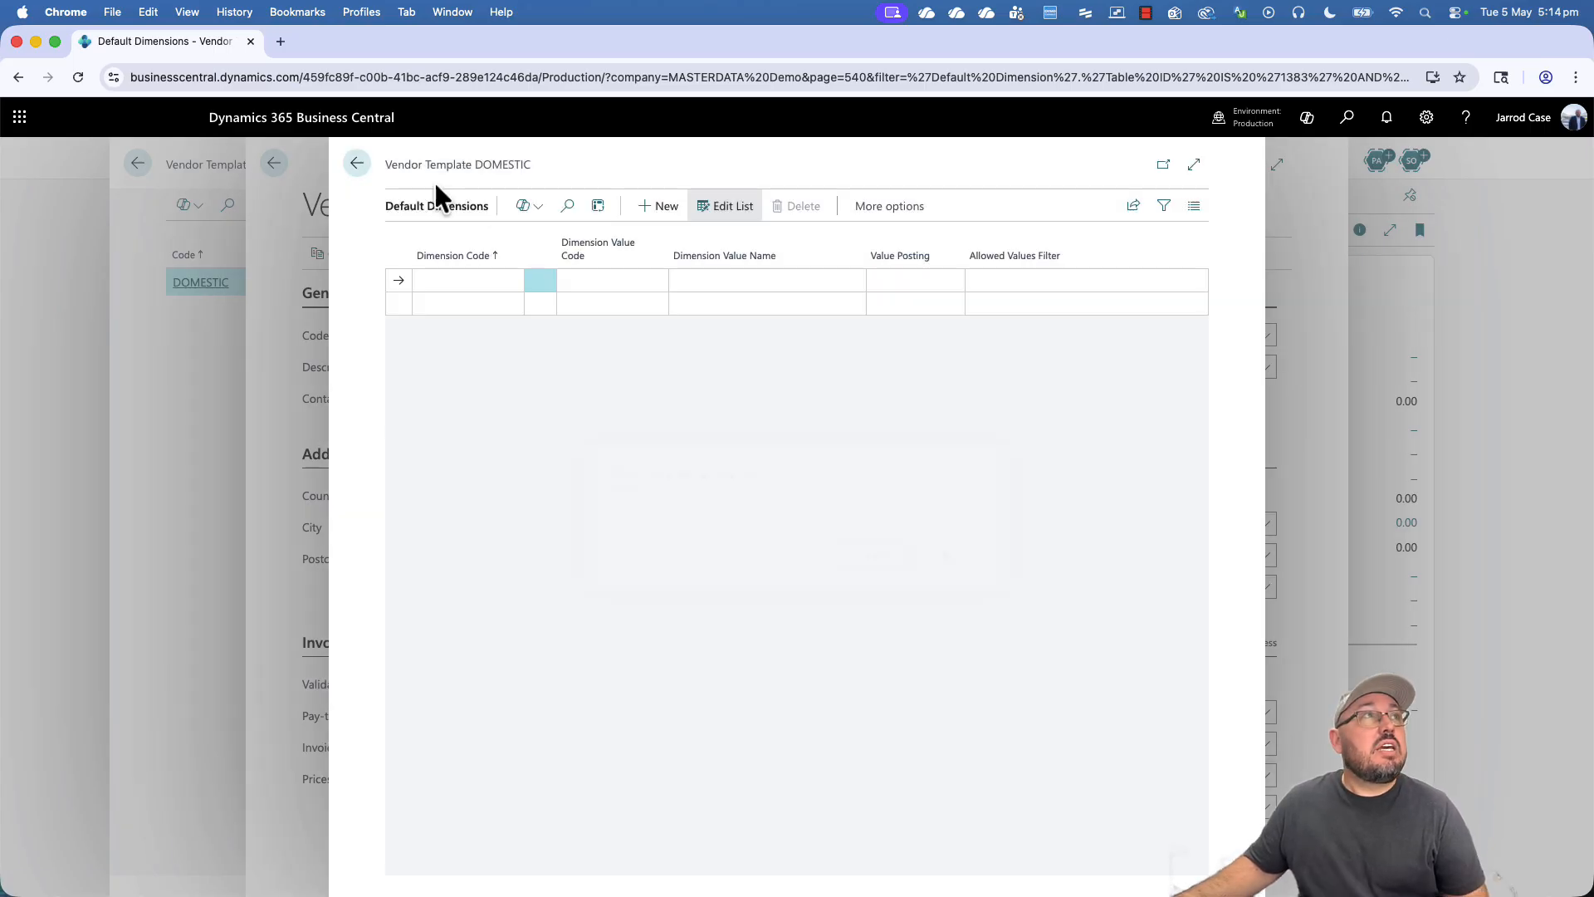
left_click(359, 162)
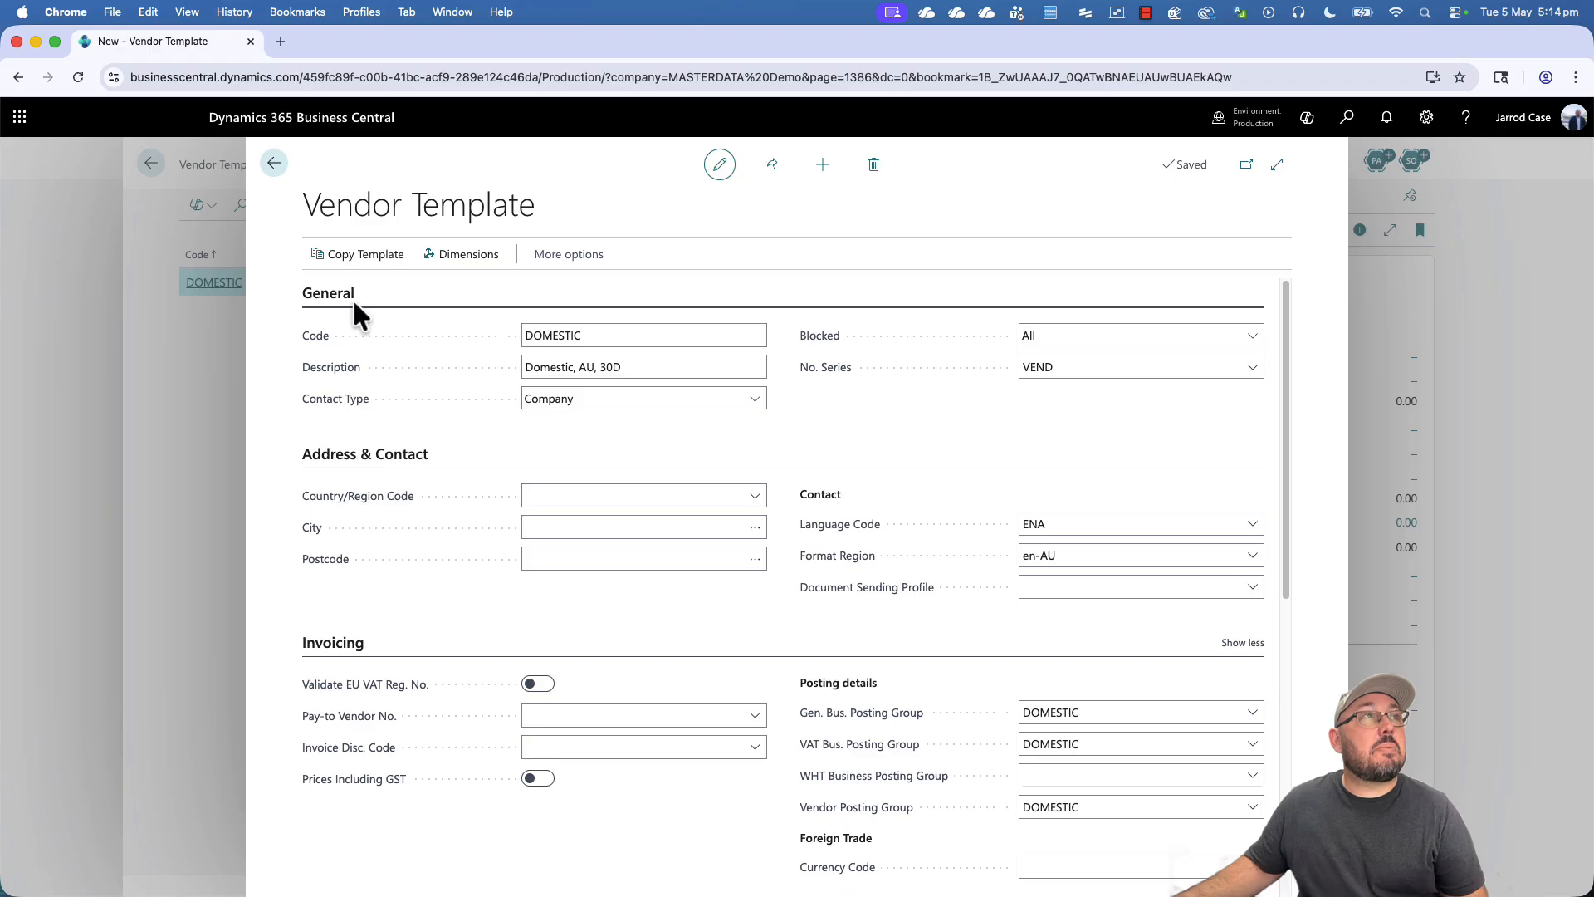
- Add a FOREIGN vendor template, 'Foreign 60D', for USD export vendors
left_click(275, 164)
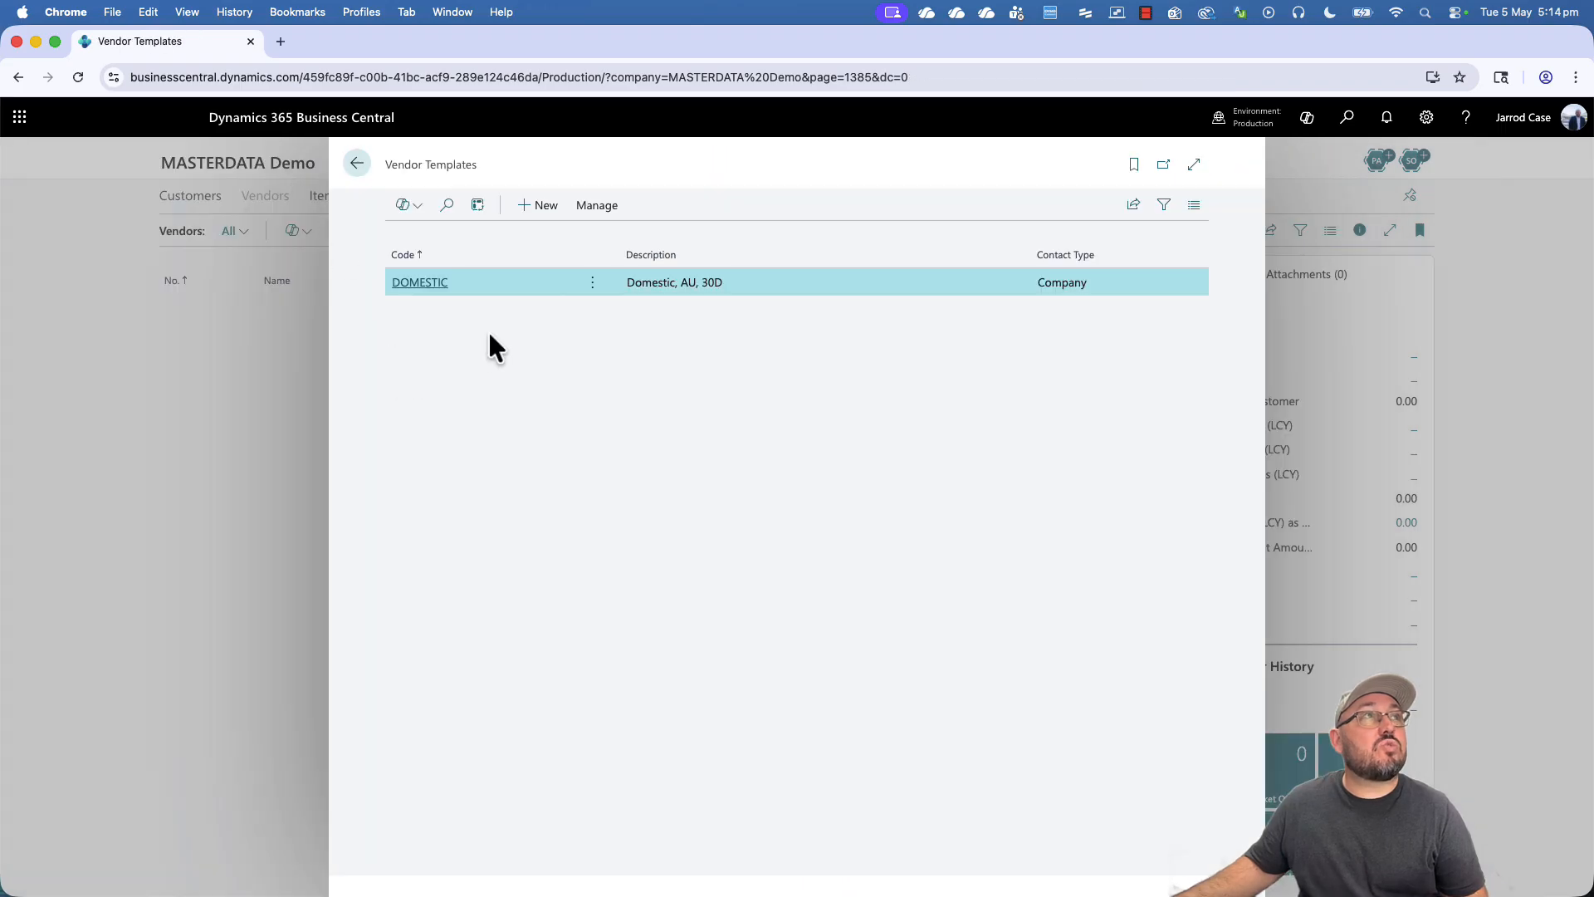
left_click(539, 215)
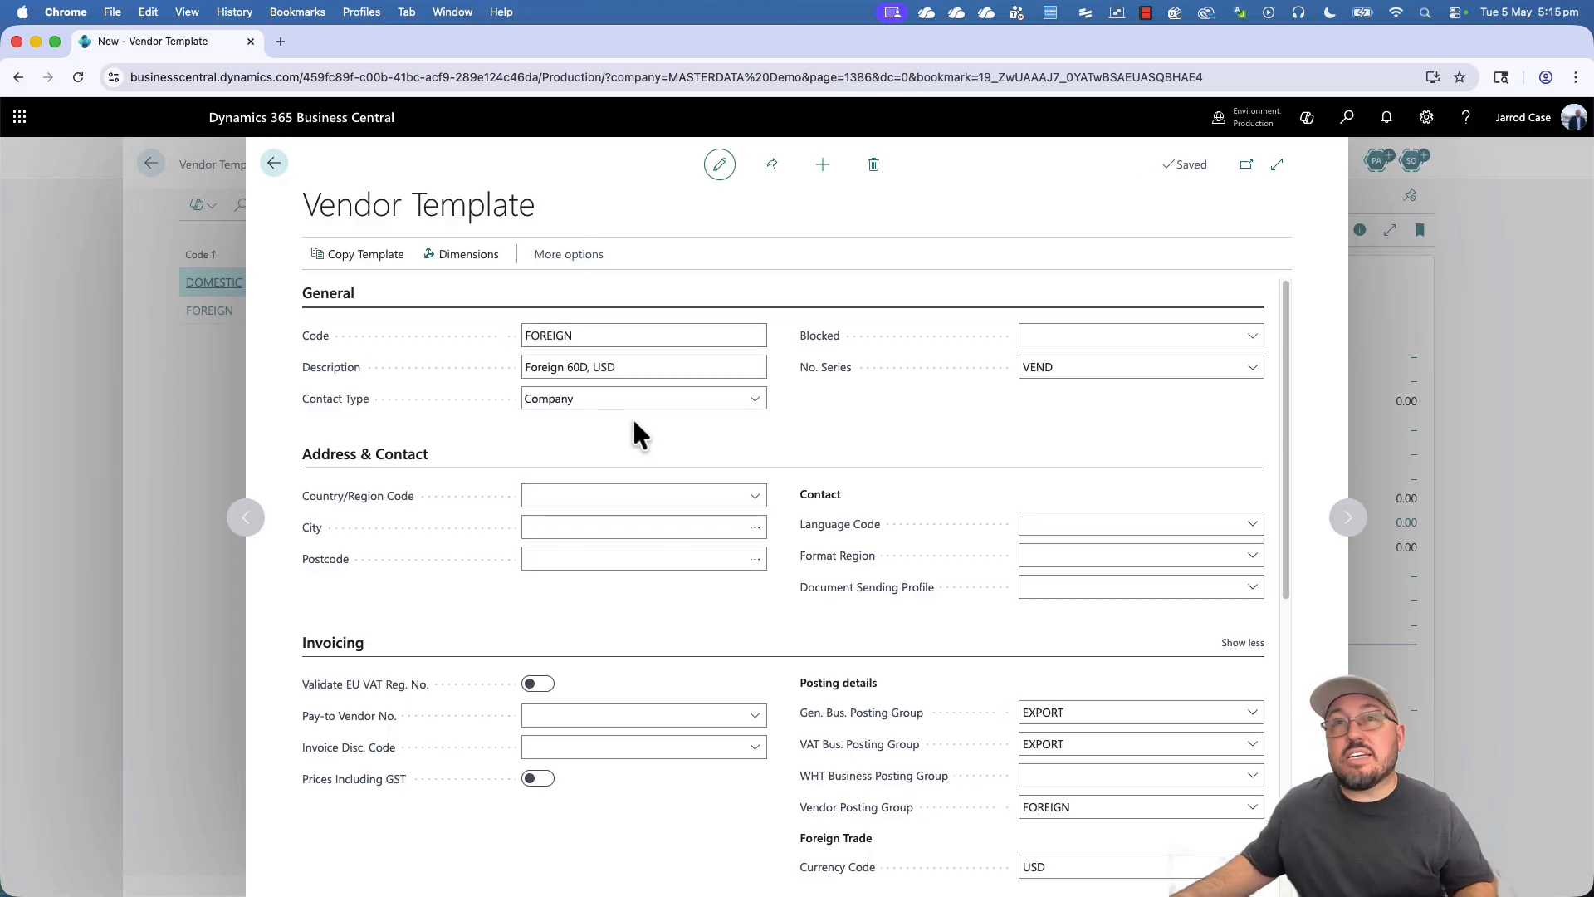
left_click(627, 371)
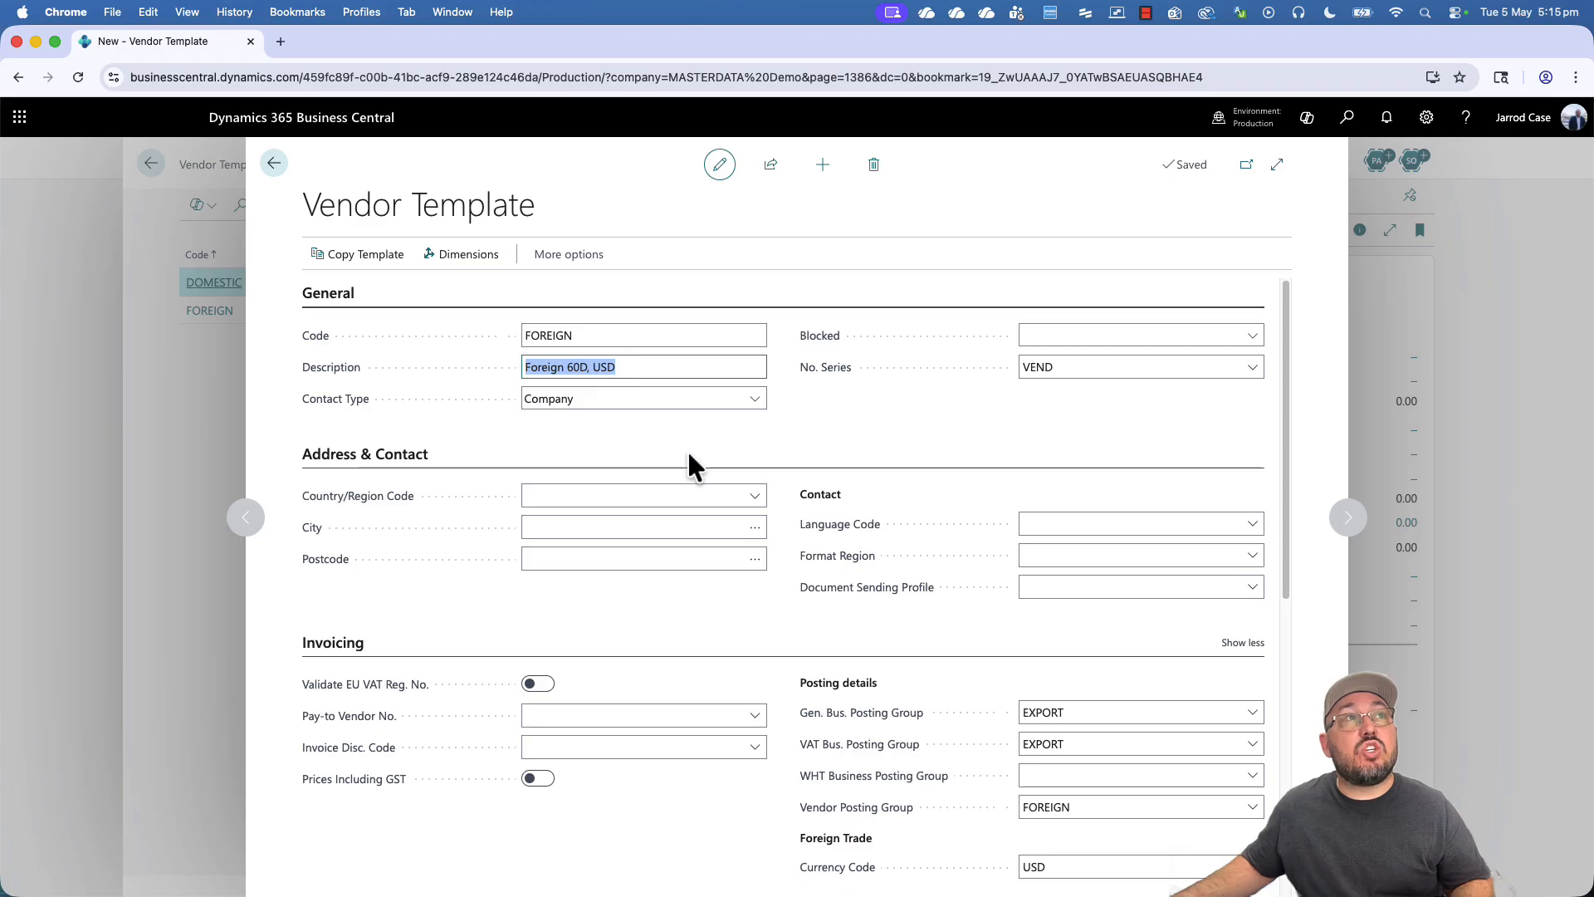
left_click(275, 165)
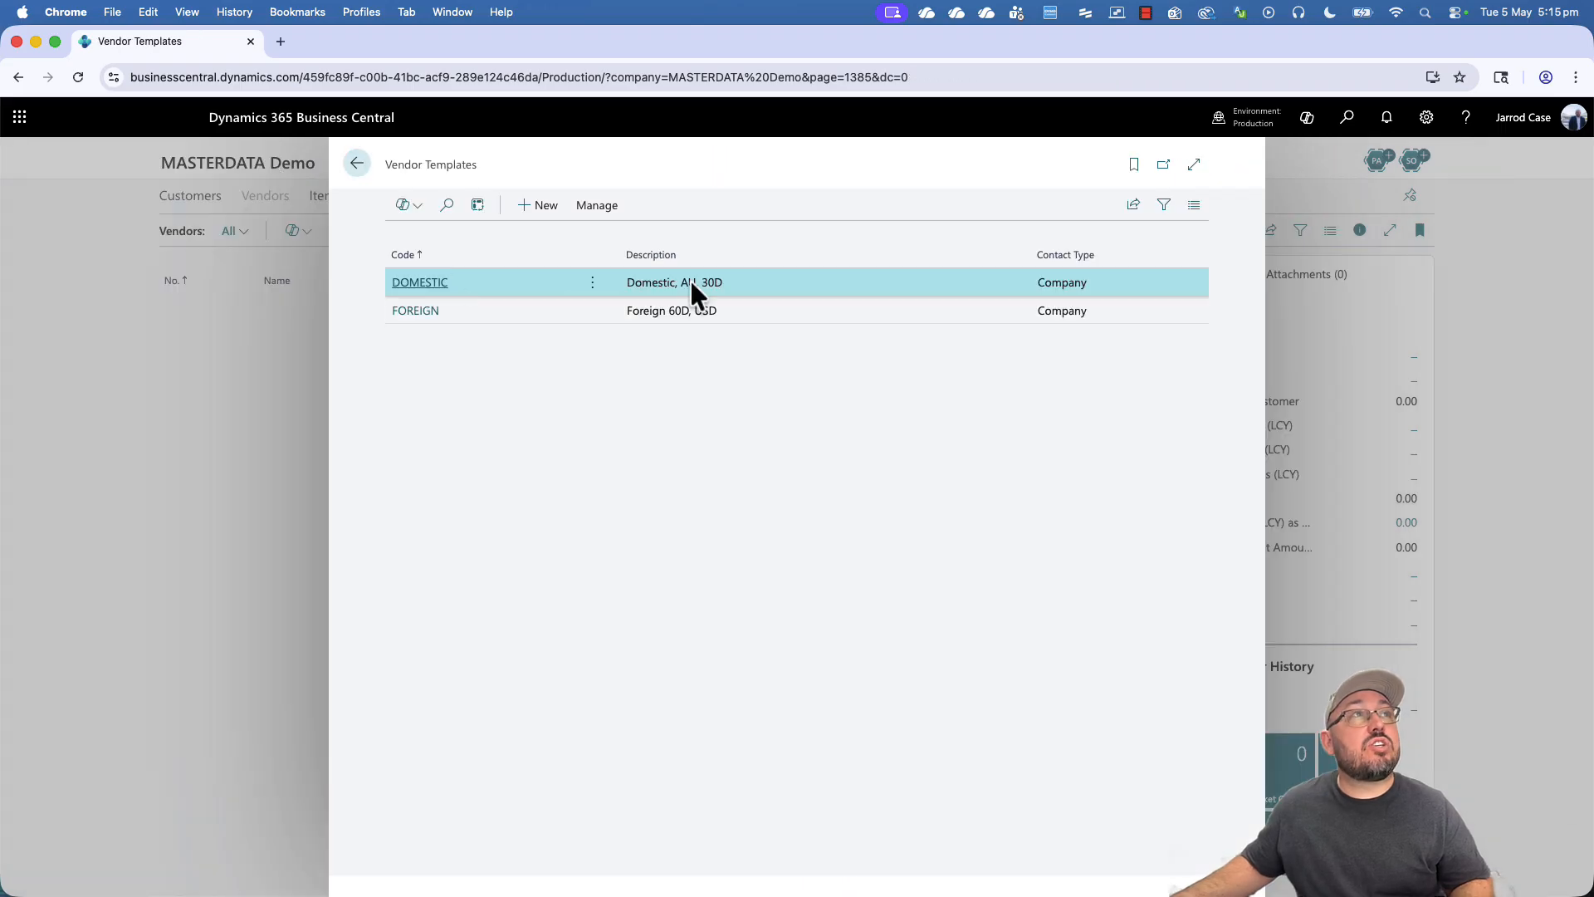
- Append AUD to the DOMESTIC template's description and go to the Vendors list
left_click(415, 283)
left_click(681, 366)
left_click(681, 366)
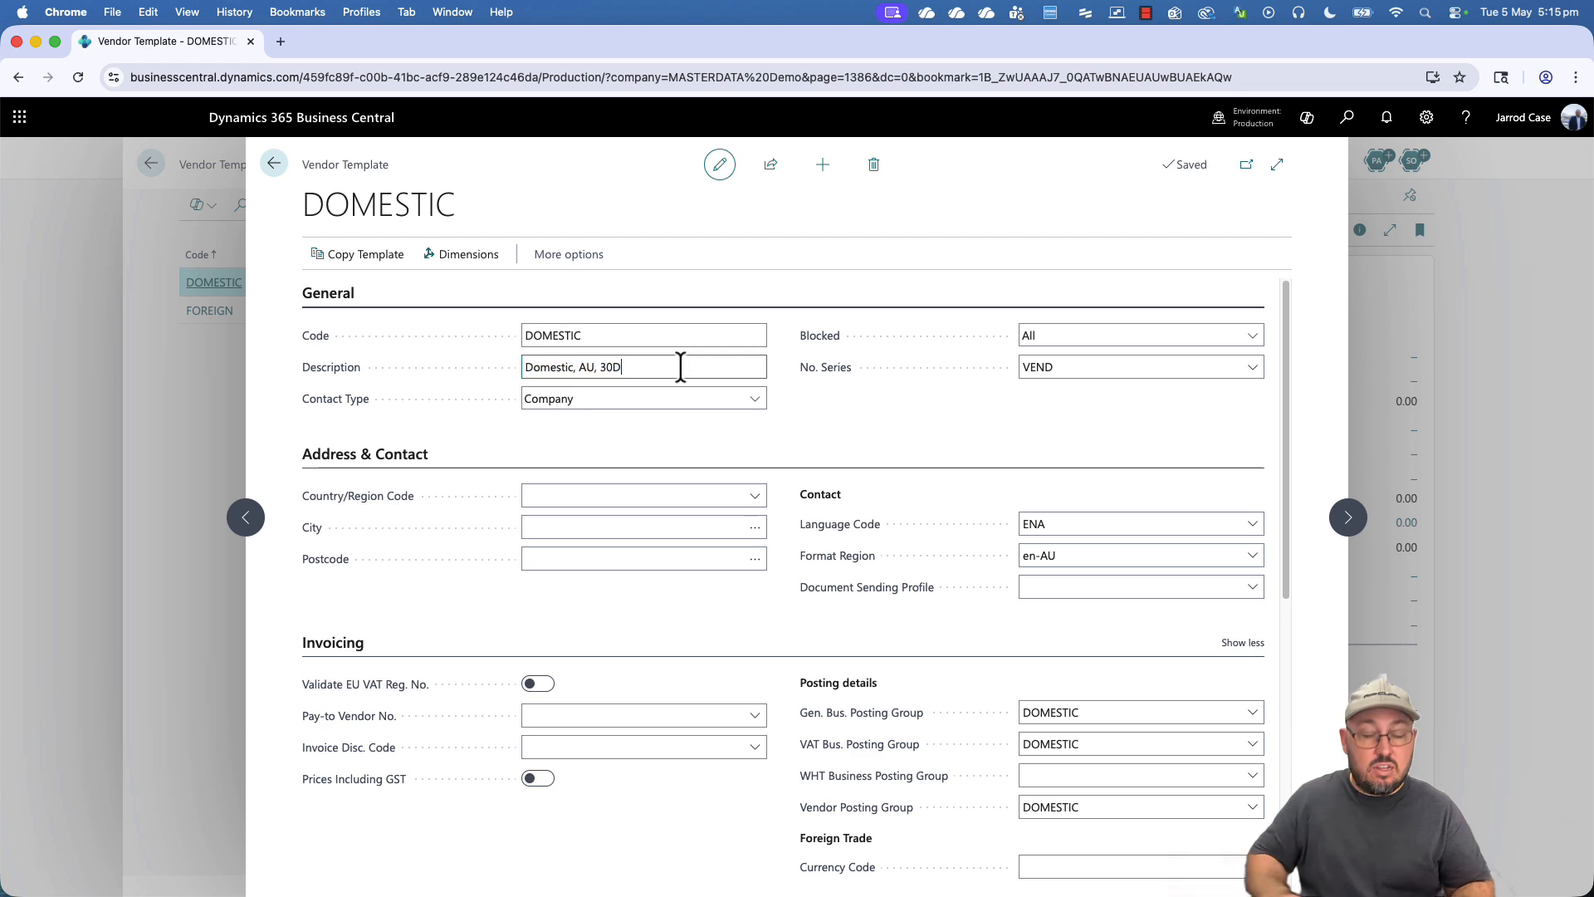
type("AUD")
key("Tab")
key("Escape")
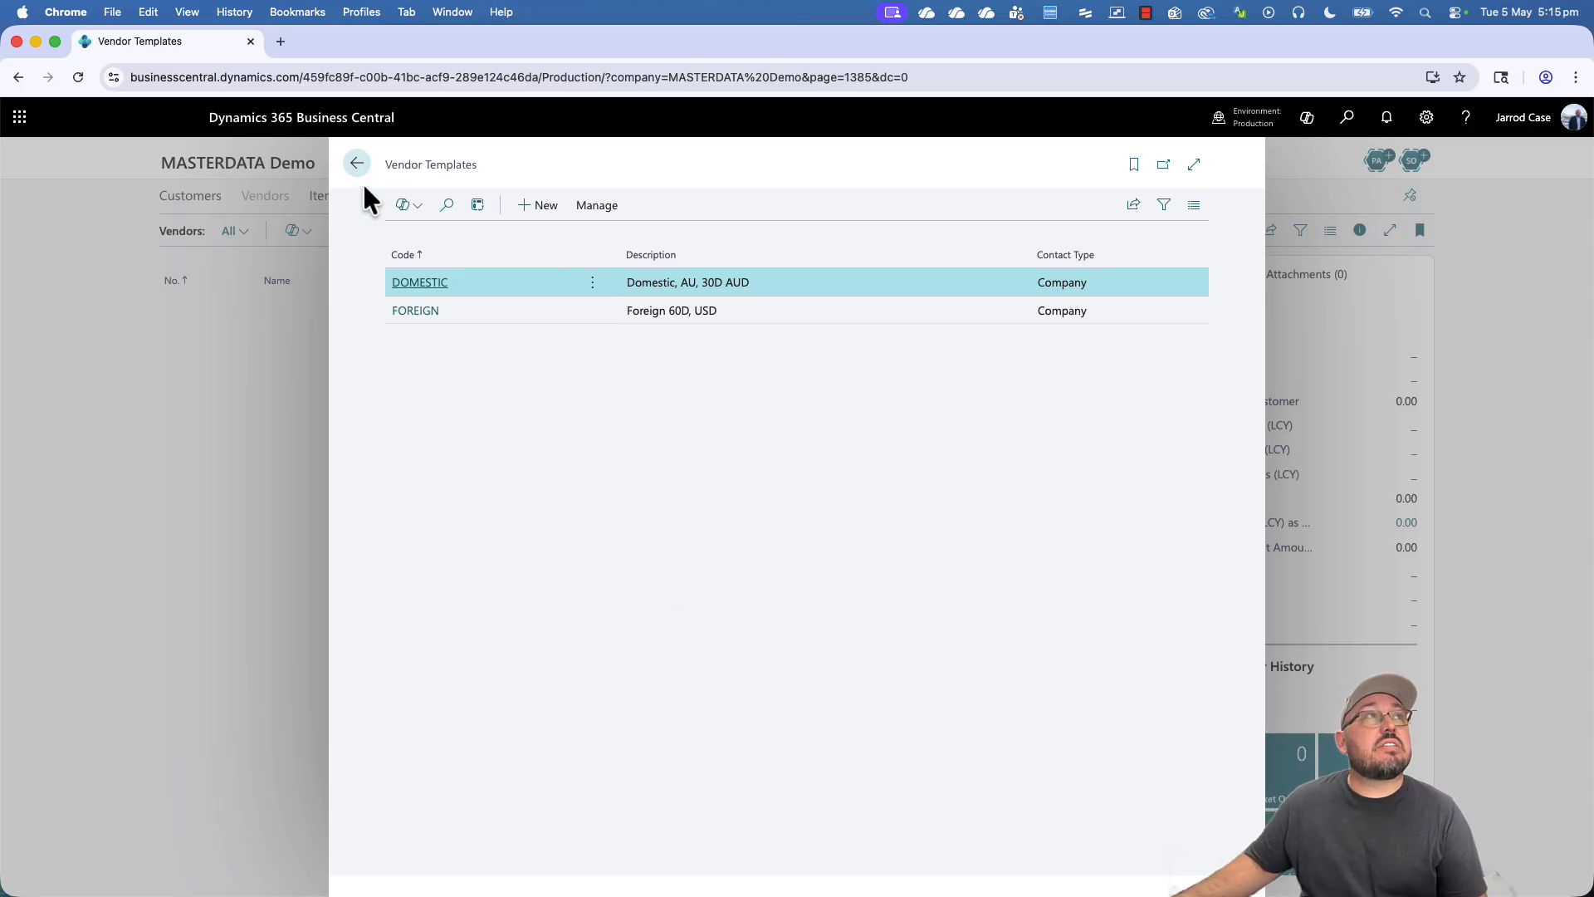
left_click(266, 196)
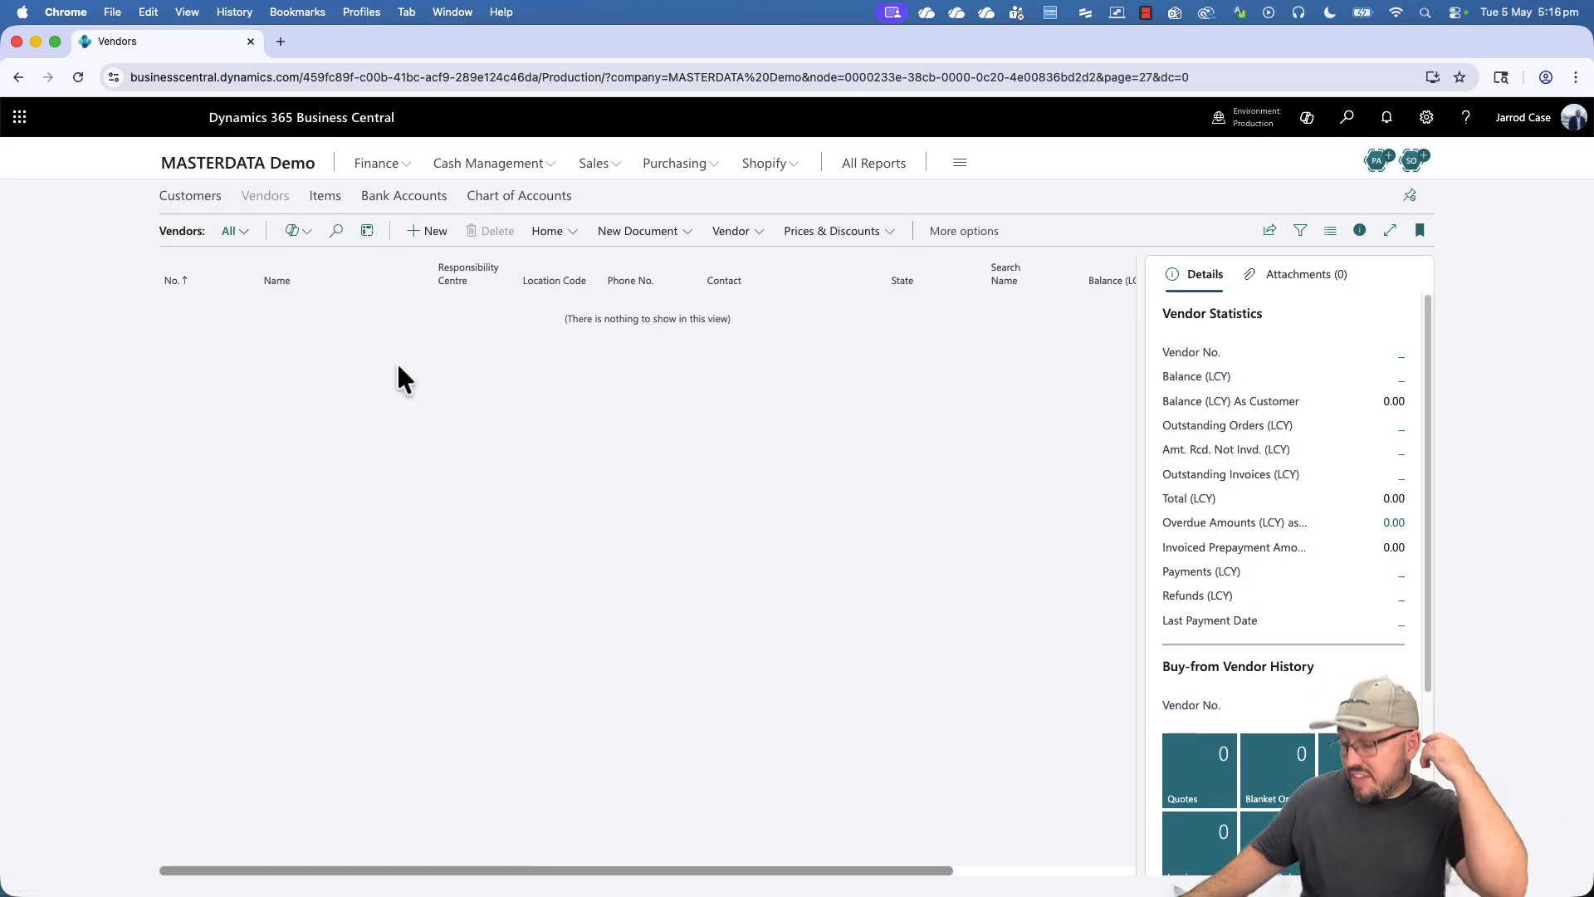
- Create a new vendor from the DOMESTIC template named Build Dynamics Pty Ltd
left_click(425, 233)
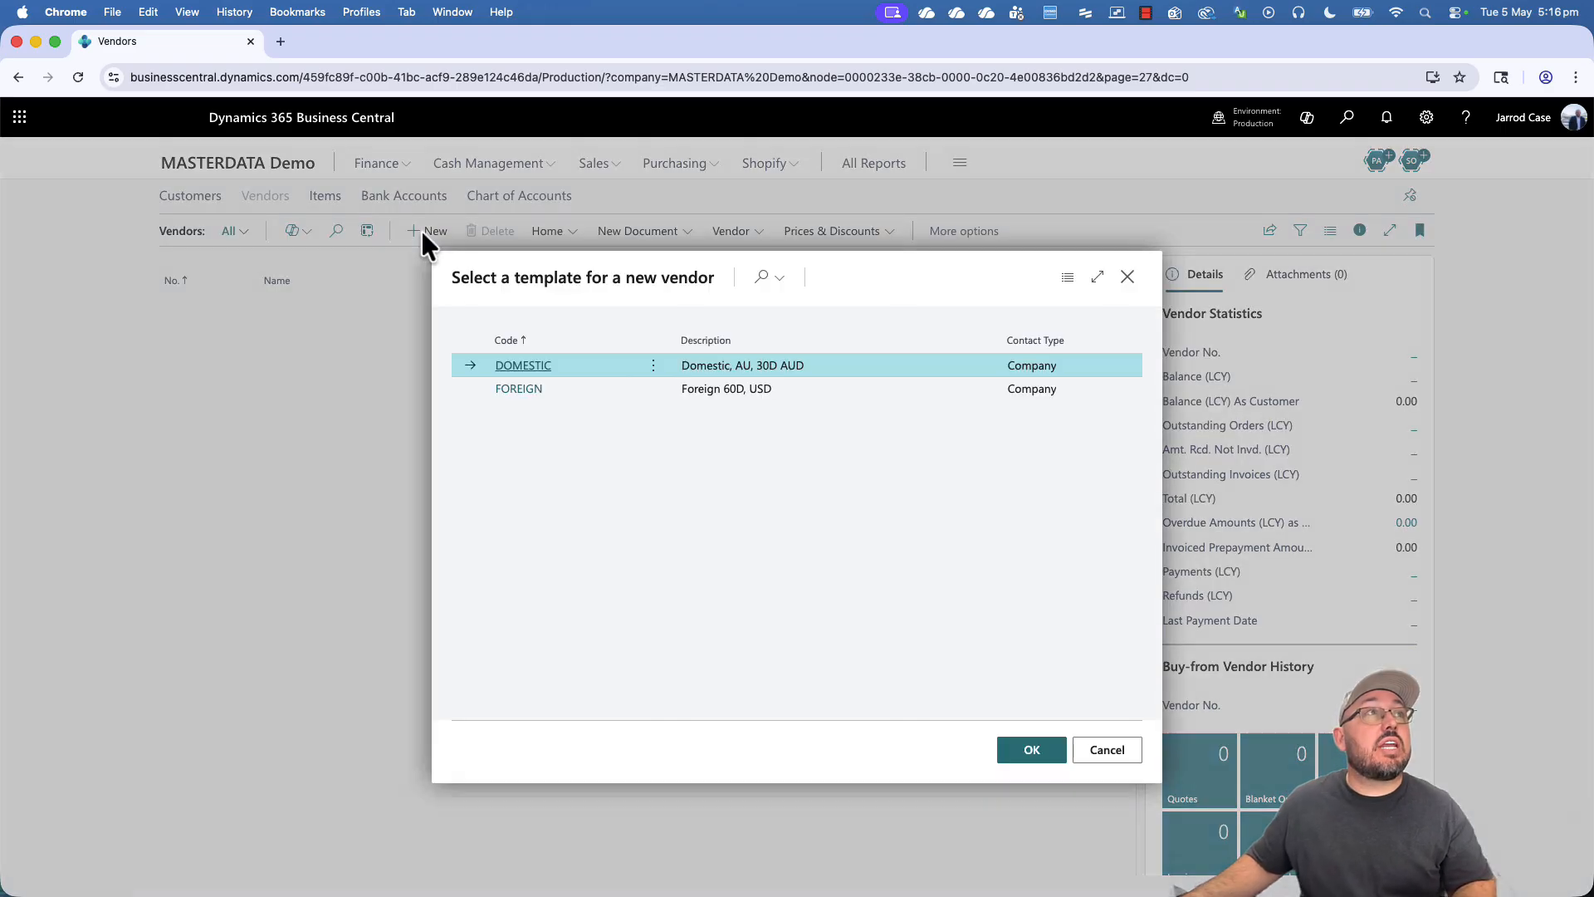
double_click(516, 379)
left_click(514, 404)
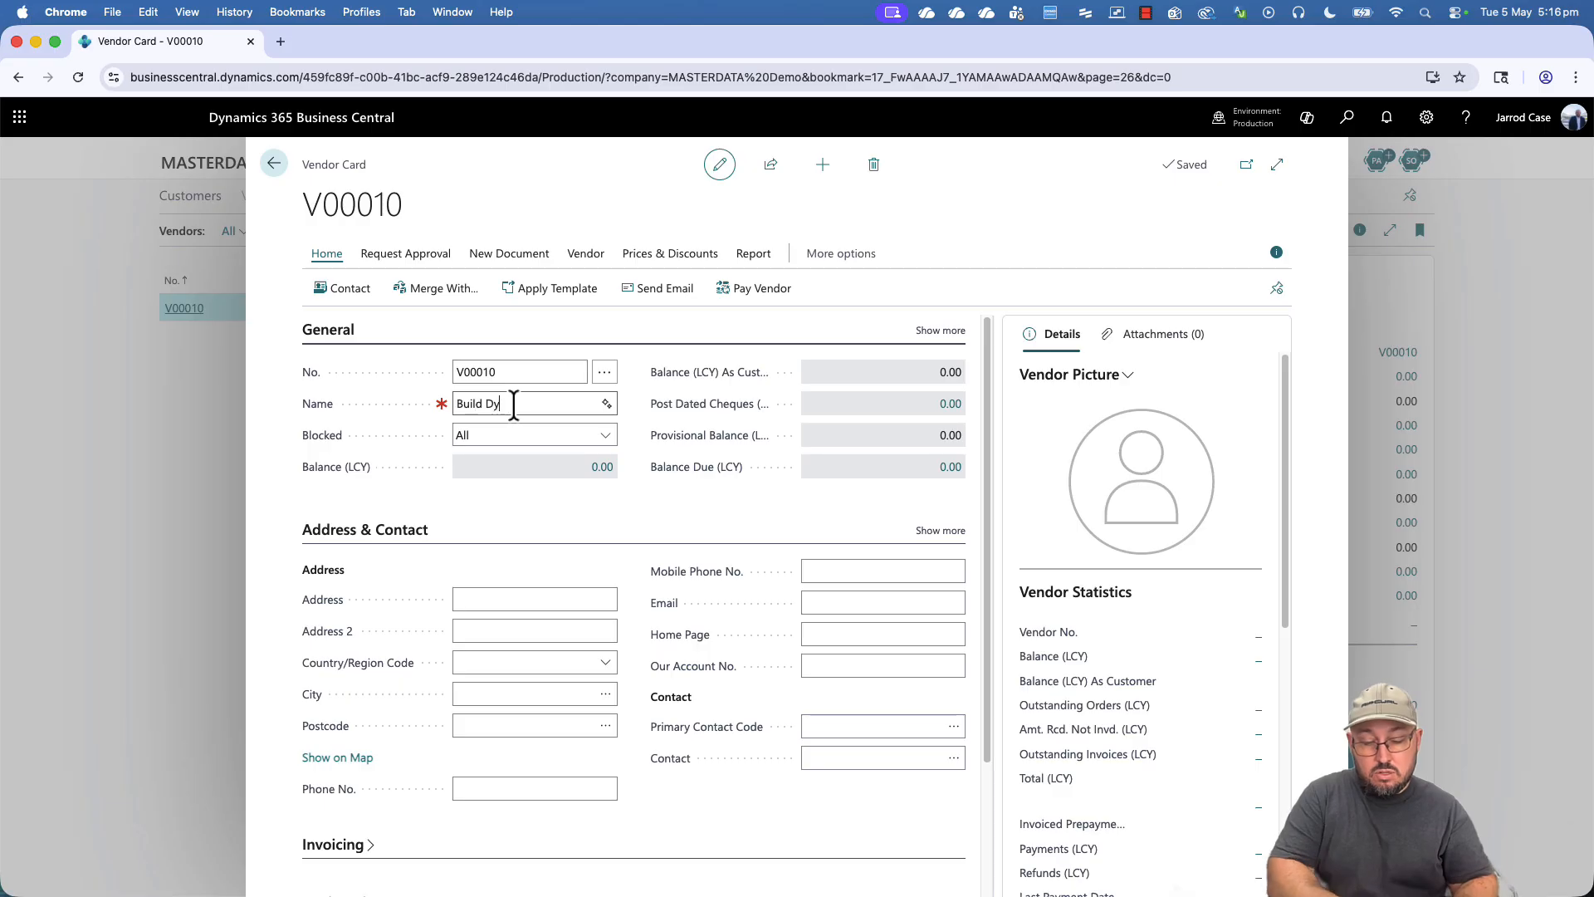
key("Tab")
key("Tab")
key("Tab")
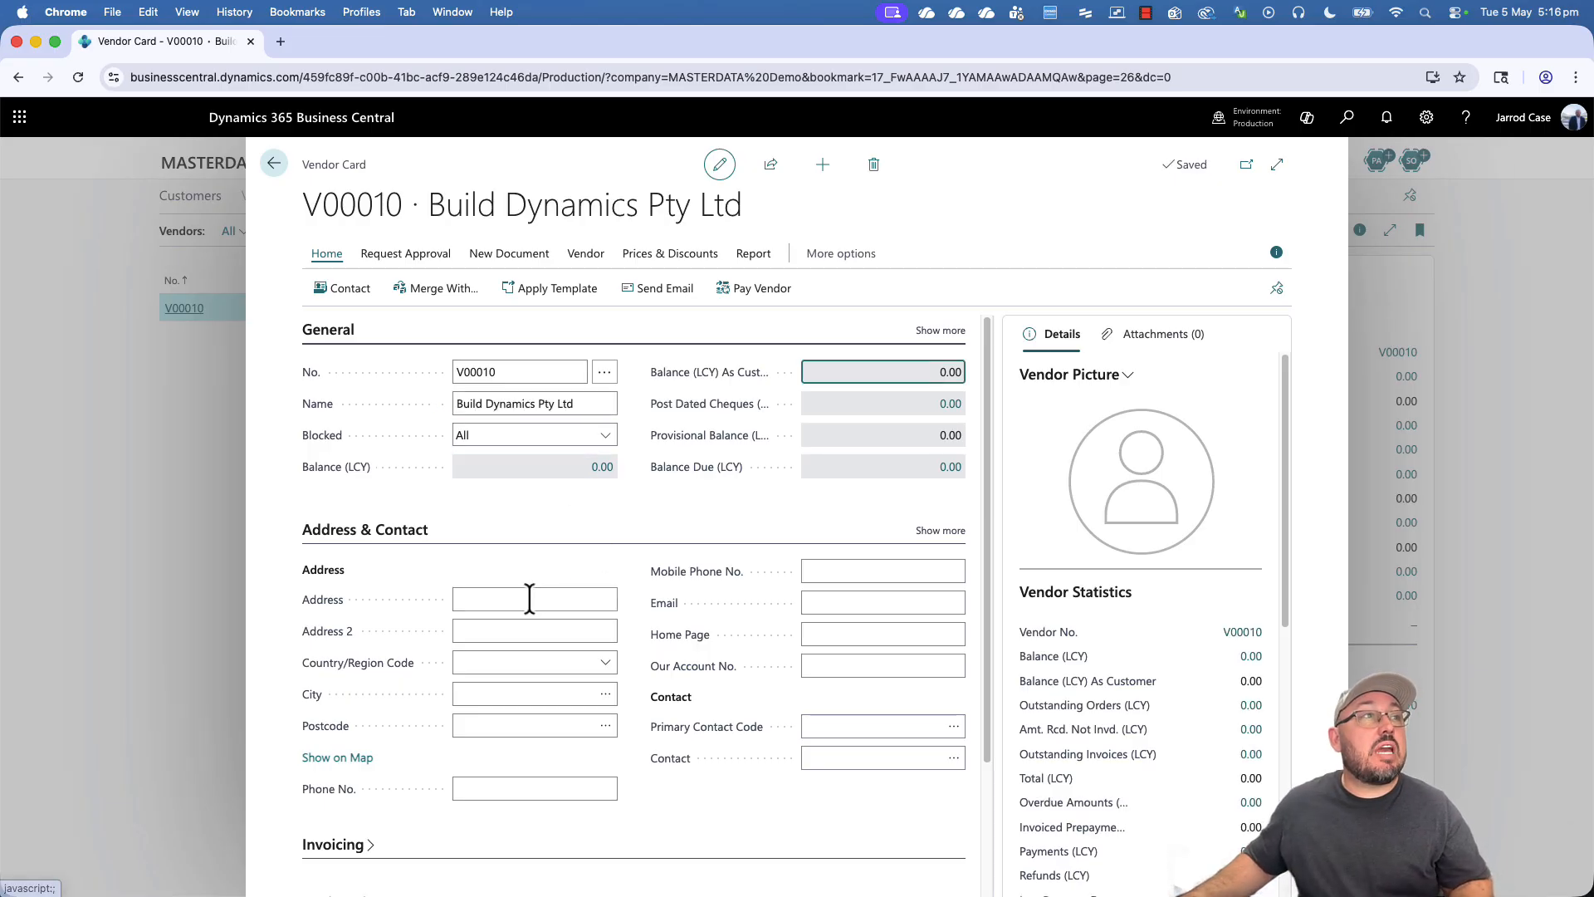
- Enter the vendor's street address, city with postcode, and mobile phone number
left_click(530, 598)
key("Tab")
key("Tab")
key("Tab")
type("Redland Bay")
key("Tab")
key("Tab")
key("Tab")
key("Tab")
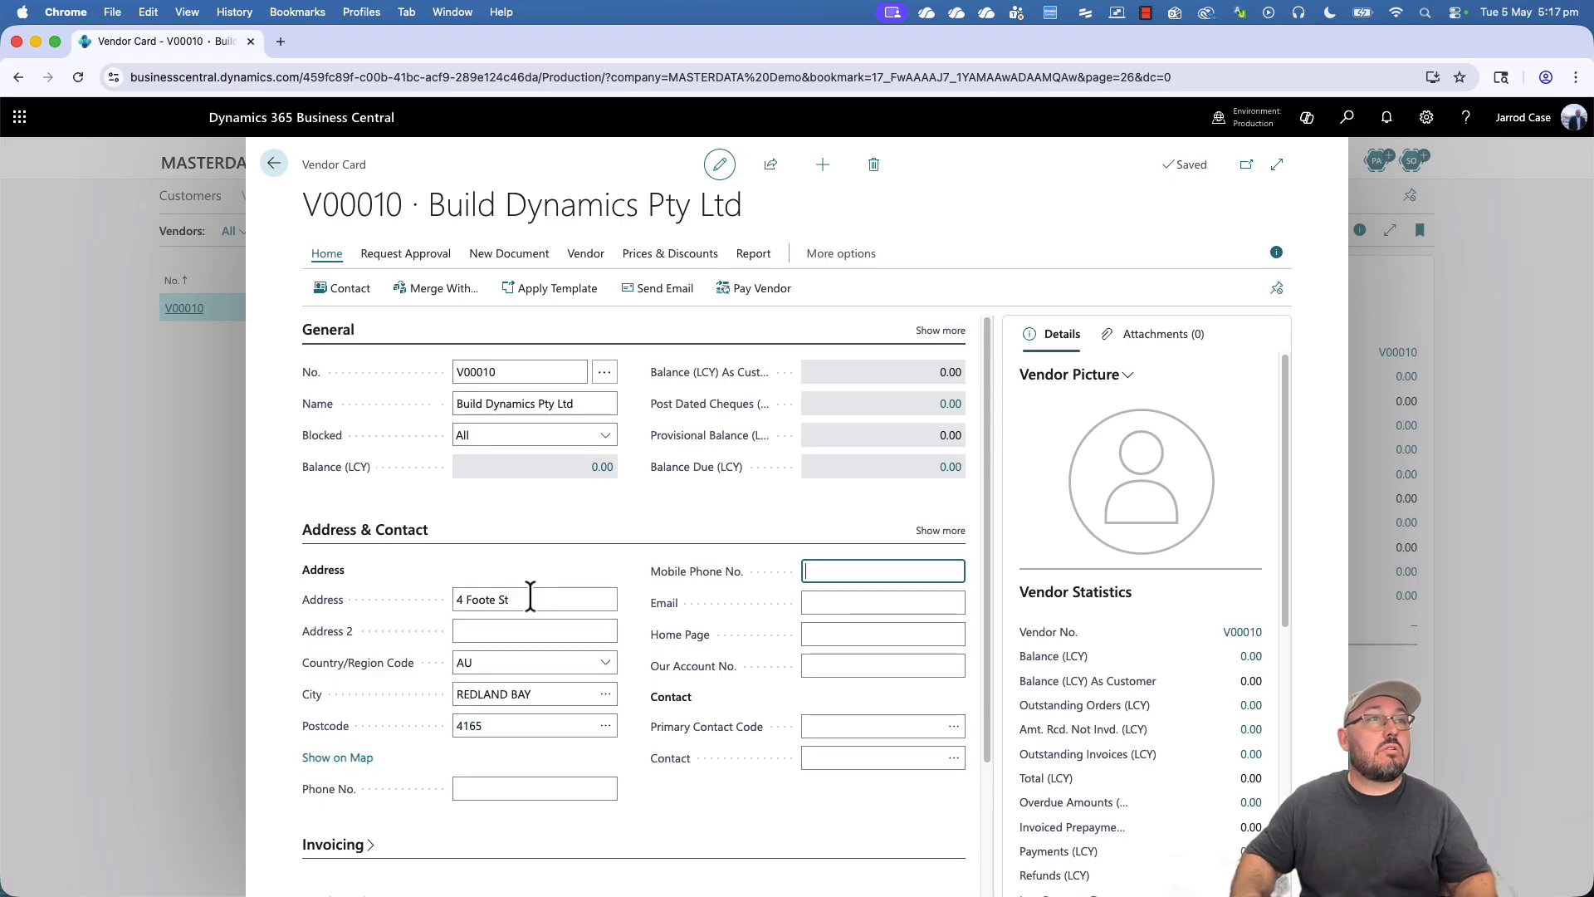
type("0400 000")
key("Tab")
key("shift+Tab")
key("Right")
key("Tab")
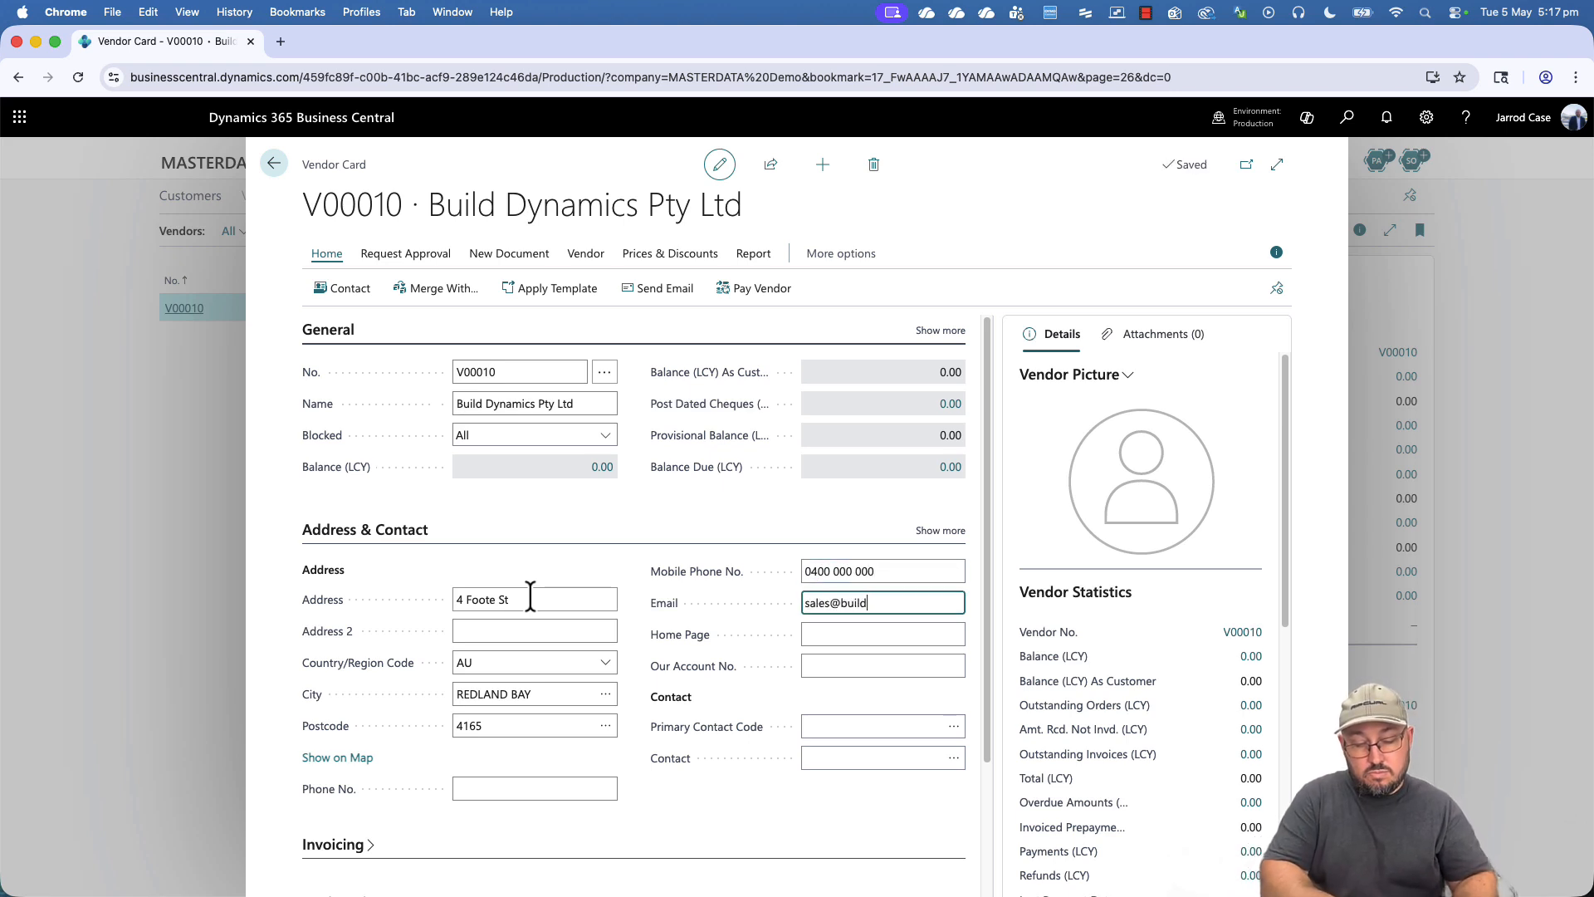
- Fill in the vendor's e-mail, home page, DEMOCOMP, and the primary contact's name
key("Tab")
type("www.")
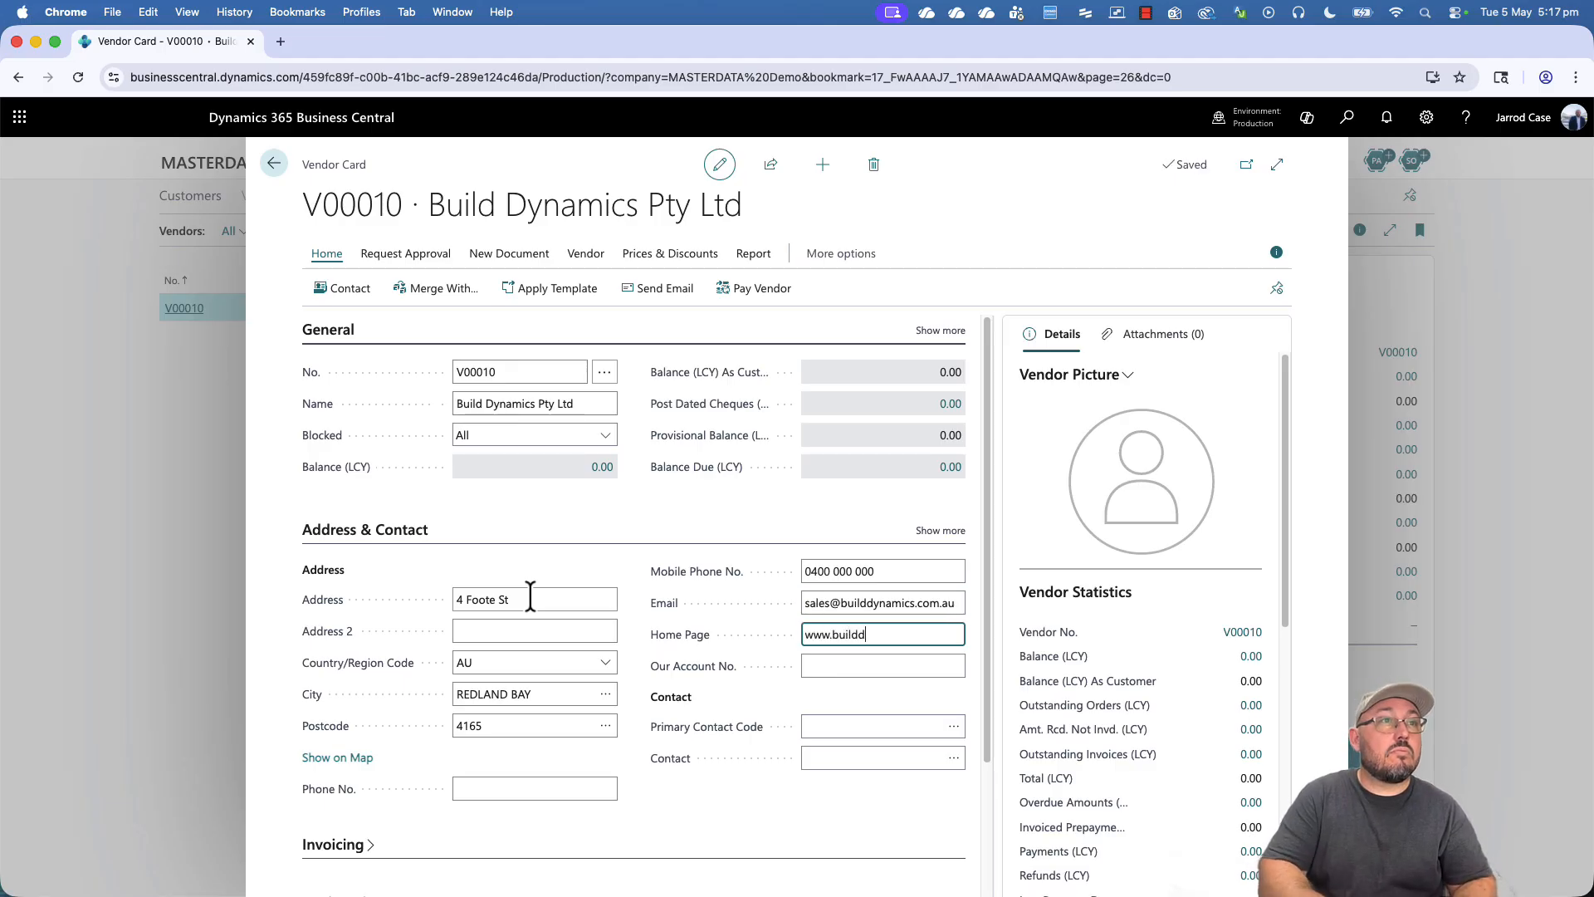
type("builddynamics.com.au")
key("Tab")
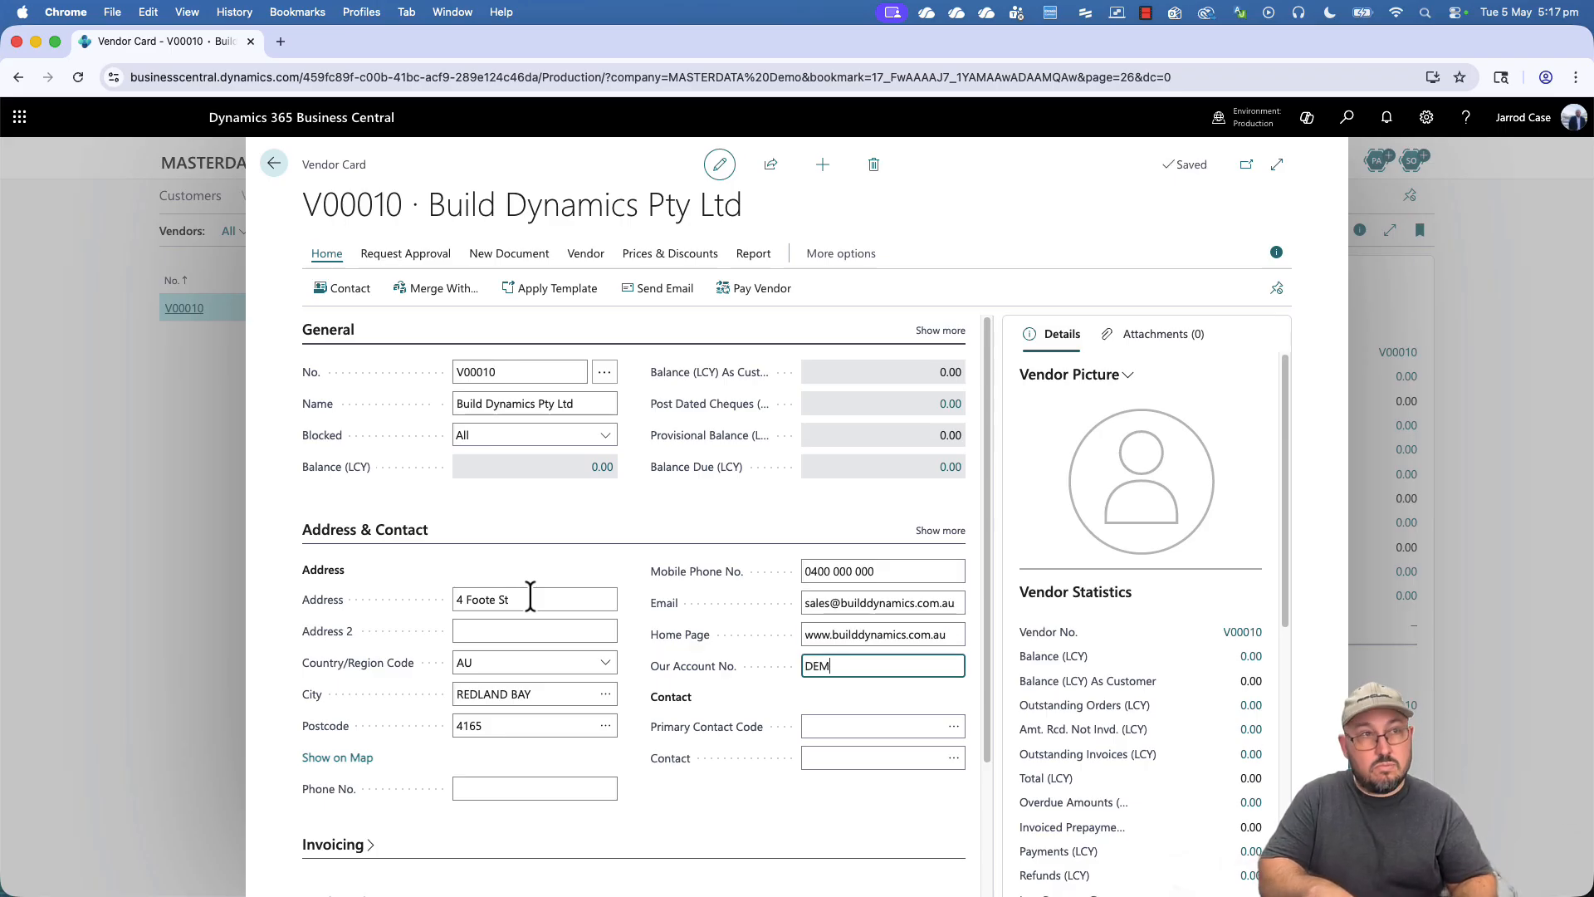
type("DEMOCOMP")
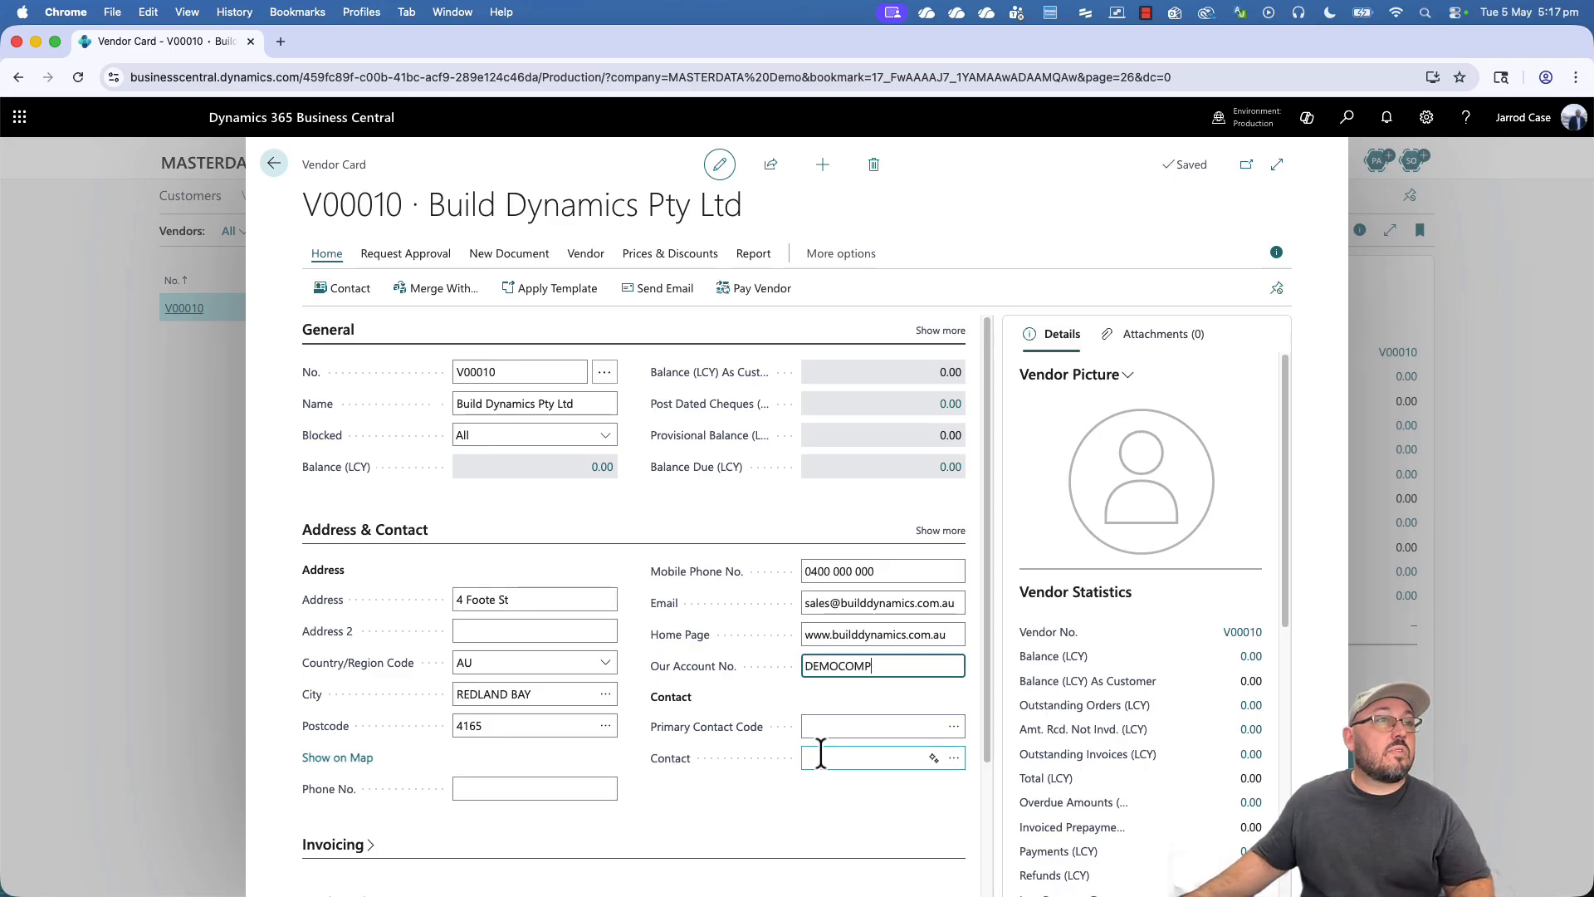
left_click(861, 752)
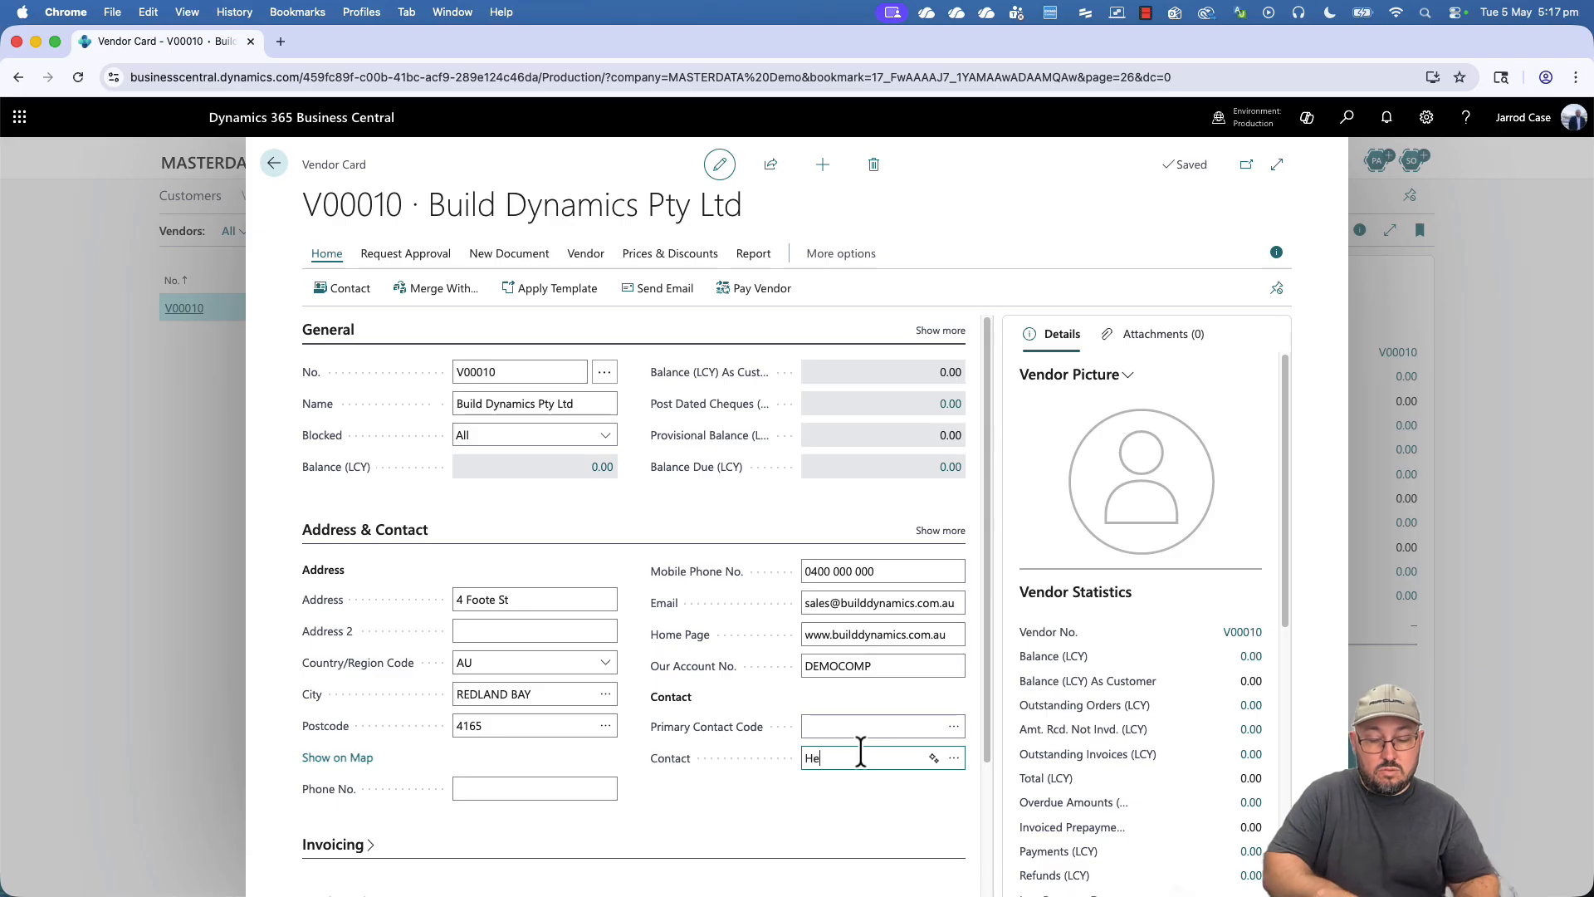
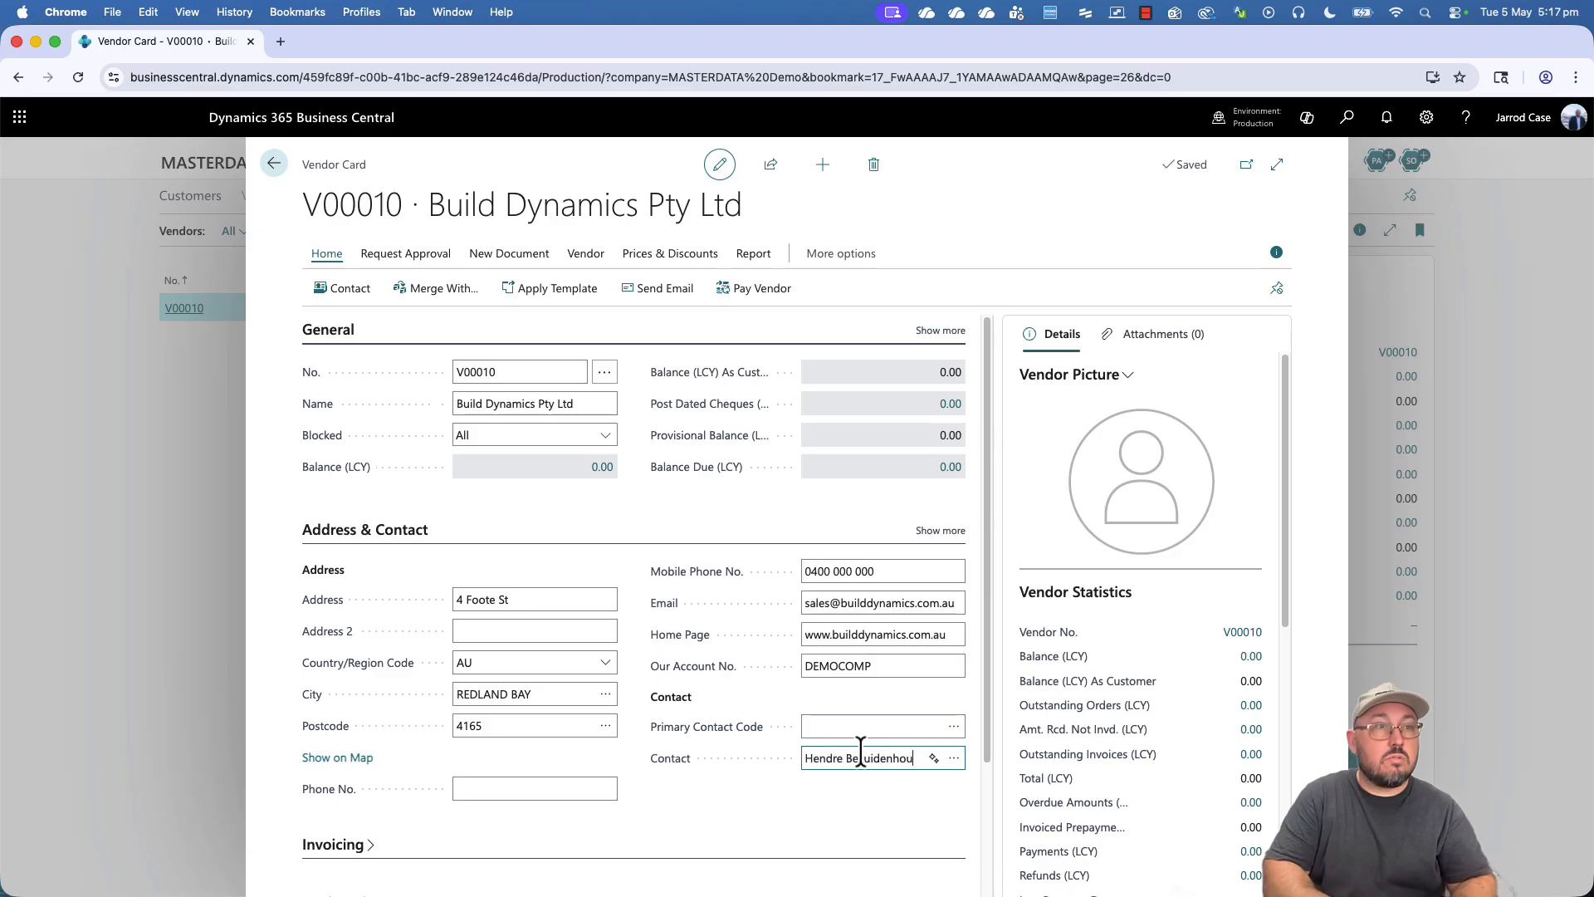
key("Tab")
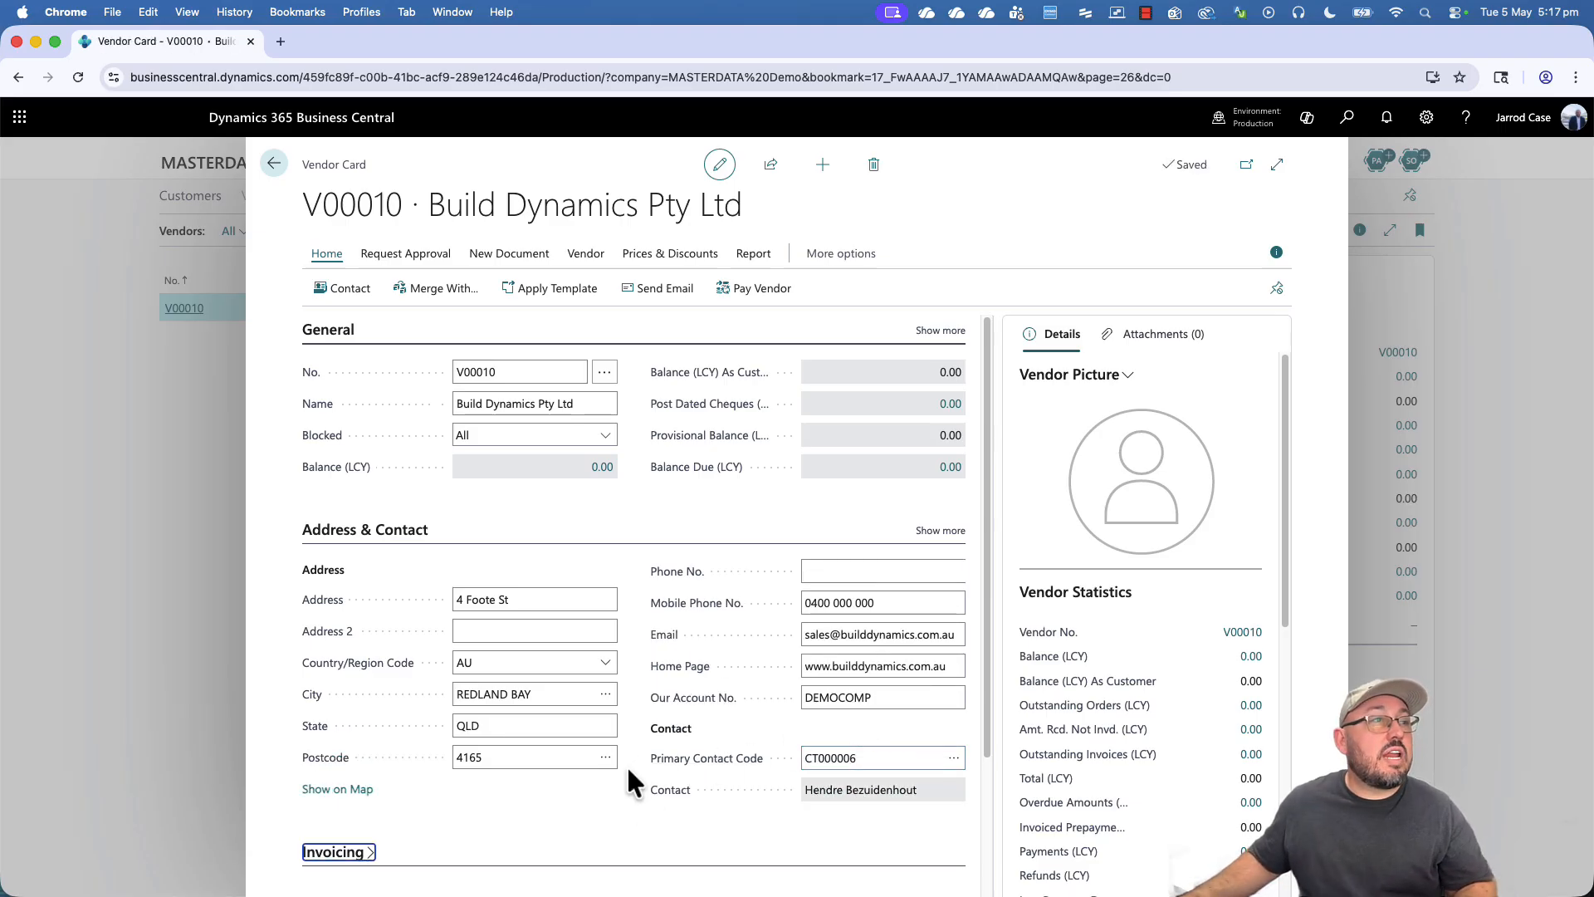
- Expand the Invoicing and Registration sections to check the DOMESTIC posting groups
scroll(628, 781, "down", 3)
left_click(345, 677)
scroll(502, 656, "down", 2)
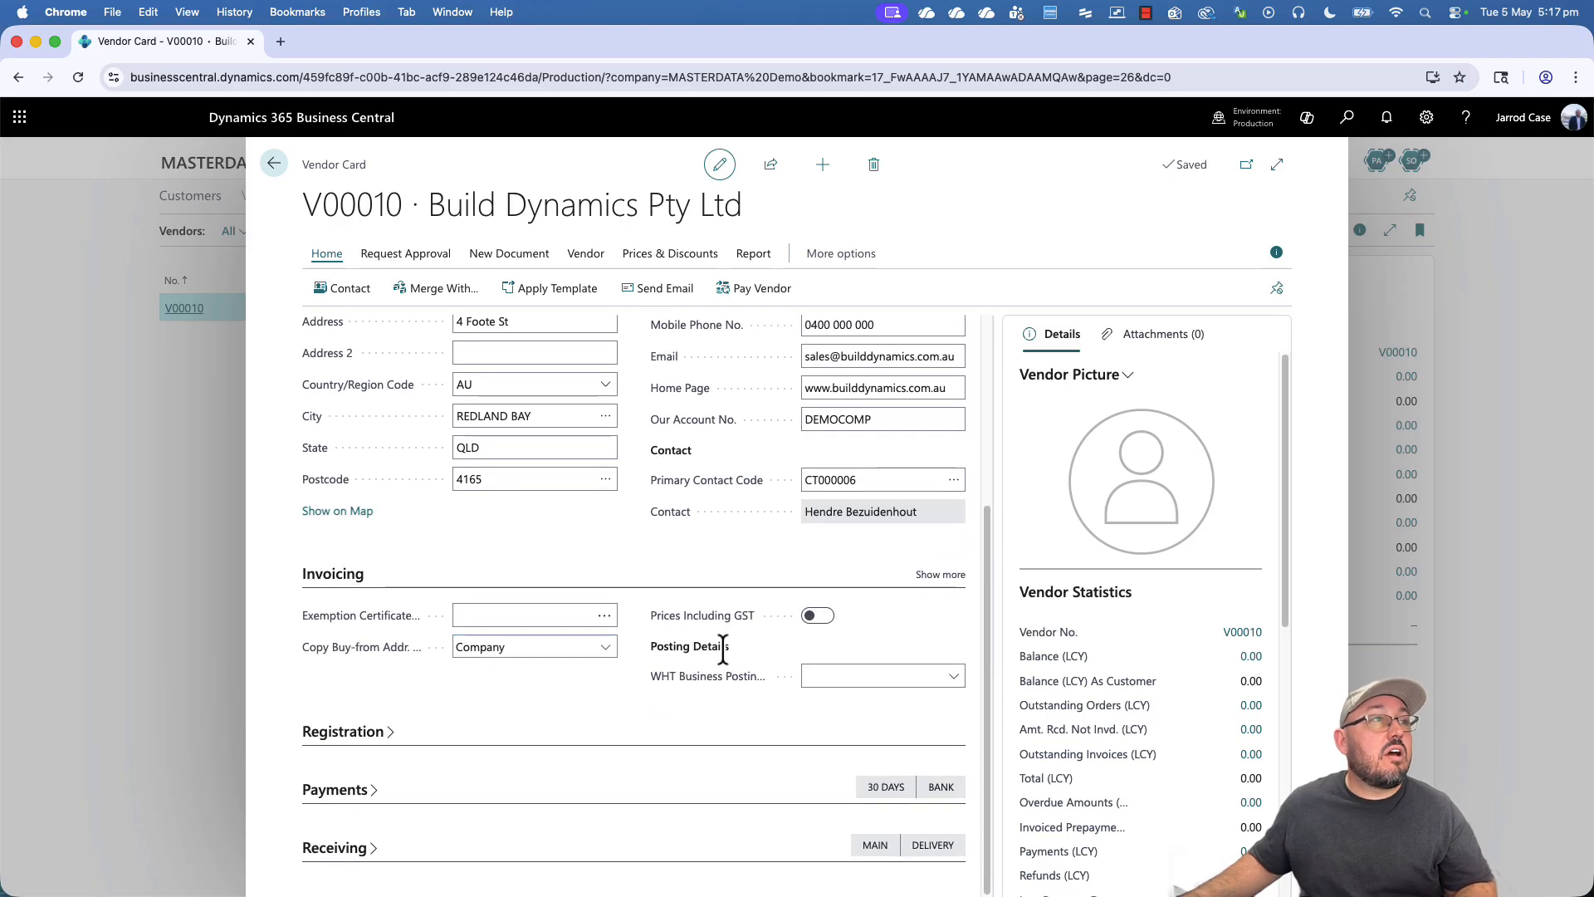
left_click(945, 575)
scroll(785, 635, "down", 2)
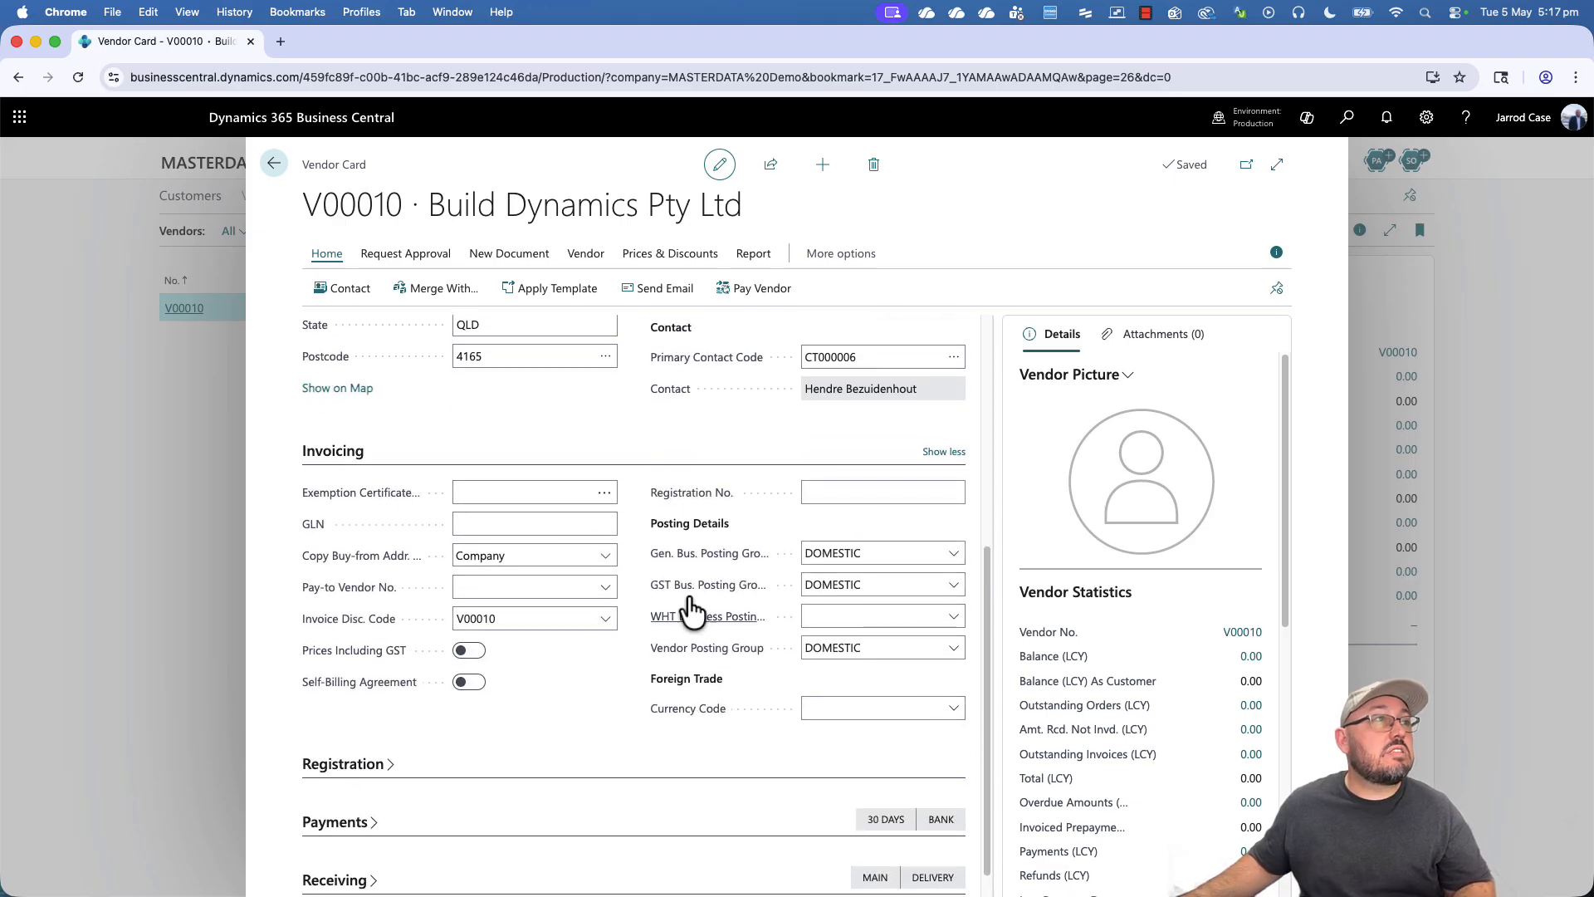
left_click(348, 764)
scroll(664, 730, "down", 2)
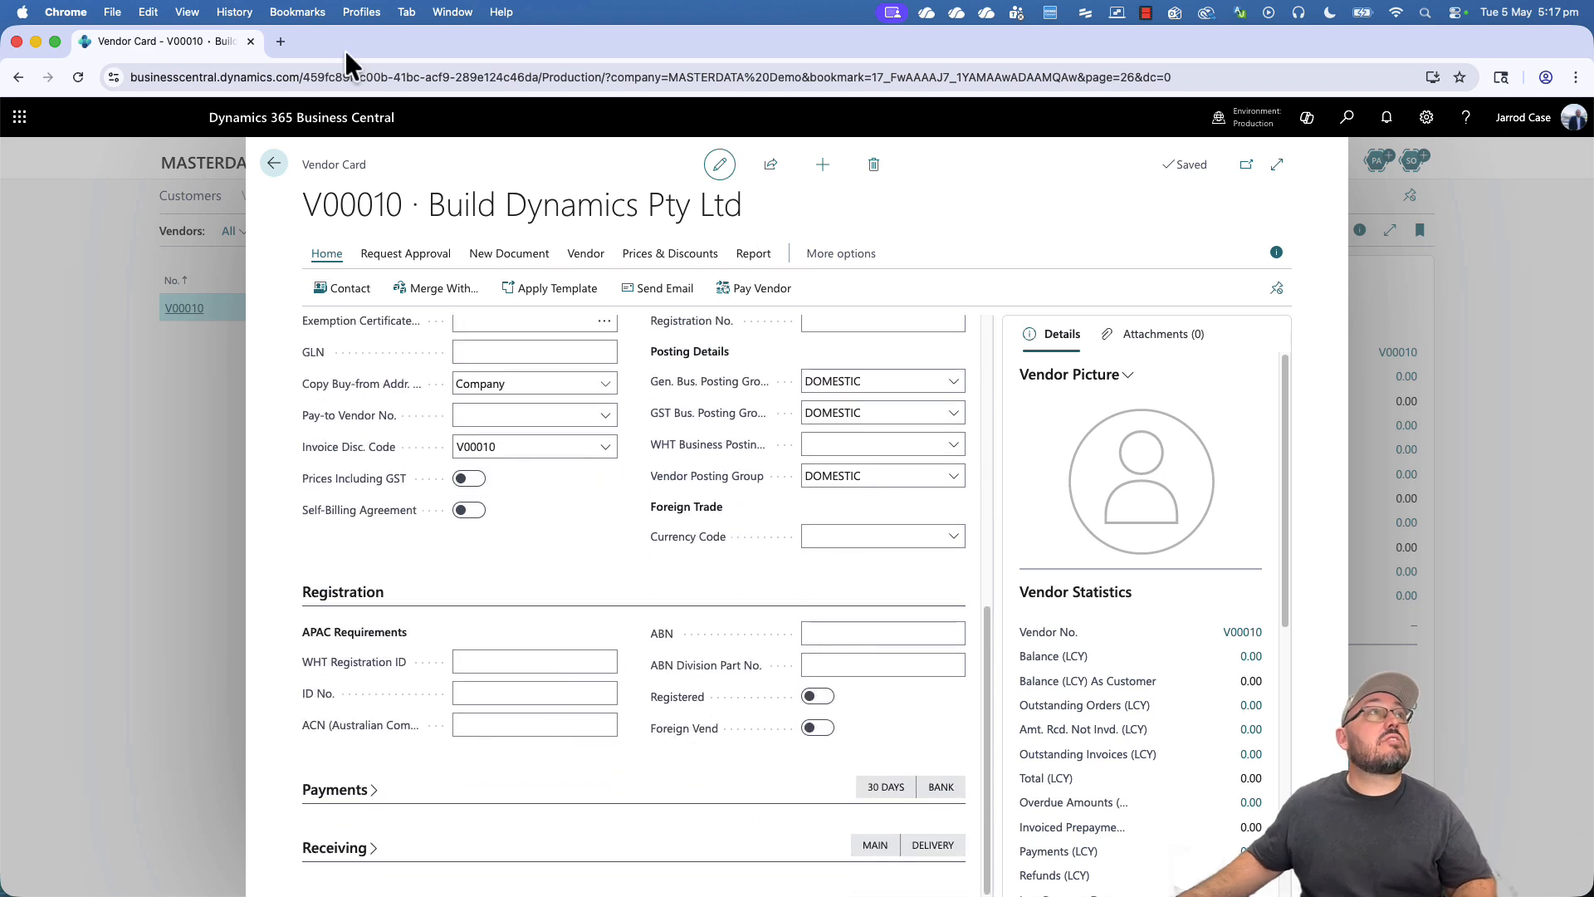
- Search ABN Lookup for build dynamics and open BUILD DYNAMICS PTY LTD's ABN details
left_click(287, 43)
type("abr")
key("Return")
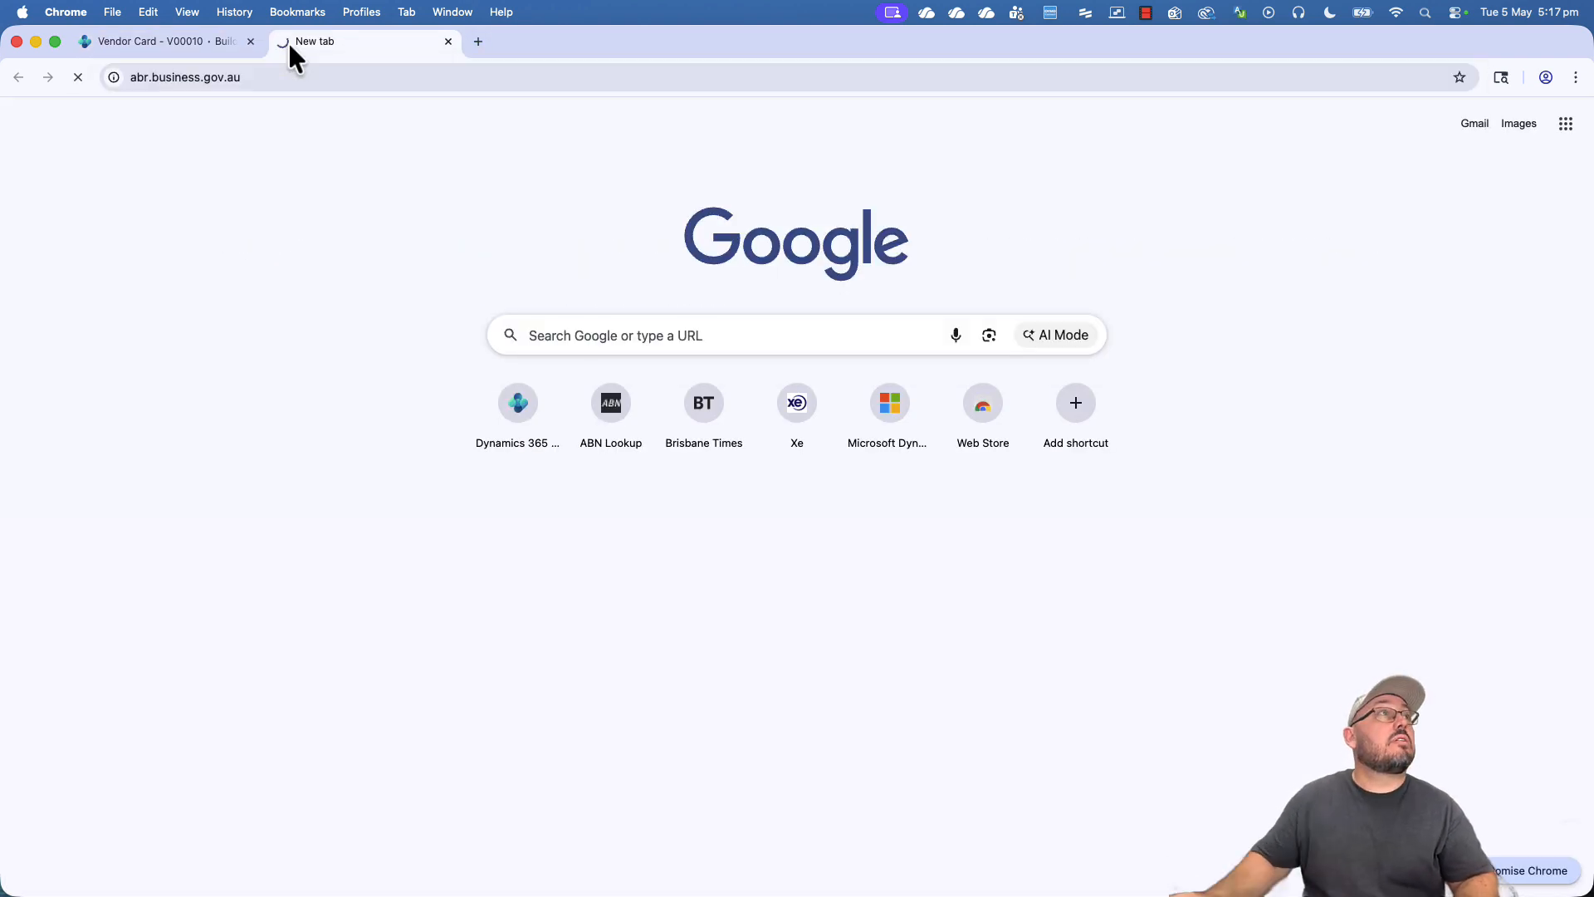
left_click(668, 324)
type("n")
type("bui")
type("l")
key("Down")
key("Return")
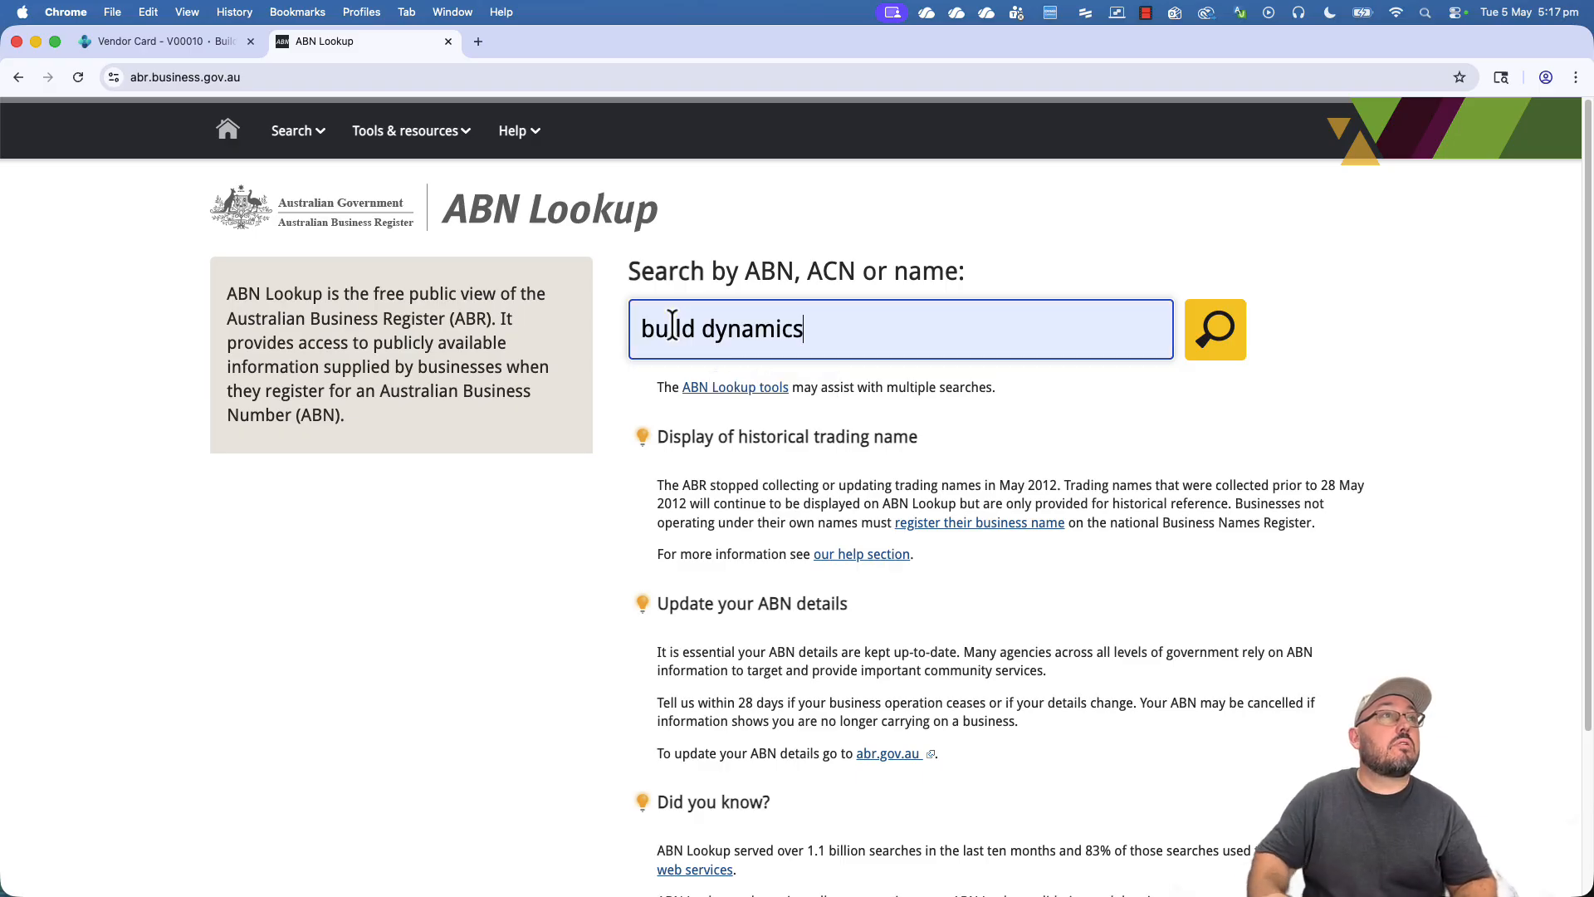
left_click(1222, 331)
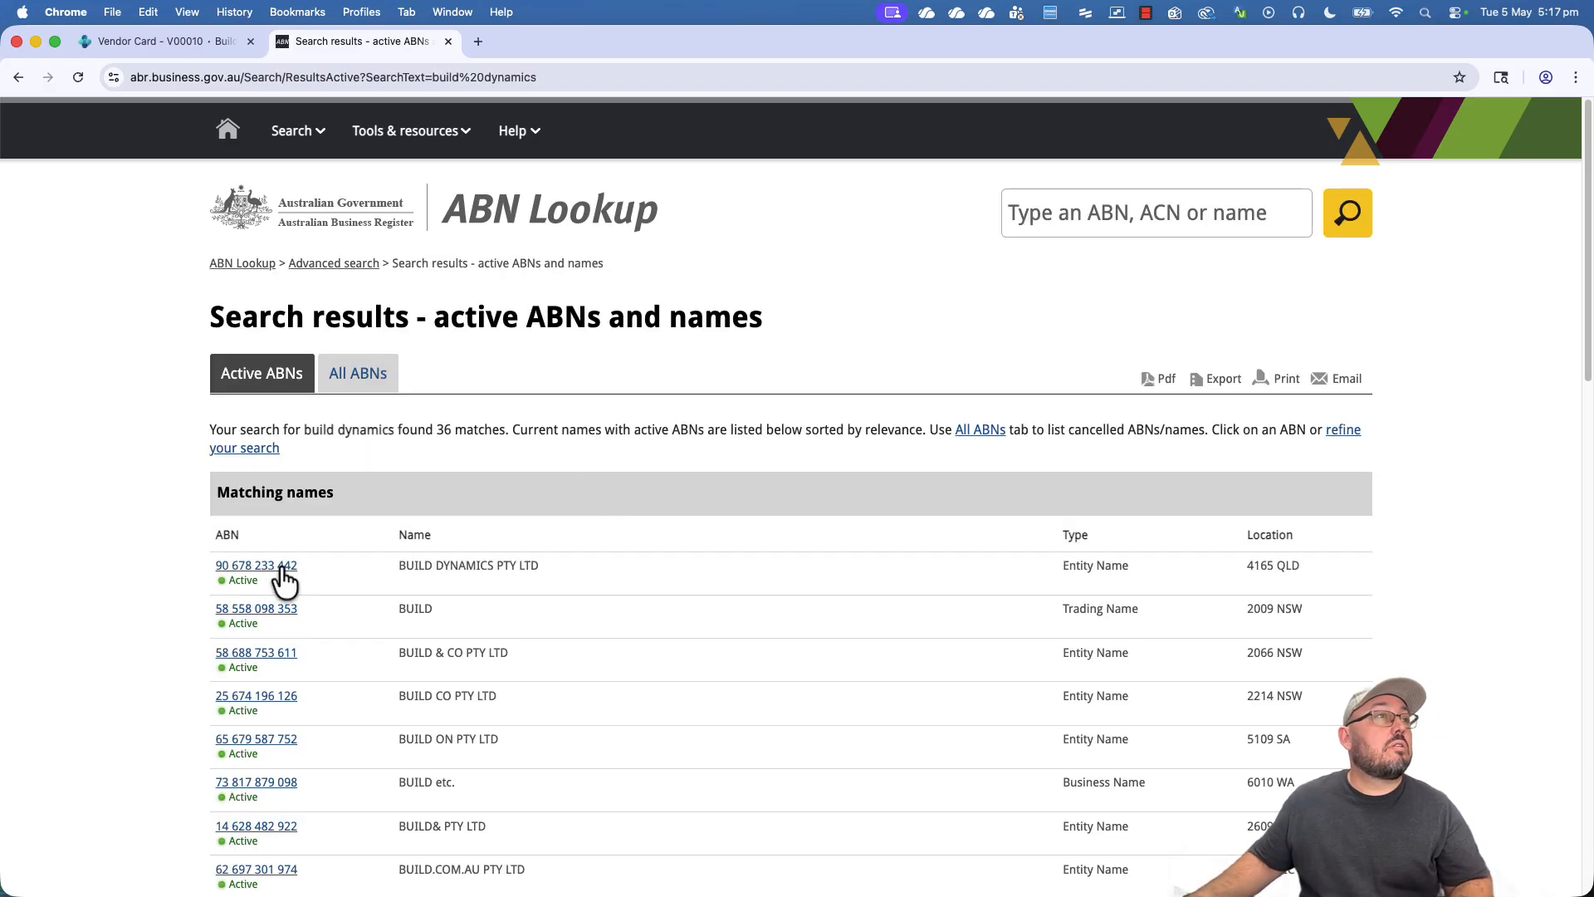
left_click(283, 570)
left_click(386, 77)
left_click(400, 77)
double_click(401, 77)
key("super+c")
left_click(184, 48)
left_click(818, 633)
key("super+v")
left_click(818, 698)
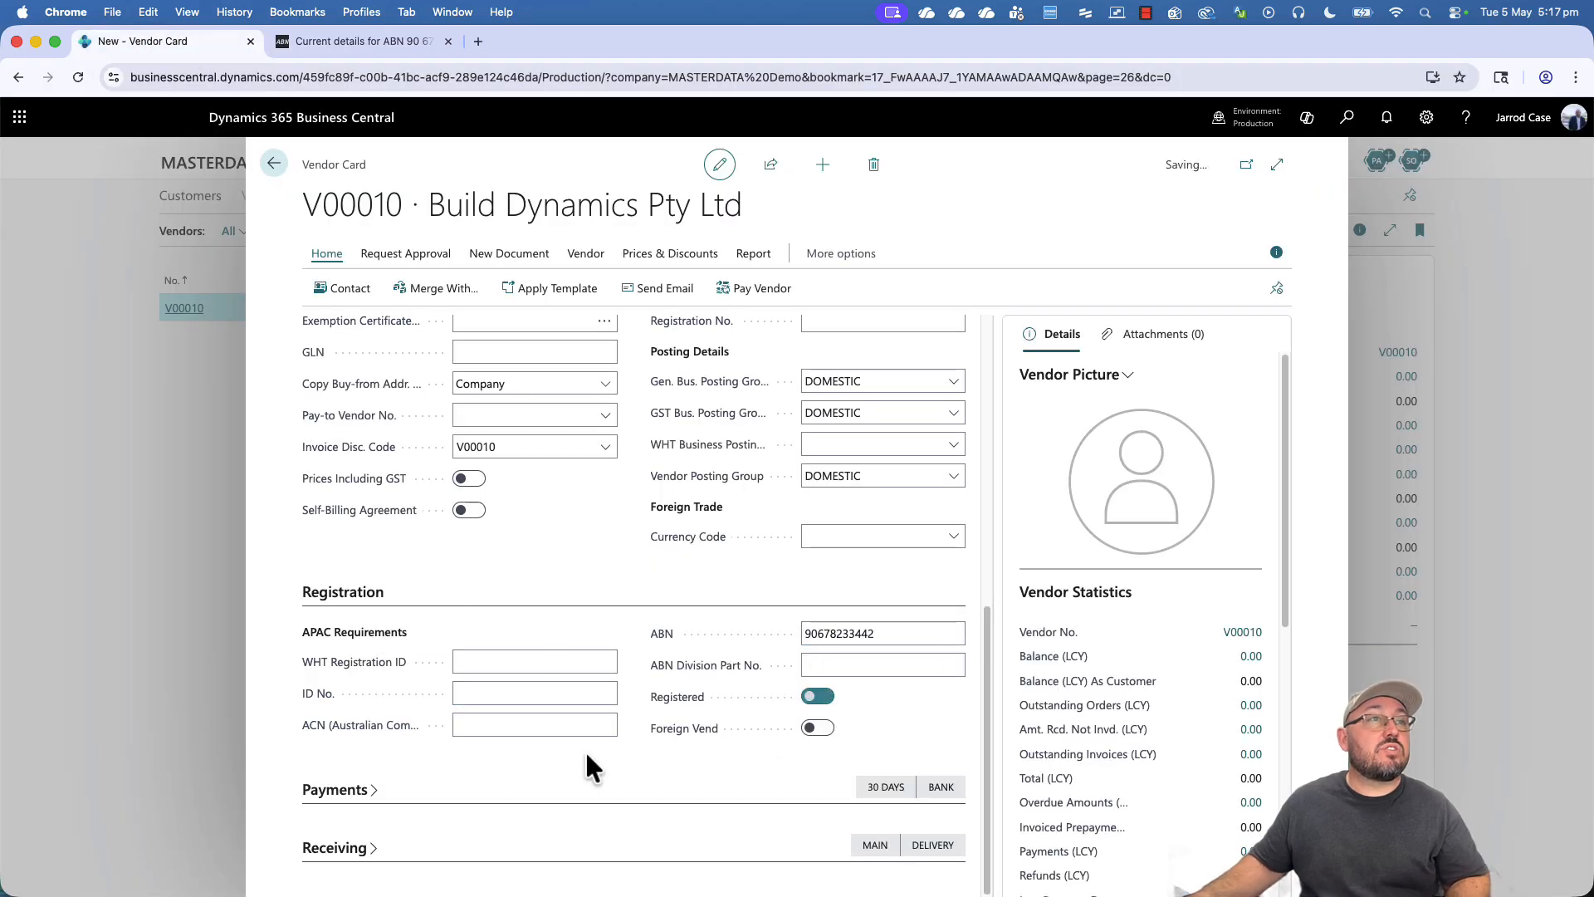
- Enter Lead Time Calculation 5D and Base Calendar Code QLD on Build Dynamics' vendor card
left_click(336, 790)
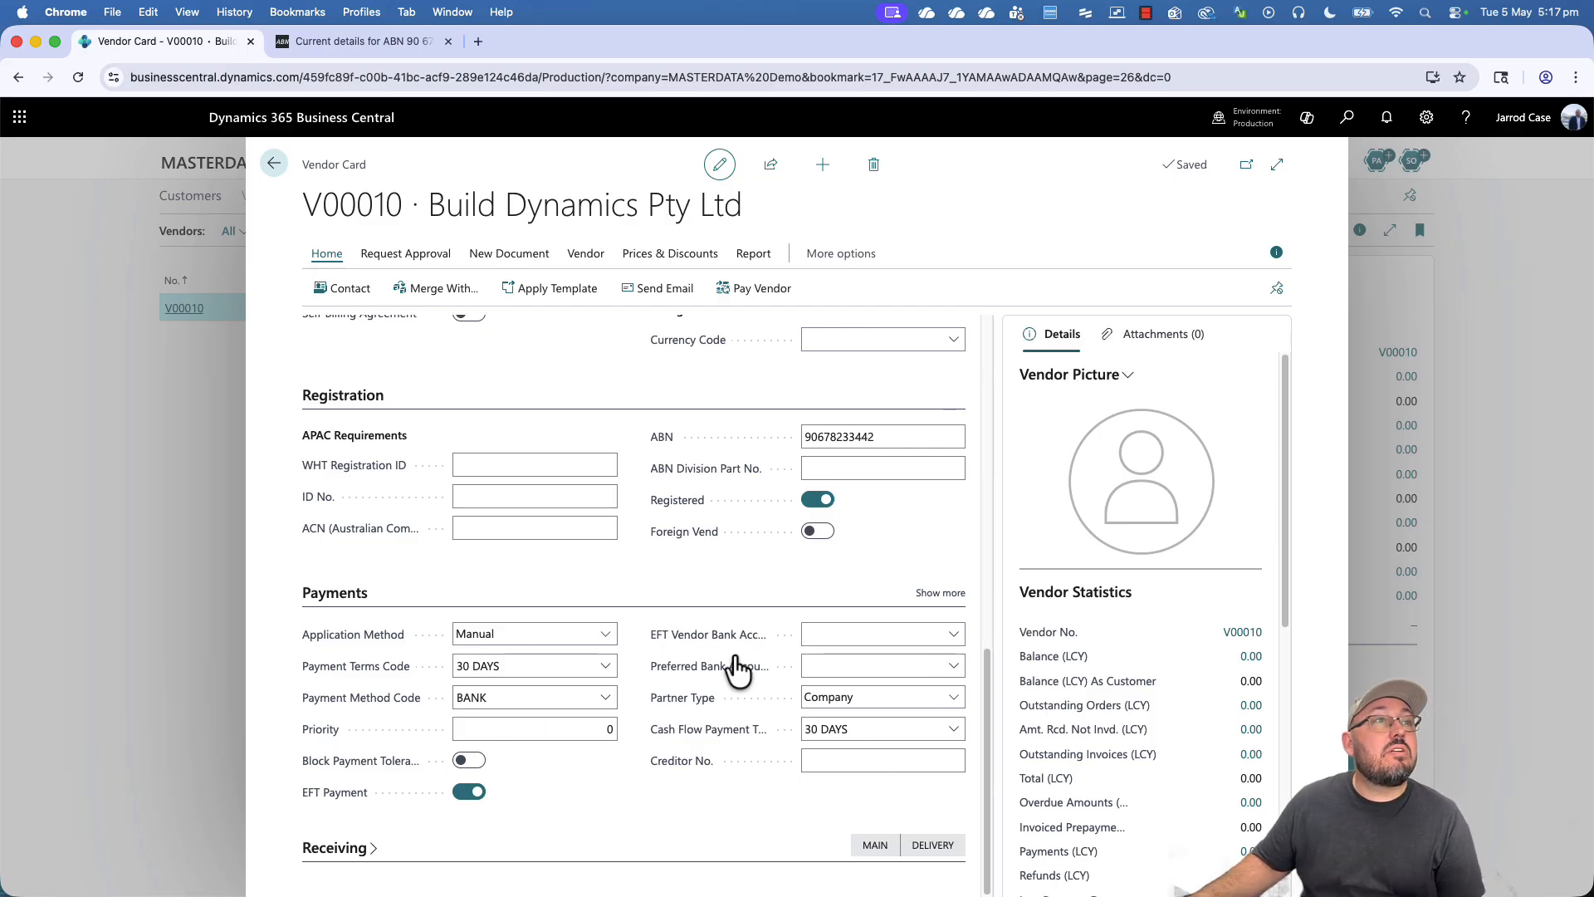
left_click(389, 849)
scroll(667, 819, "down", 1)
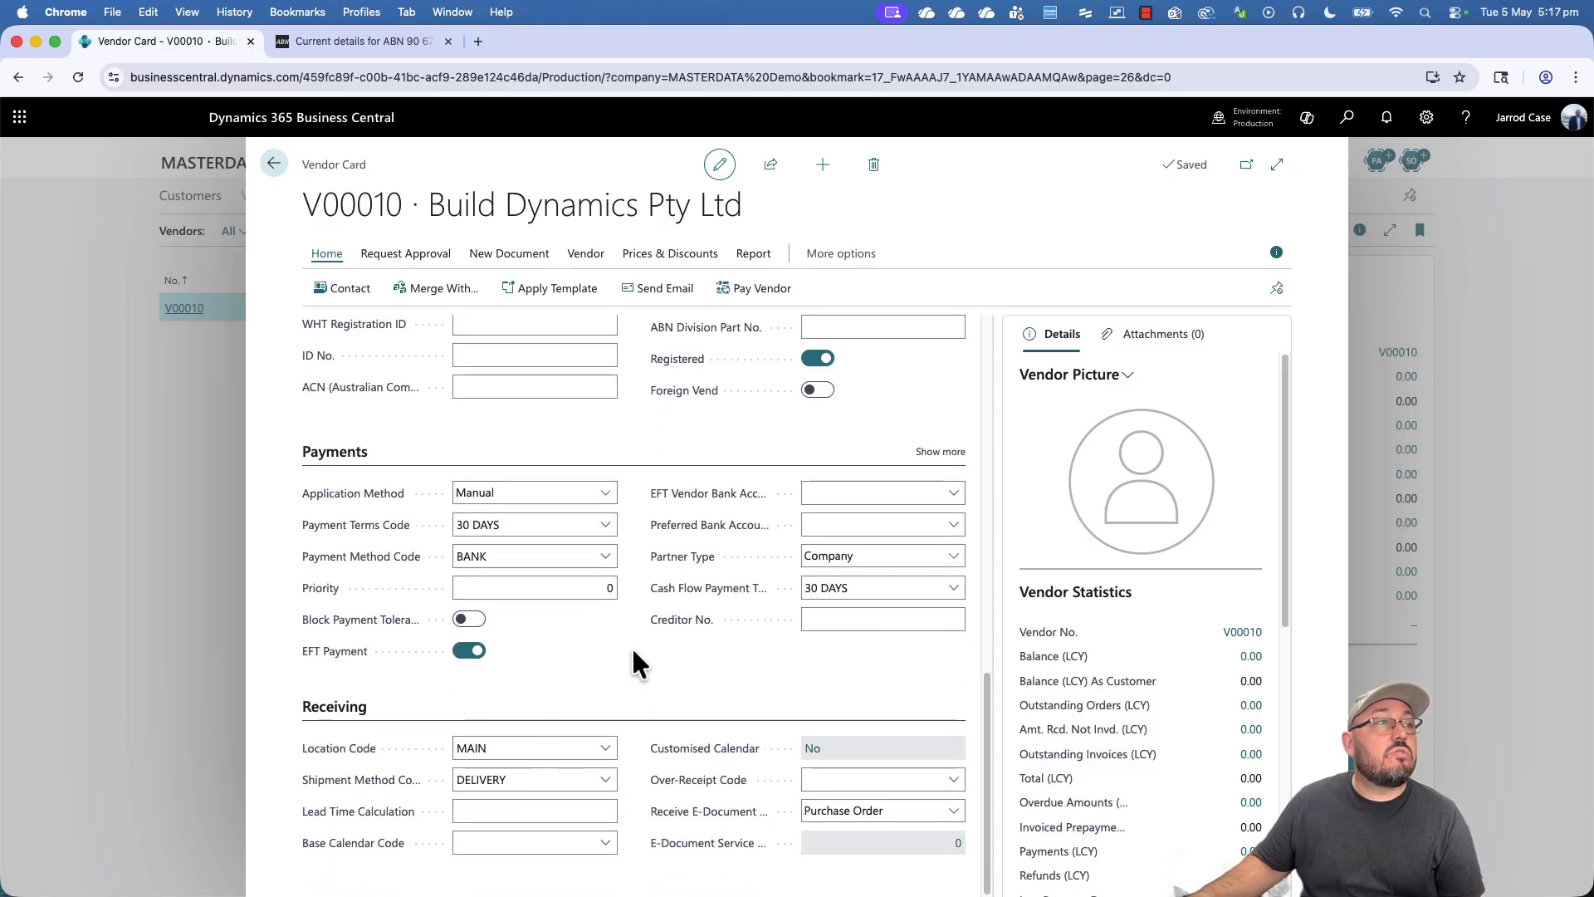
left_click(507, 813)
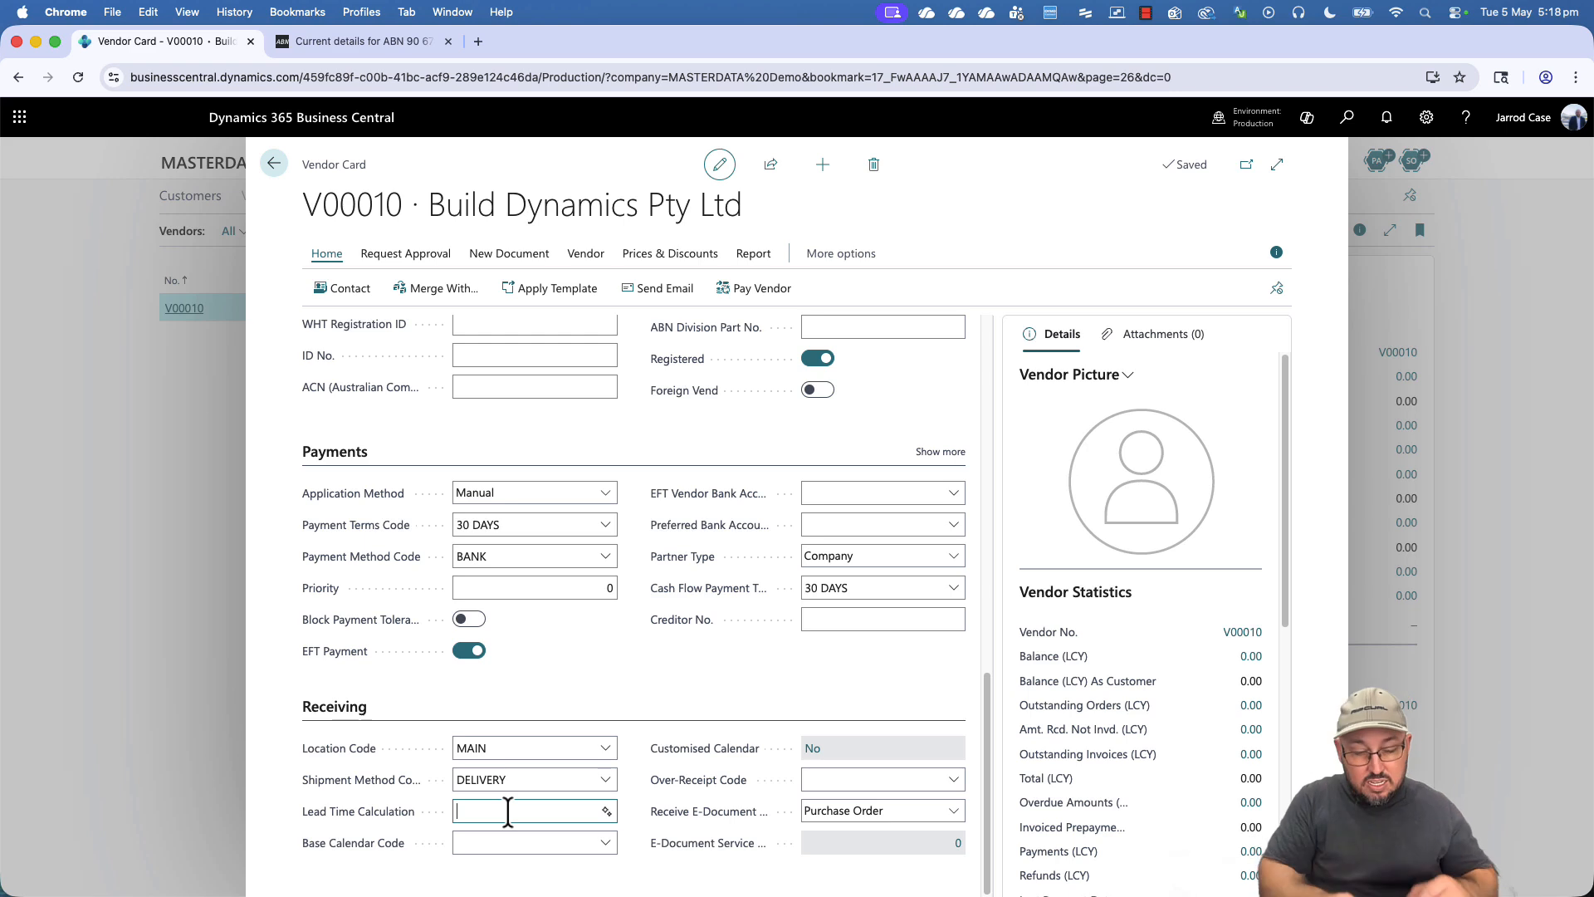
type("5D")
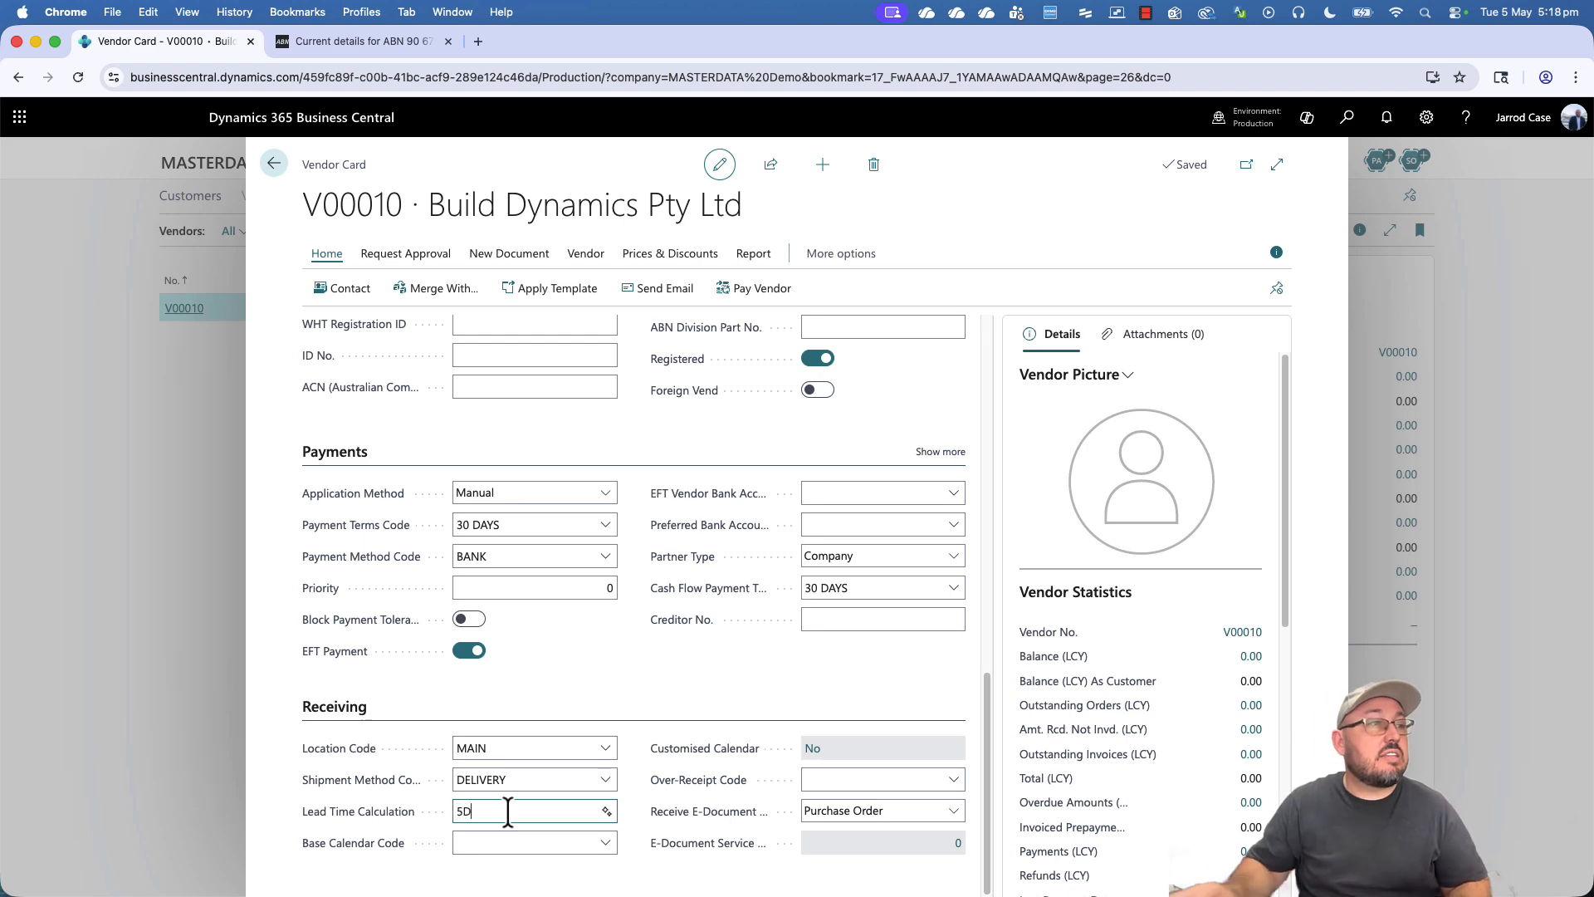
left_click(605, 843)
left_click(551, 731)
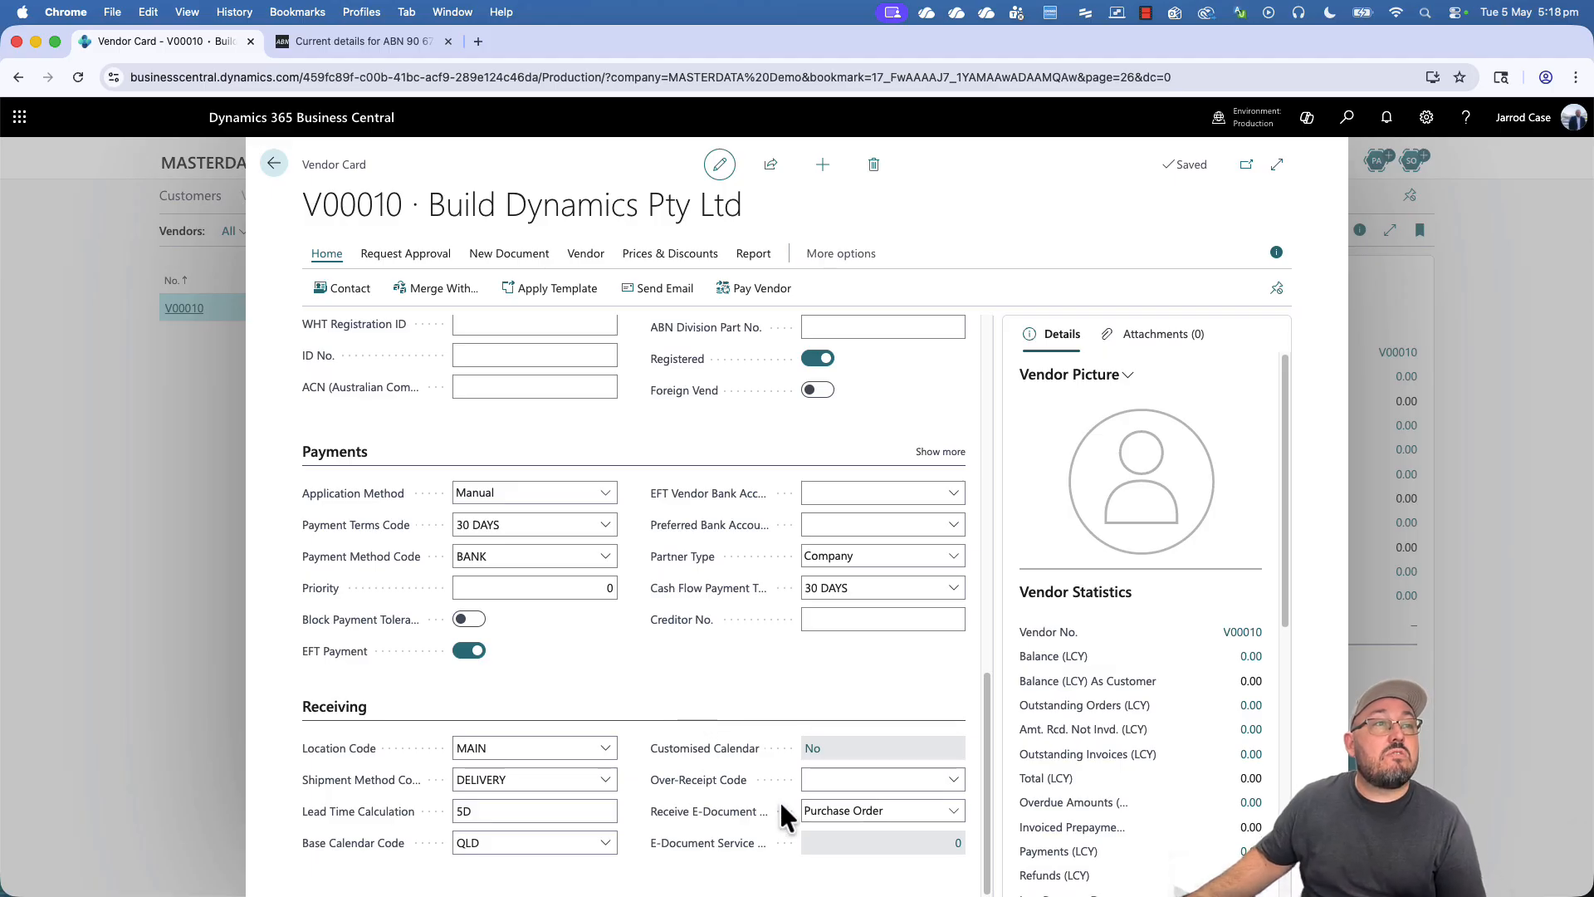
scroll(776, 793, "up", 3)
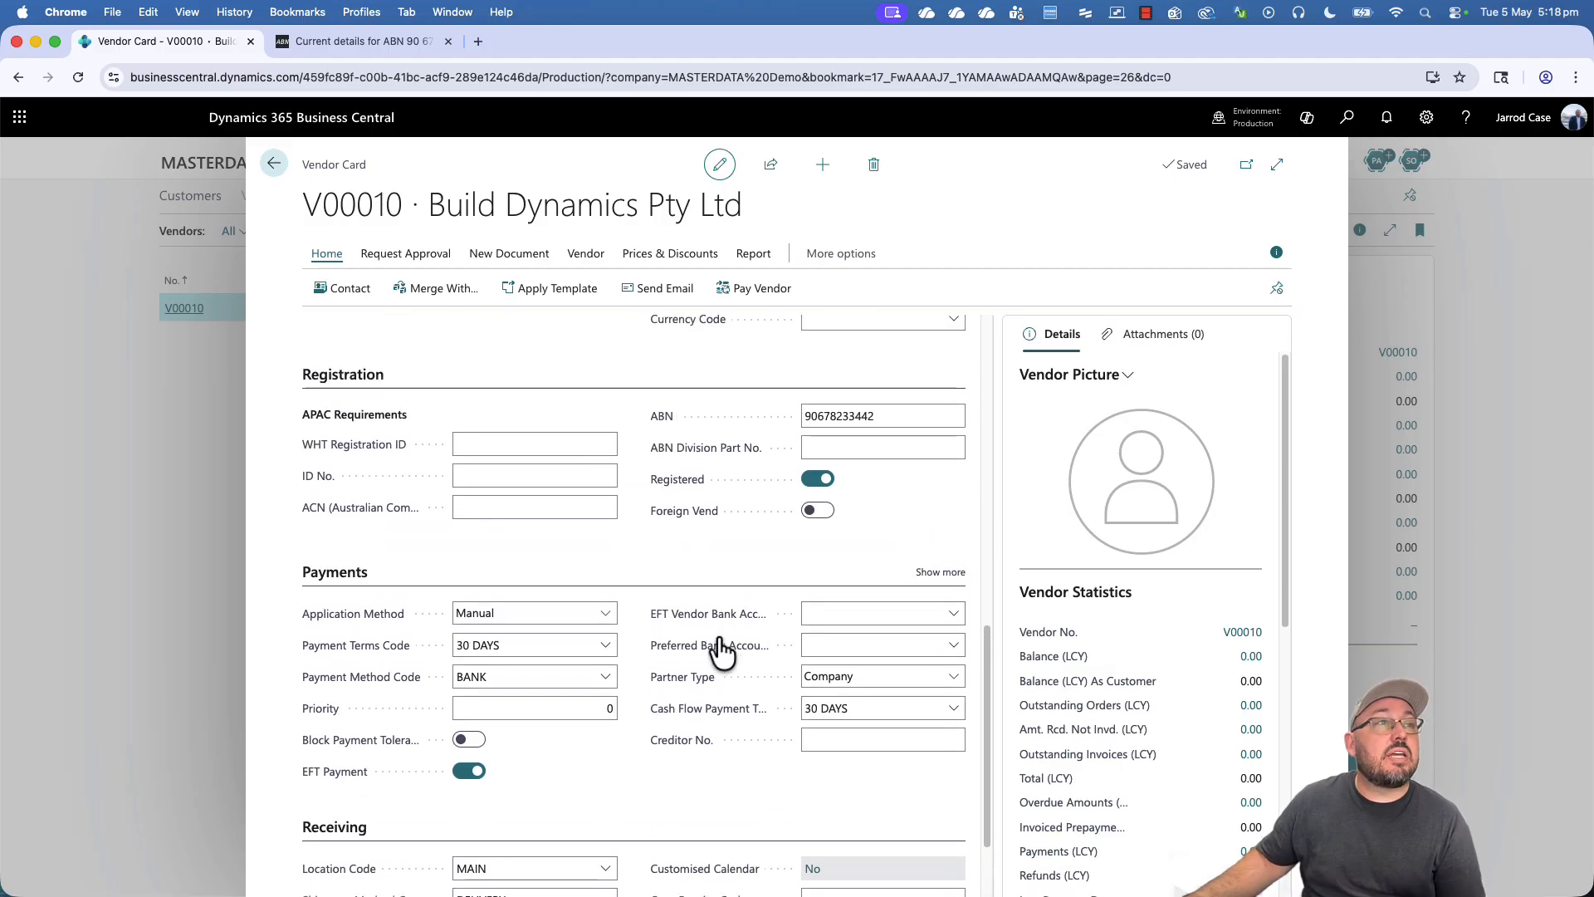
- Open the vendor's Bank Accounts and create a new bank account with code BDBANK
left_click(854, 262)
left_click(894, 255)
mouse_move(898, 296)
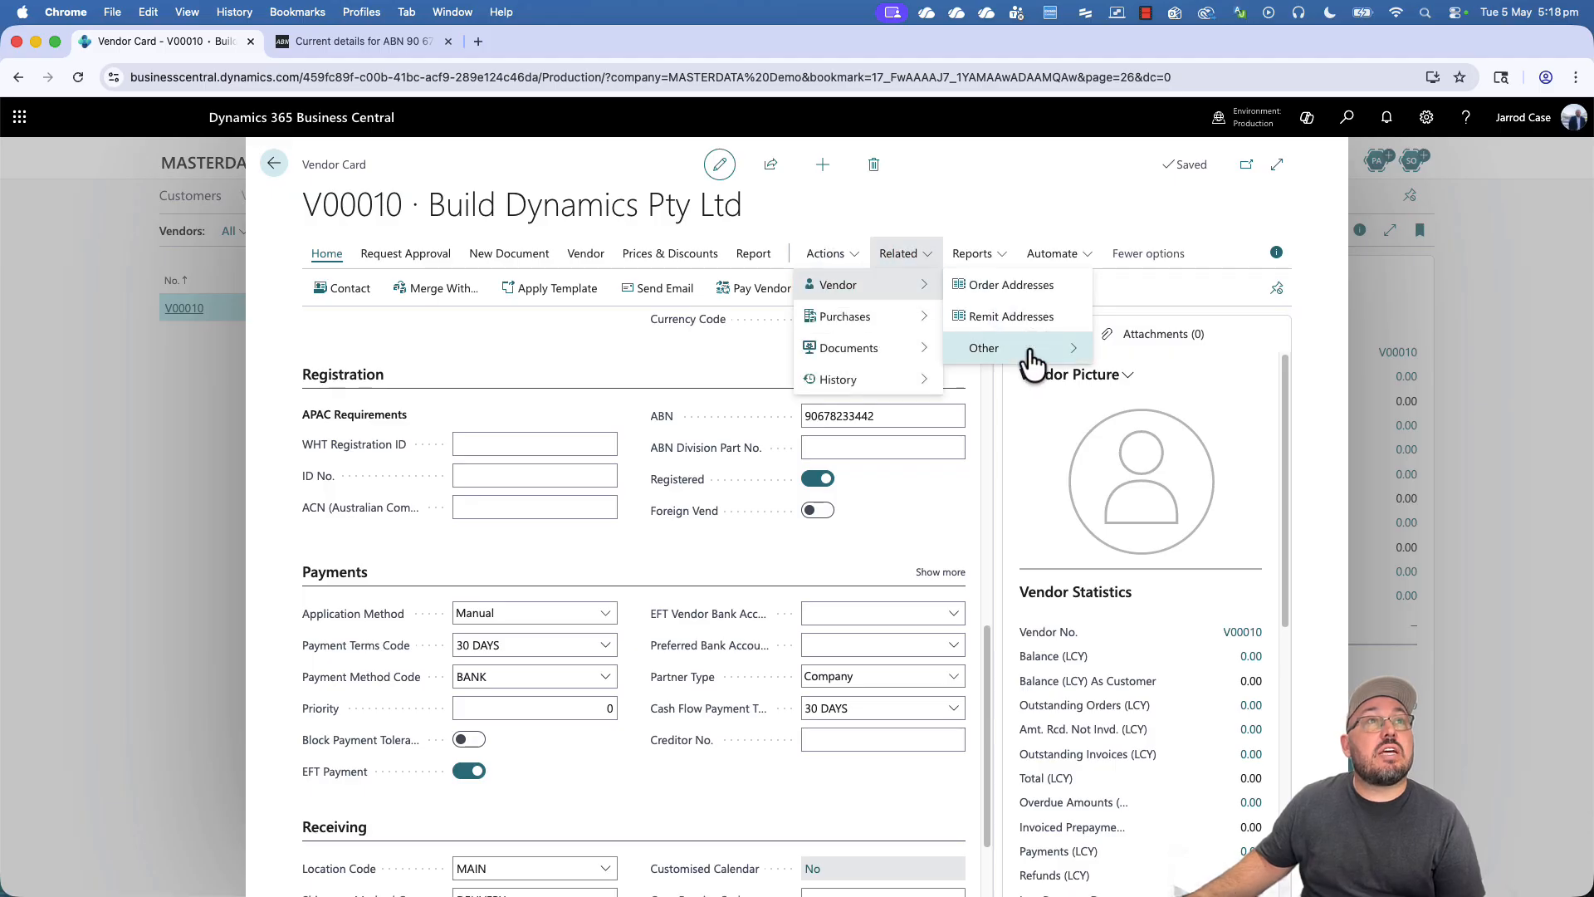
mouse_move(1025, 353)
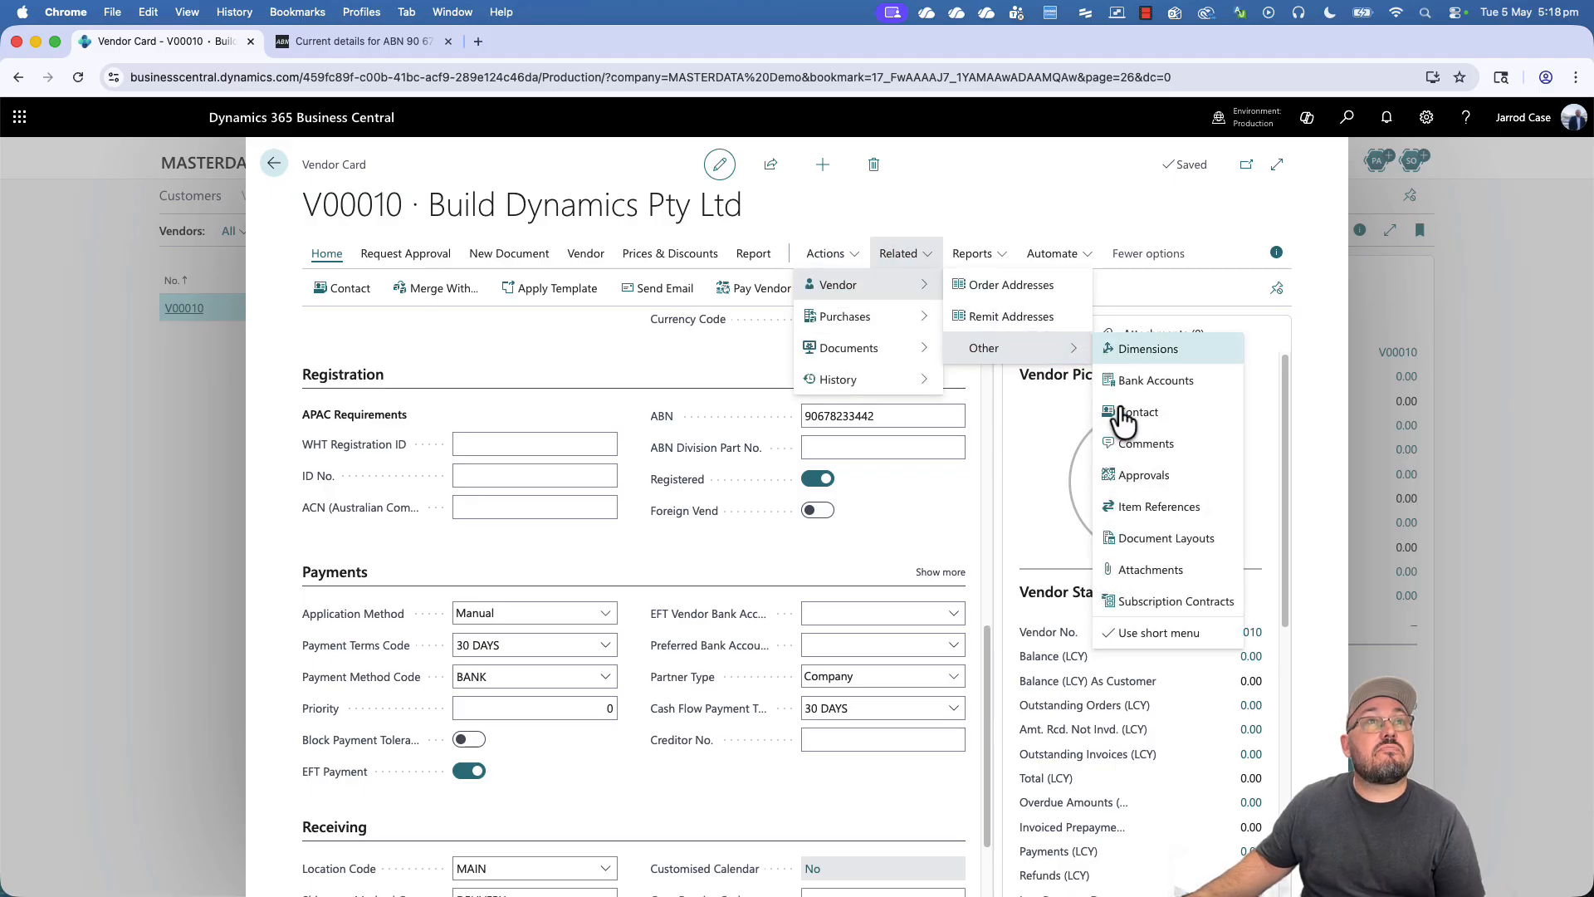
left_click(1158, 633)
left_click(1005, 320)
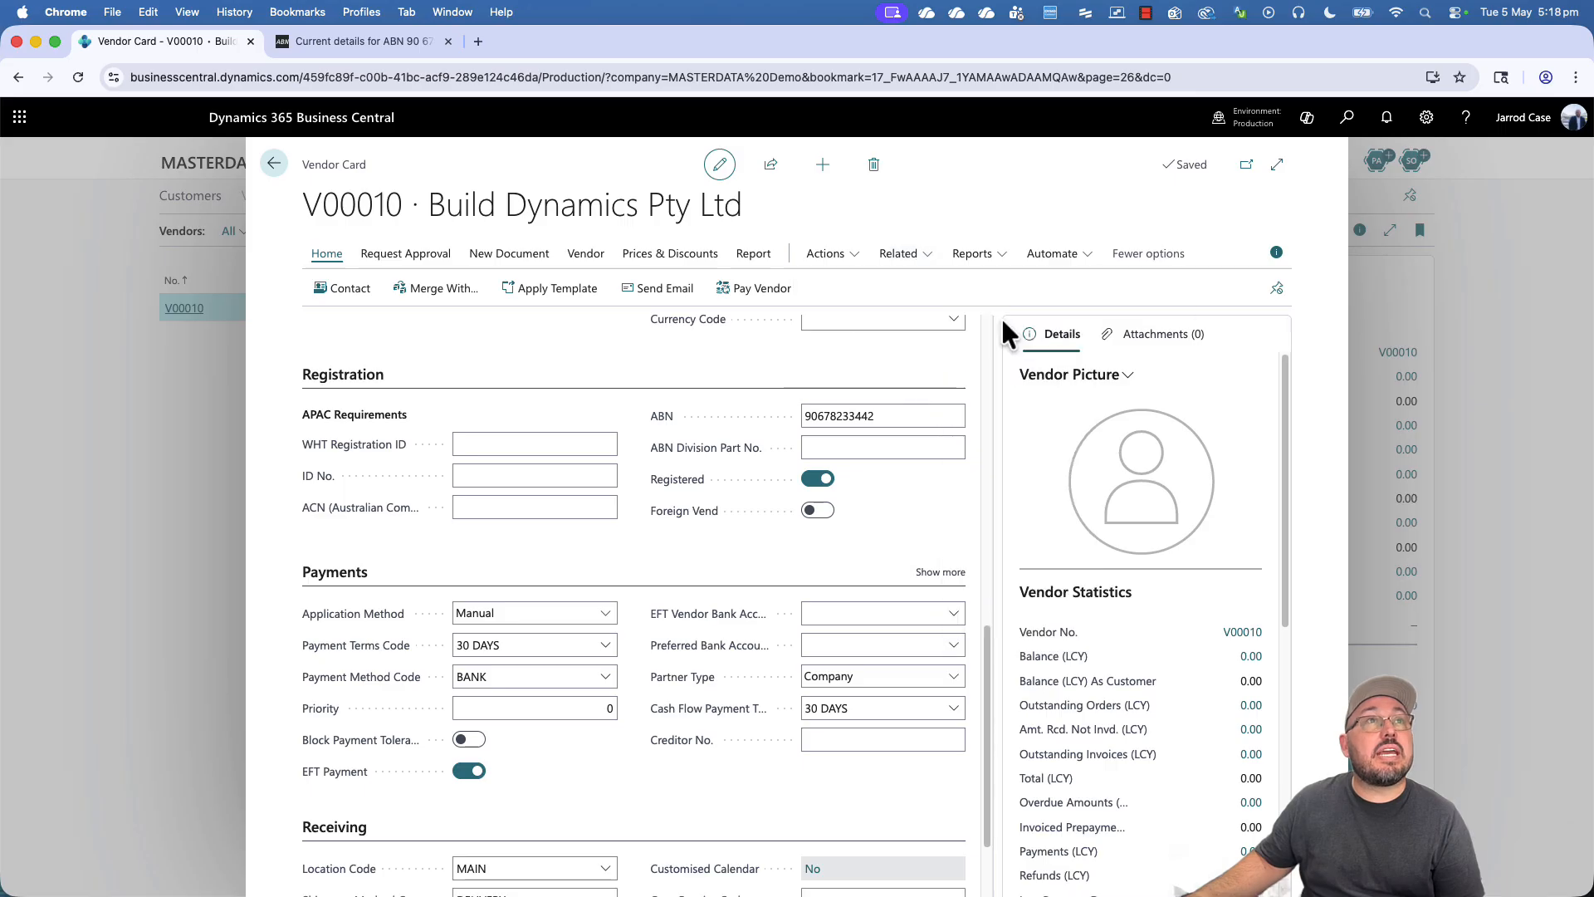
left_click(687, 251)
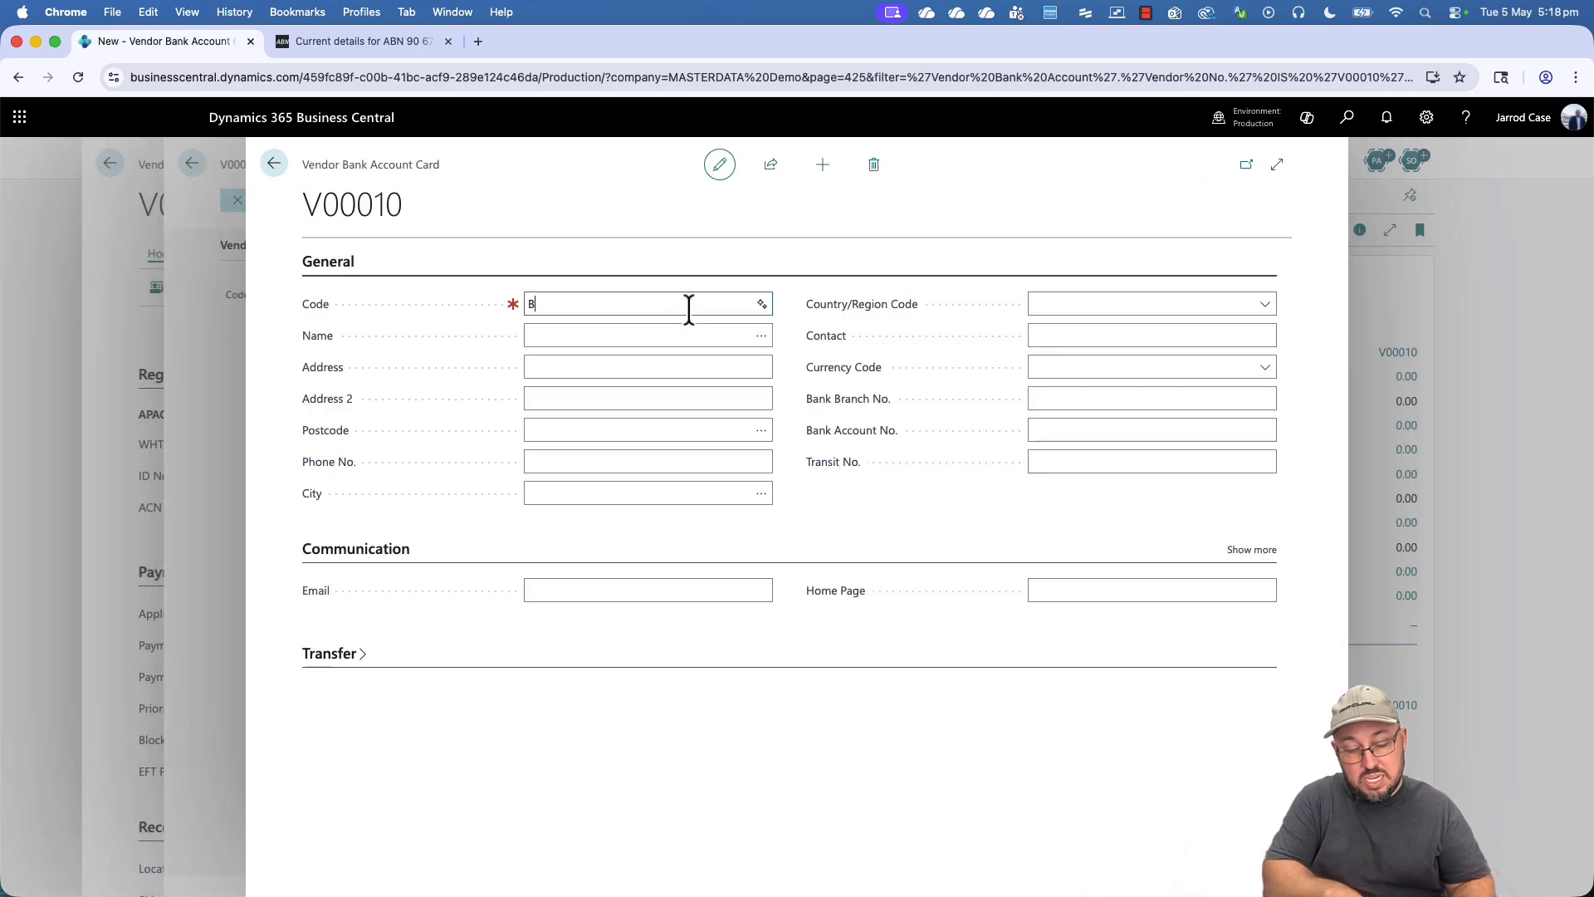
key("Tab")
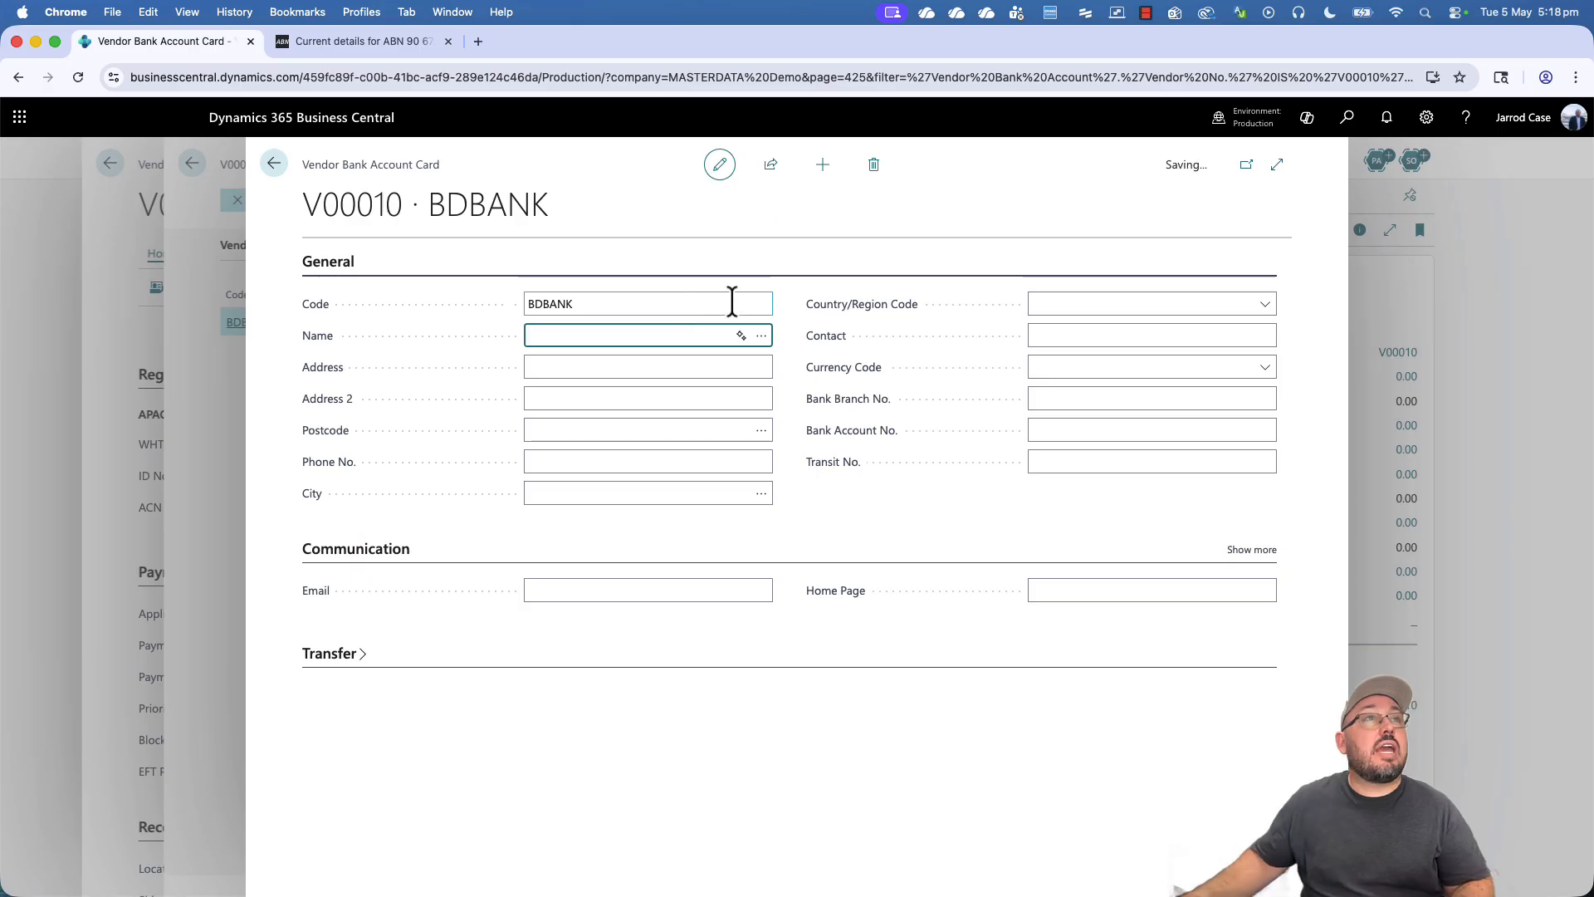
- Enter EFT BSB 064000, the bank branch number and the bank account number
left_click(366, 653)
left_click(523, 727)
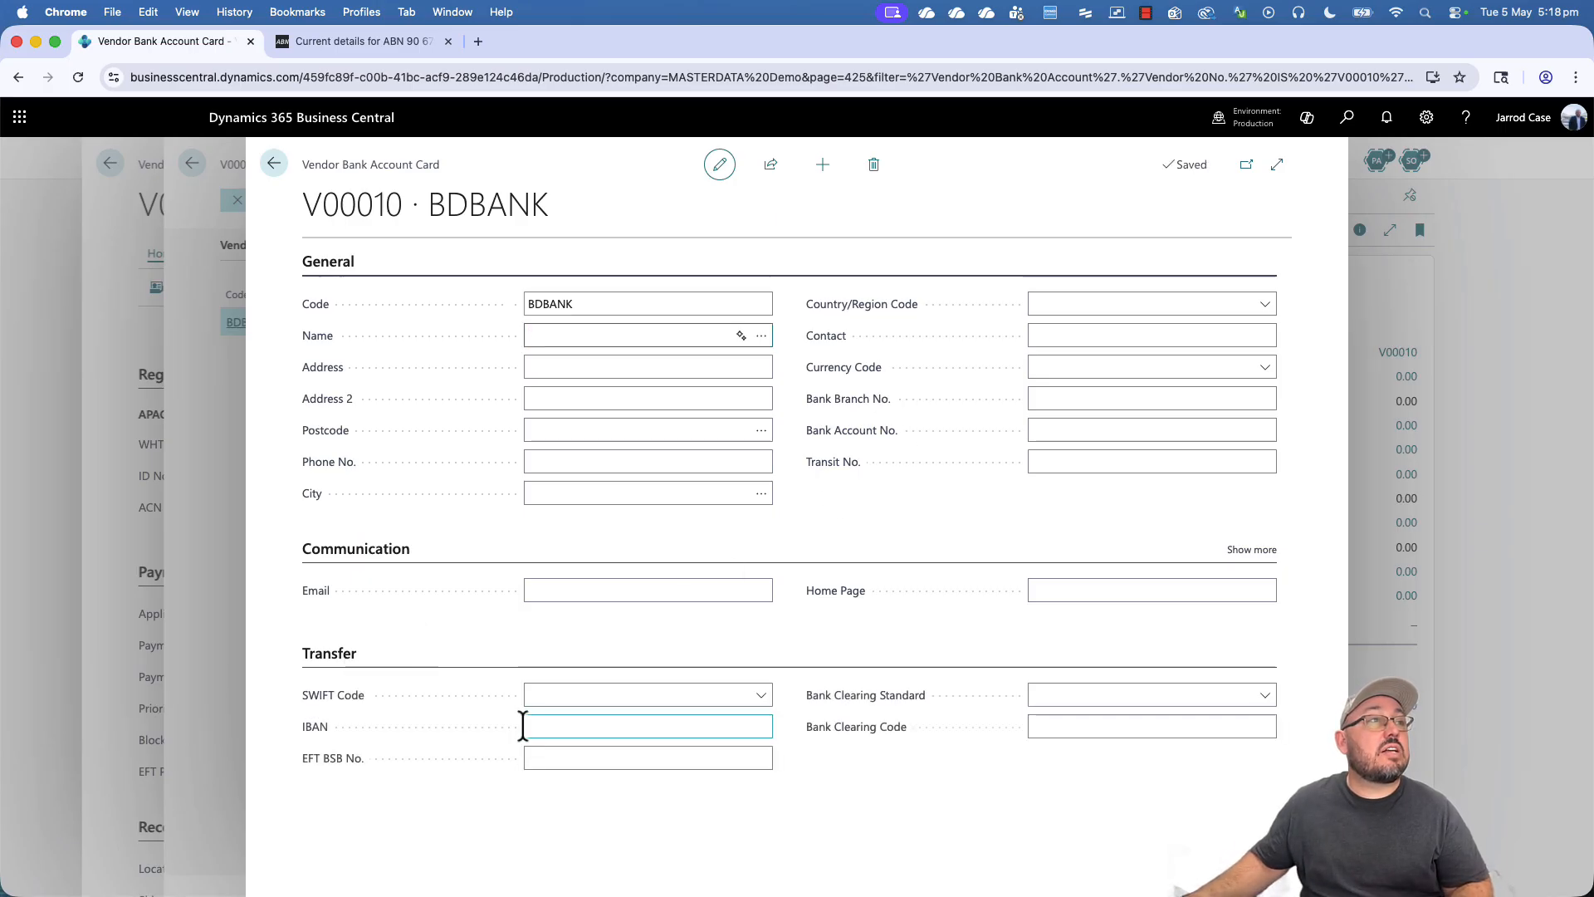
left_click(623, 758)
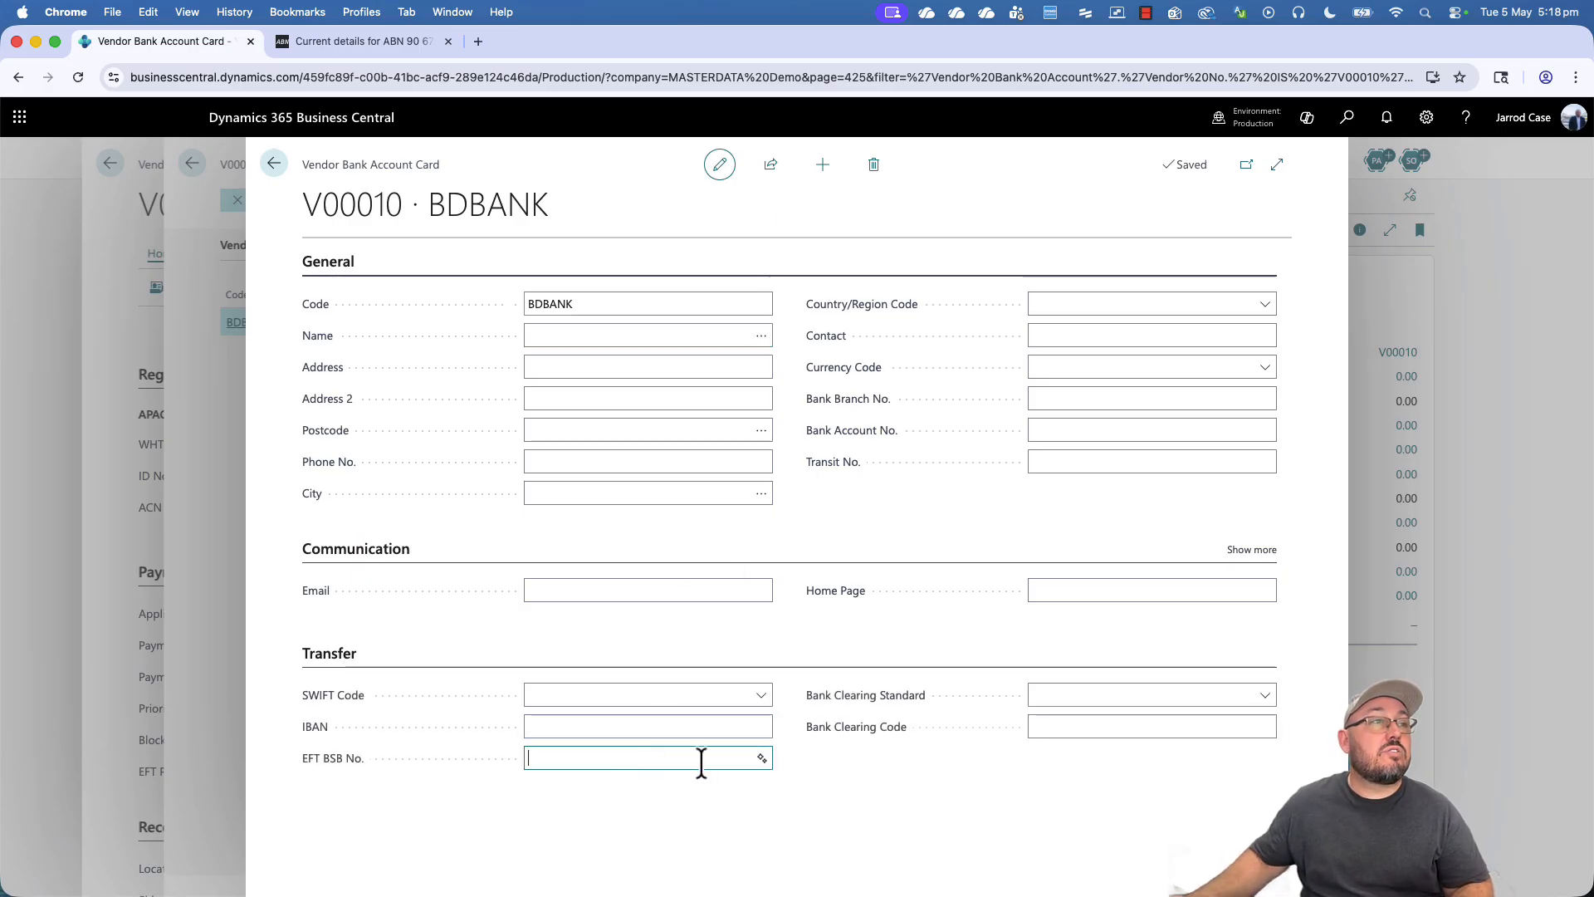
type("064000")
key("Tab")
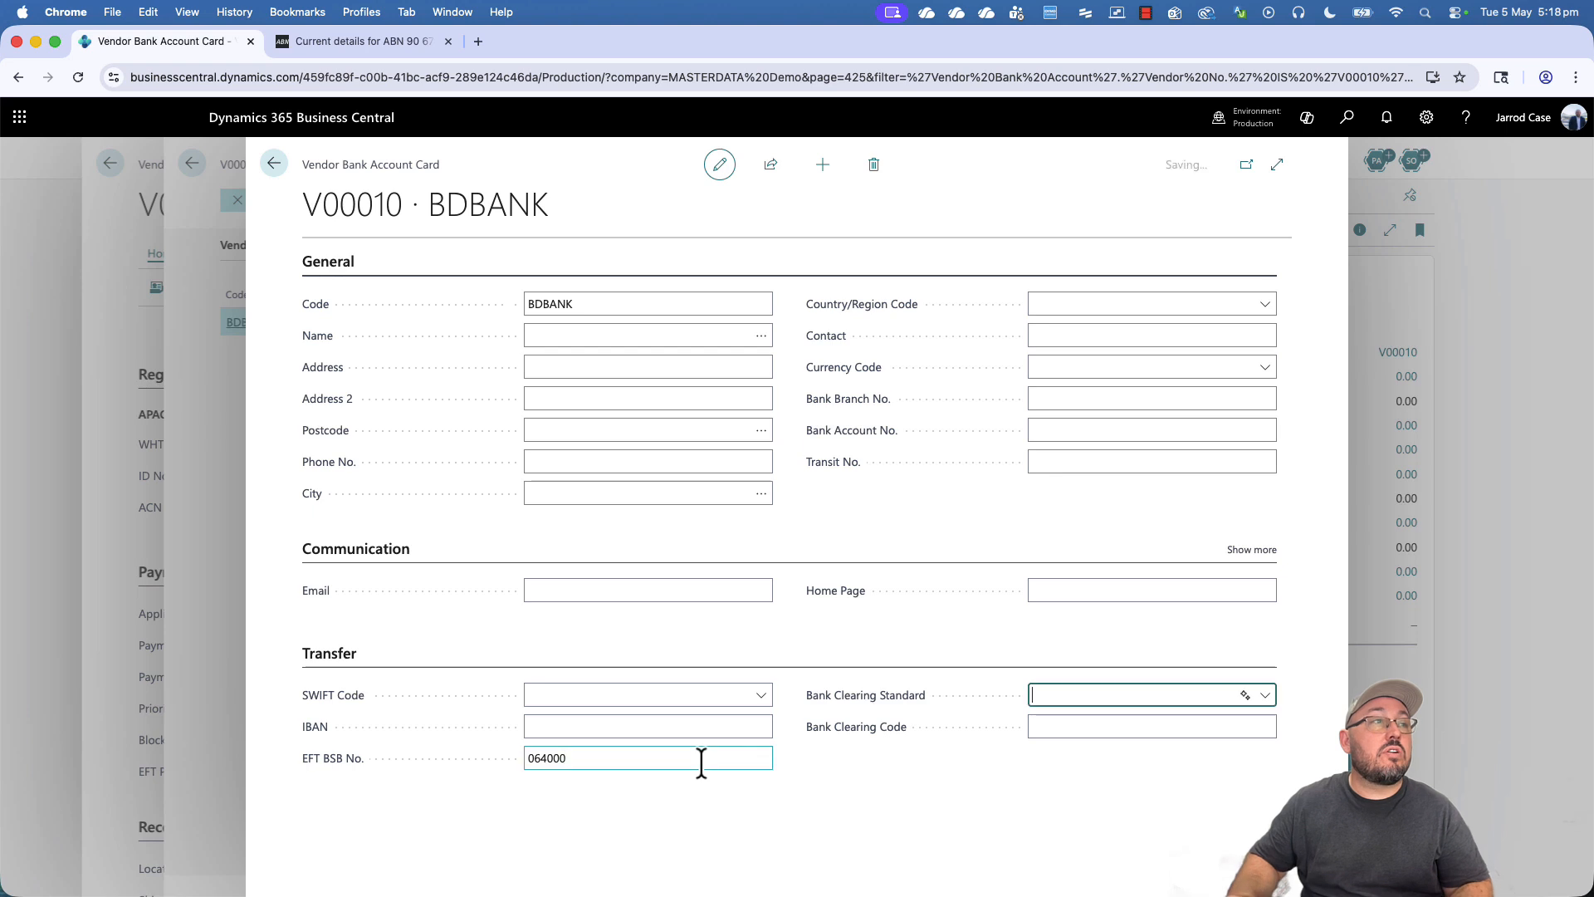
left_click(1076, 407)
left_click(1248, 429)
type("123456789")
left_click(1032, 523)
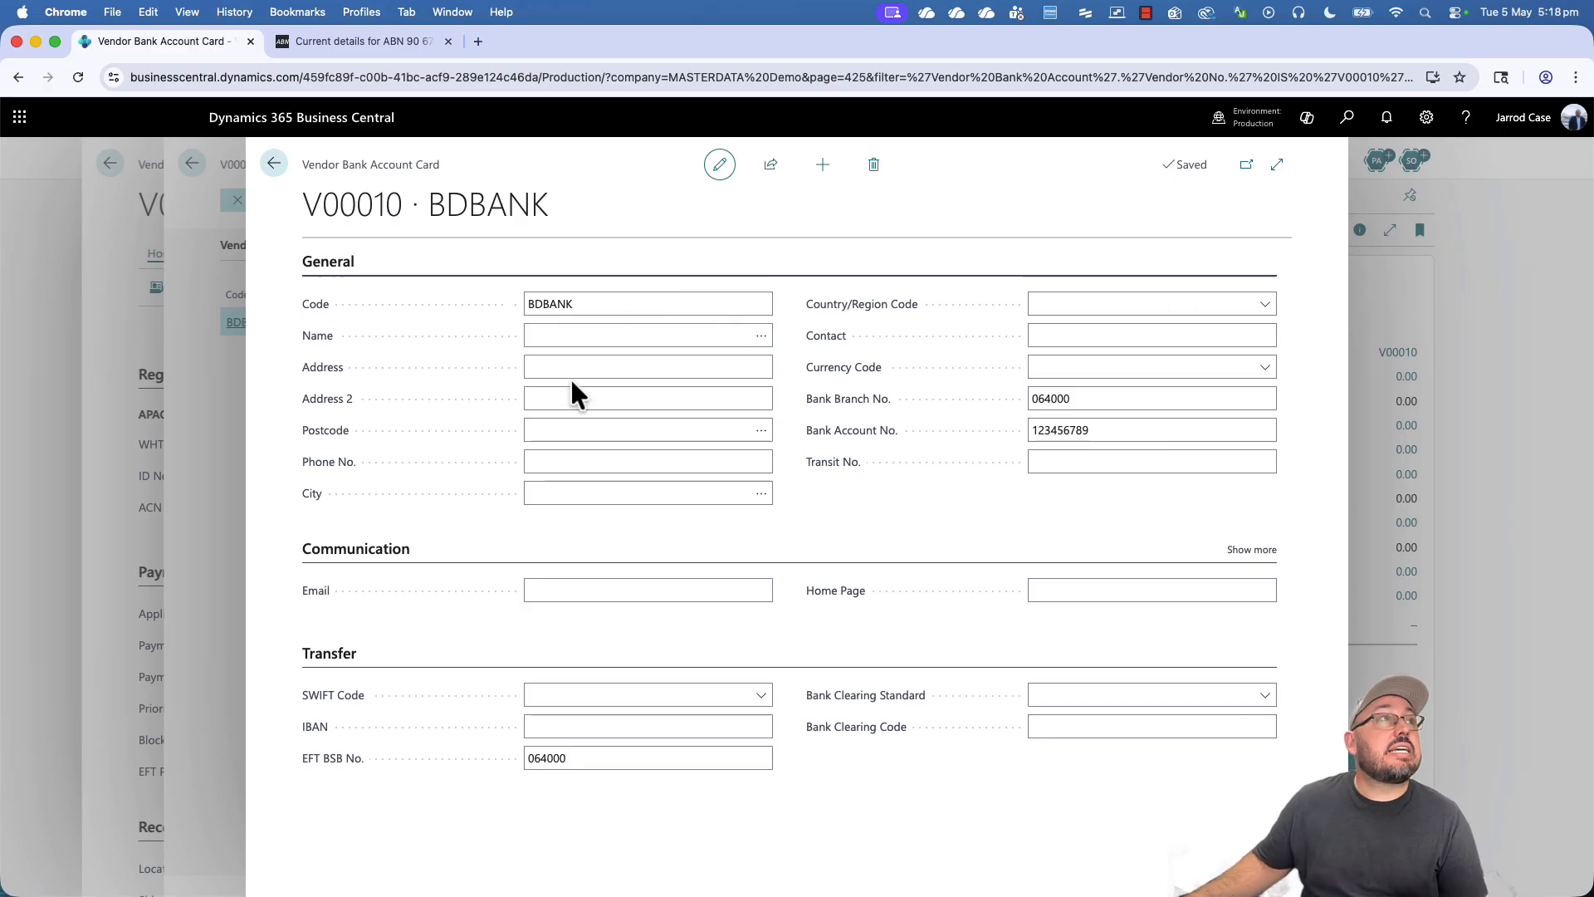
- Close the new bank account card and set BDBANK as the EFT and preferred bank account
left_click(277, 167)
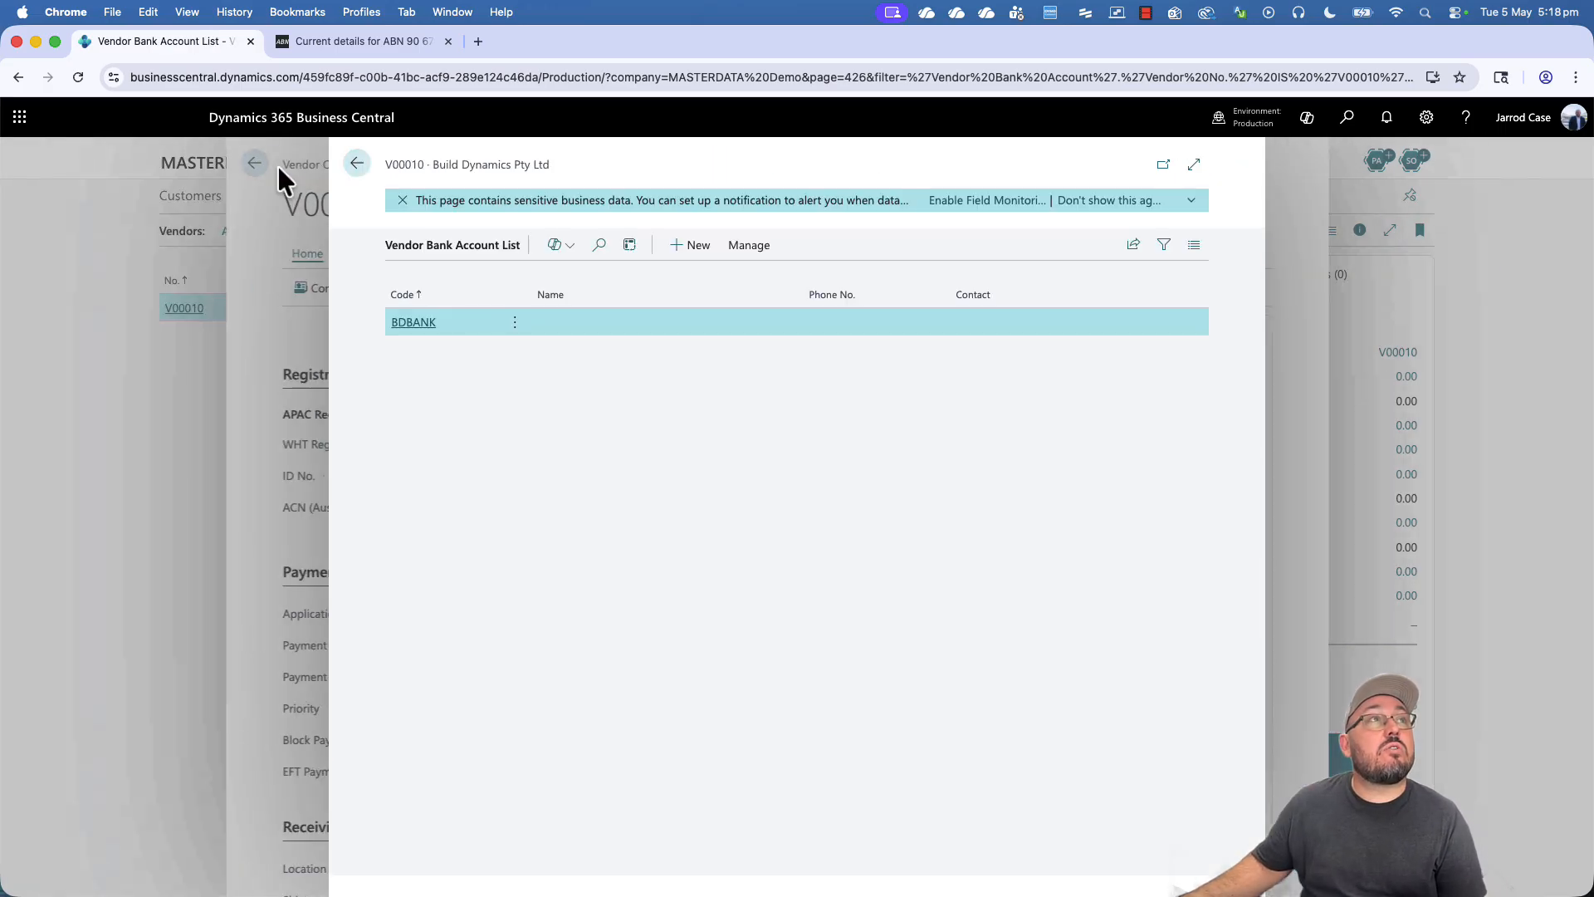
left_click(353, 169)
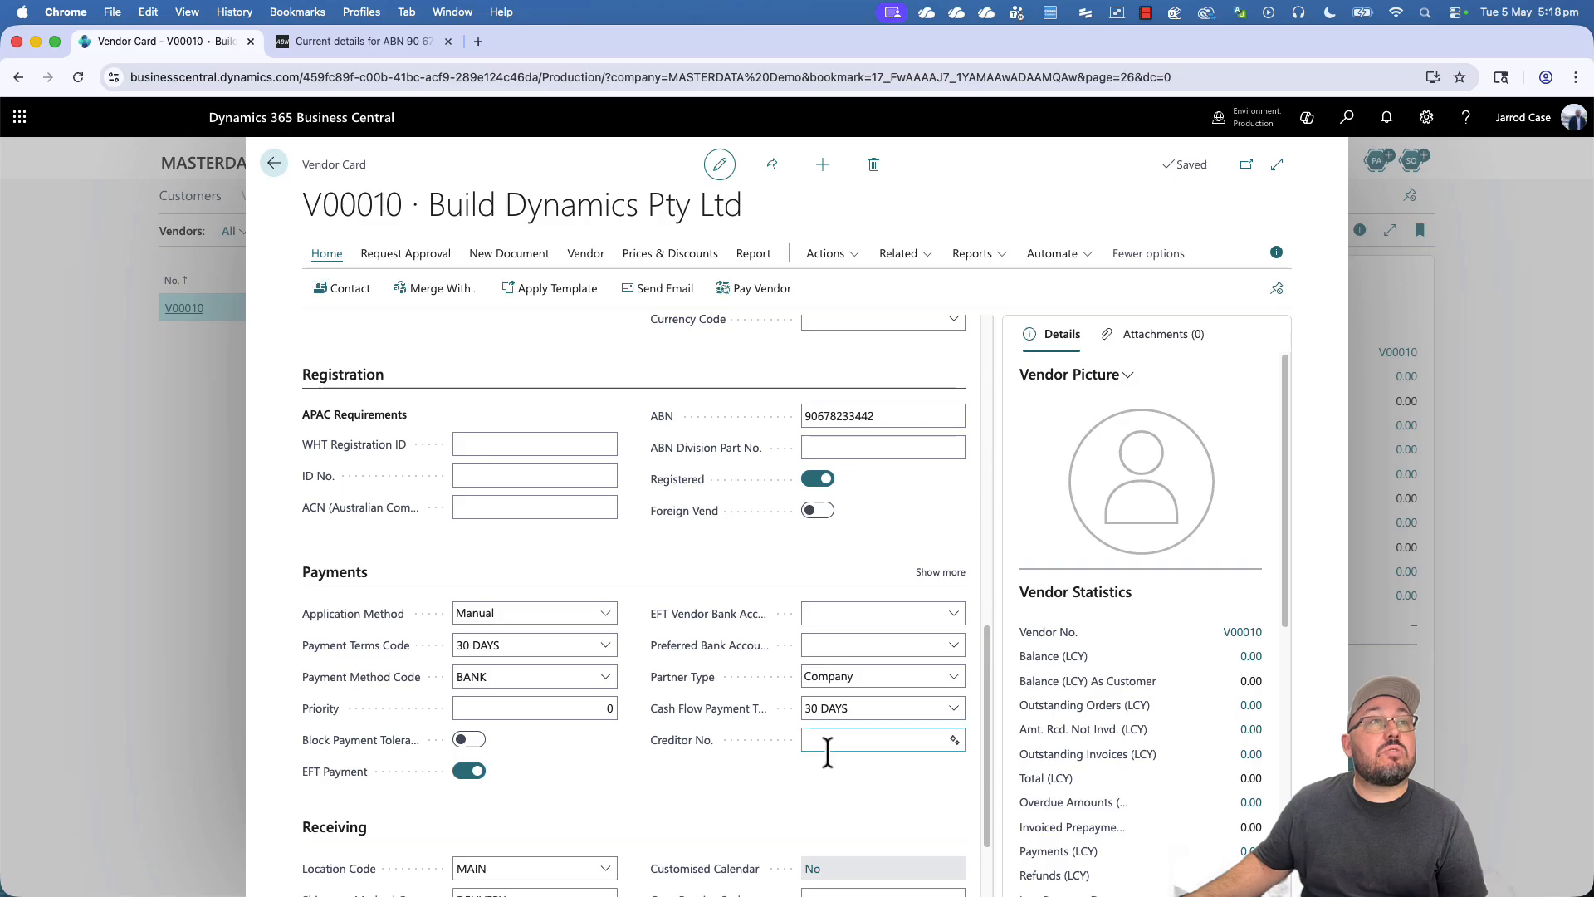
left_click(954, 615)
left_click(929, 678)
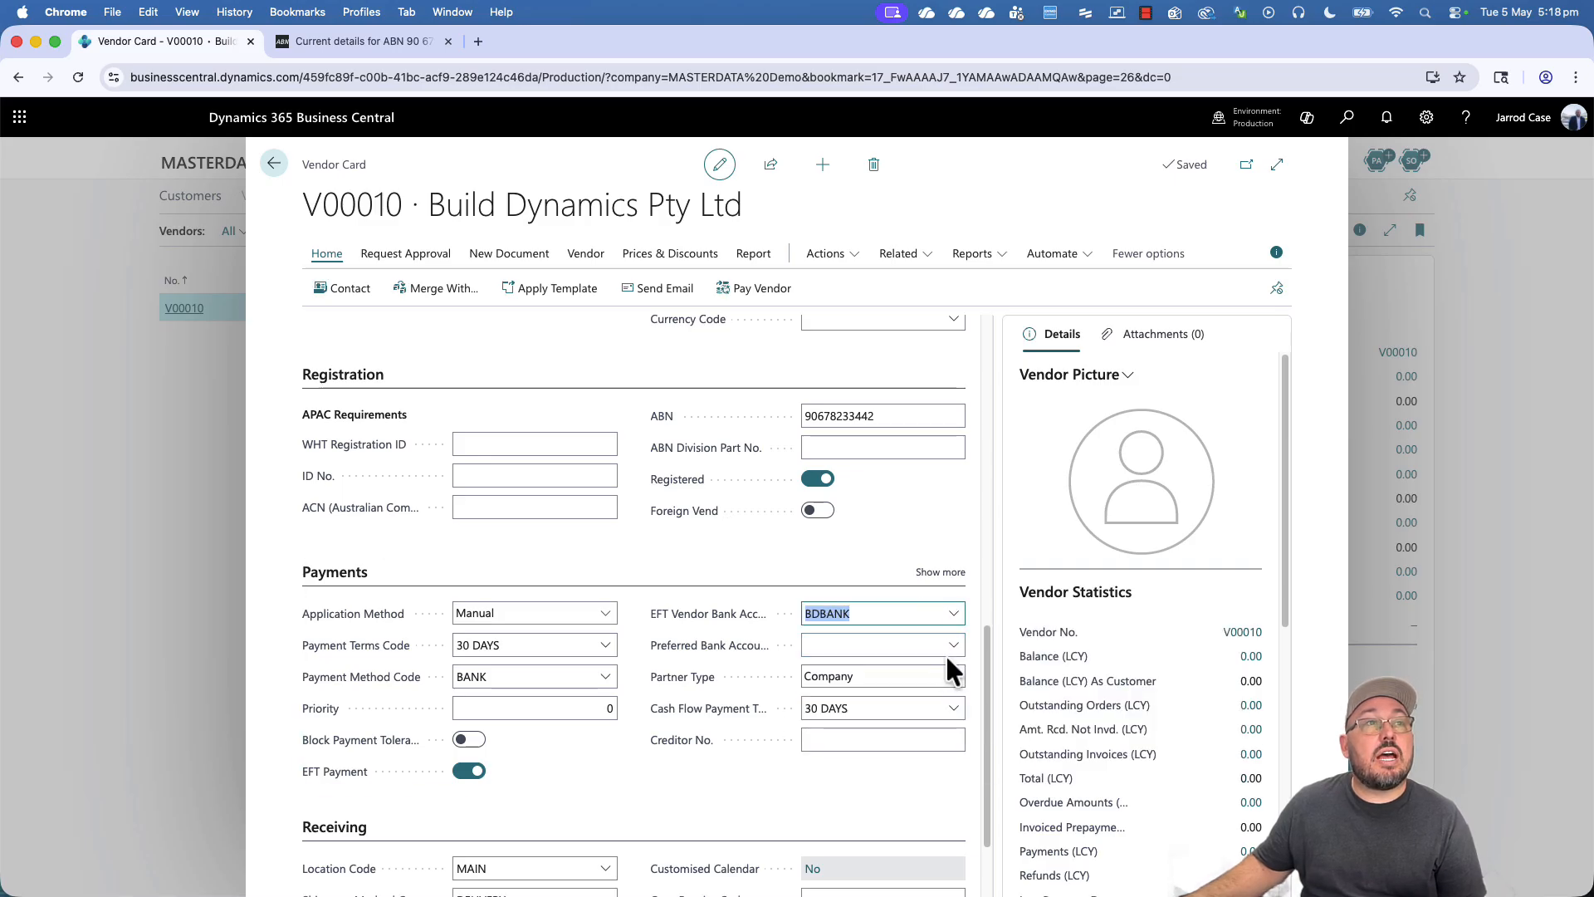
left_click(954, 647)
left_click(863, 712)
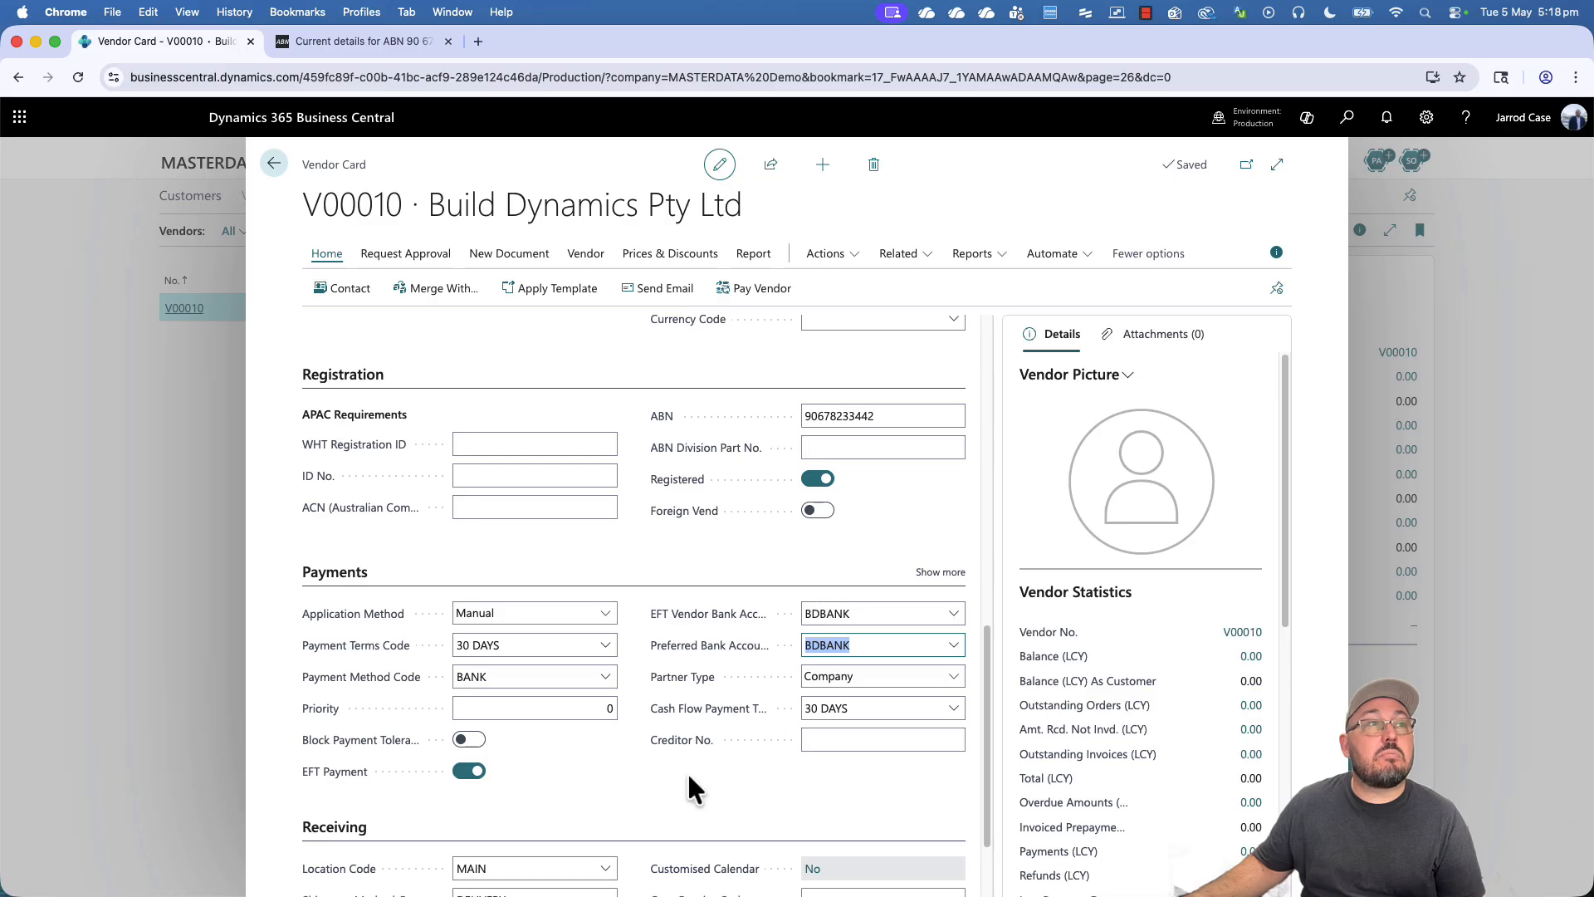
- Expand the vendor card to full width and bring up the Vendor actions menu
scroll(635, 752, "down", 2)
scroll(636, 749, "up", 15)
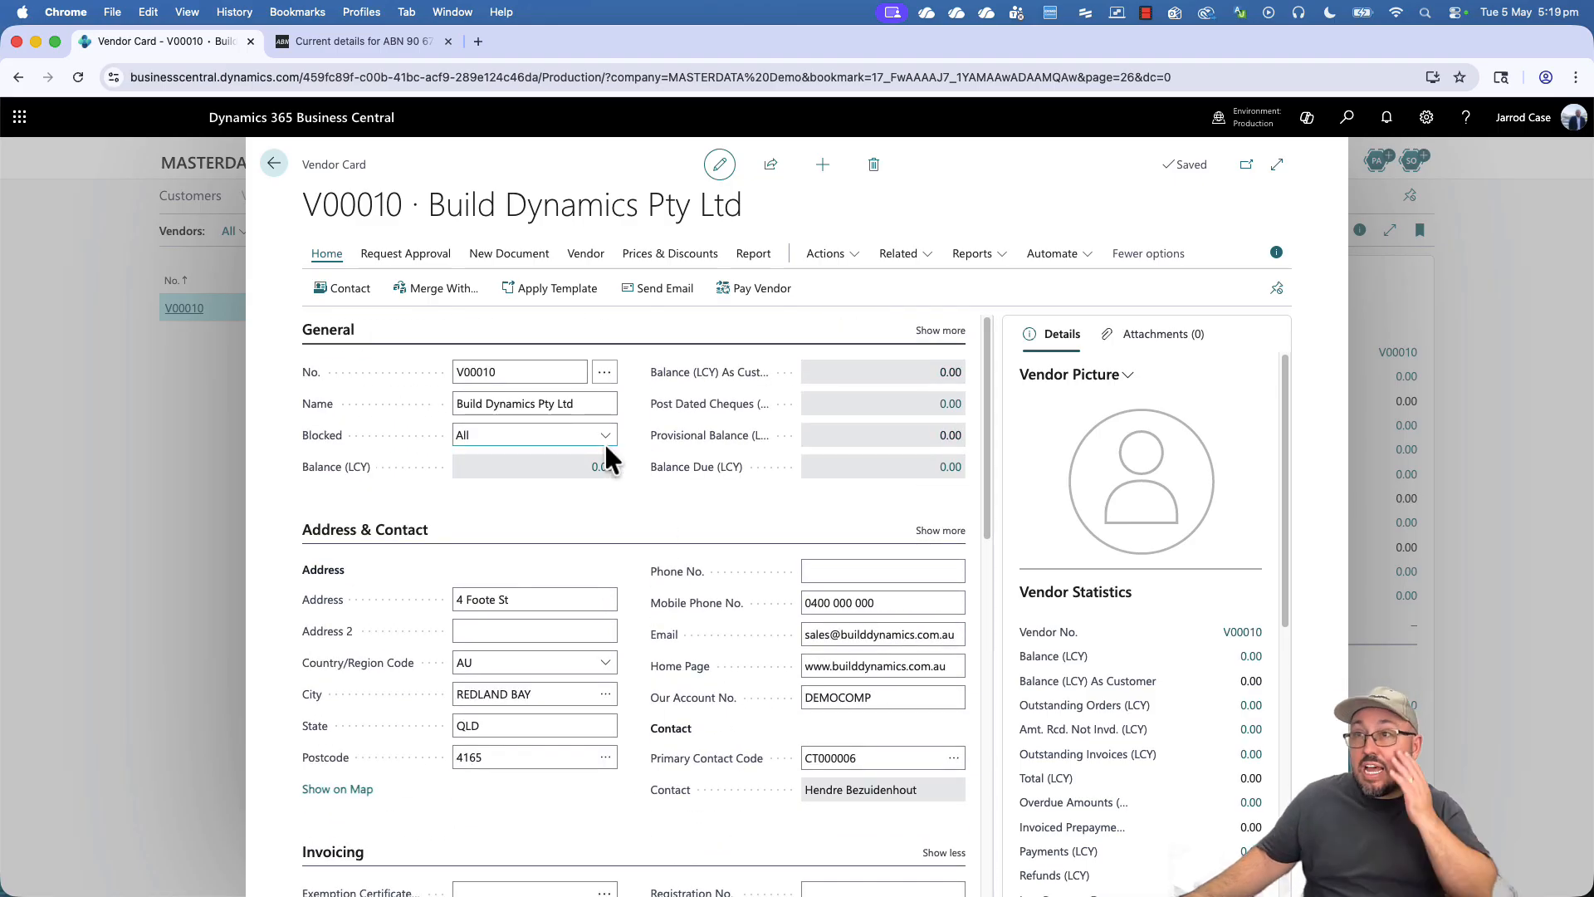
left_click(1278, 166)
left_click(370, 245)
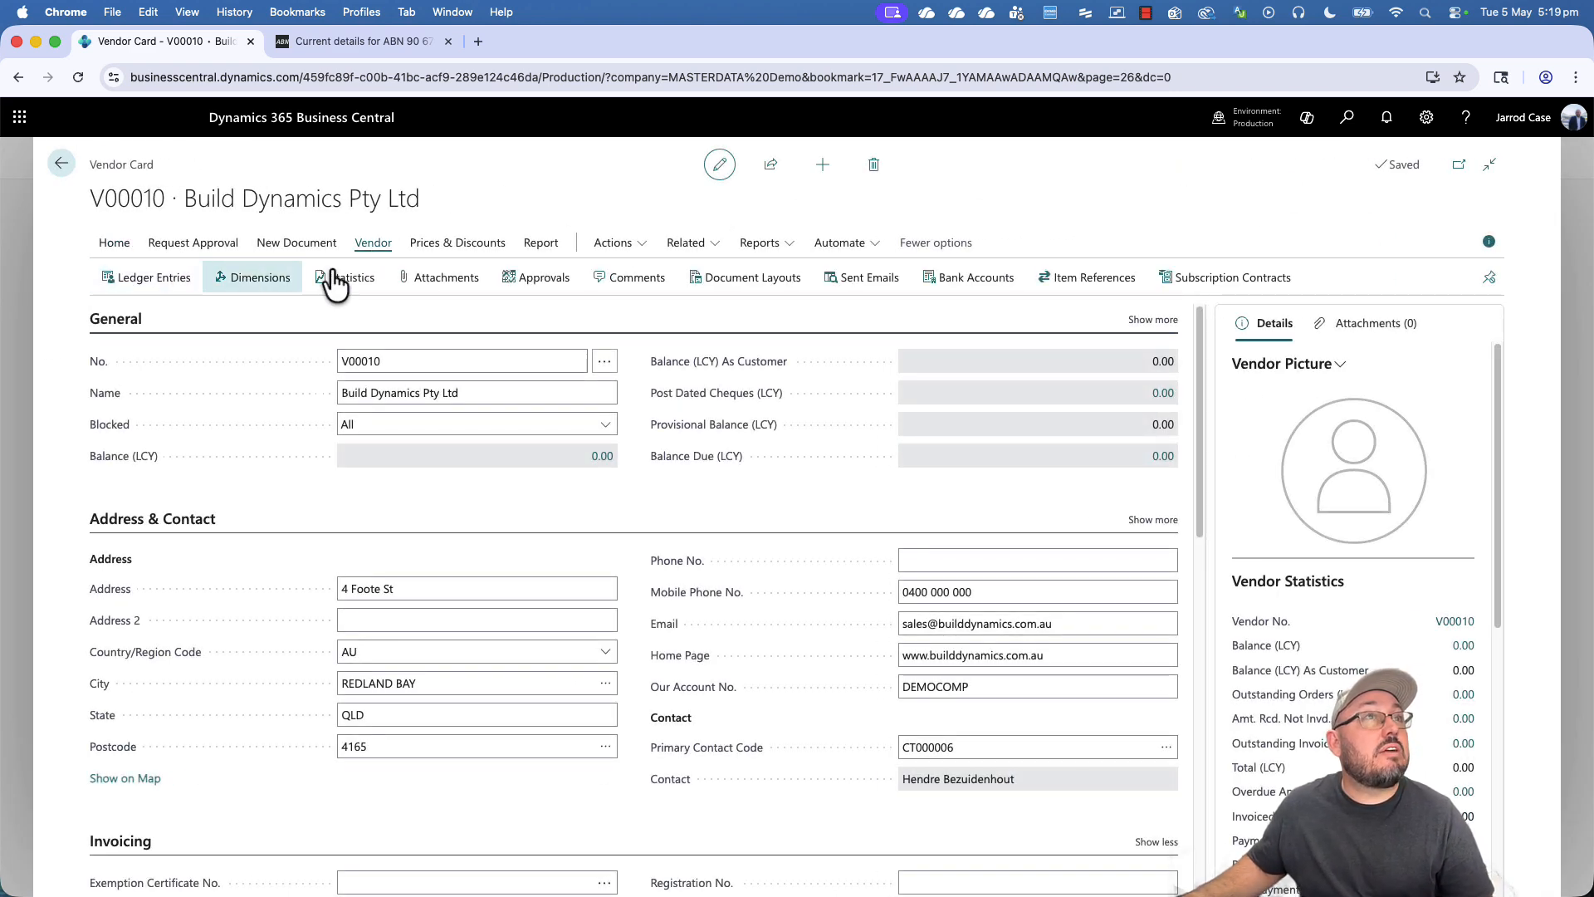
- Add default dimension INDUSTRY with value IND1 for V00010, then go back to the vendor card
left_click(267, 280)
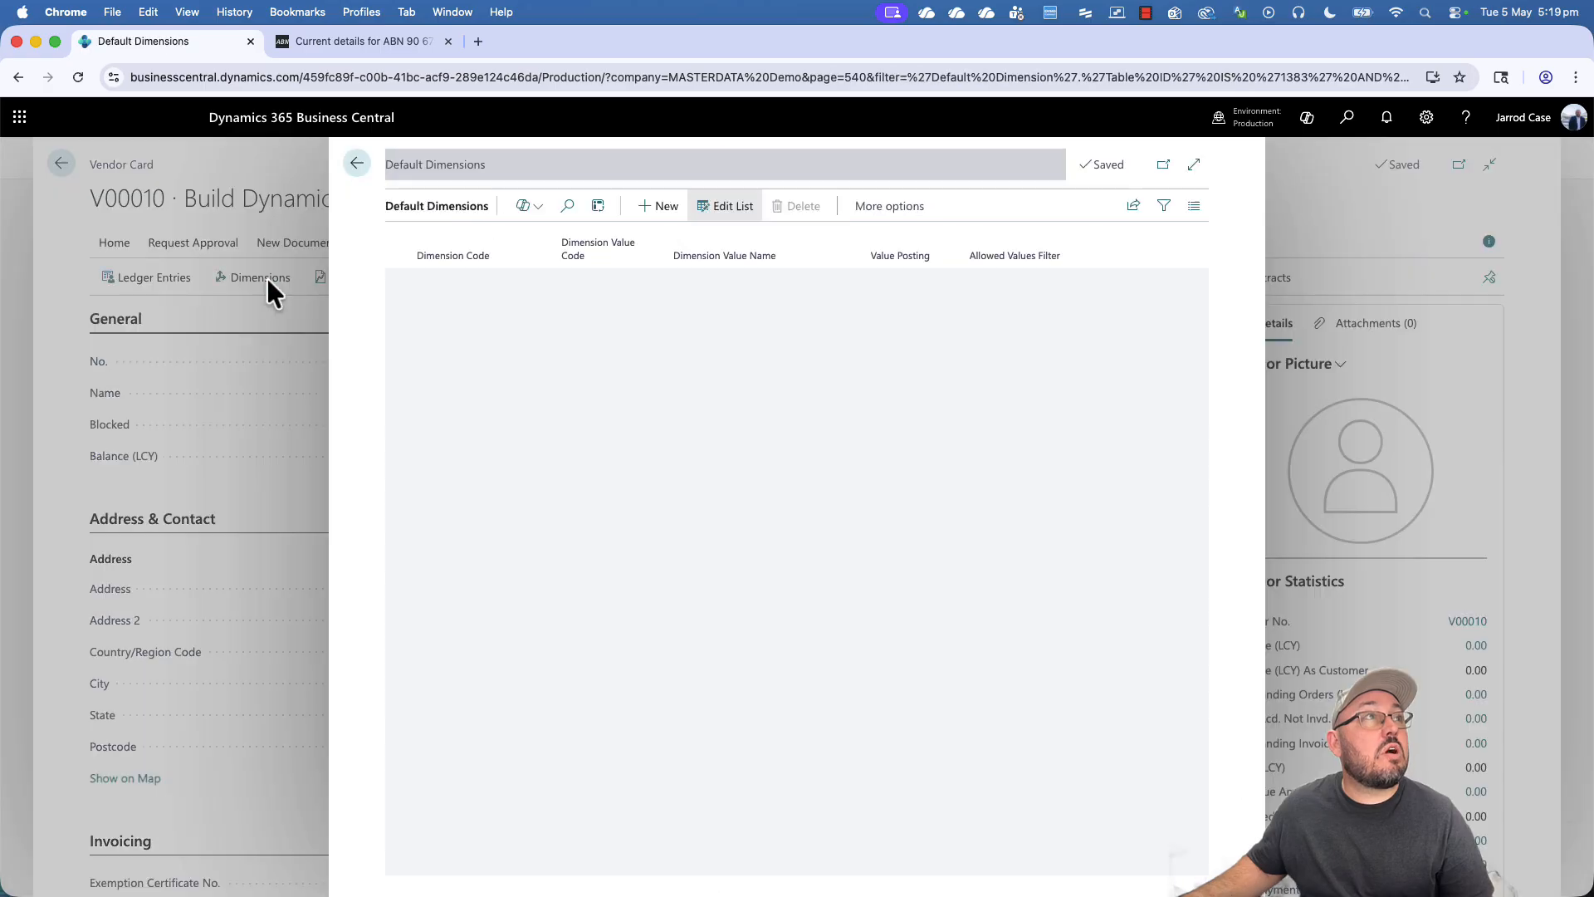
left_click(512, 282)
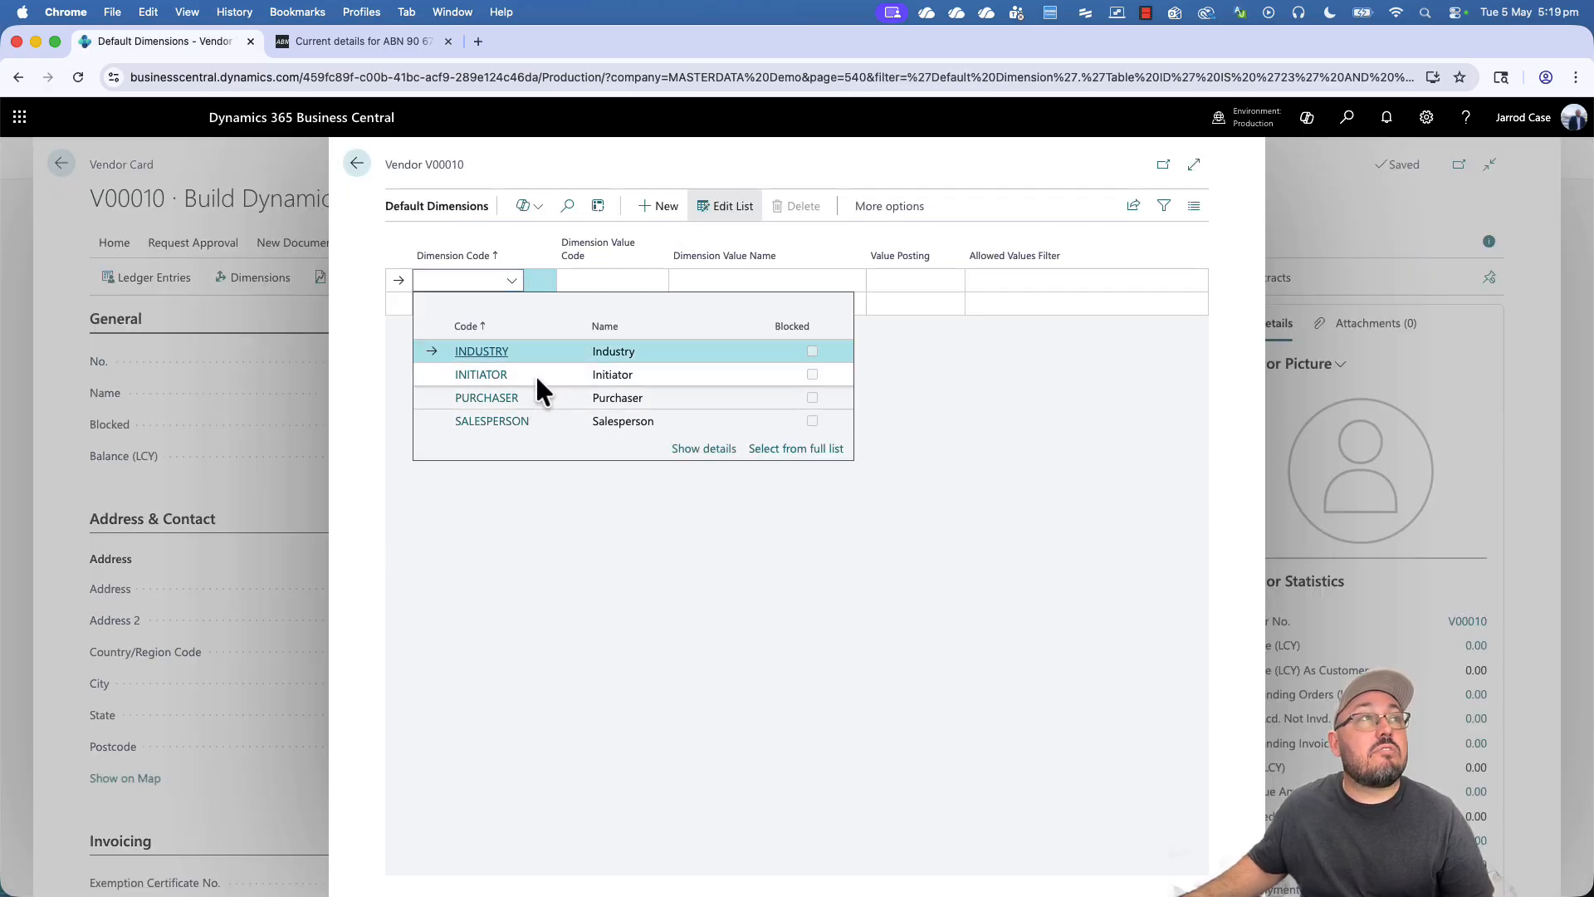
left_click(498, 351)
left_click(617, 287)
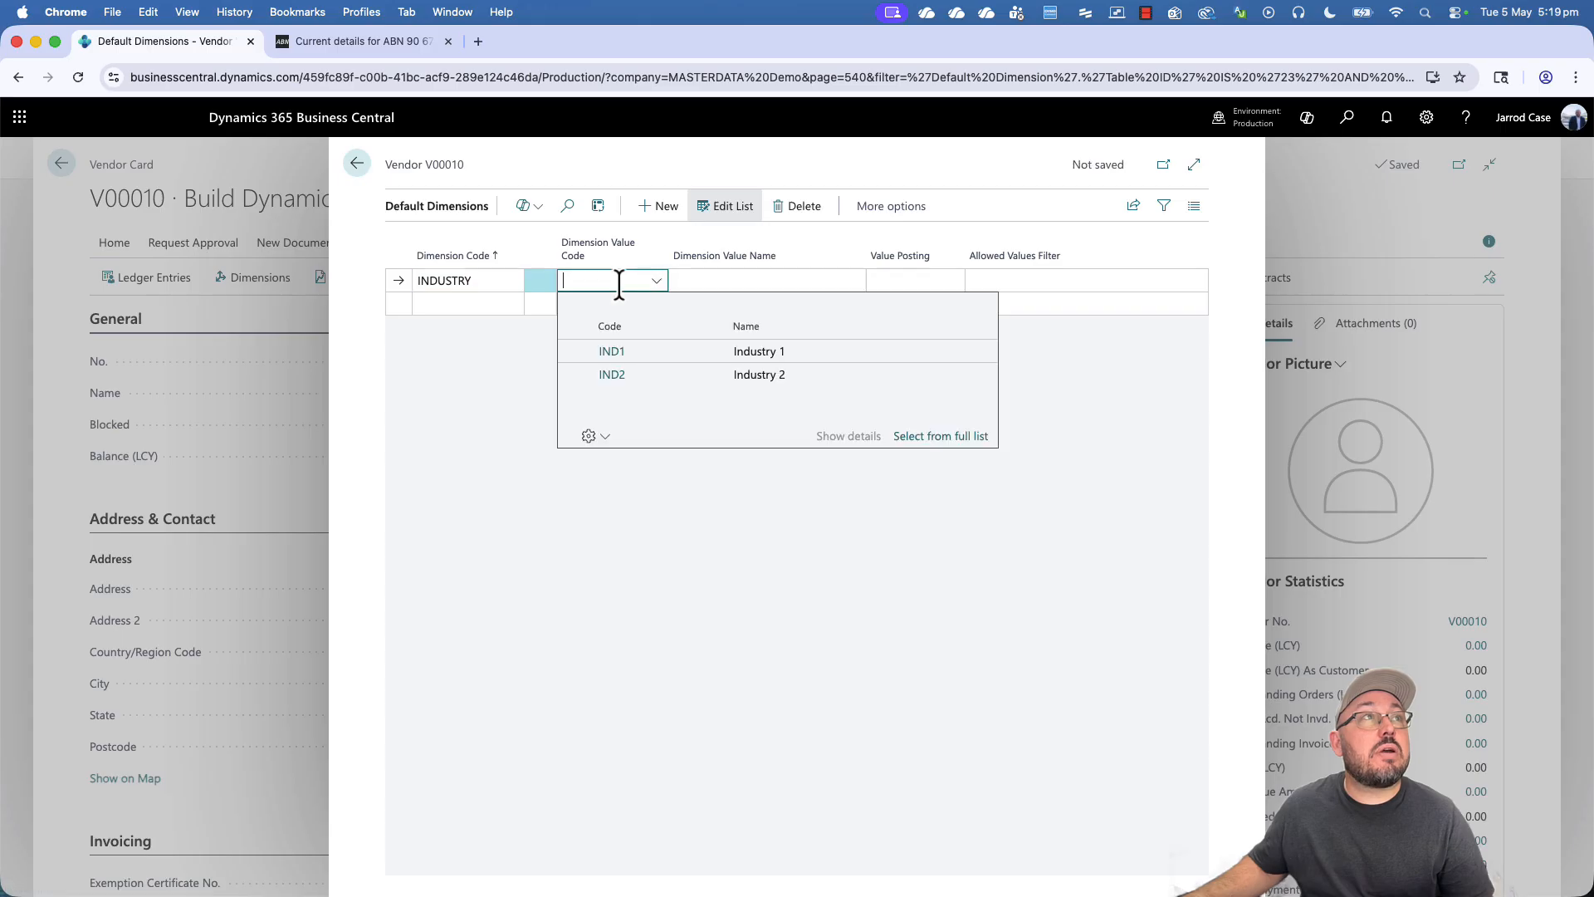
left_click(631, 341)
left_click(955, 282)
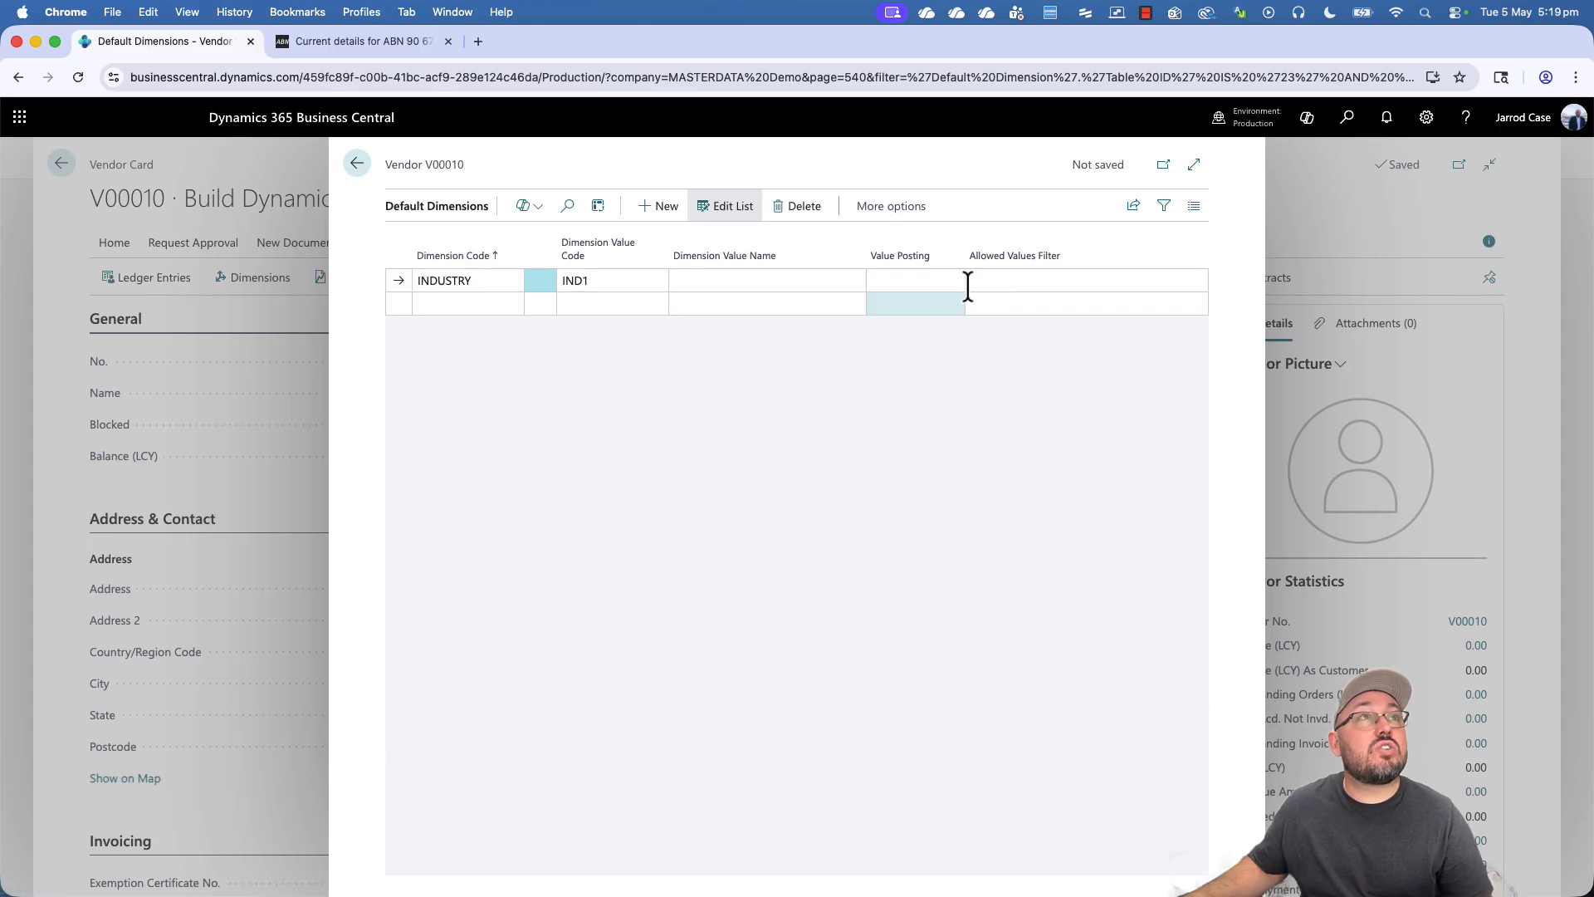
left_click(905, 282)
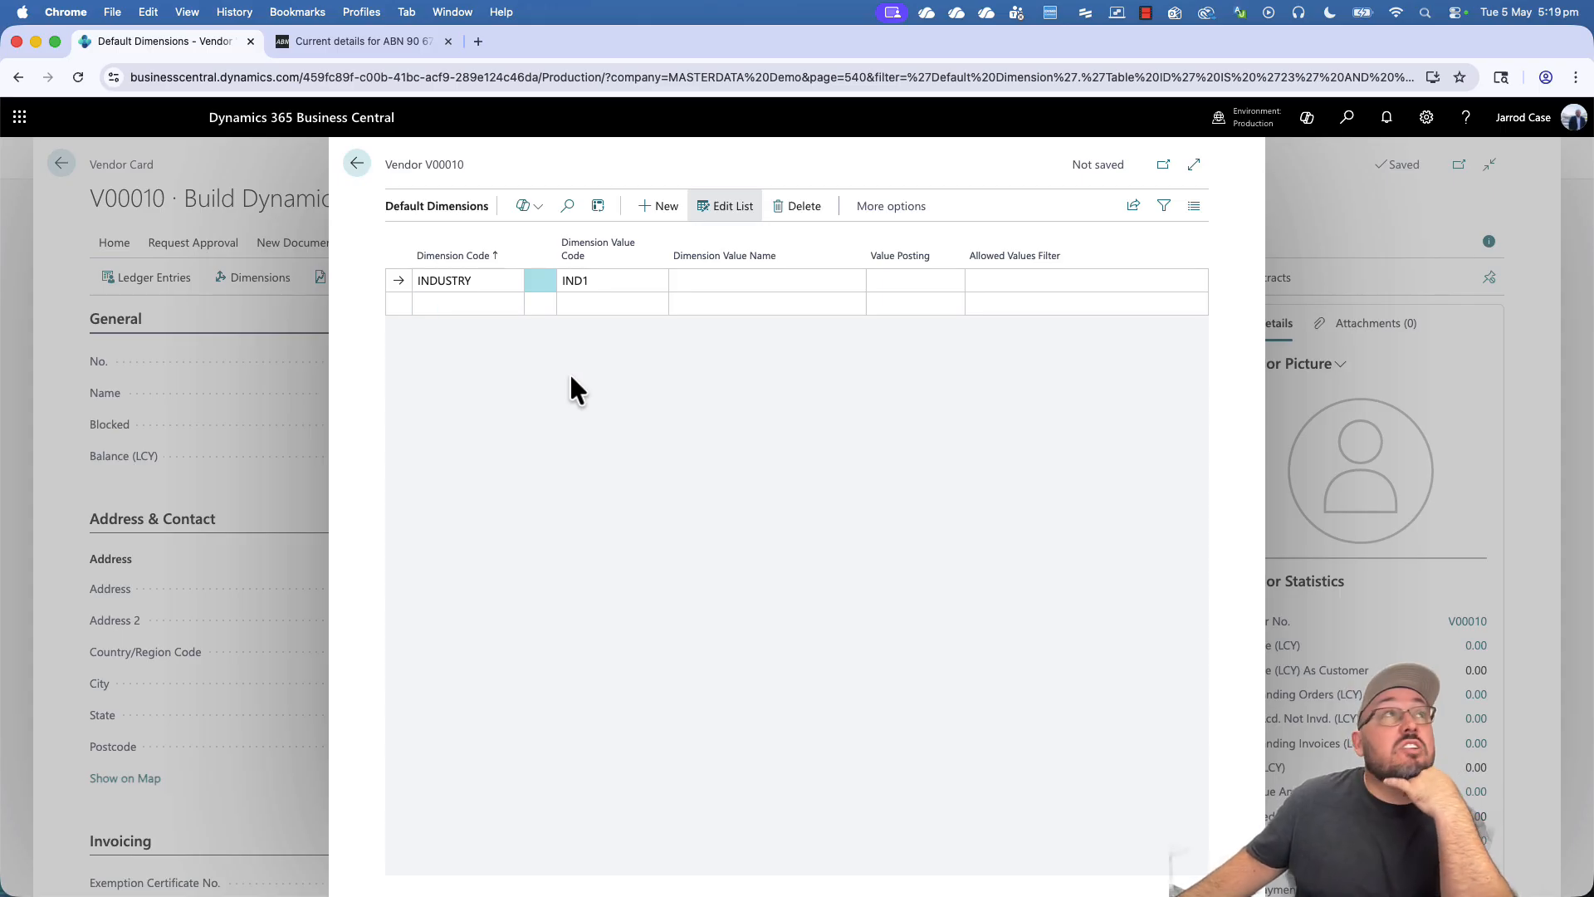
left_click(358, 165)
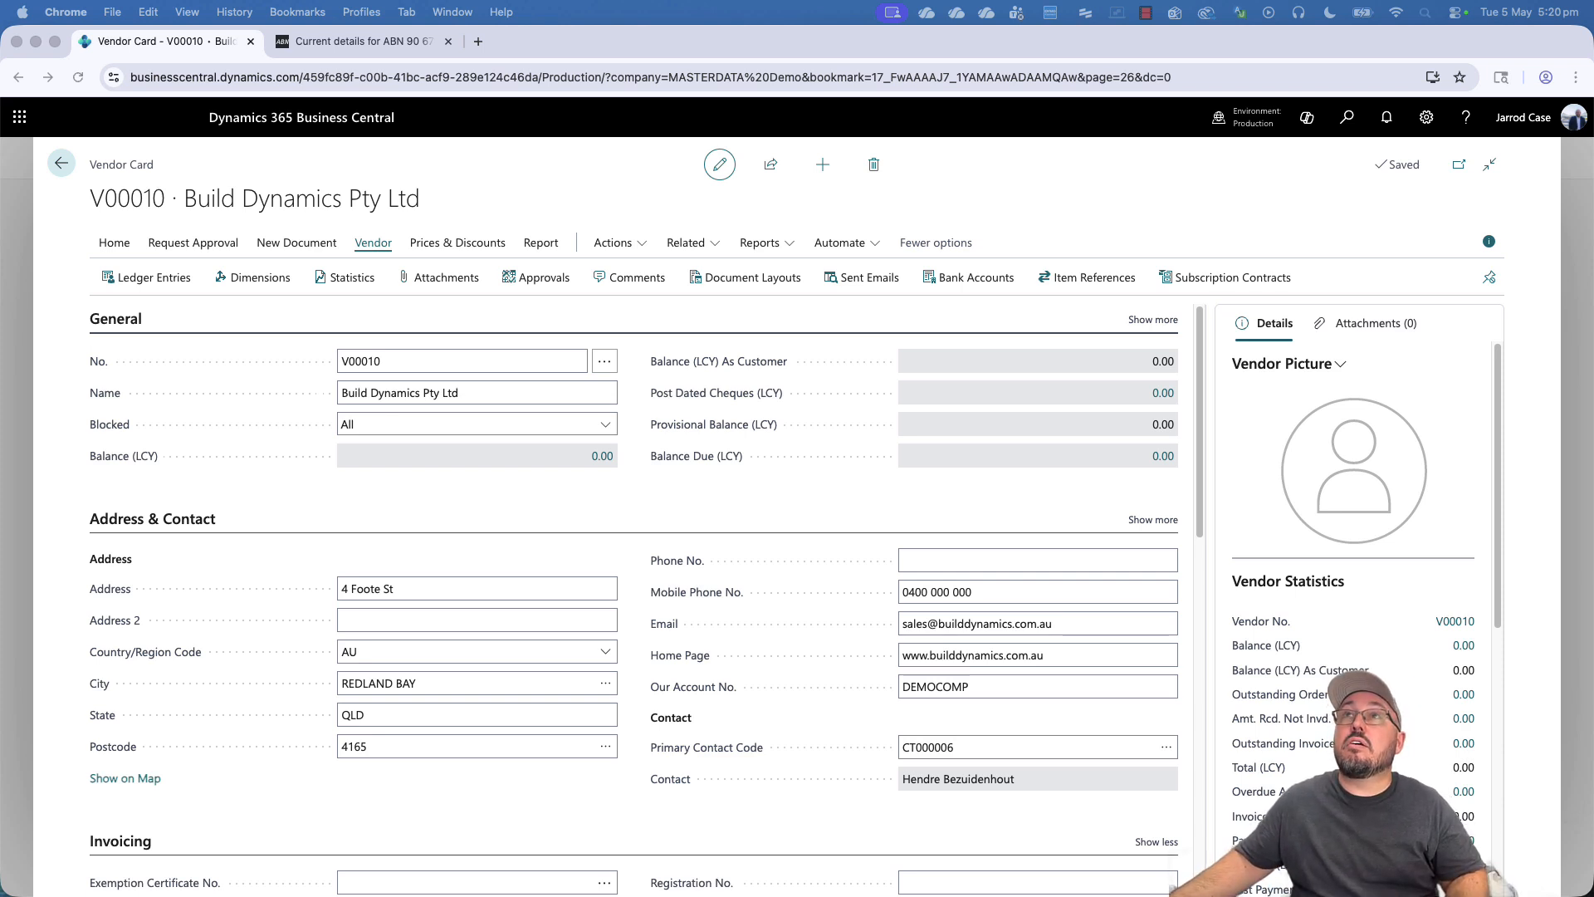
- Import the Build Dynamics screenshot from the Desktop as the vendor picture, declining Chrome's save-address offer
left_click(1291, 364)
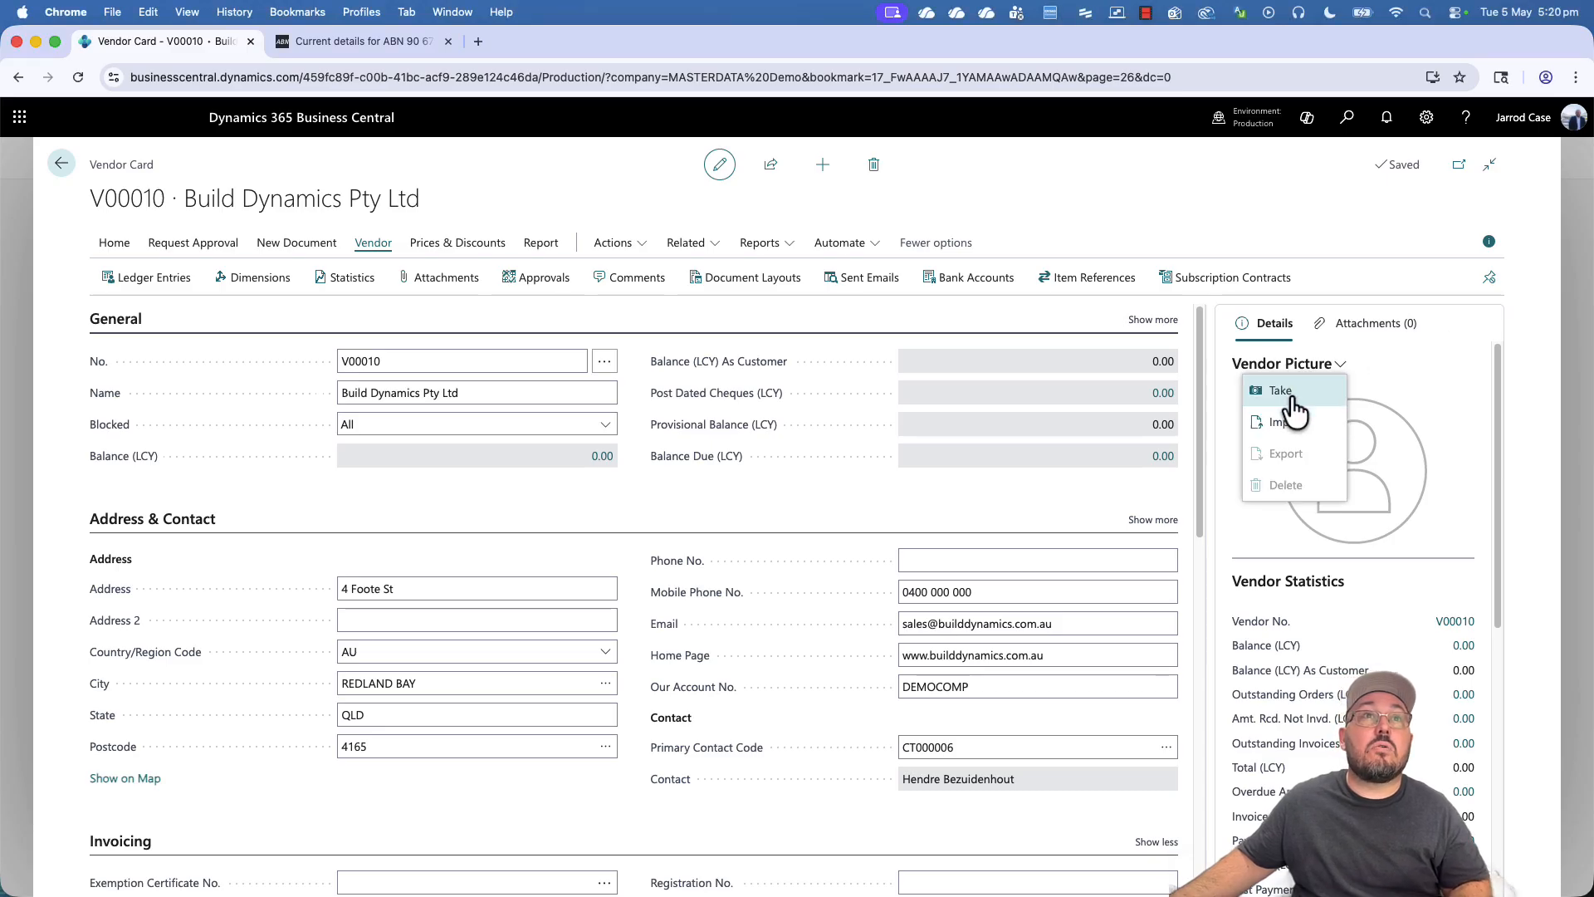
left_click(1276, 421)
left_click(804, 532)
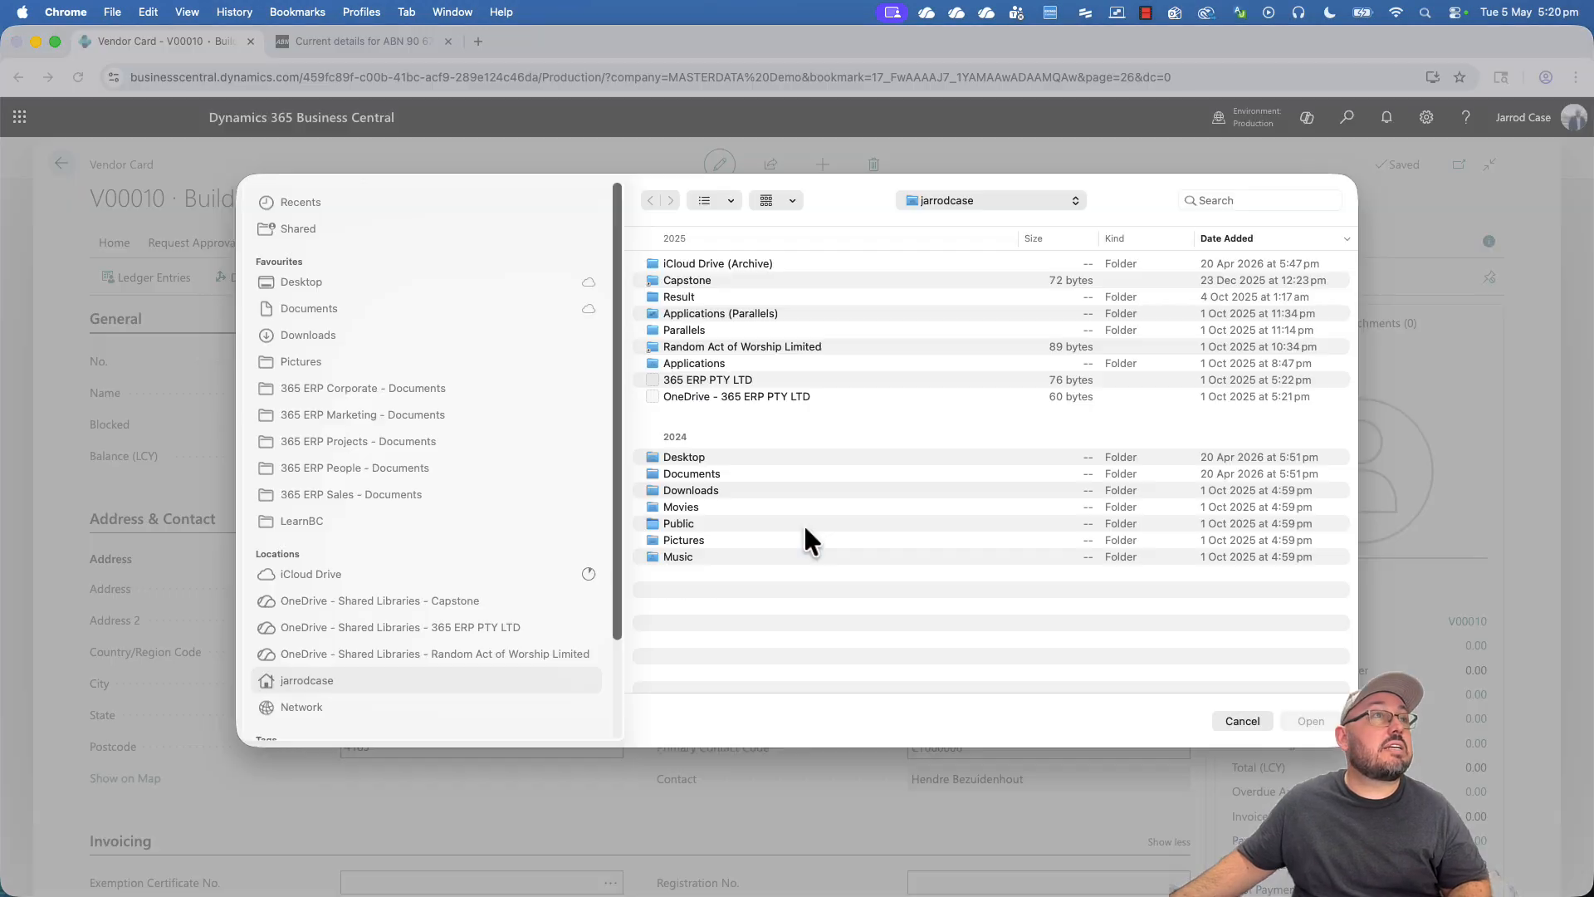
left_click(304, 282)
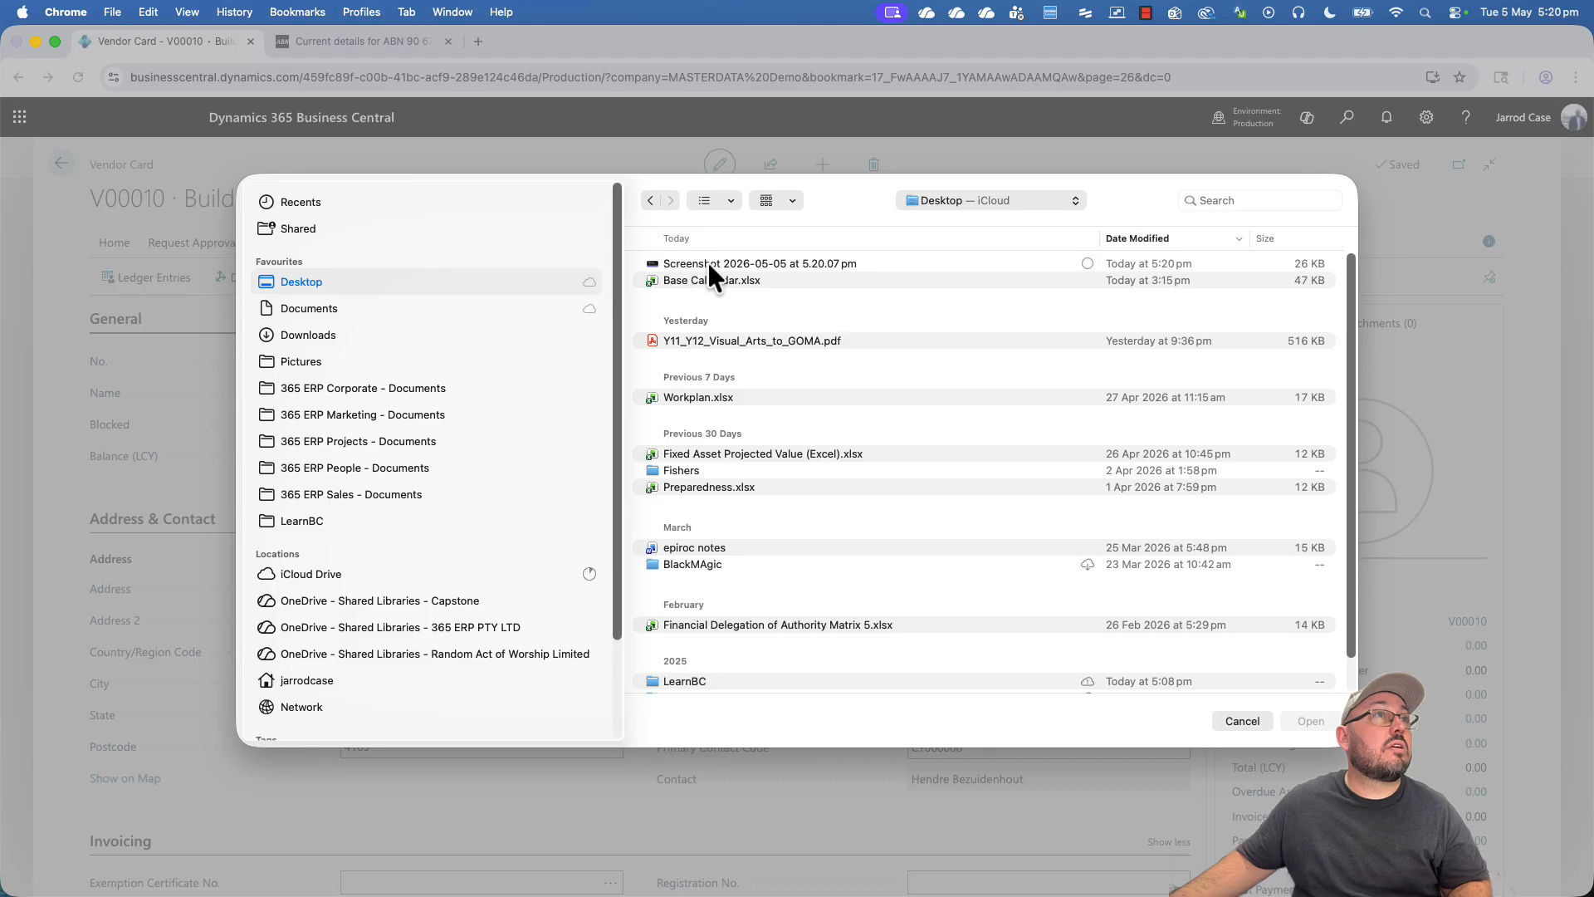
double_click(708, 262)
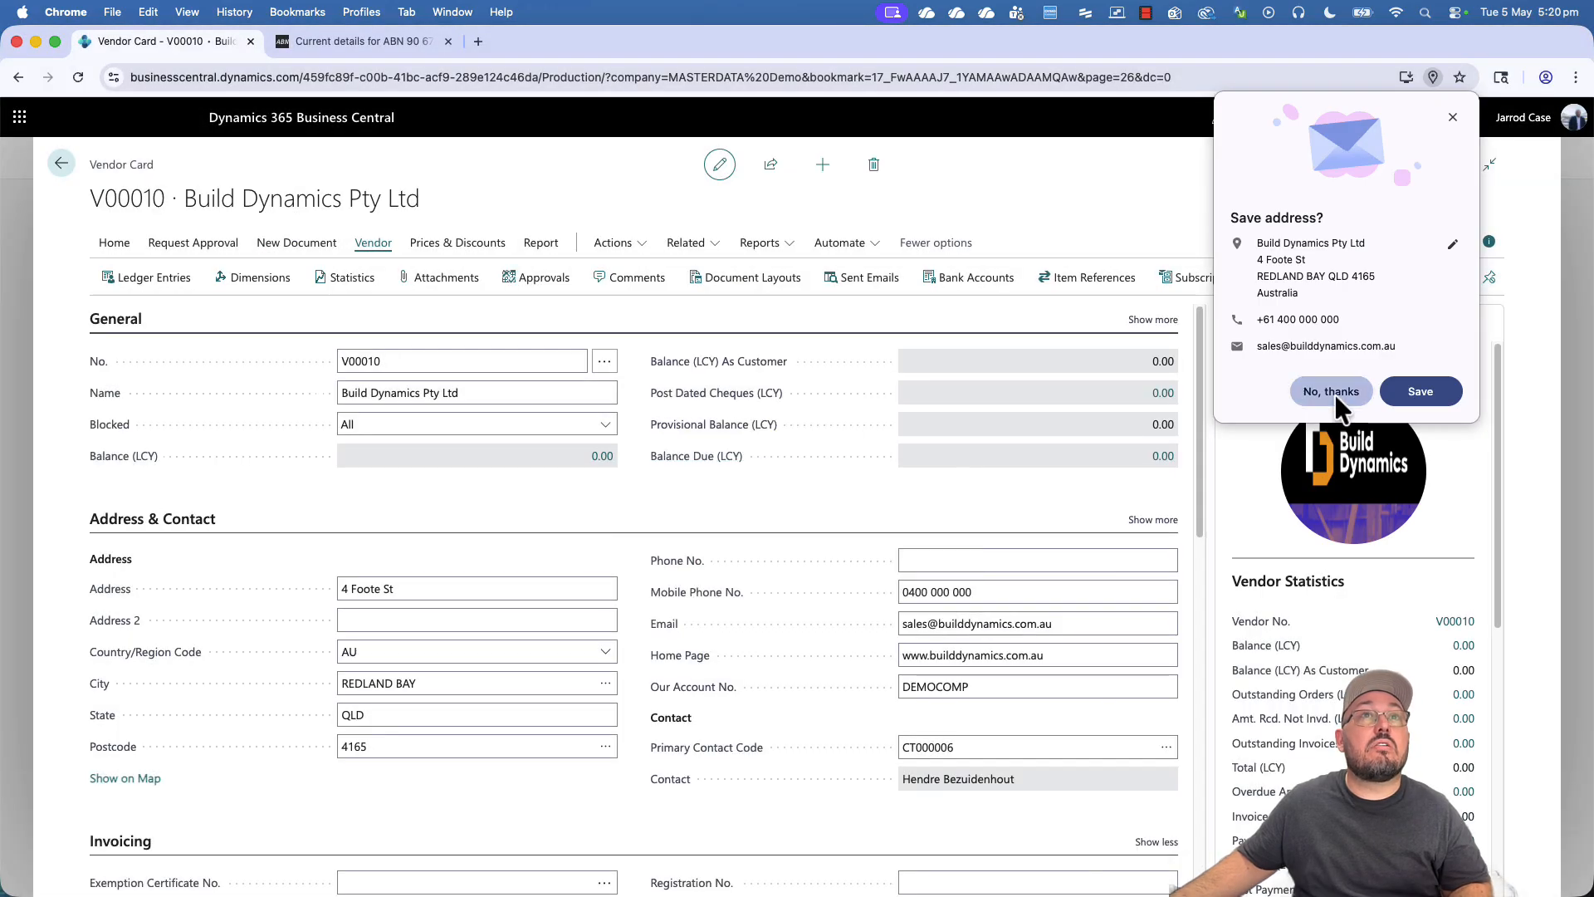
left_click(1325, 392)
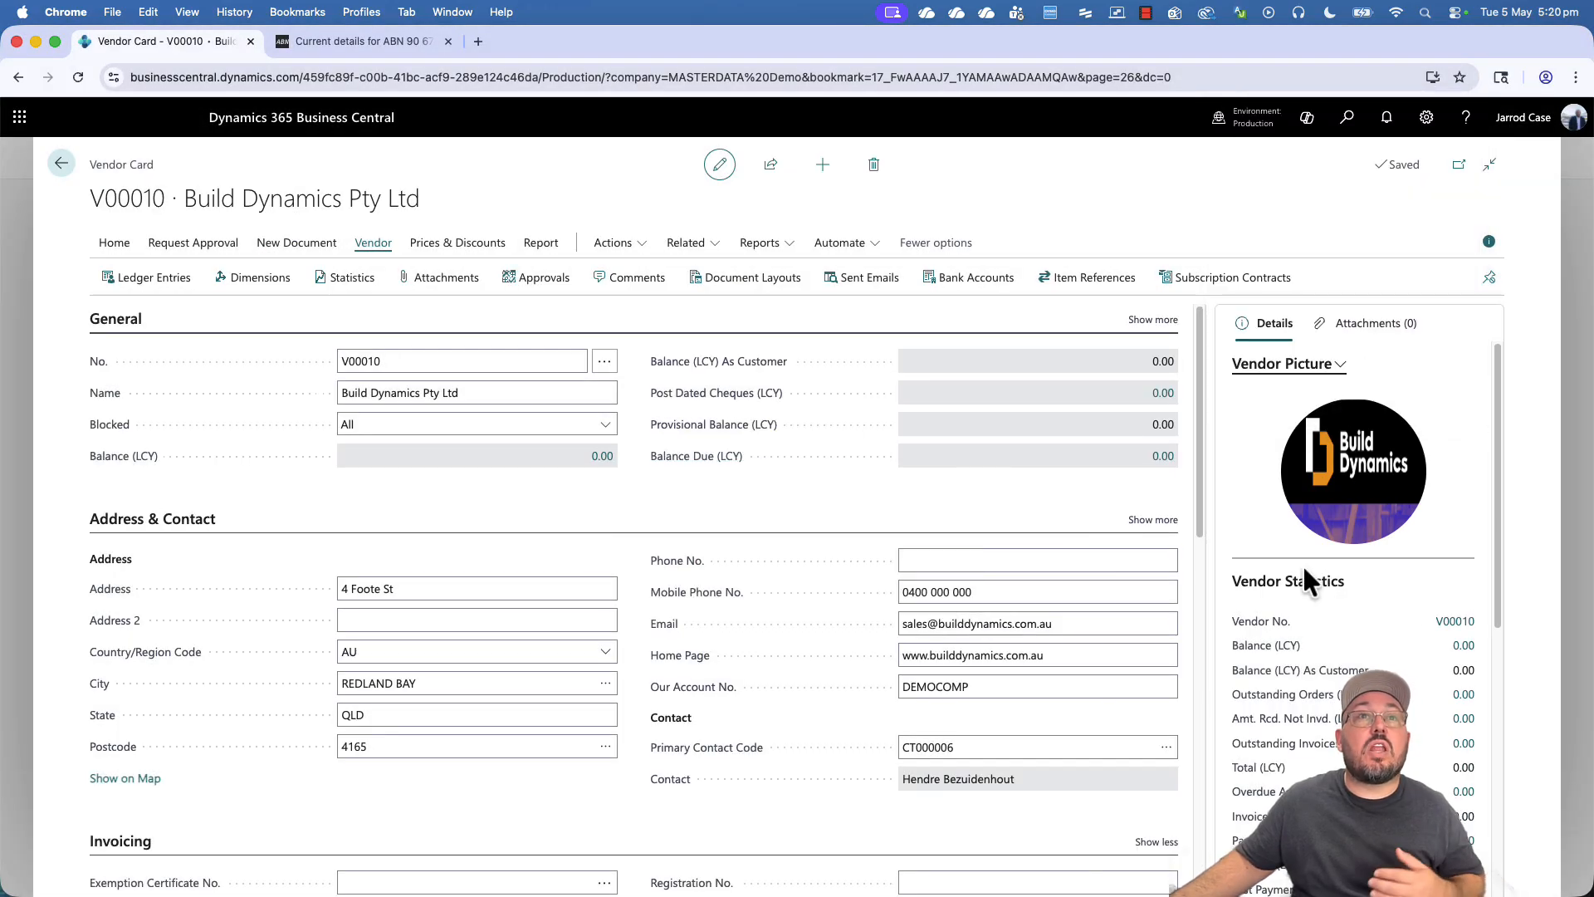
scroll(1341, 621, "down", 3)
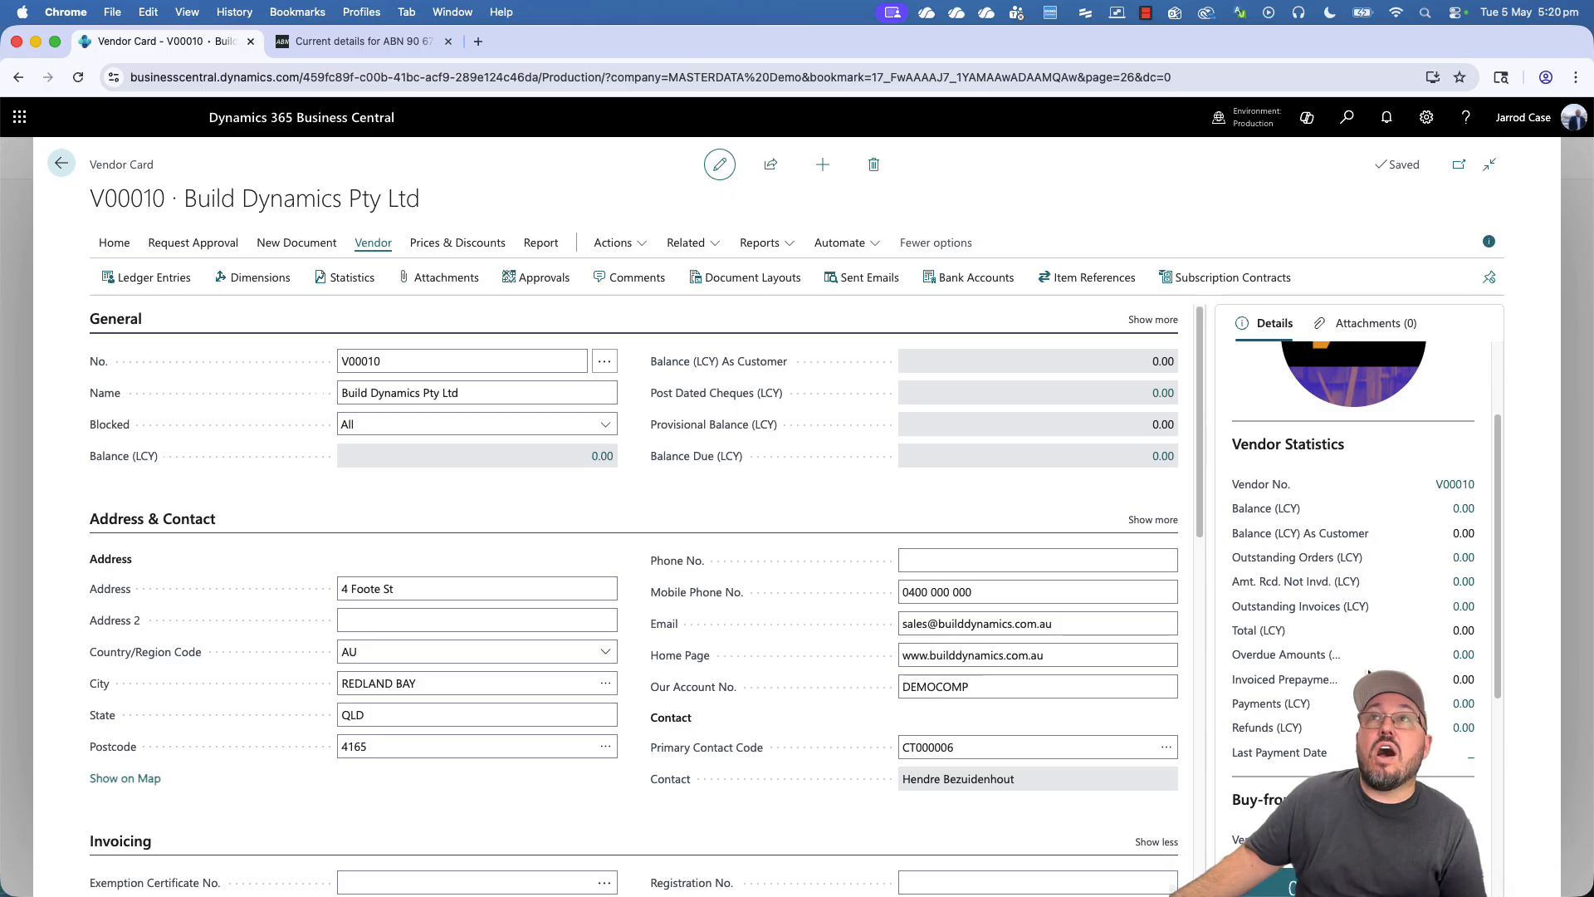
scroll(1370, 640, "up", 3)
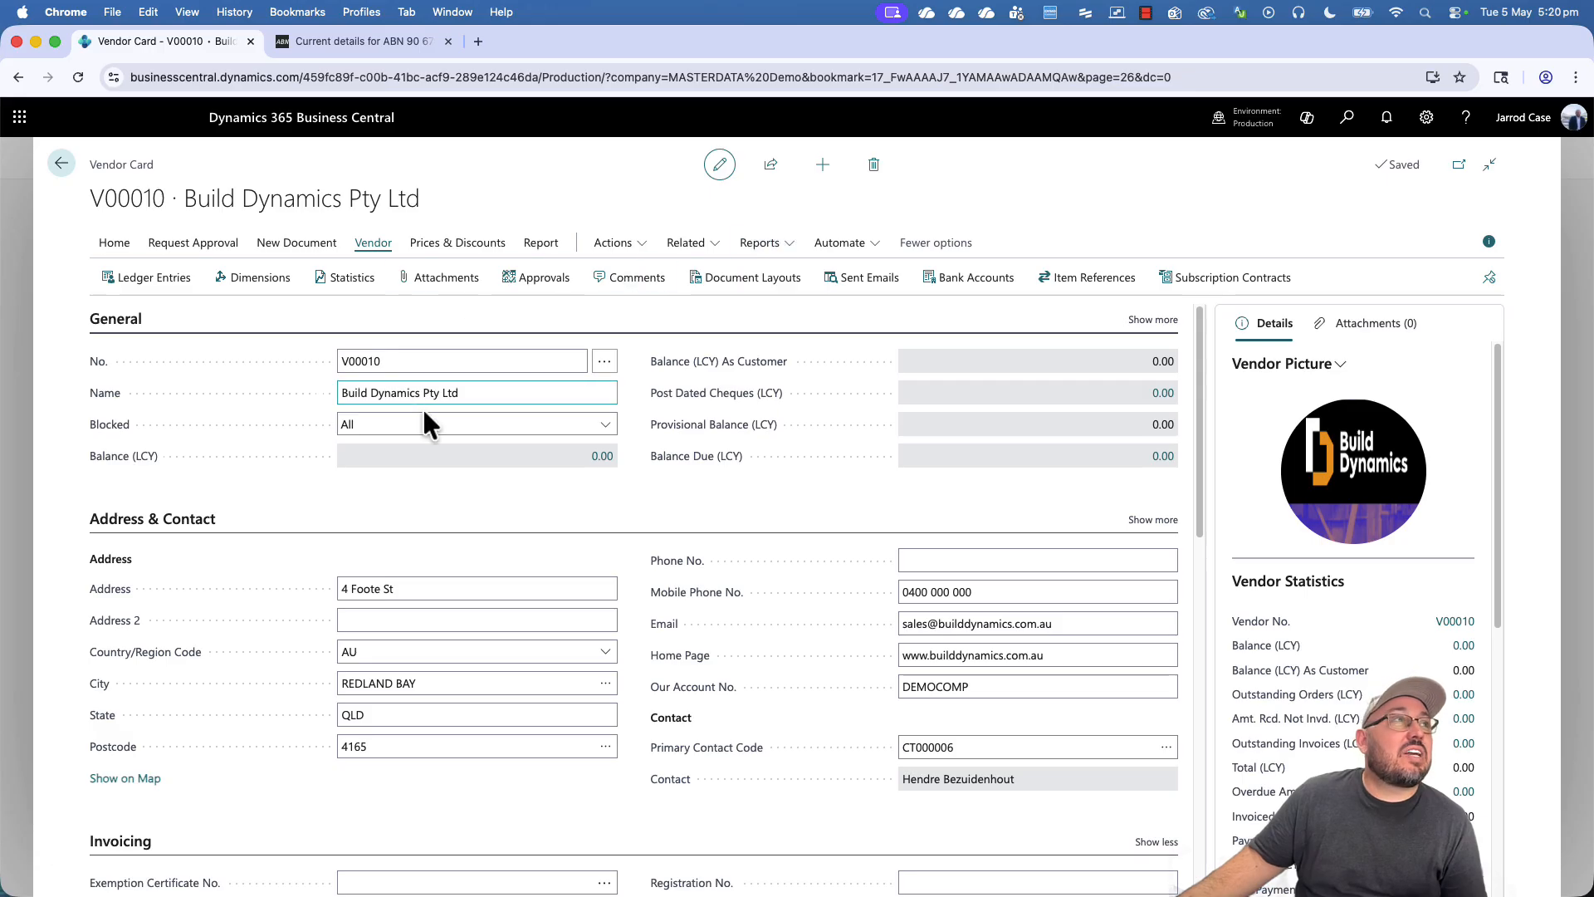
left_click(966, 655)
key("super+a")
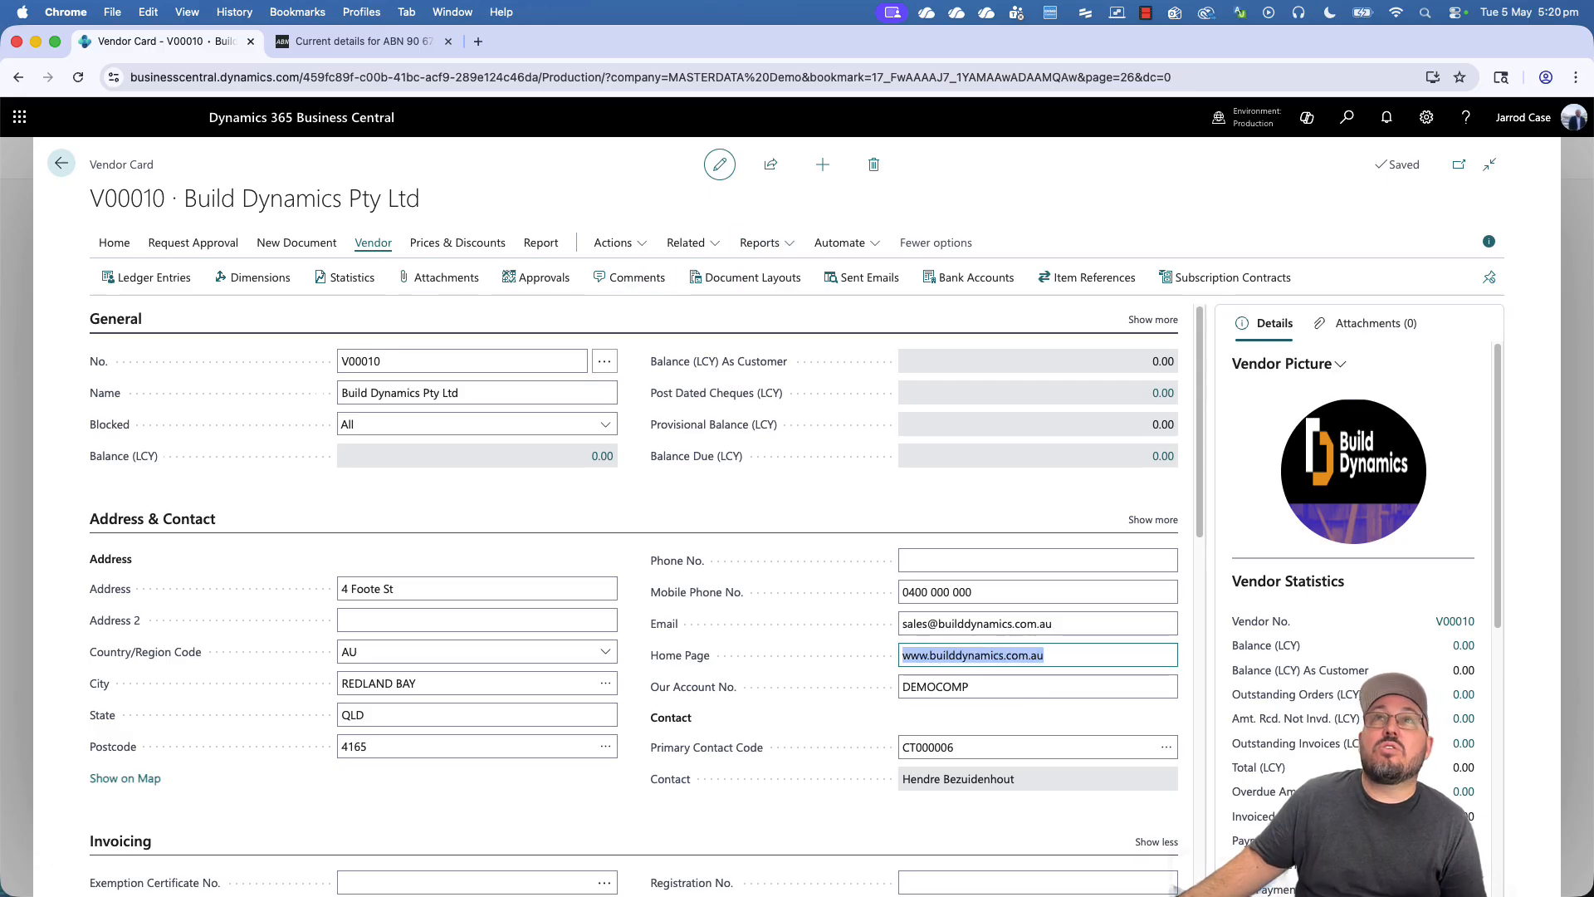
mouse_move(1593, 162)
left_mouse_down()
mouse_move(803, 172)
mouse_move(1593, 166)
left_mouse_up()
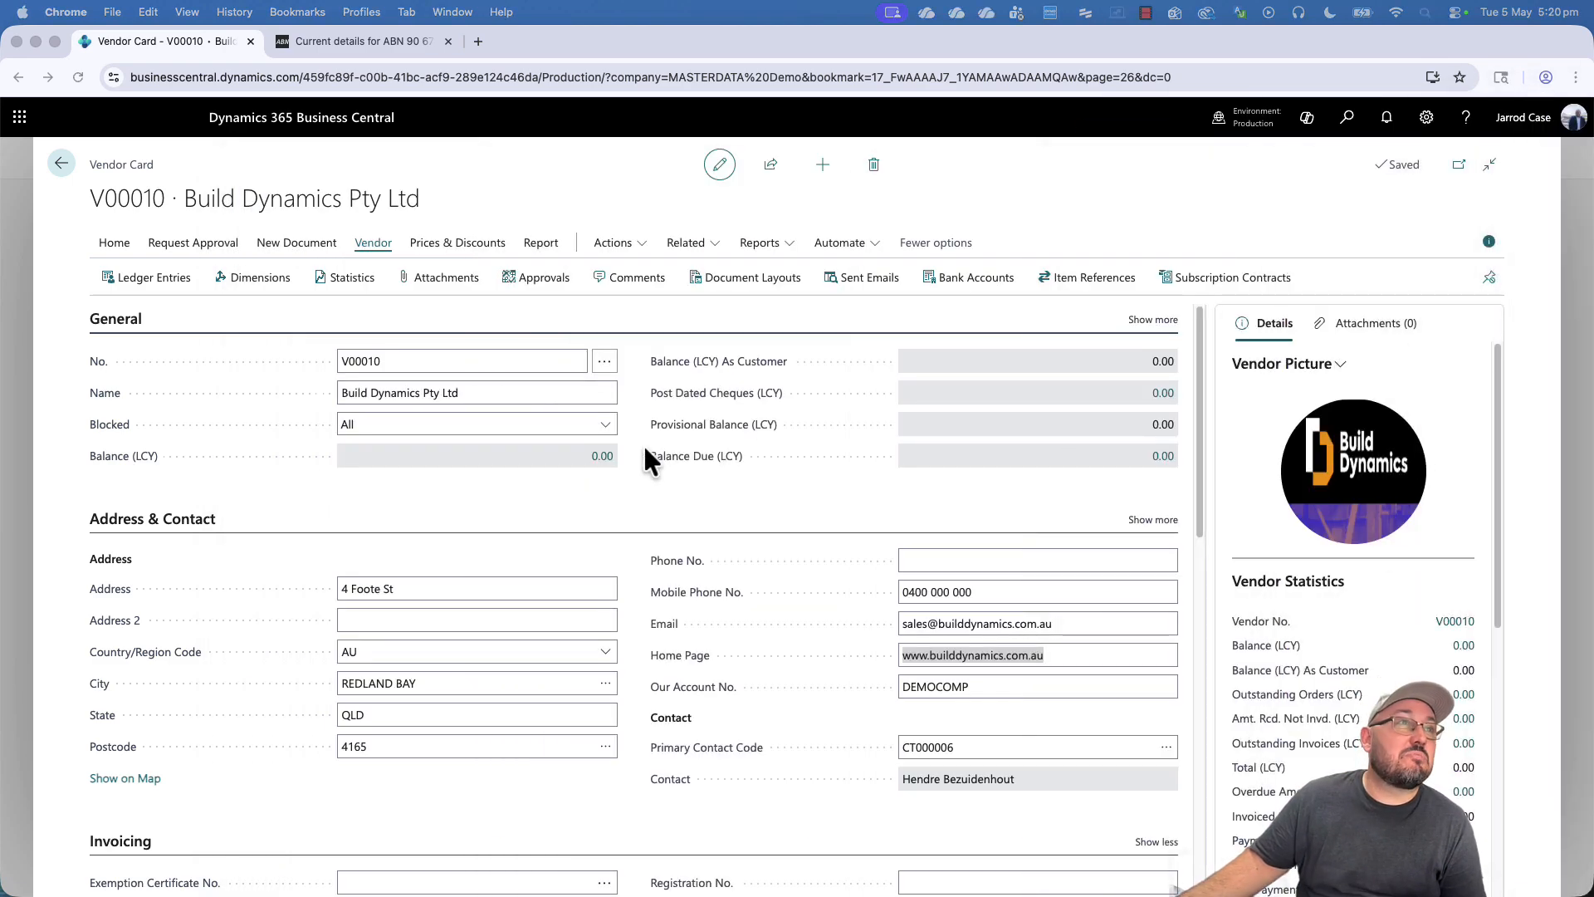
- Show more General fields and set Purchaser Code to JC, leaving Document Sending Profile blank
left_click(516, 488)
scroll(695, 604, "down", 4)
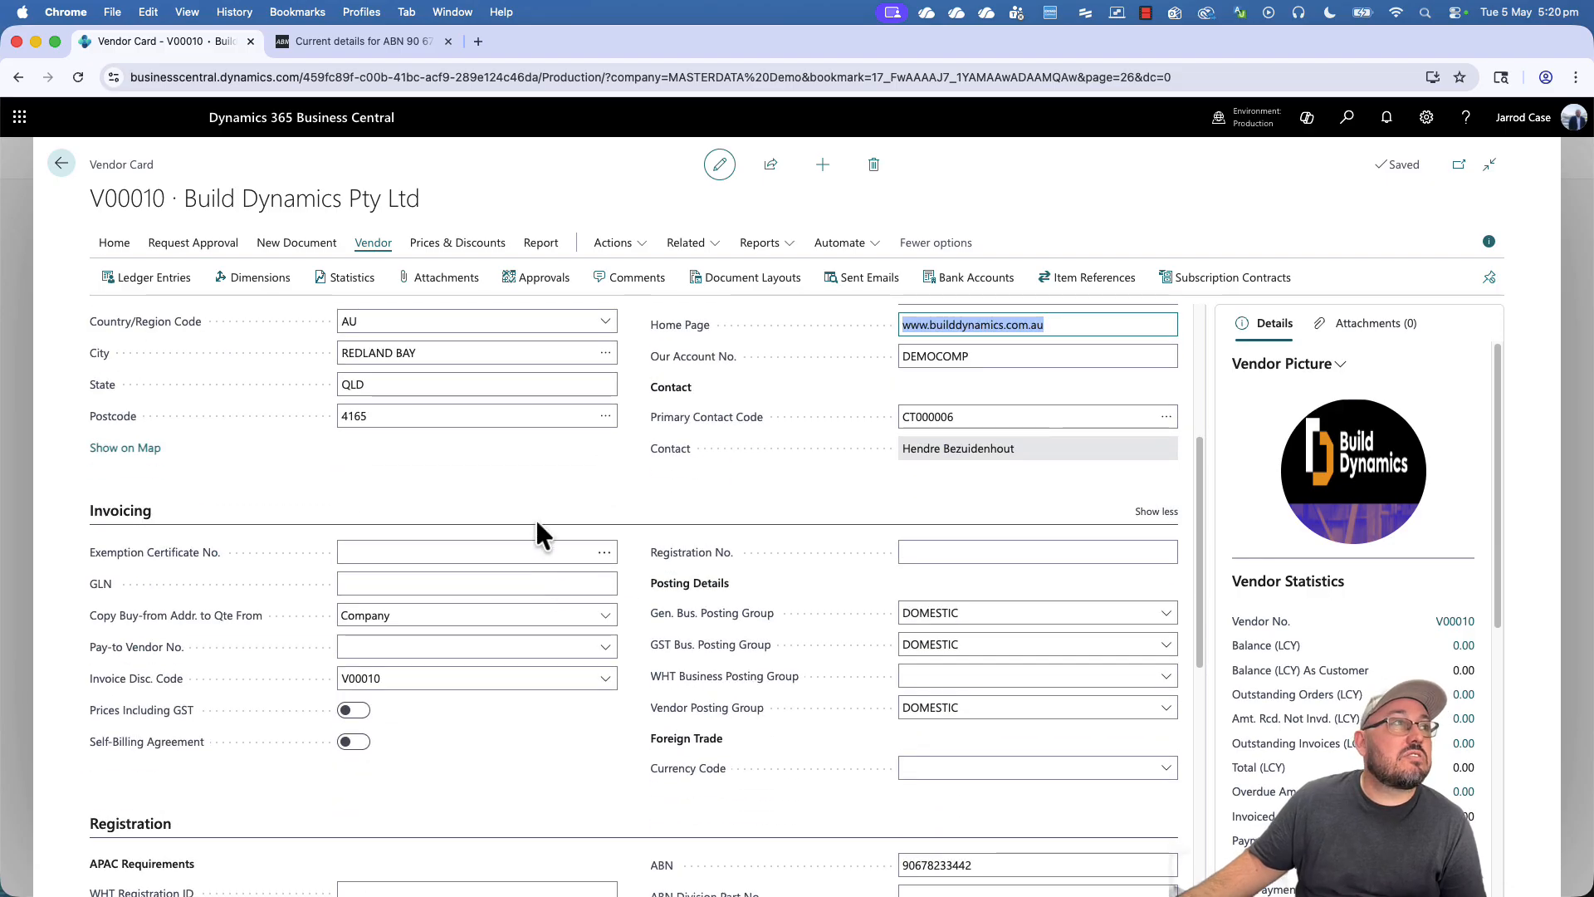
scroll(536, 518, "up", 4)
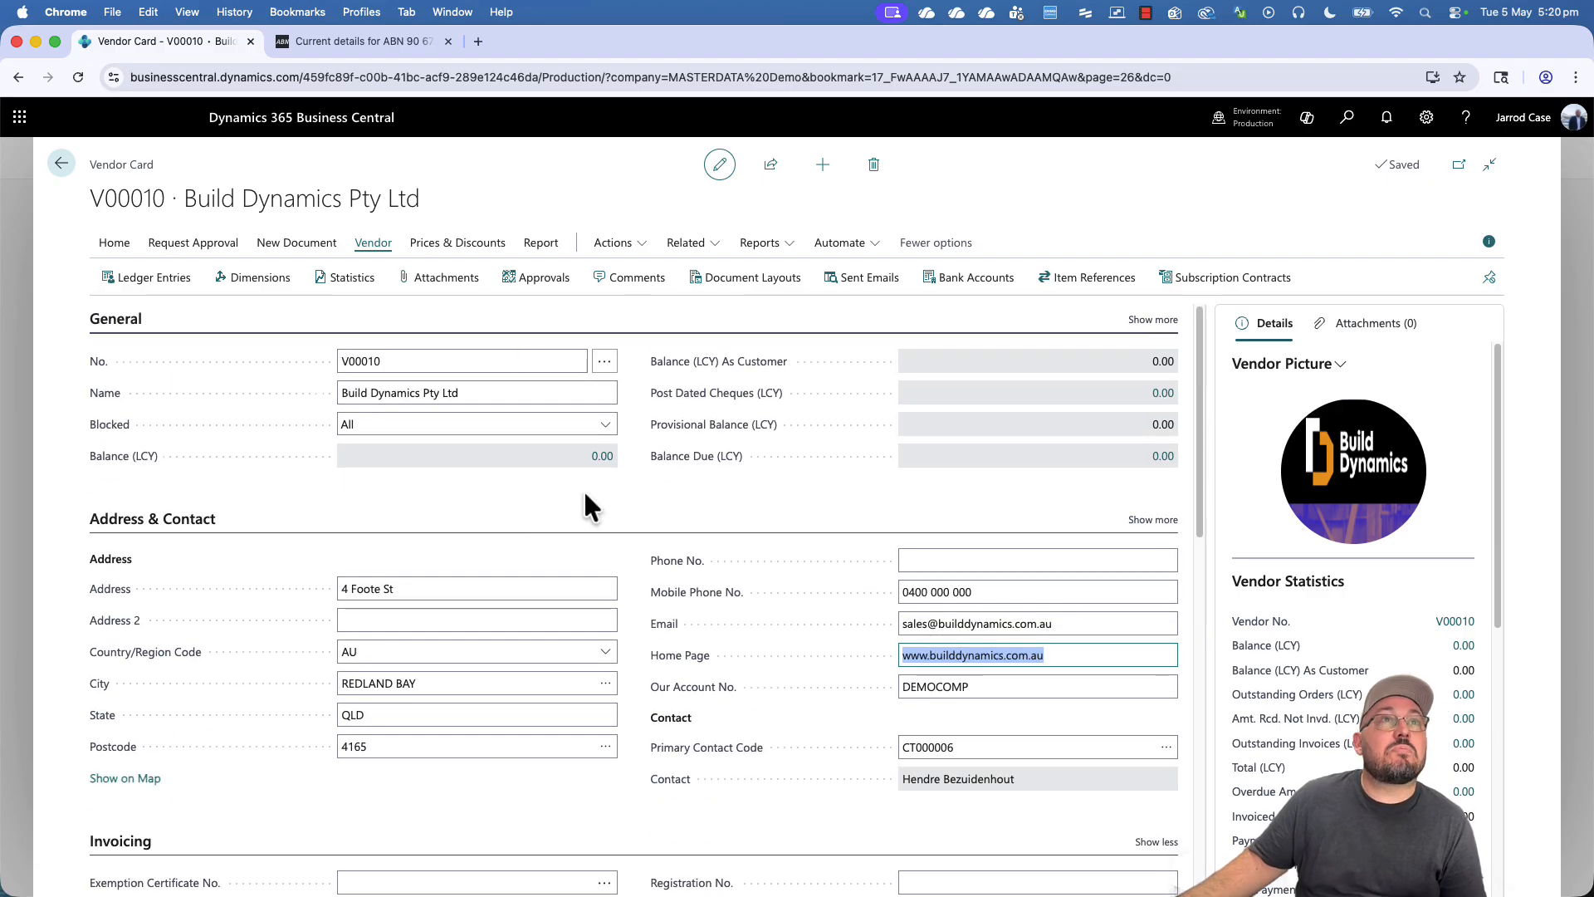
left_click(1153, 320)
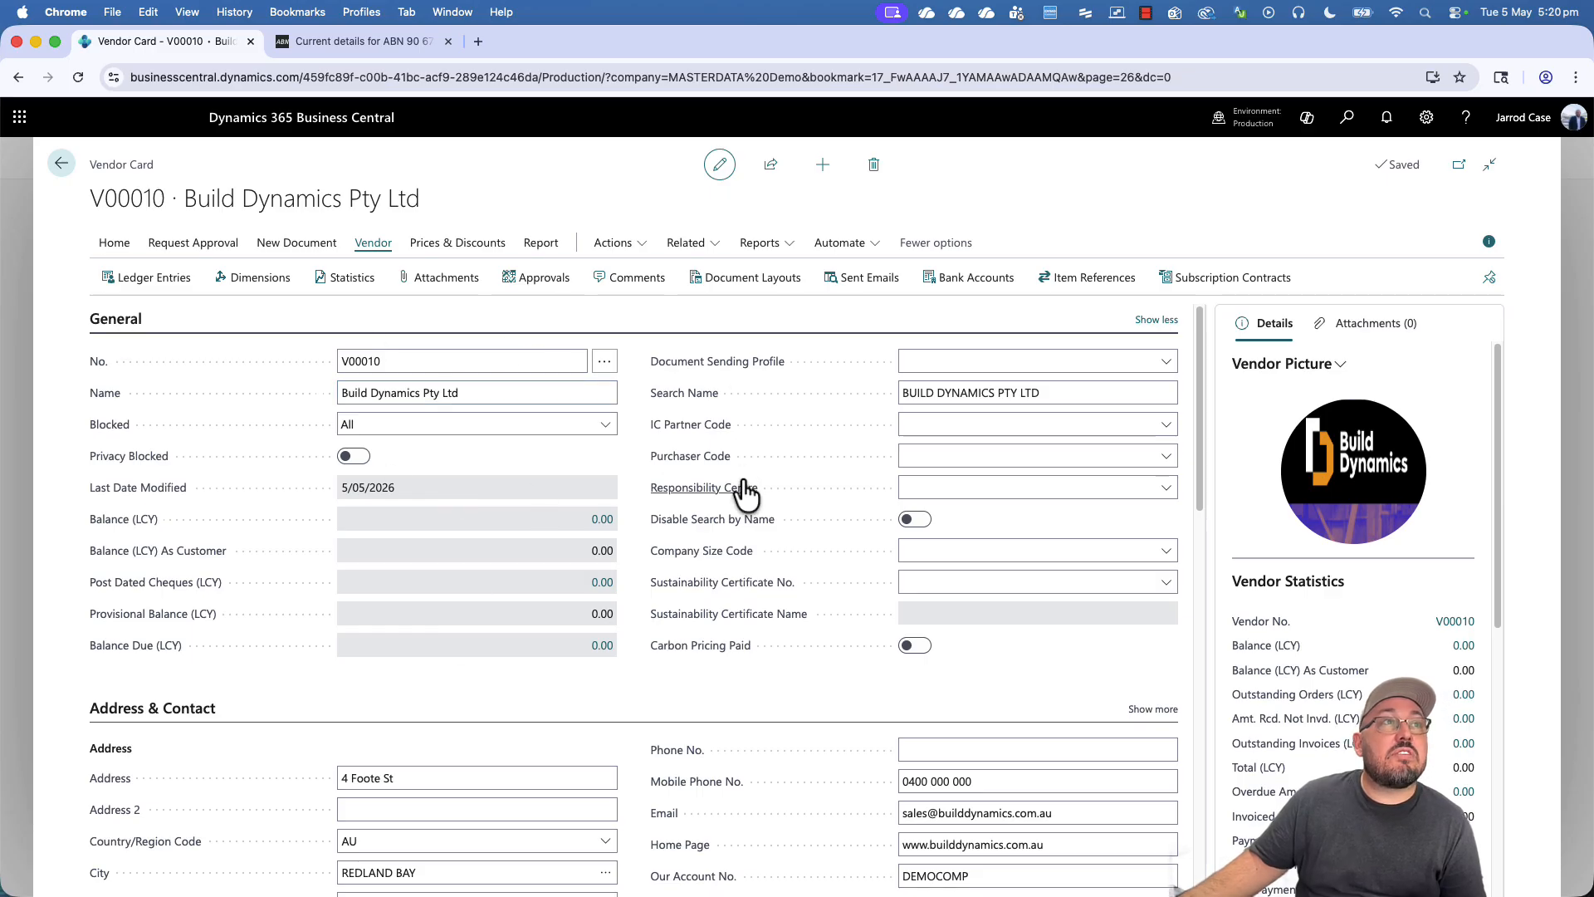
left_click(927, 455)
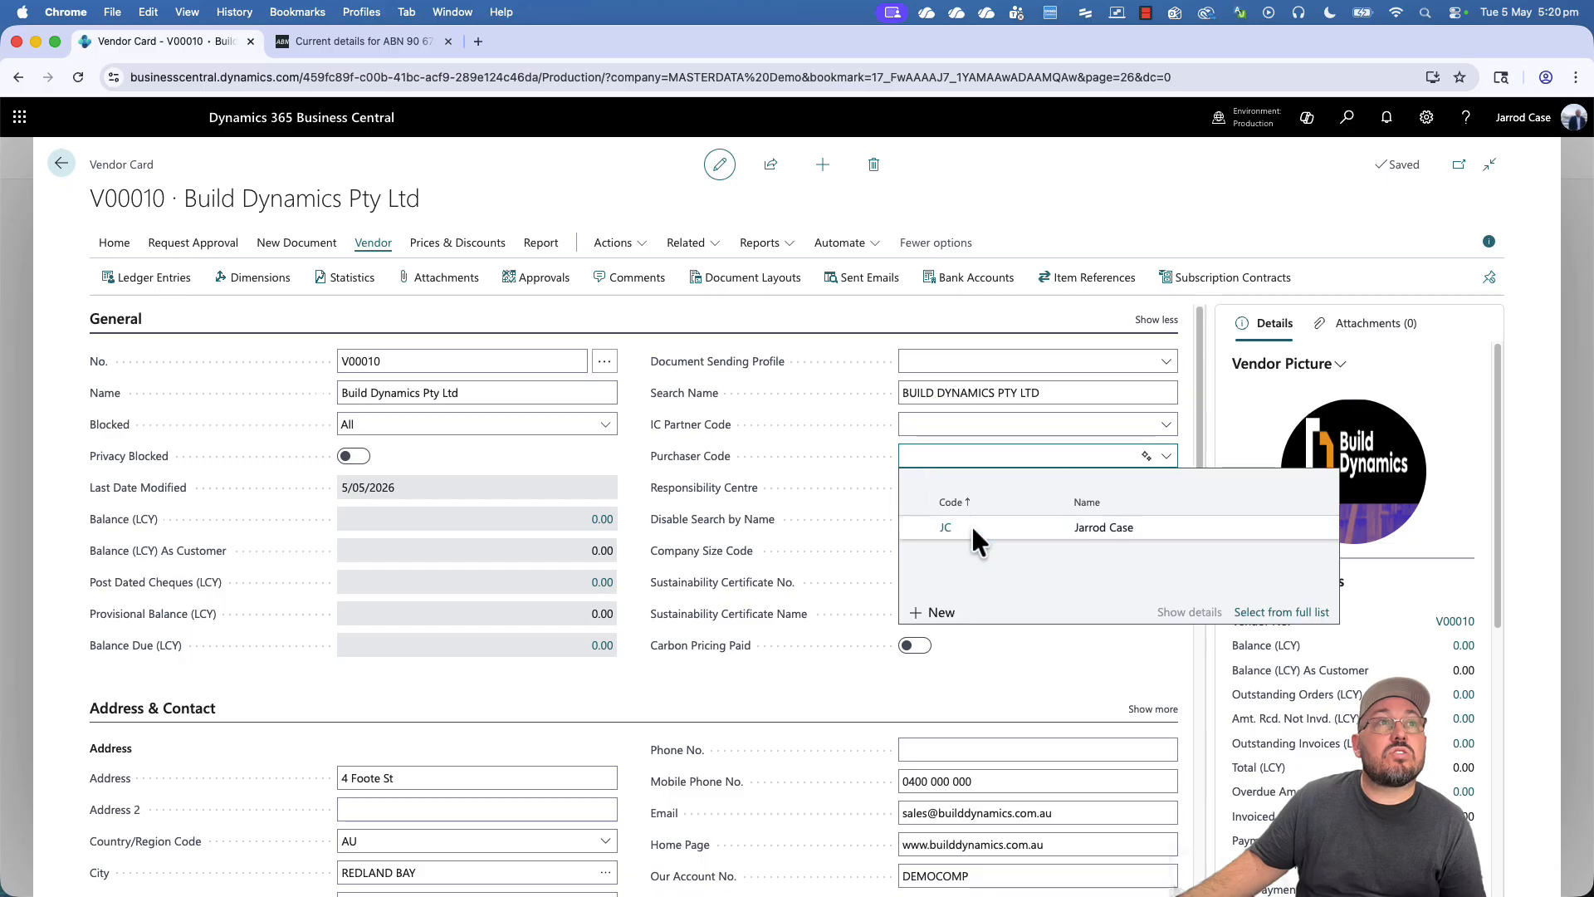
left_click(961, 523)
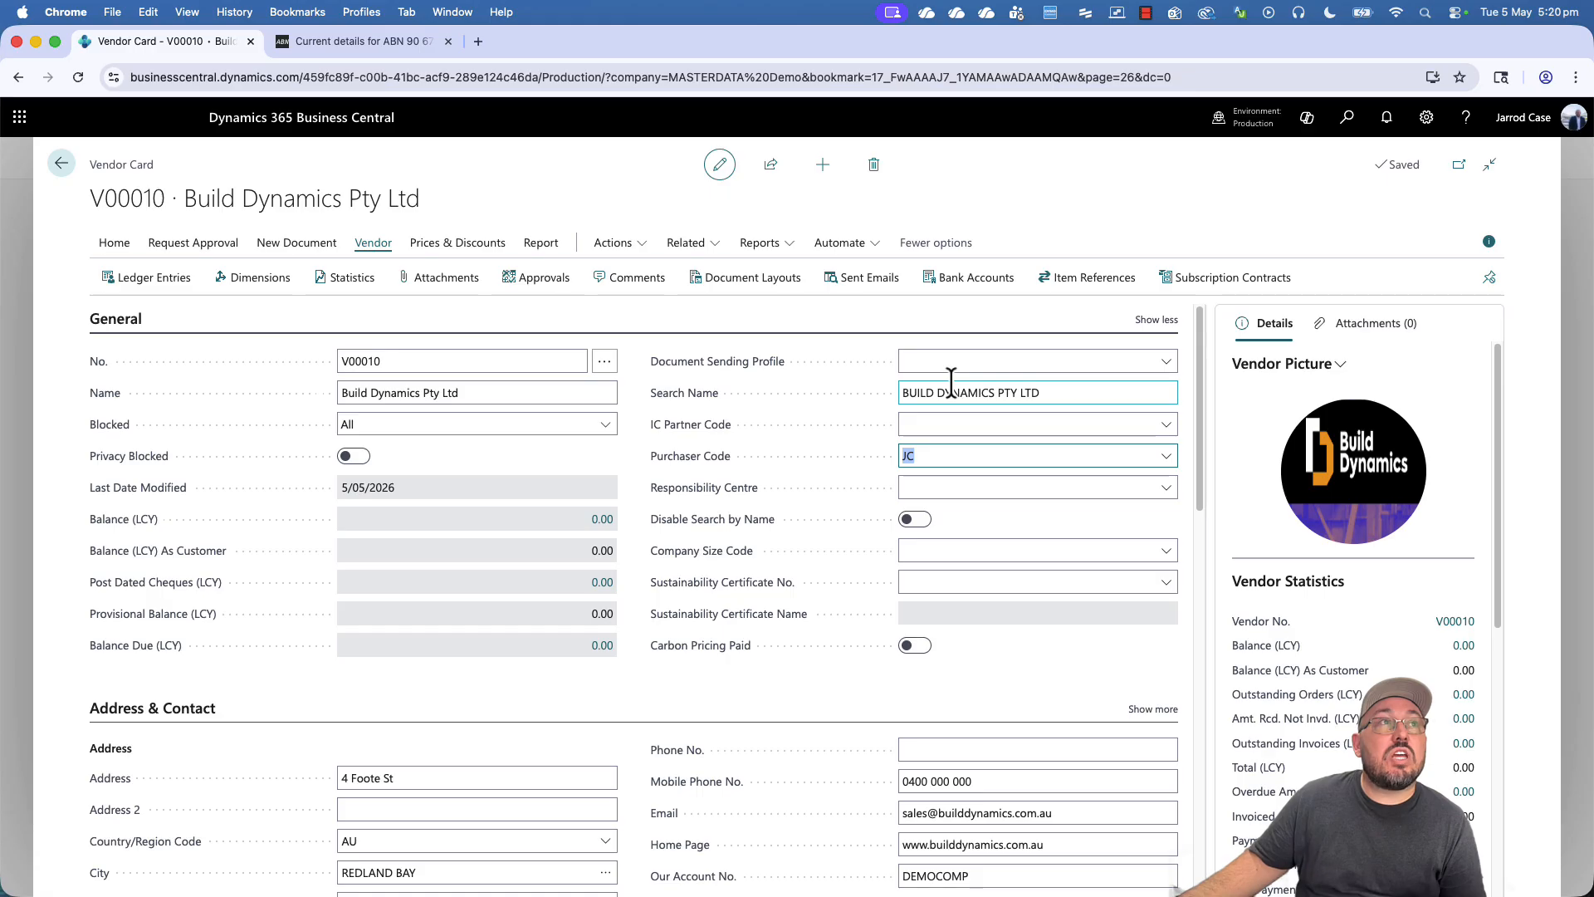
left_click(959, 357)
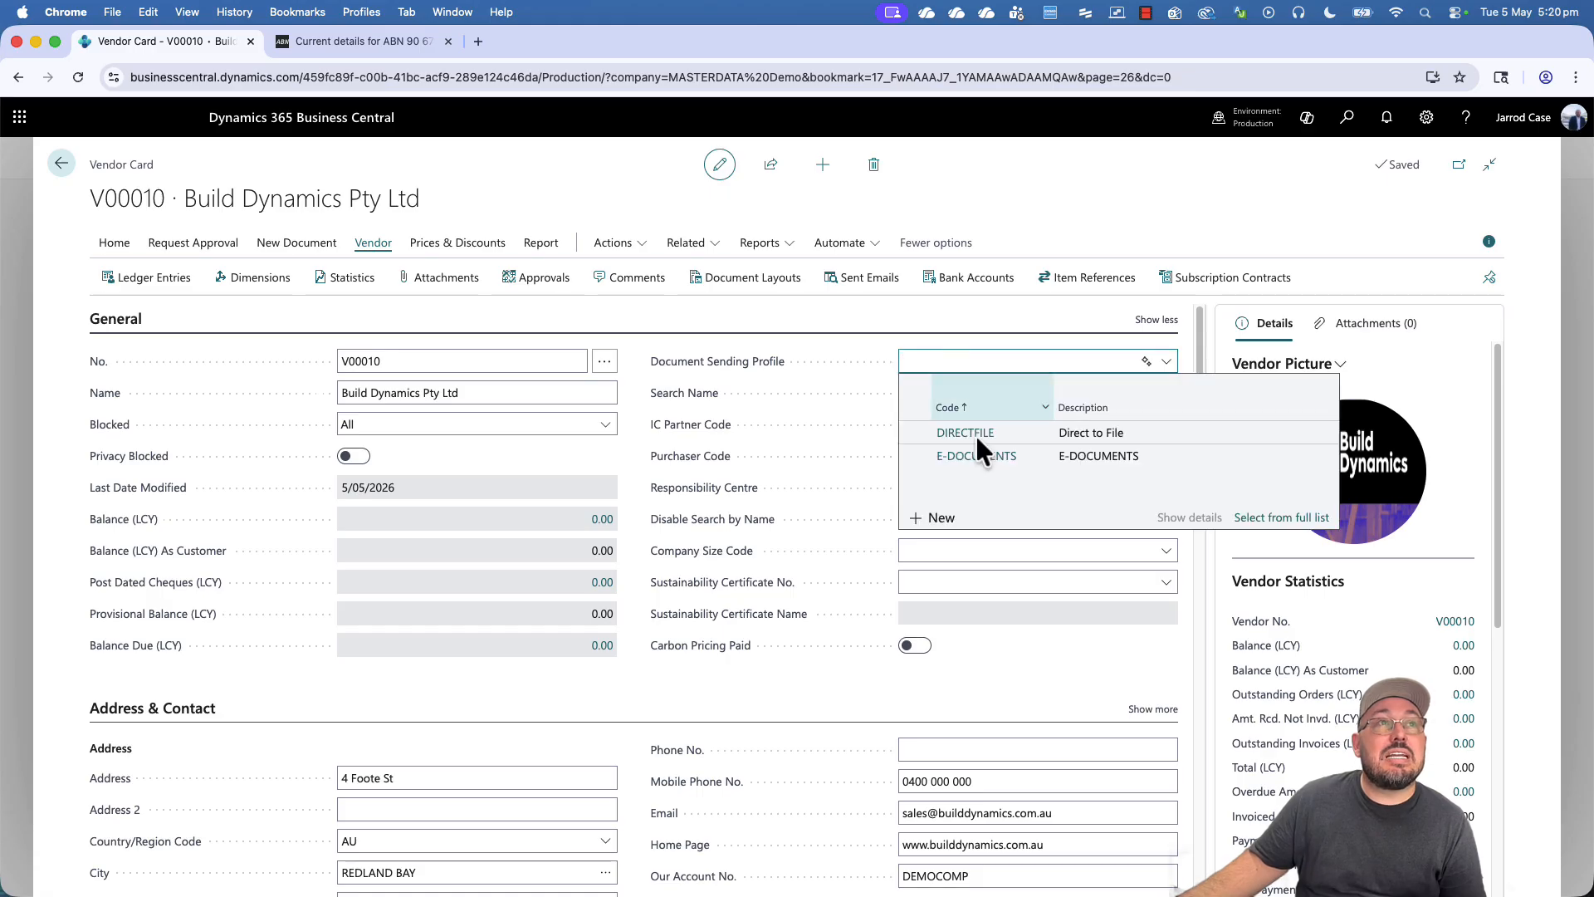
left_click(835, 657)
left_click(938, 584)
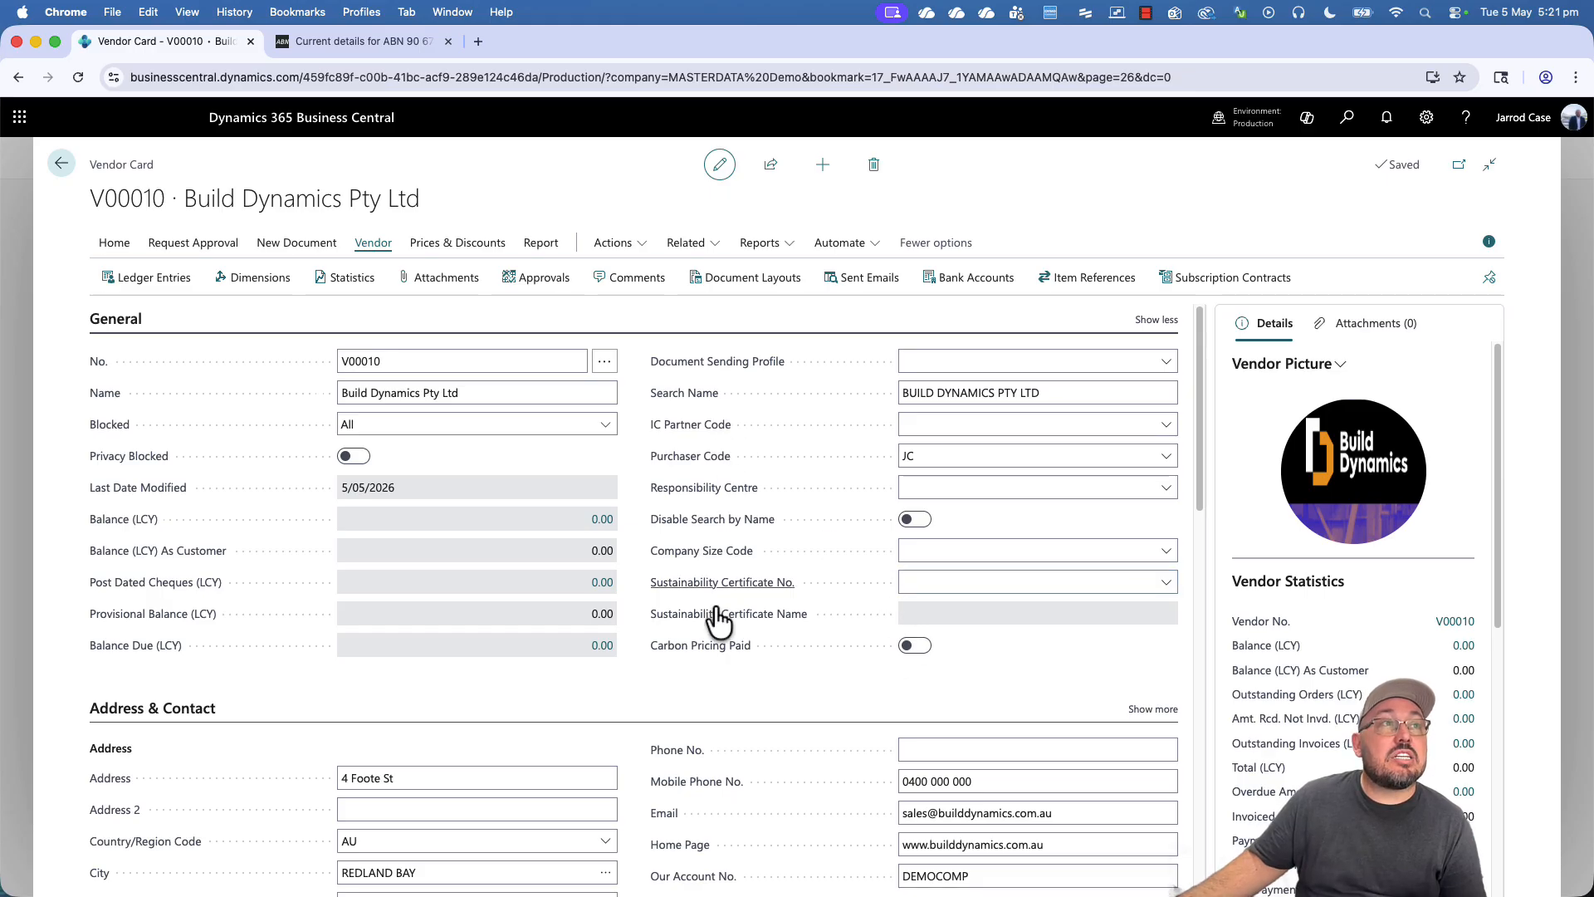
- Enter the vendor's landline number in Phone No. and accept the Duplicate Contacts prompt
scroll(719, 695, "down", 2)
scroll(716, 686, "down", 3)
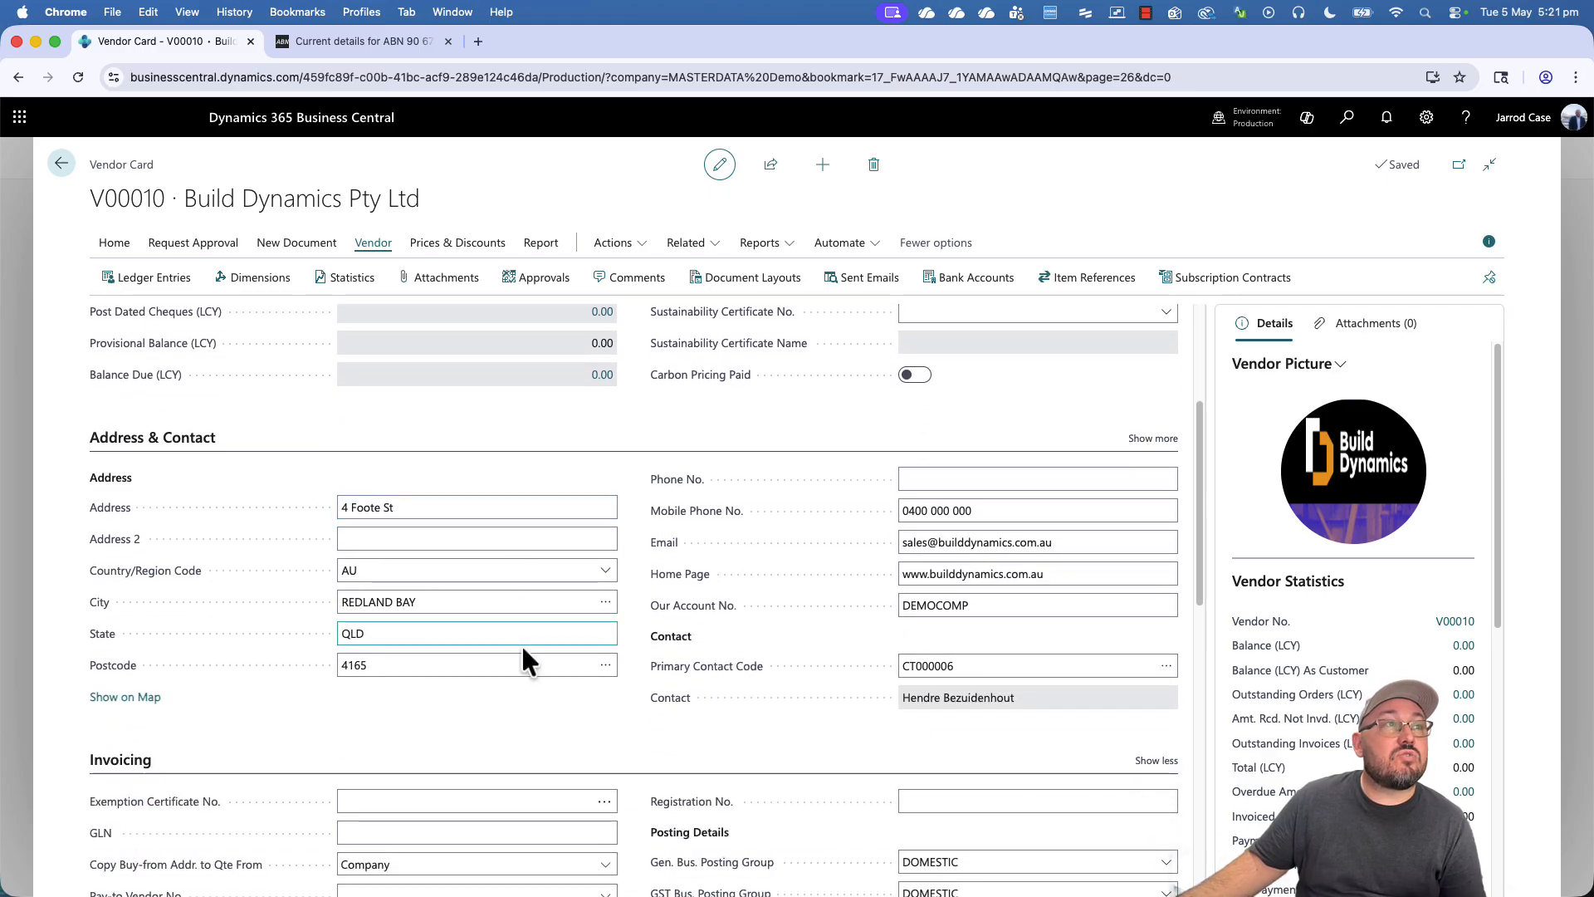
left_click(1146, 439)
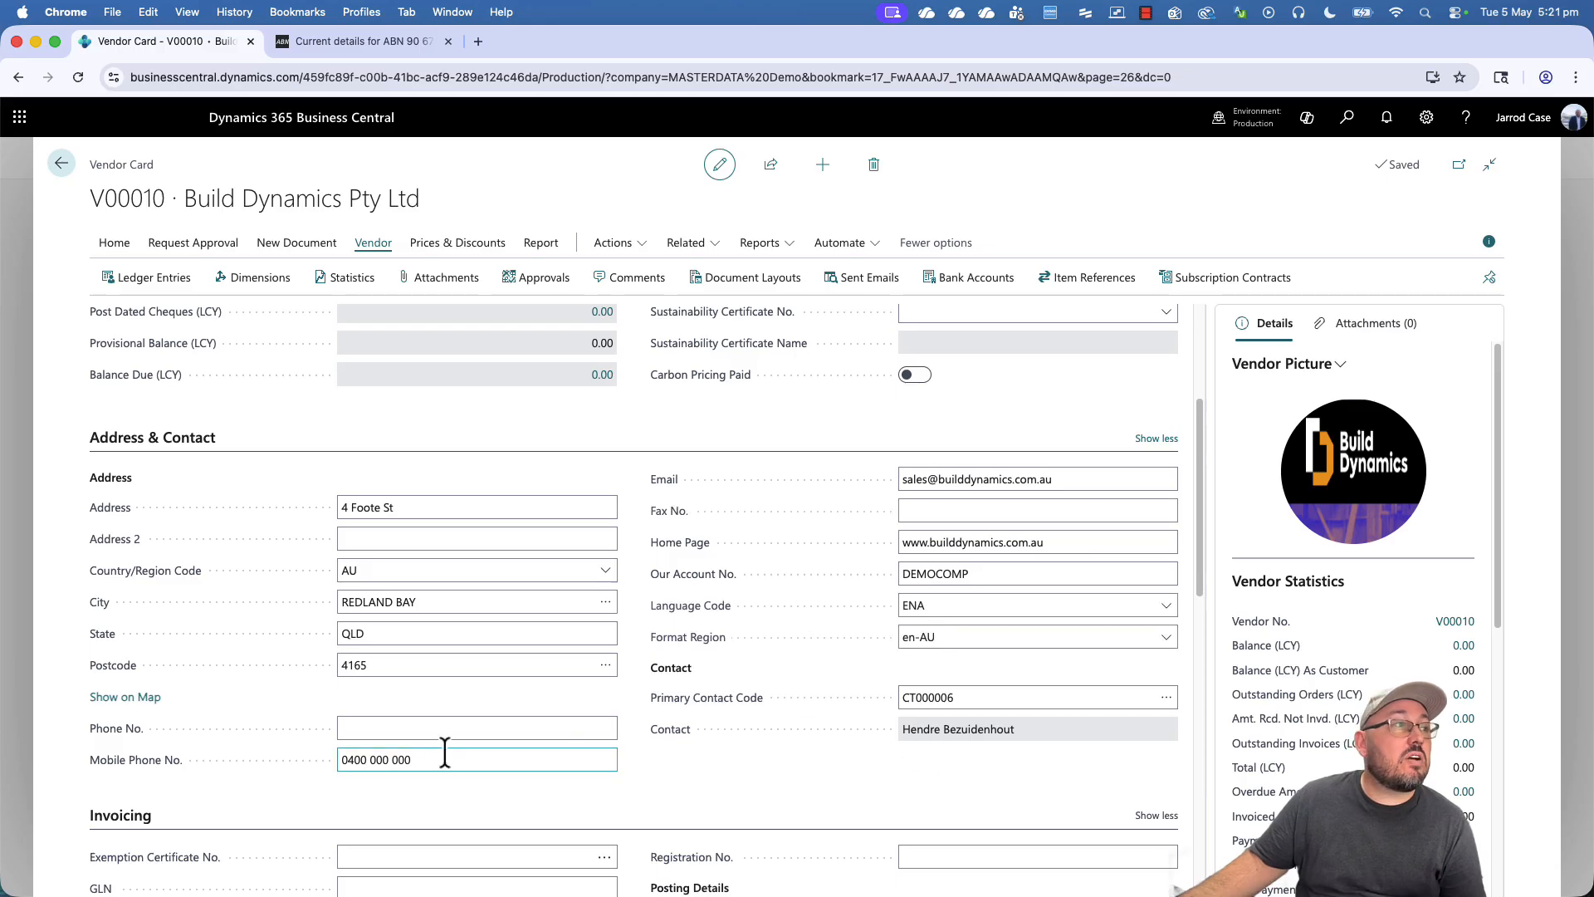
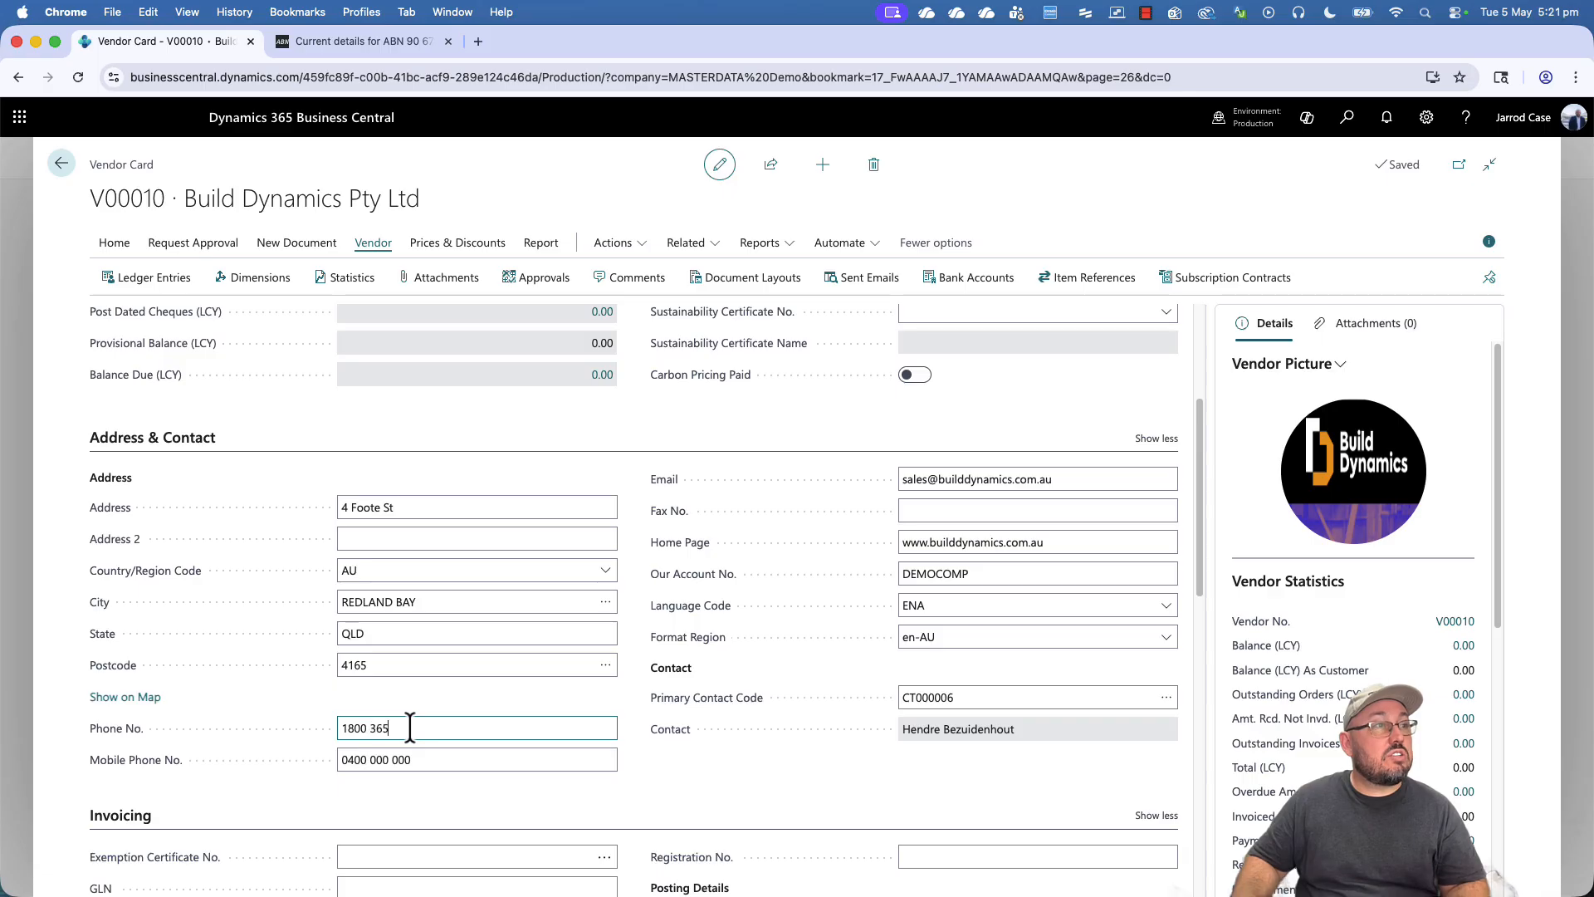
left_click(490, 700)
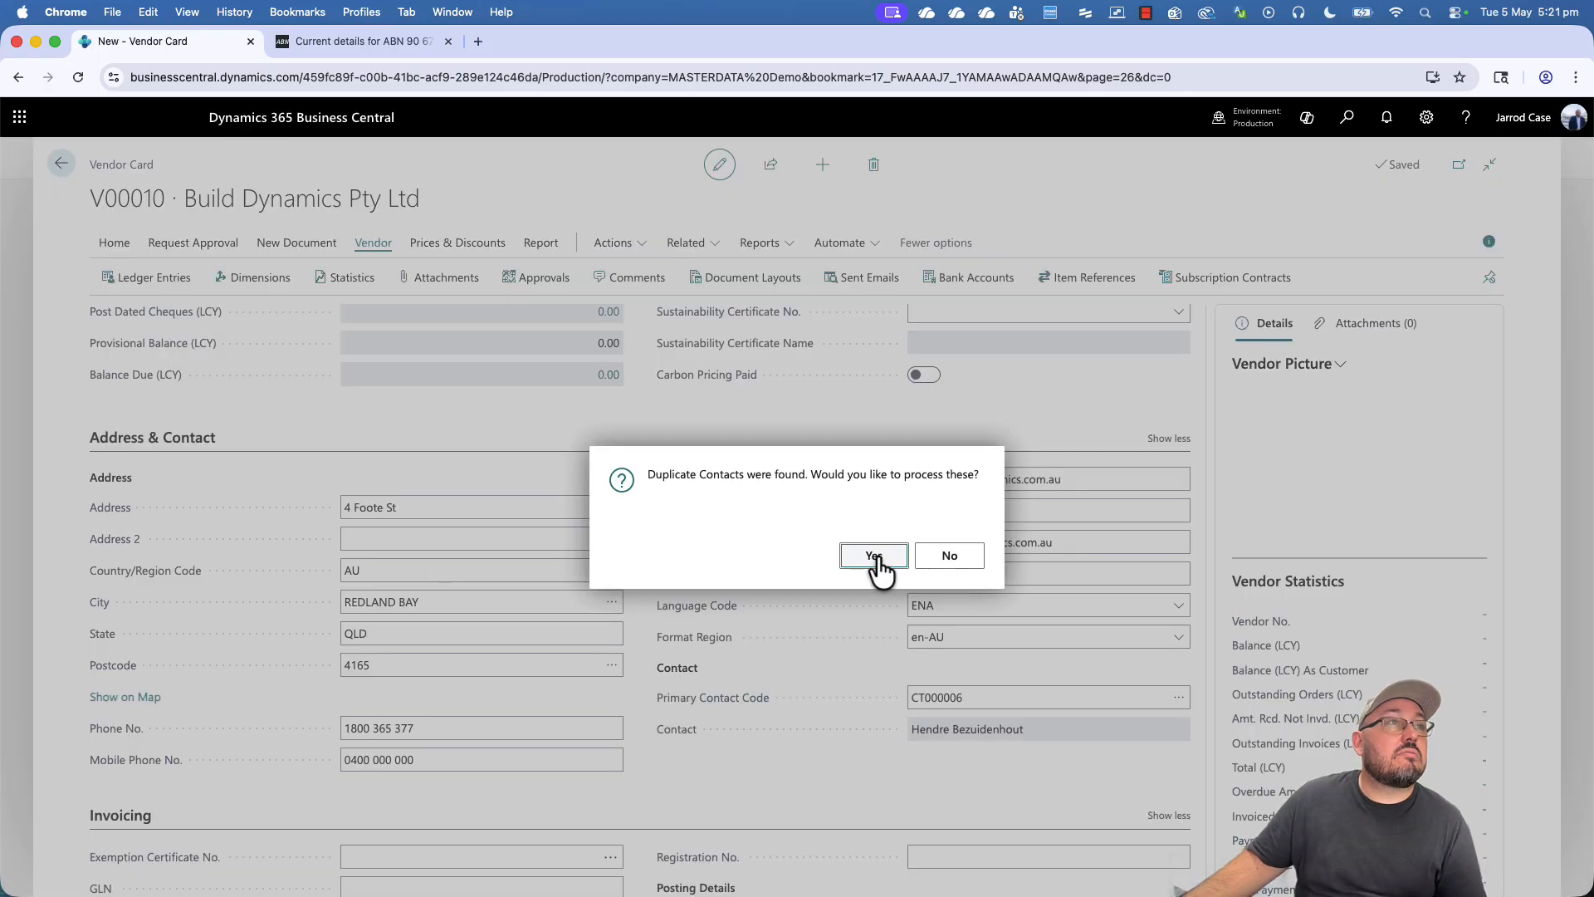
left_click(945, 556)
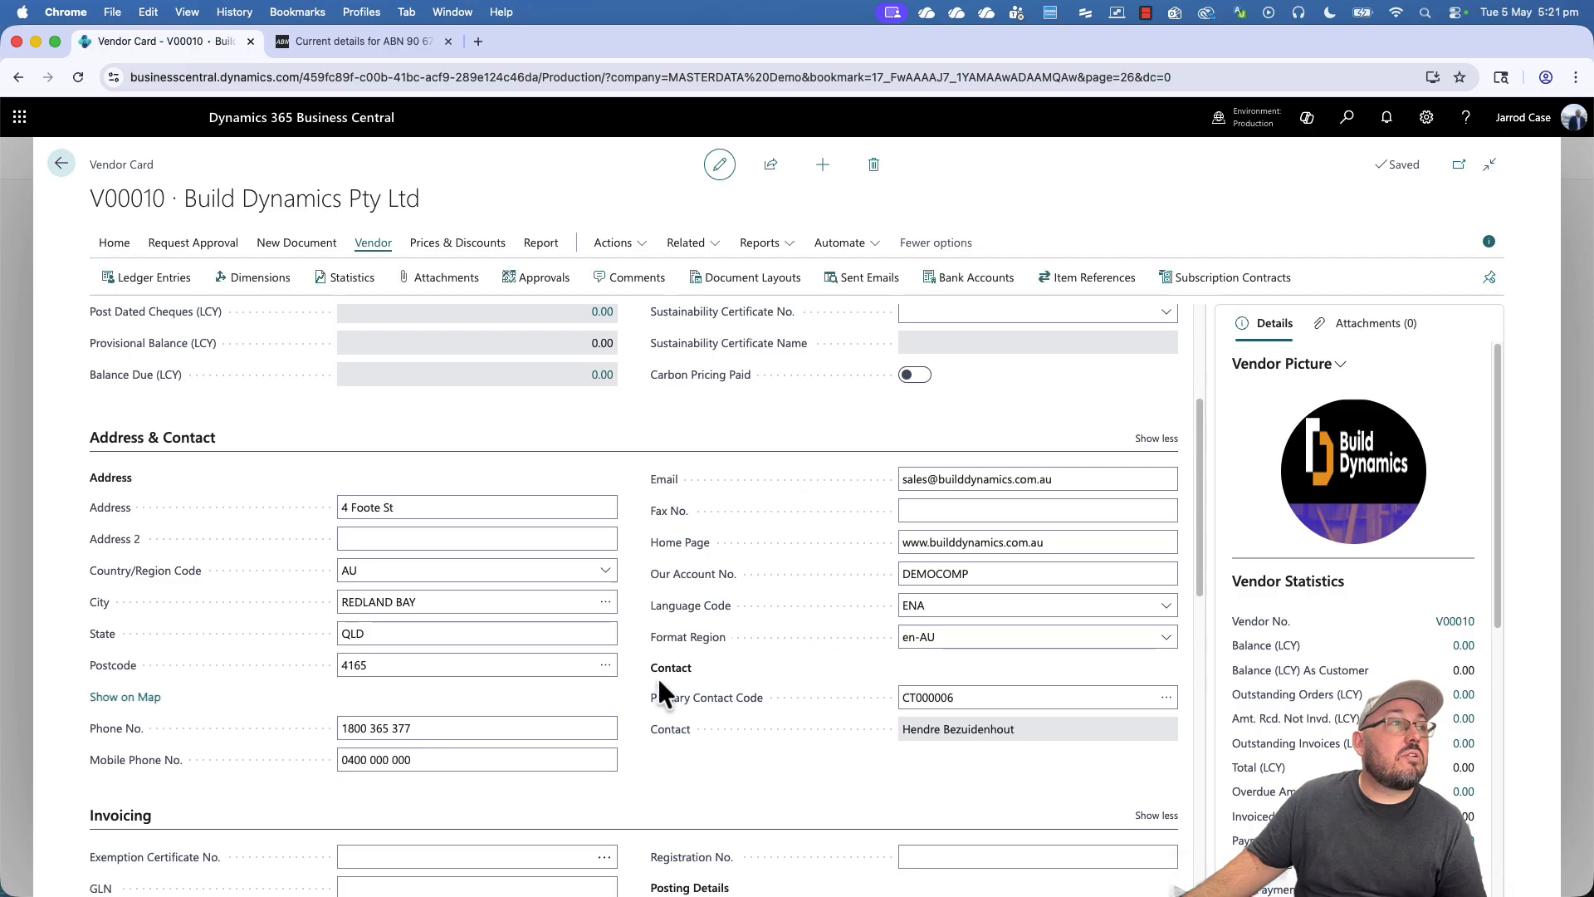
scroll(652, 691, "down", 3)
scroll(634, 669, "down", 2)
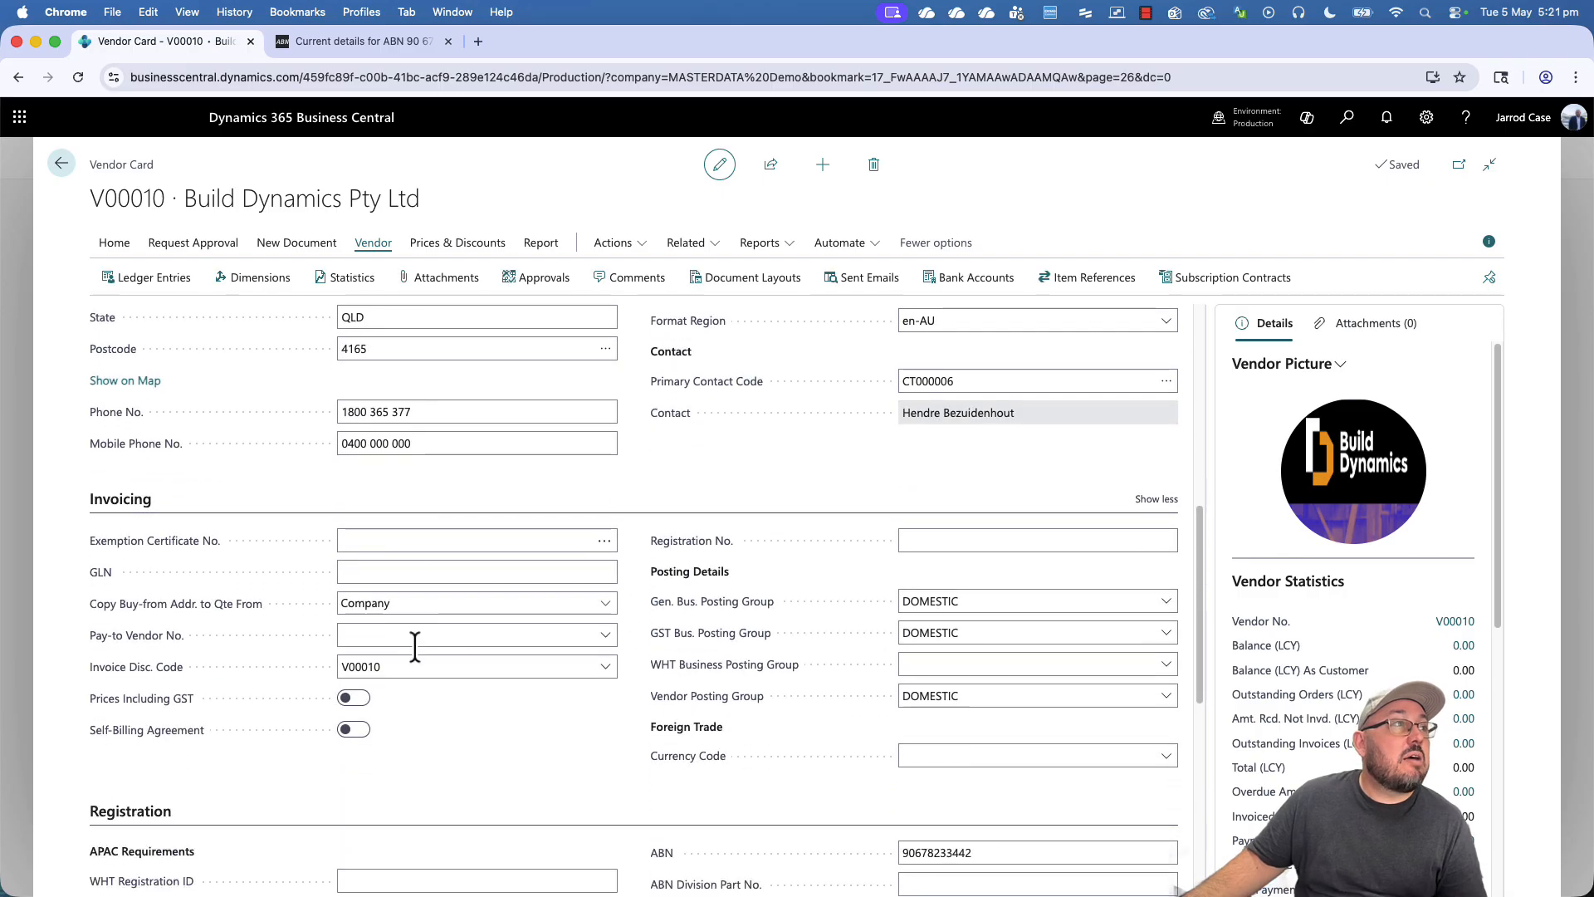
- Review the vendor's Exemption Certificate No., GLN and ABN fields
left_click(385, 540)
left_click(409, 571)
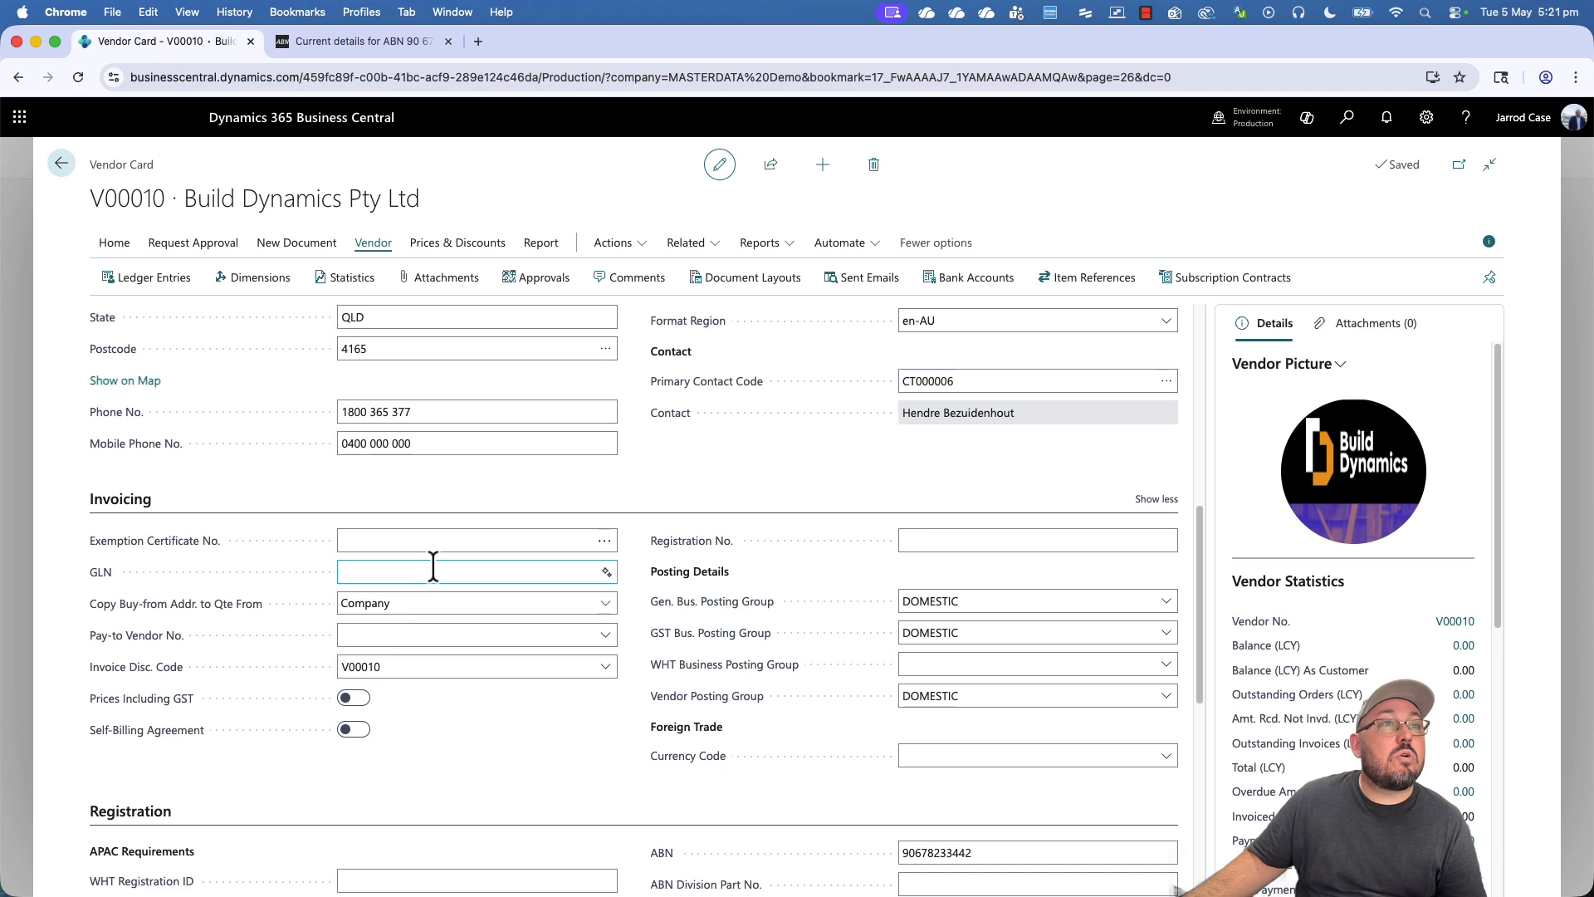
scroll(452, 645, "down", 3)
left_click(1017, 681)
scroll(1014, 675, "up", 2)
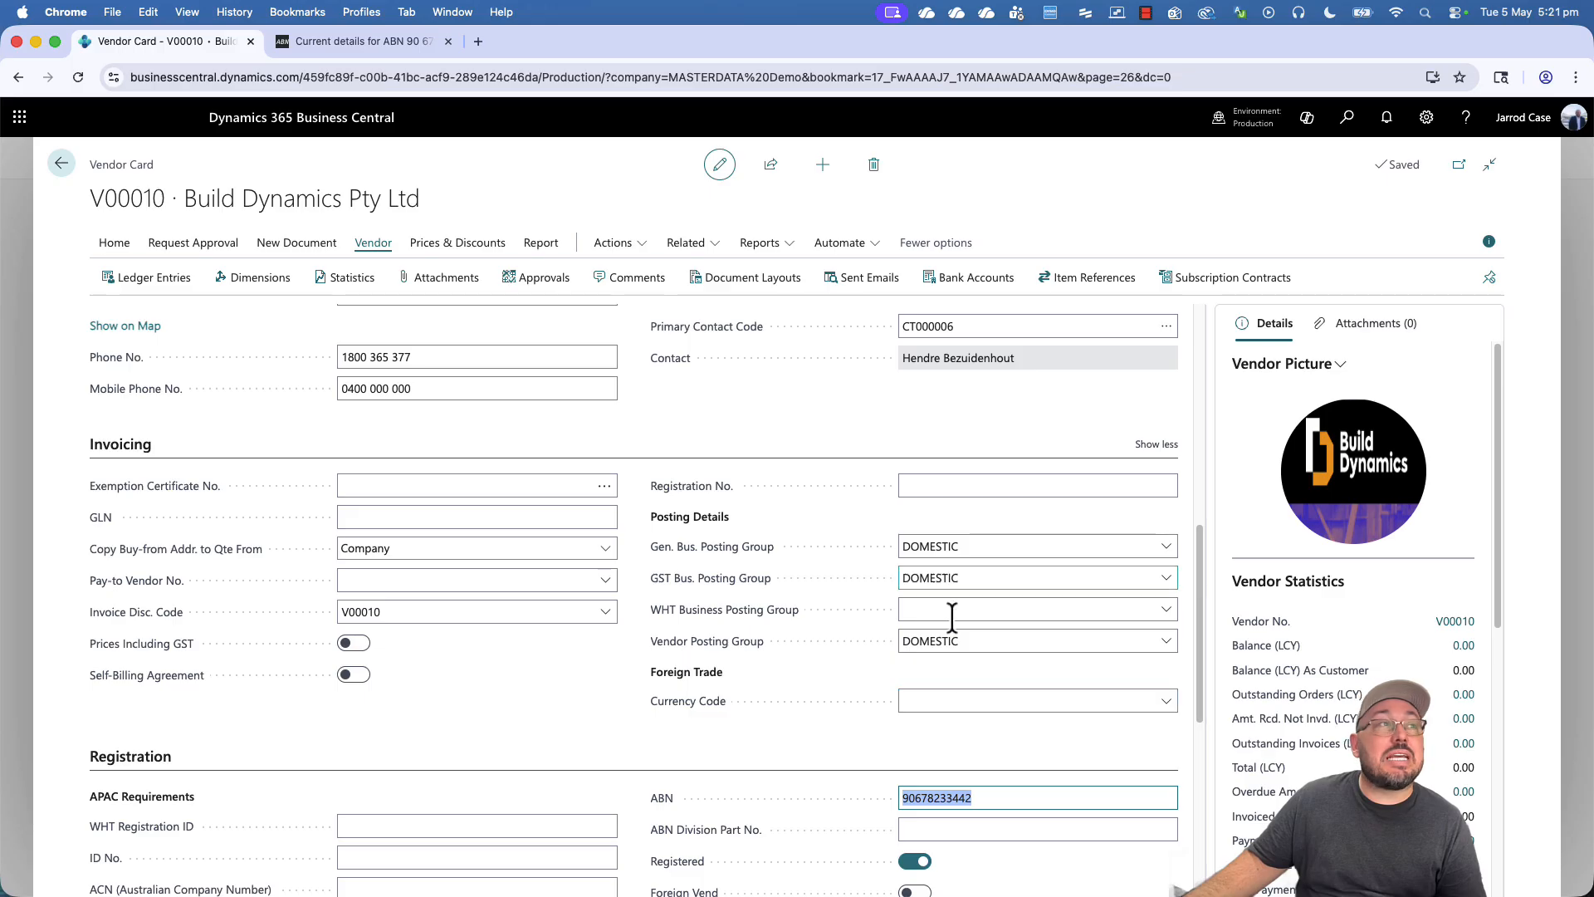
- Expand Payments, check Prepayment % and Priority 0, and confirm the 5D Lead Time Calculation
scroll(511, 656, "down", 3)
scroll(516, 669, "down", 6)
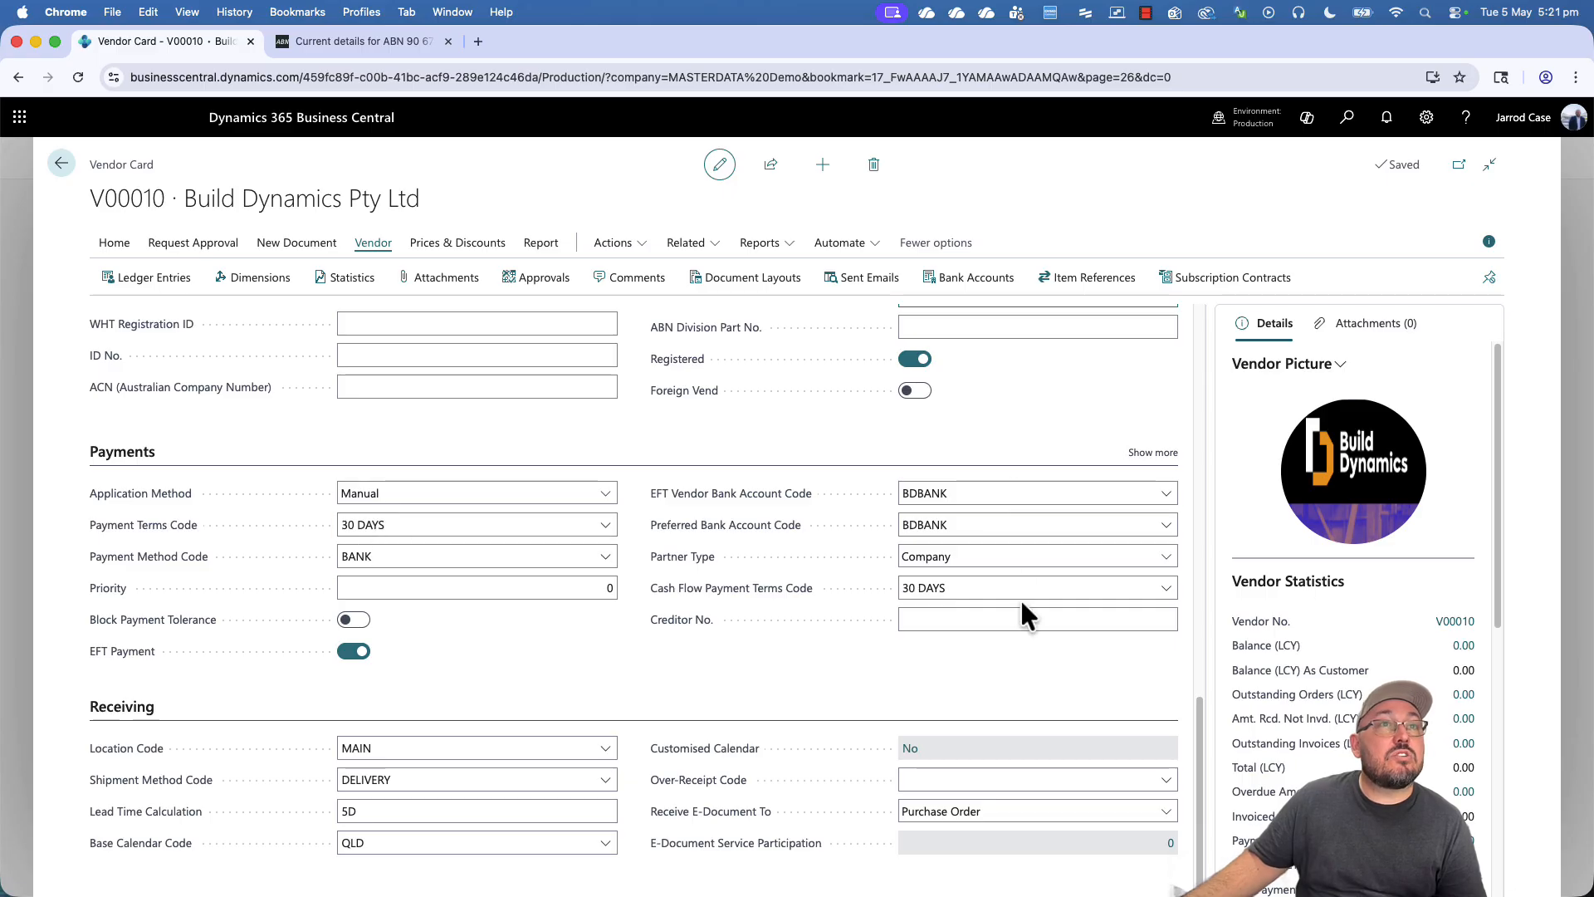
left_click(1154, 453)
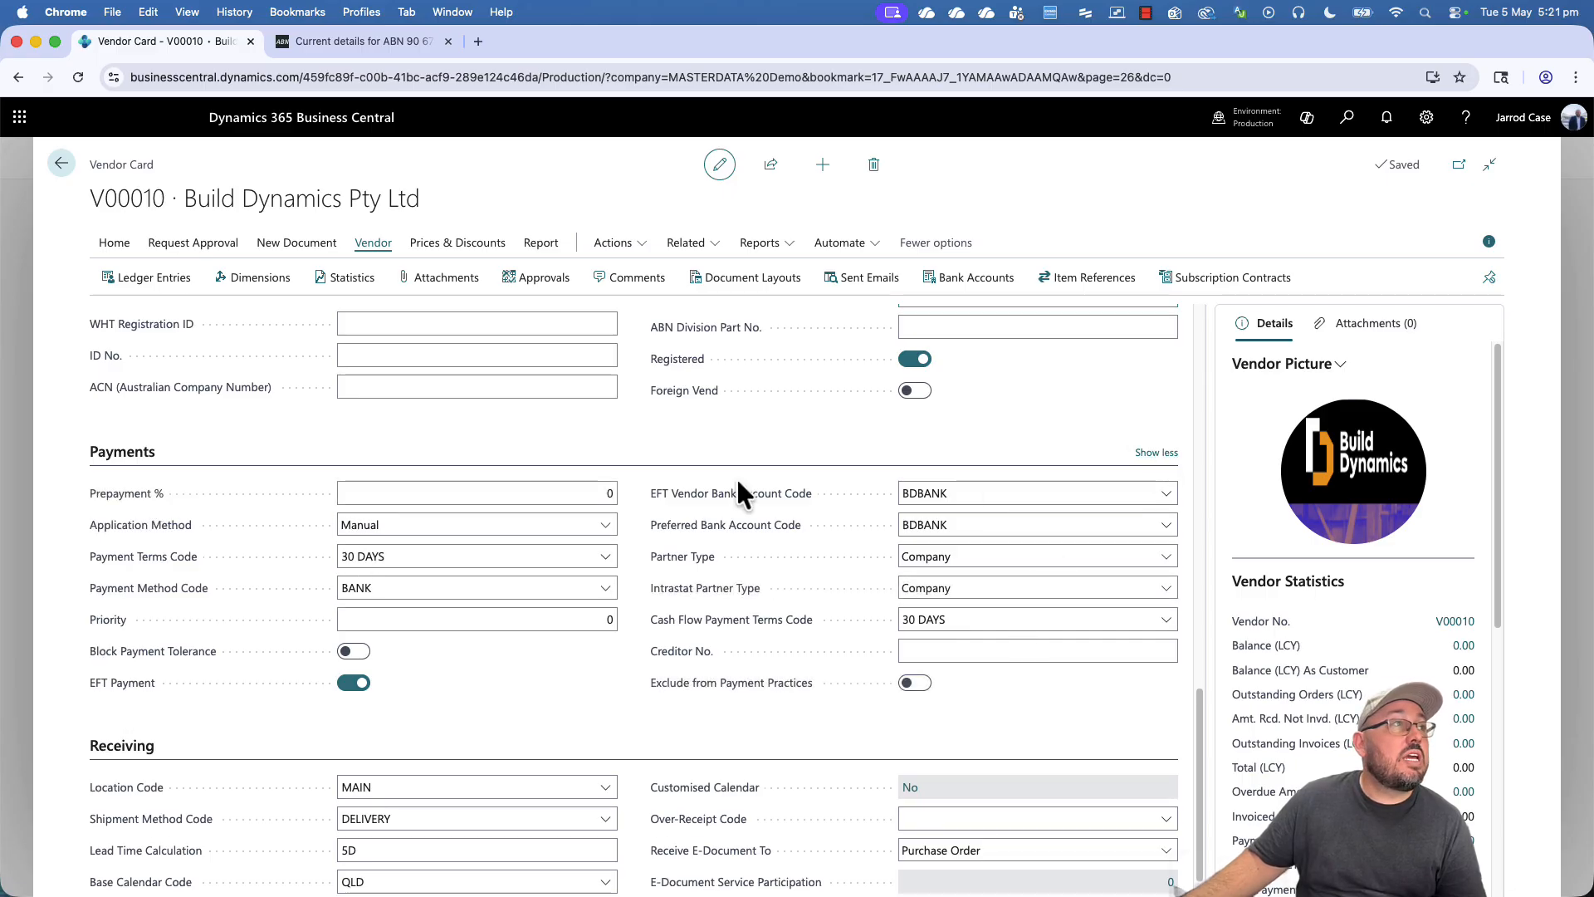
left_click(495, 498)
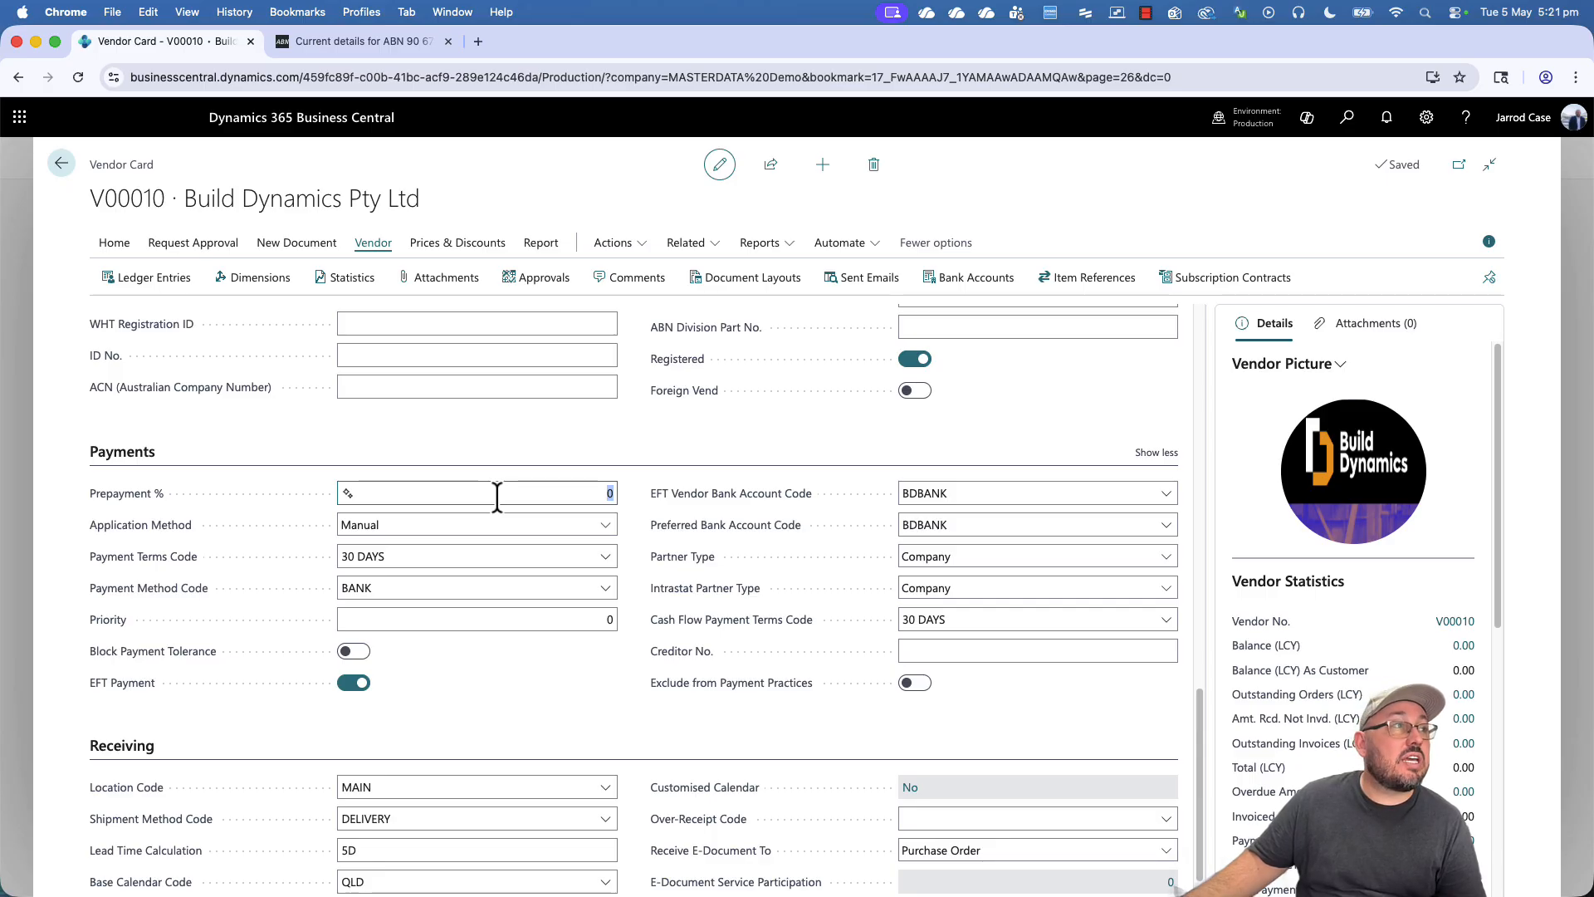
left_click(540, 620)
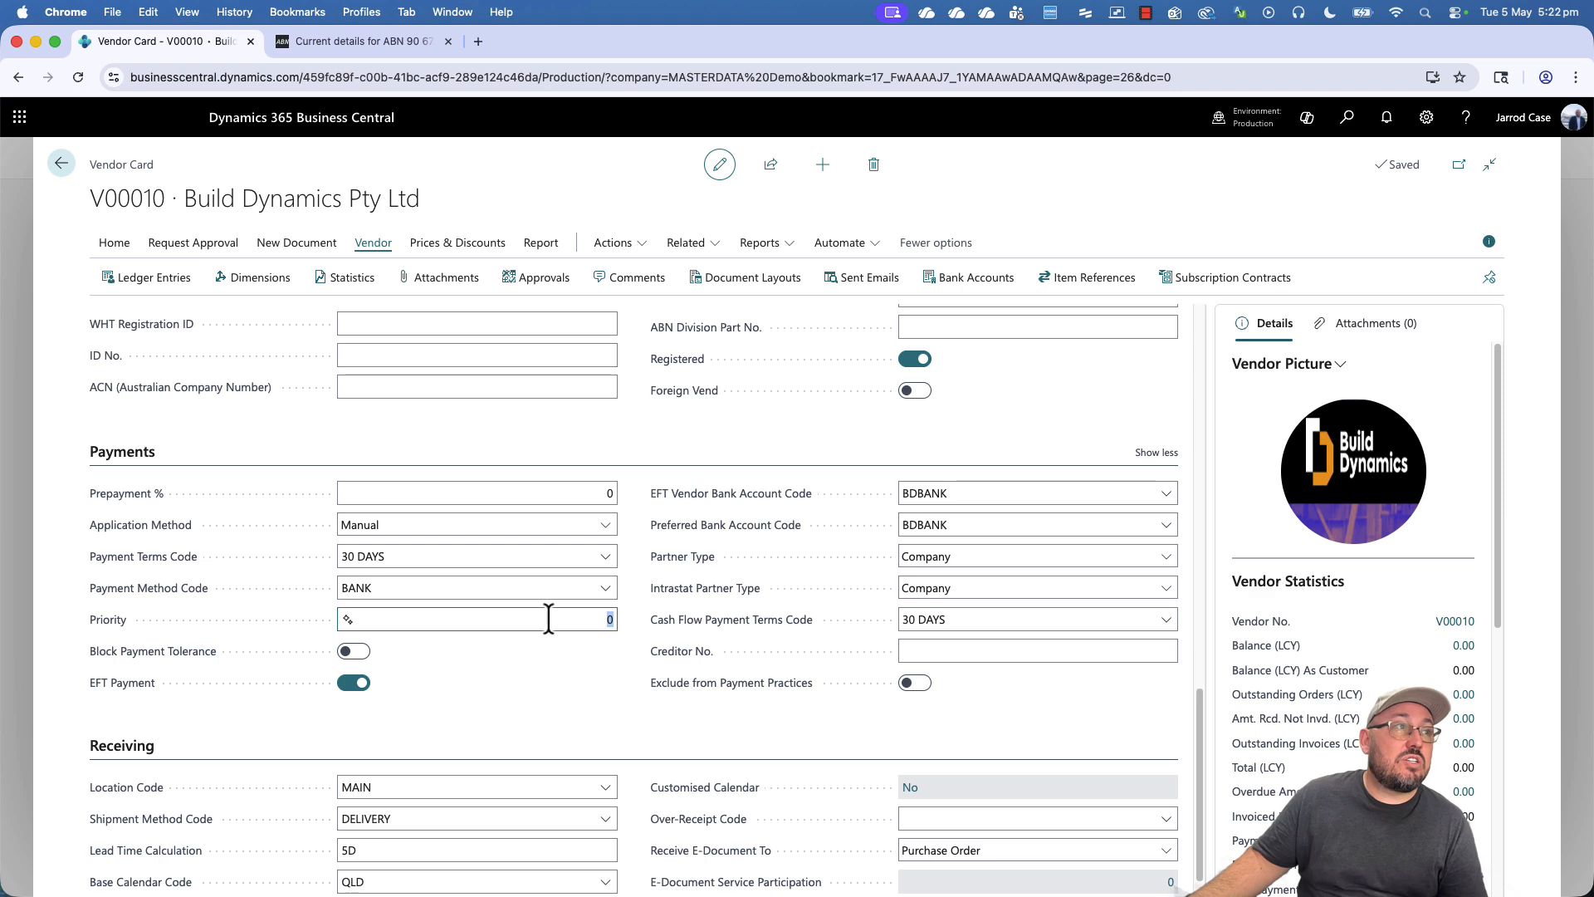
scroll(550, 616, "down", 1)
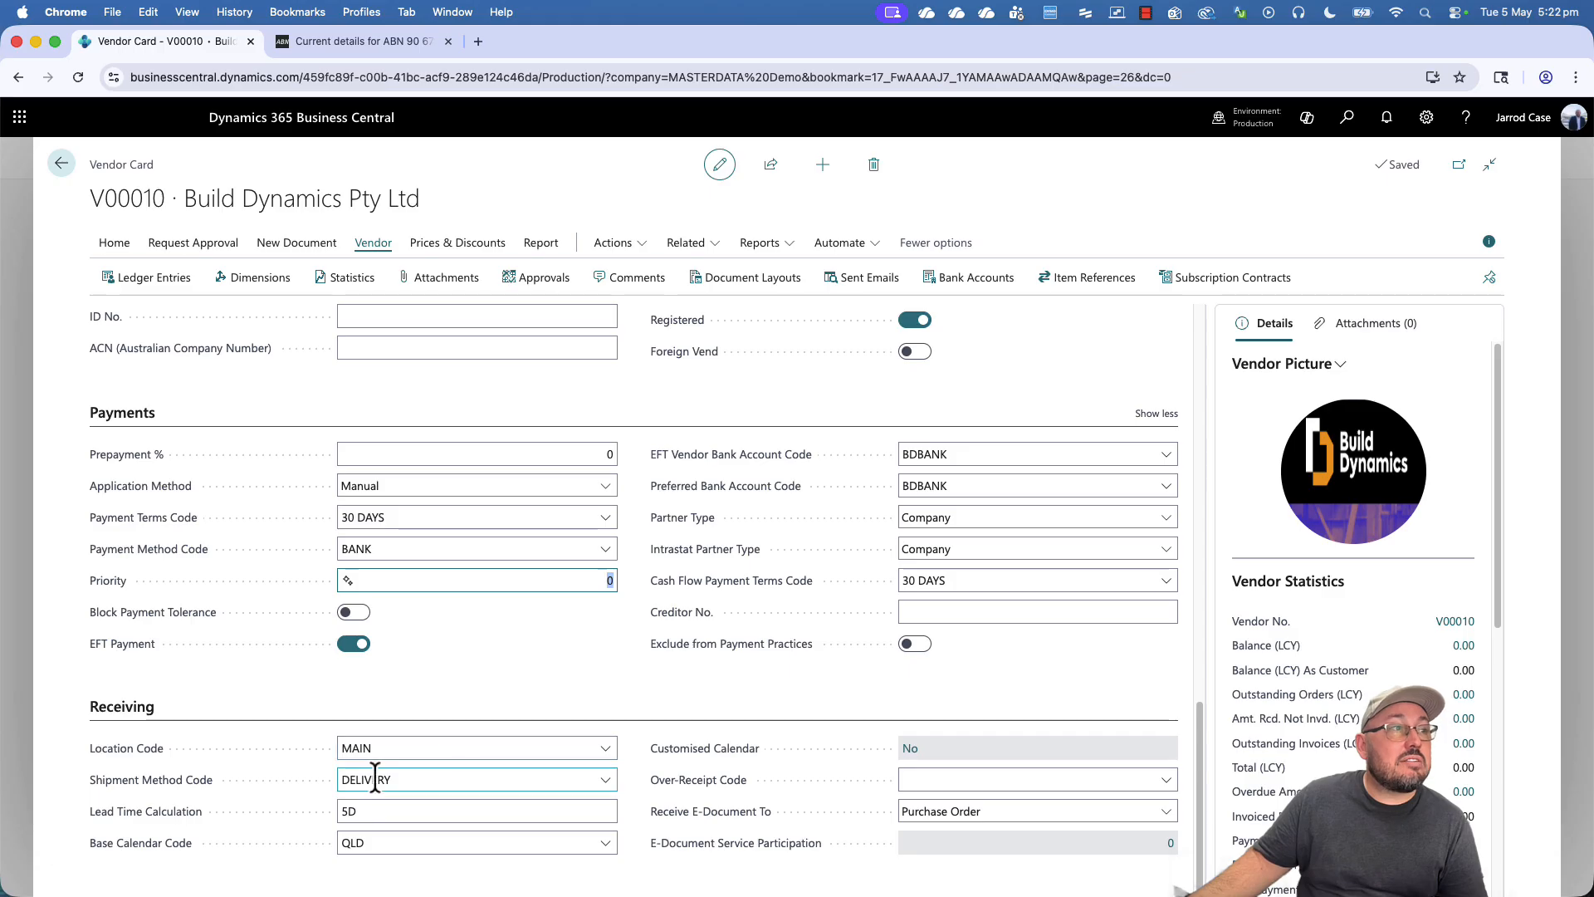
left_click(361, 810)
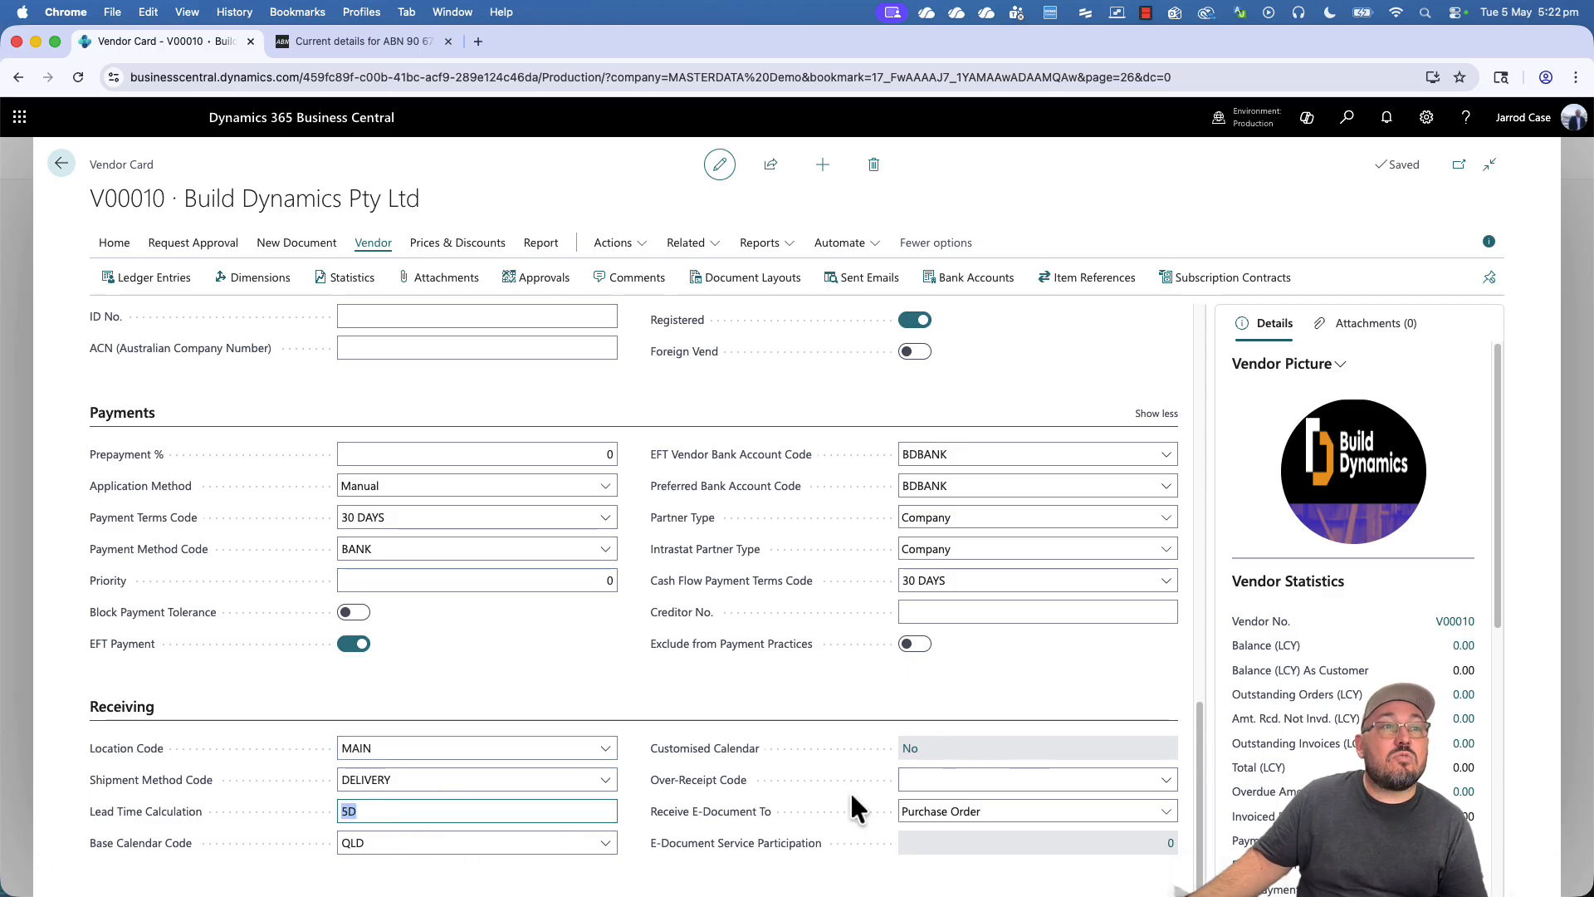
left_click(762, 690)
scroll(759, 684, "up", 15)
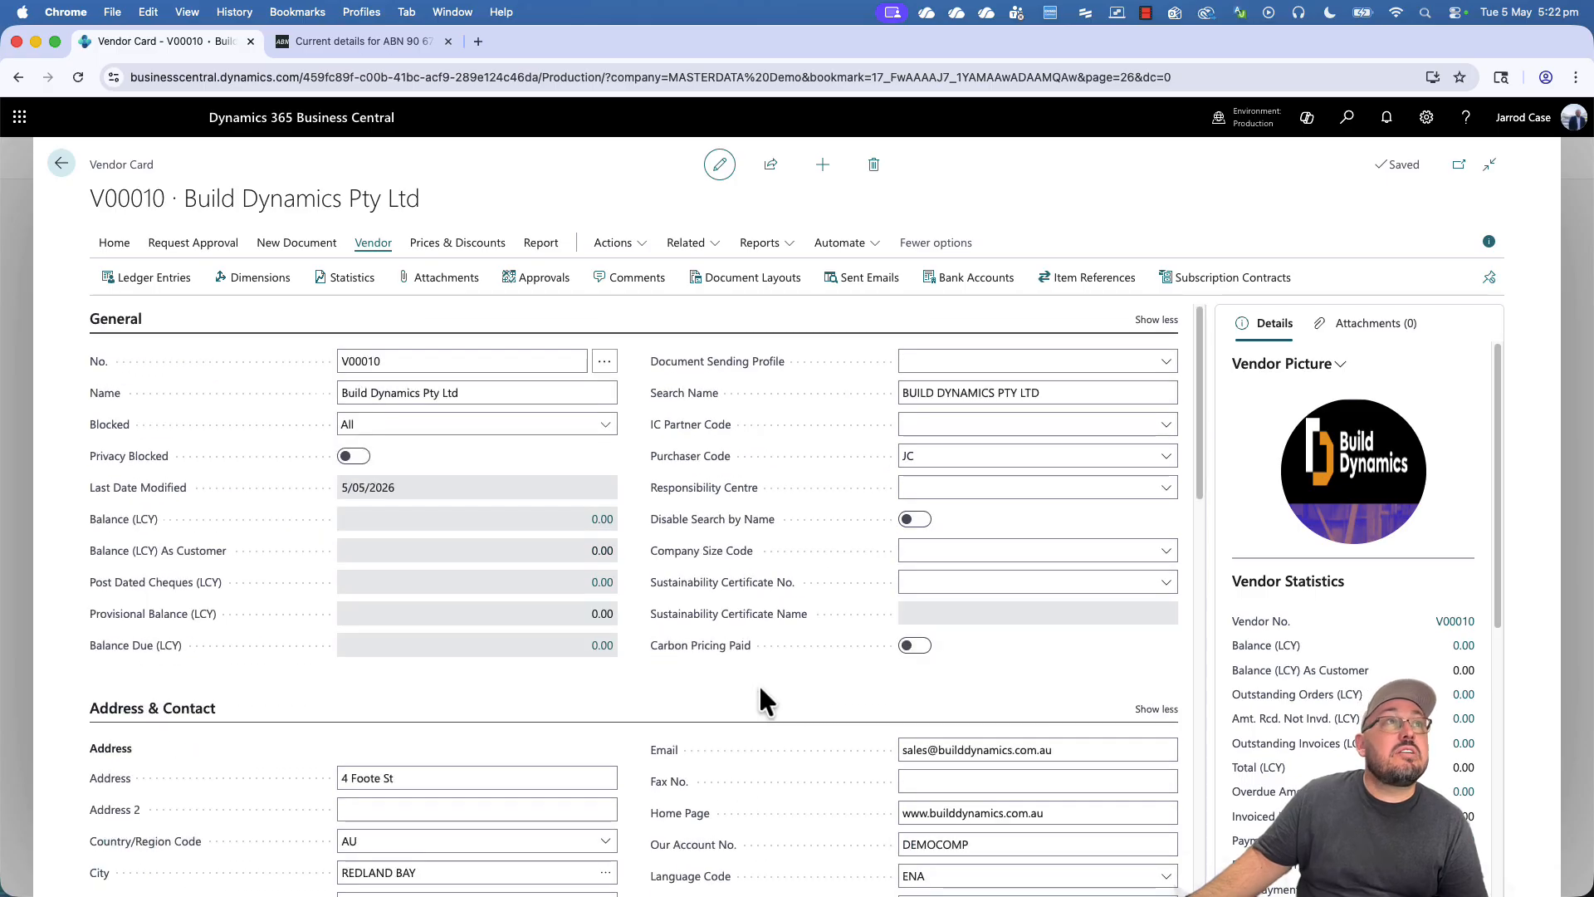
- Dismiss the Related menu without choosing, then Escape back to the Vendors list
left_click(691, 242)
mouse_move(726, 276)
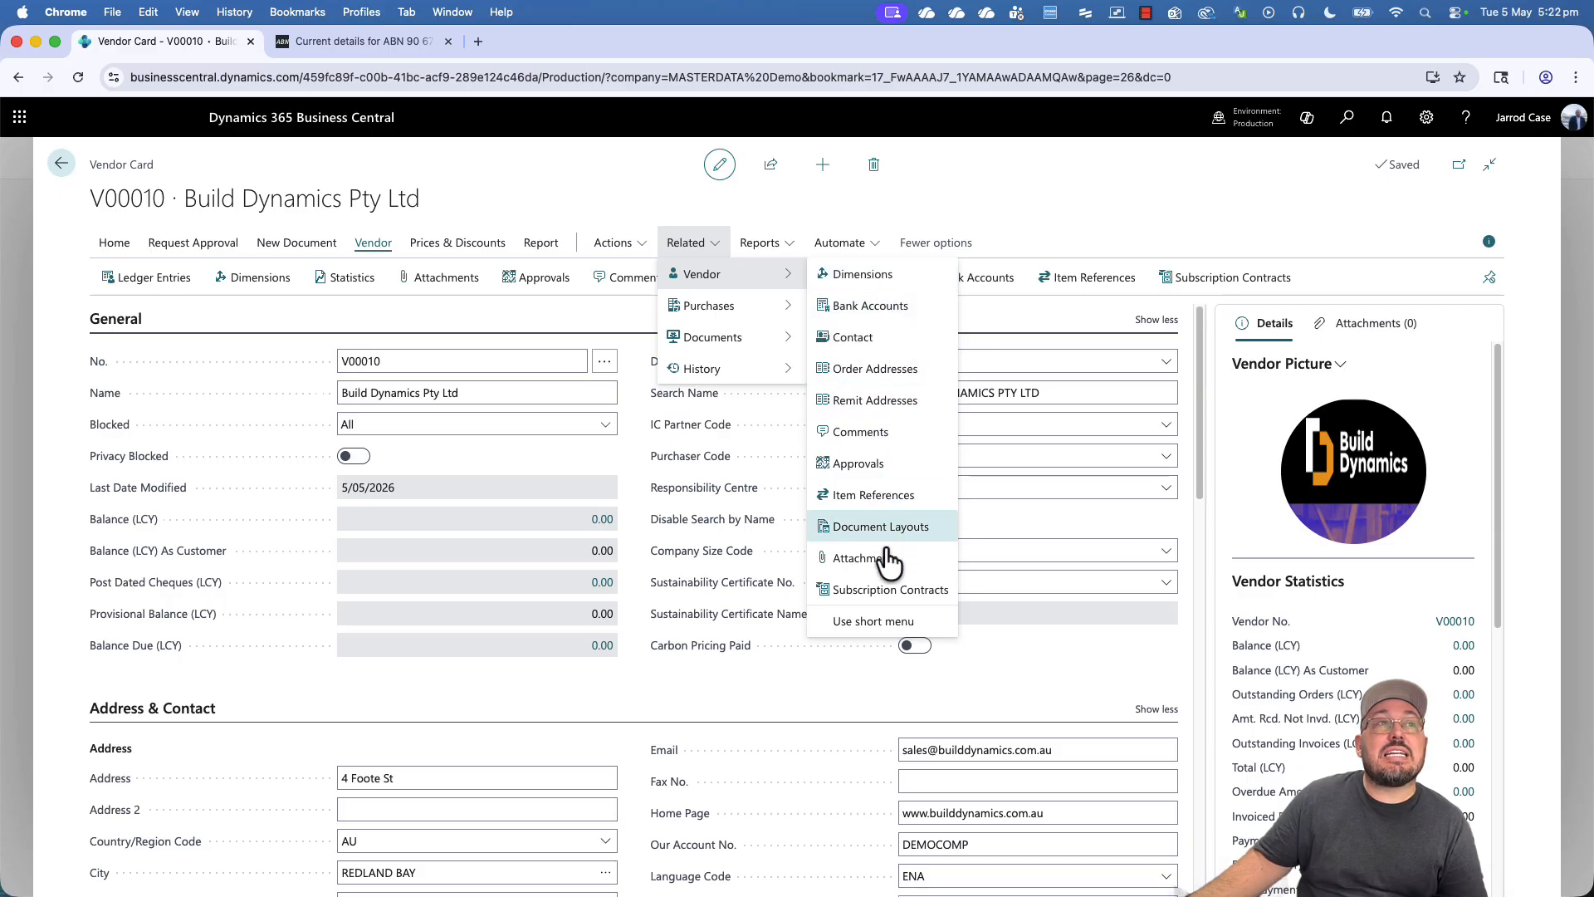
left_click(771, 210)
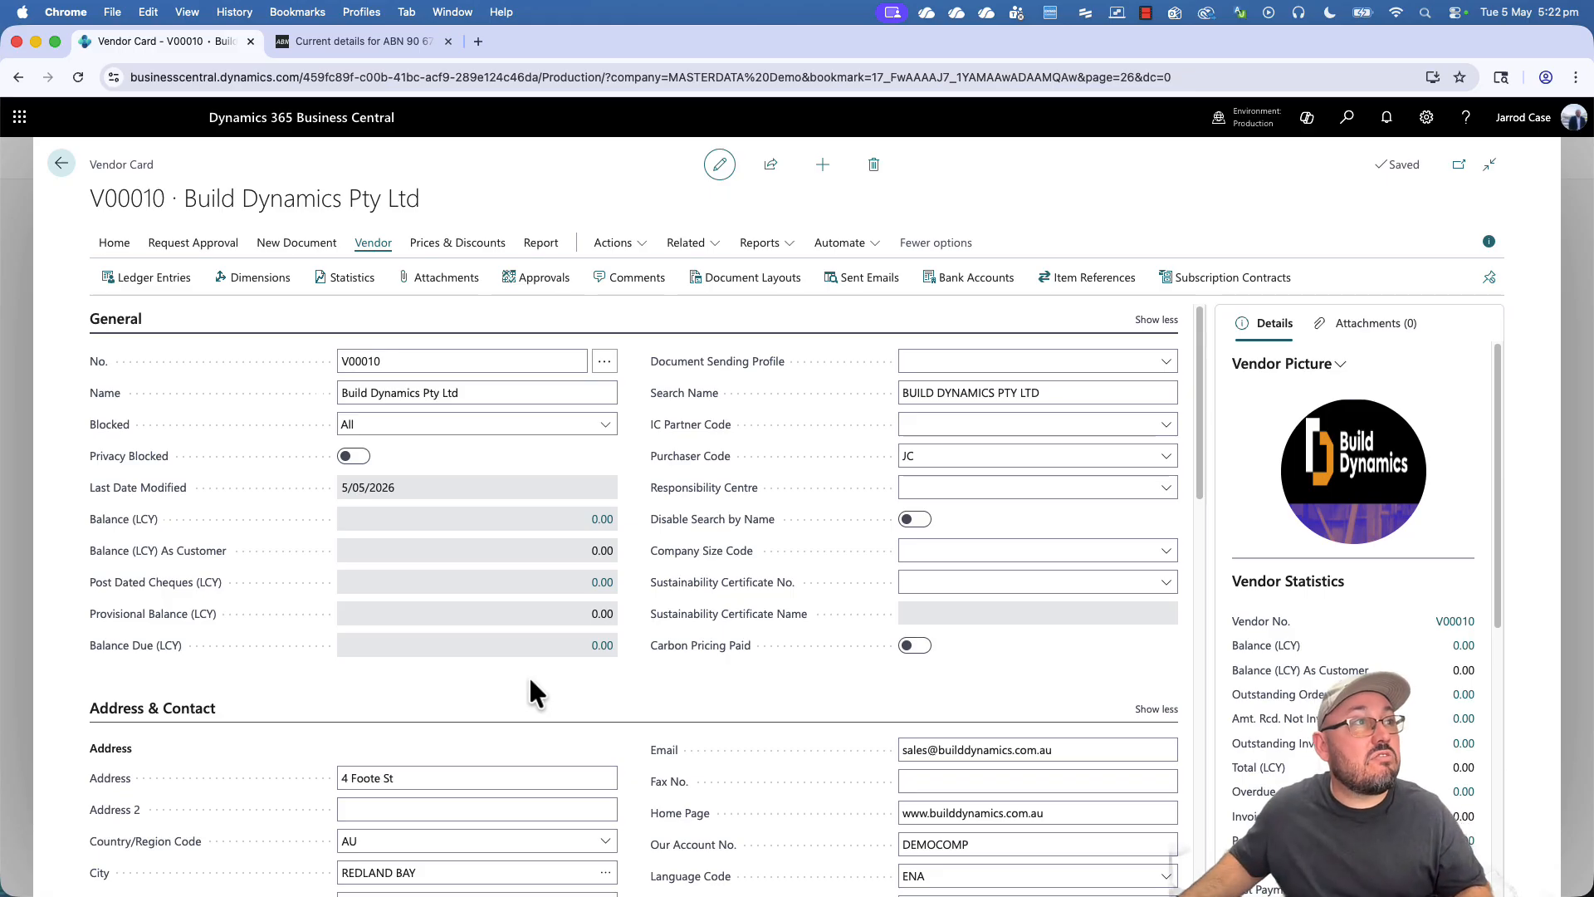
key("Escape")
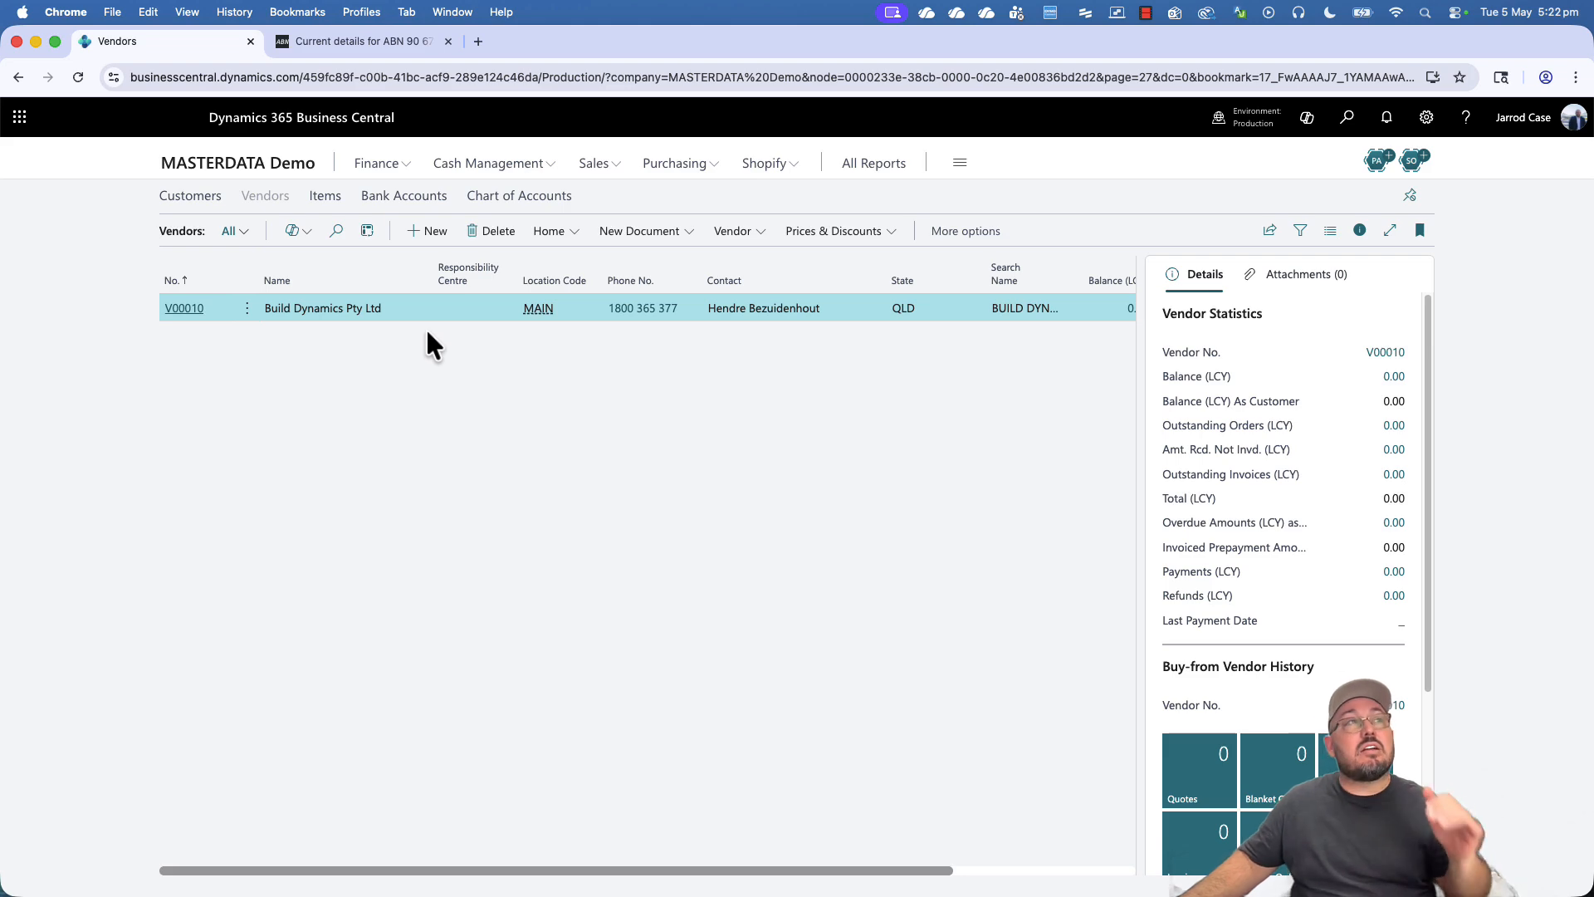
- Start a new vendor card, then open V00020 365 ERP PH LLC from the Vendors list
left_click(427, 231)
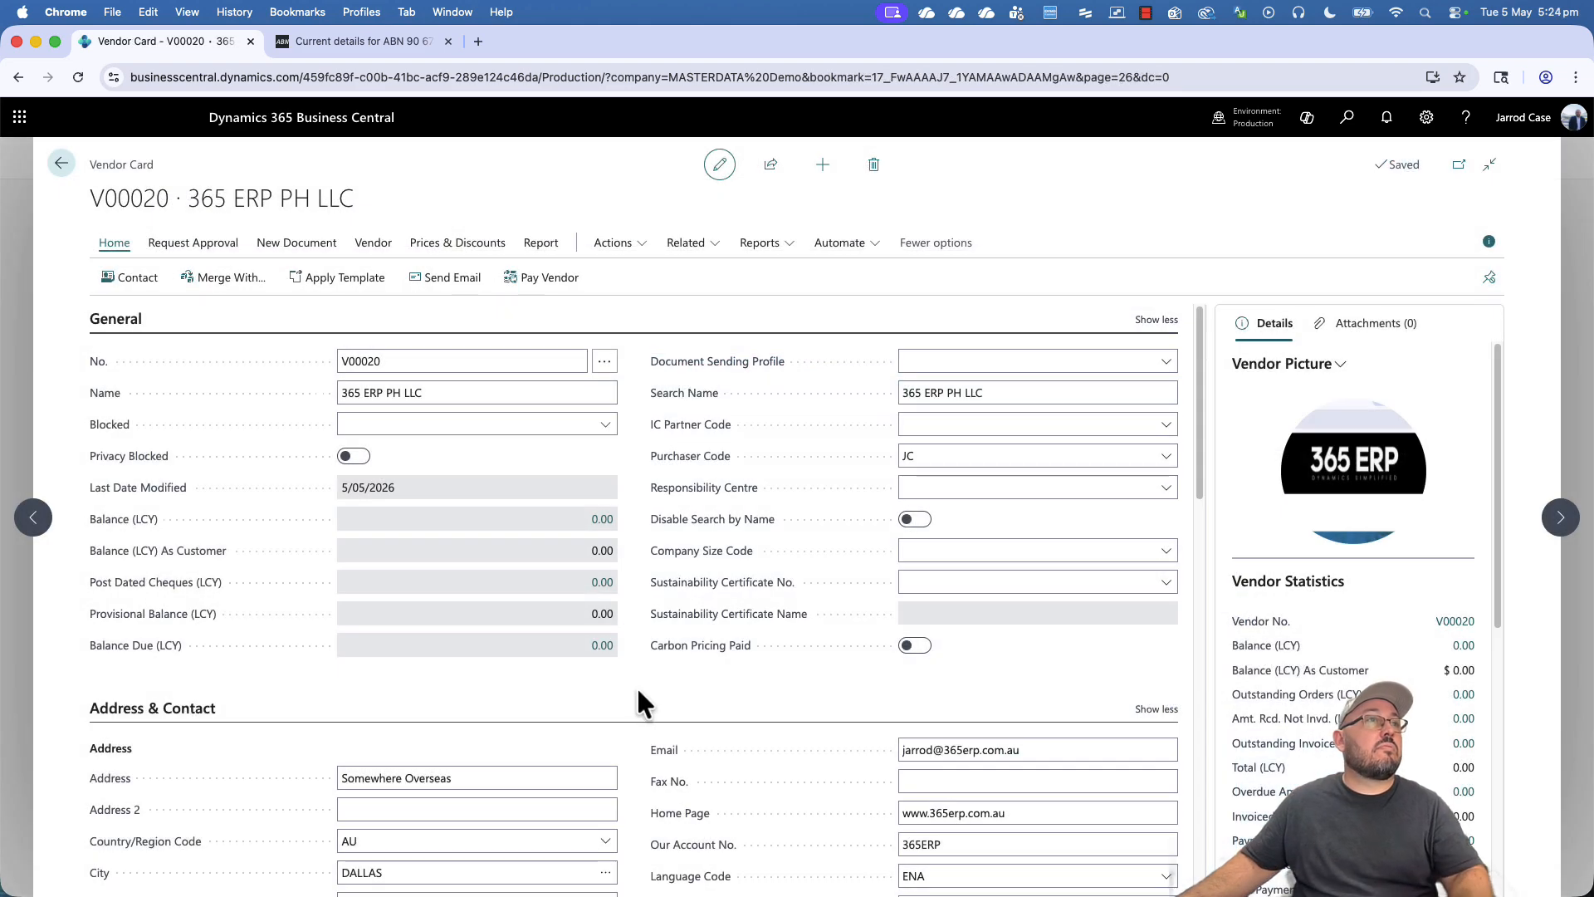
key("Escape")
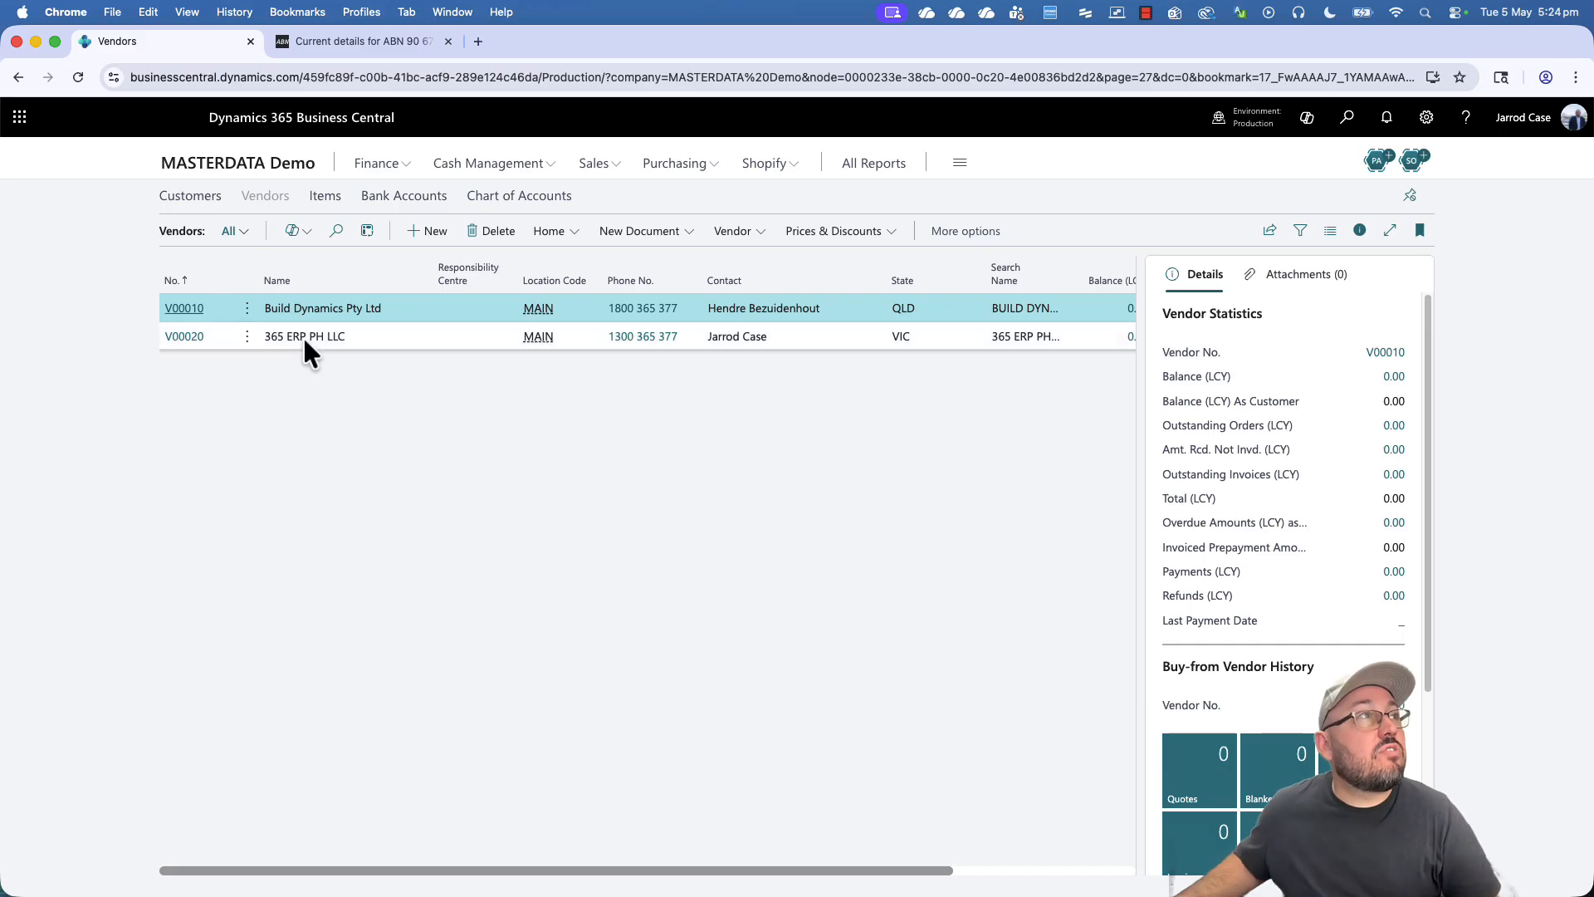
left_click(305, 336)
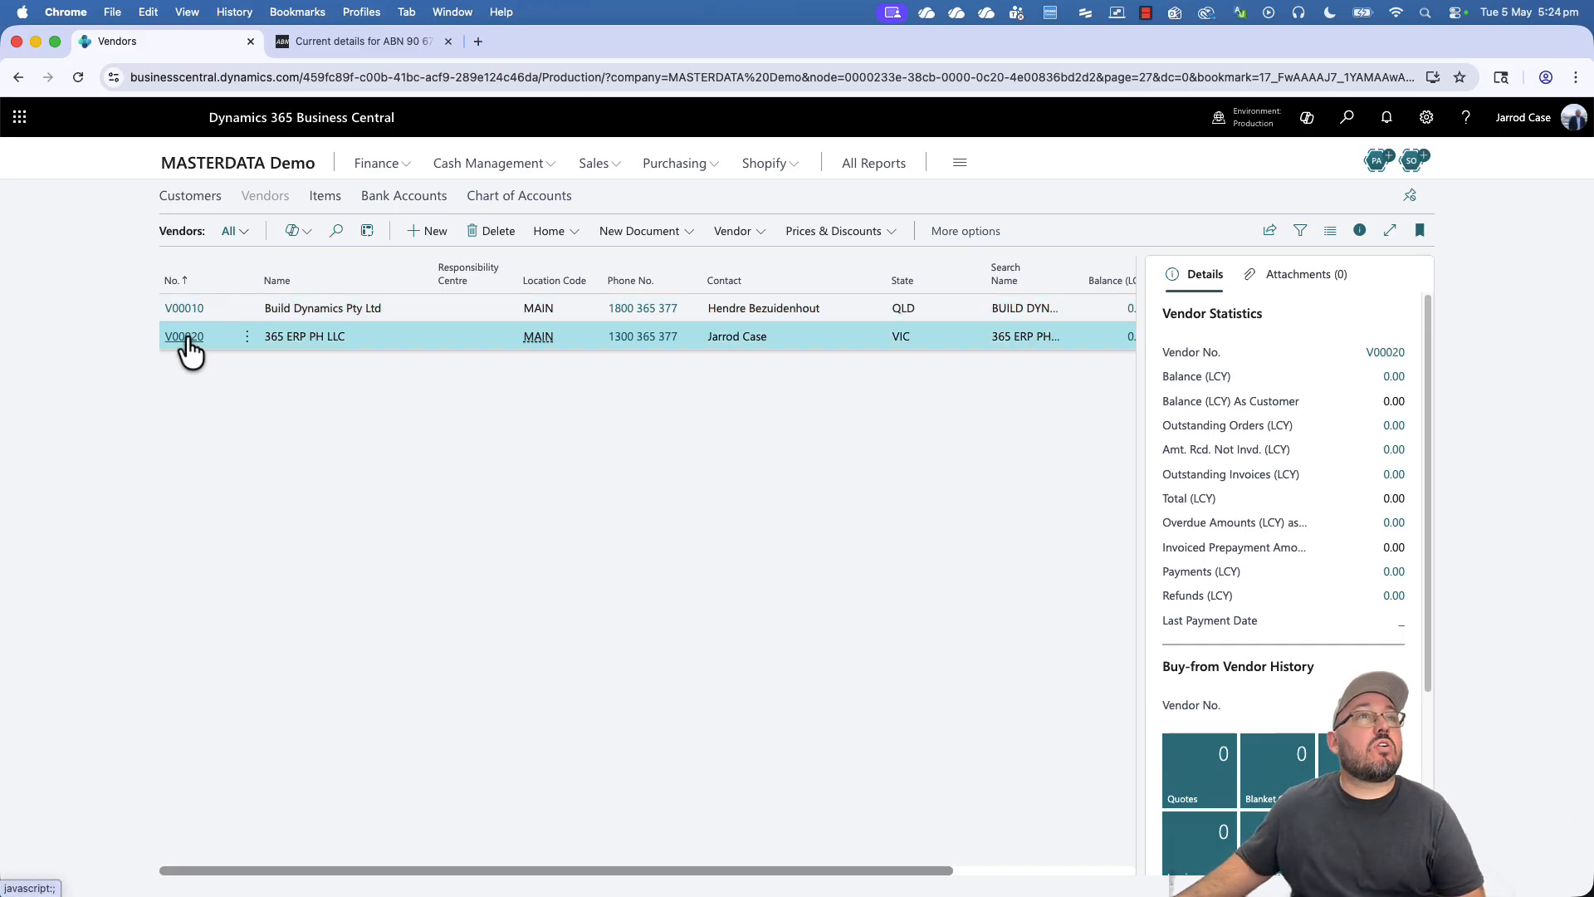
left_click(183, 340)
- Review V00020's fields down to lead time 3W and base calendar QLD, then return to the list
scroll(470, 673, "down", 3)
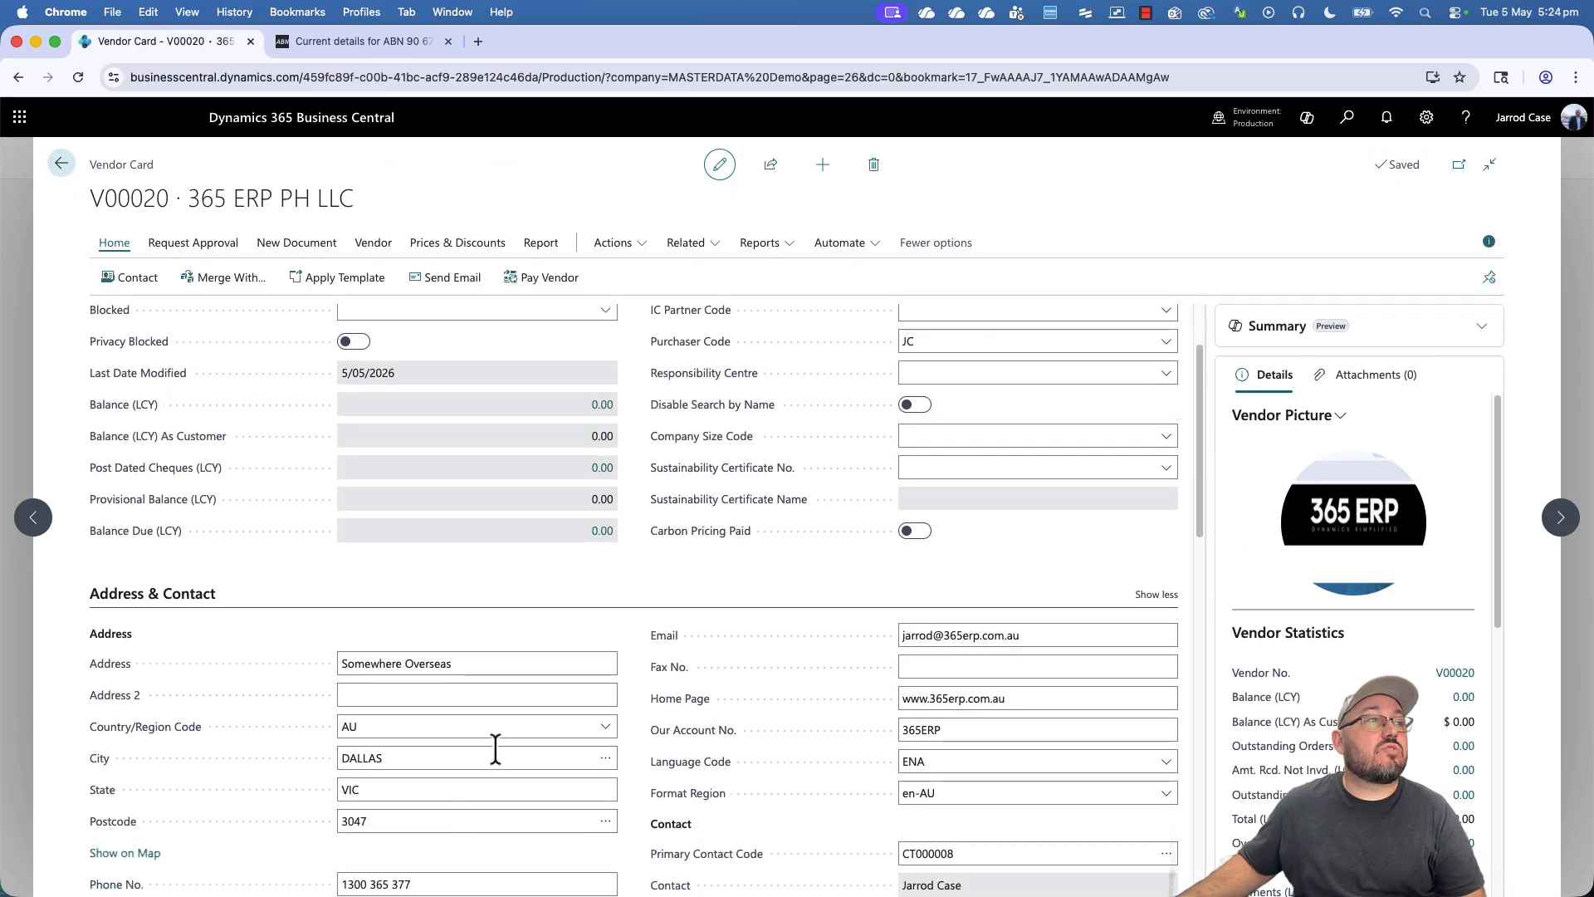
scroll(830, 723, "down", 3)
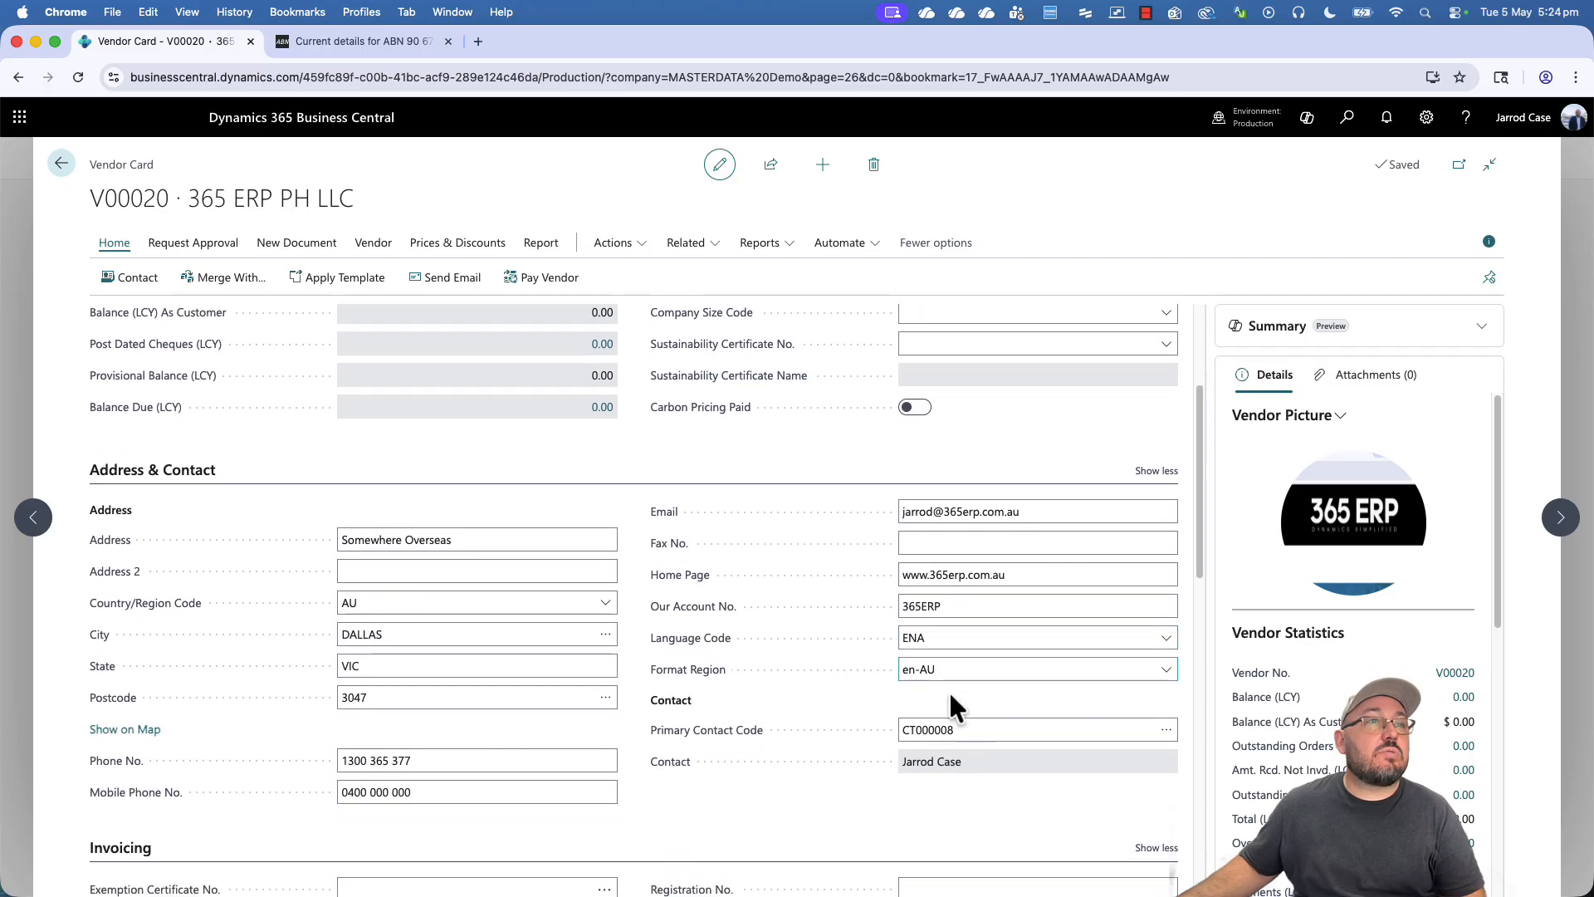
scroll(914, 726, "down", 7)
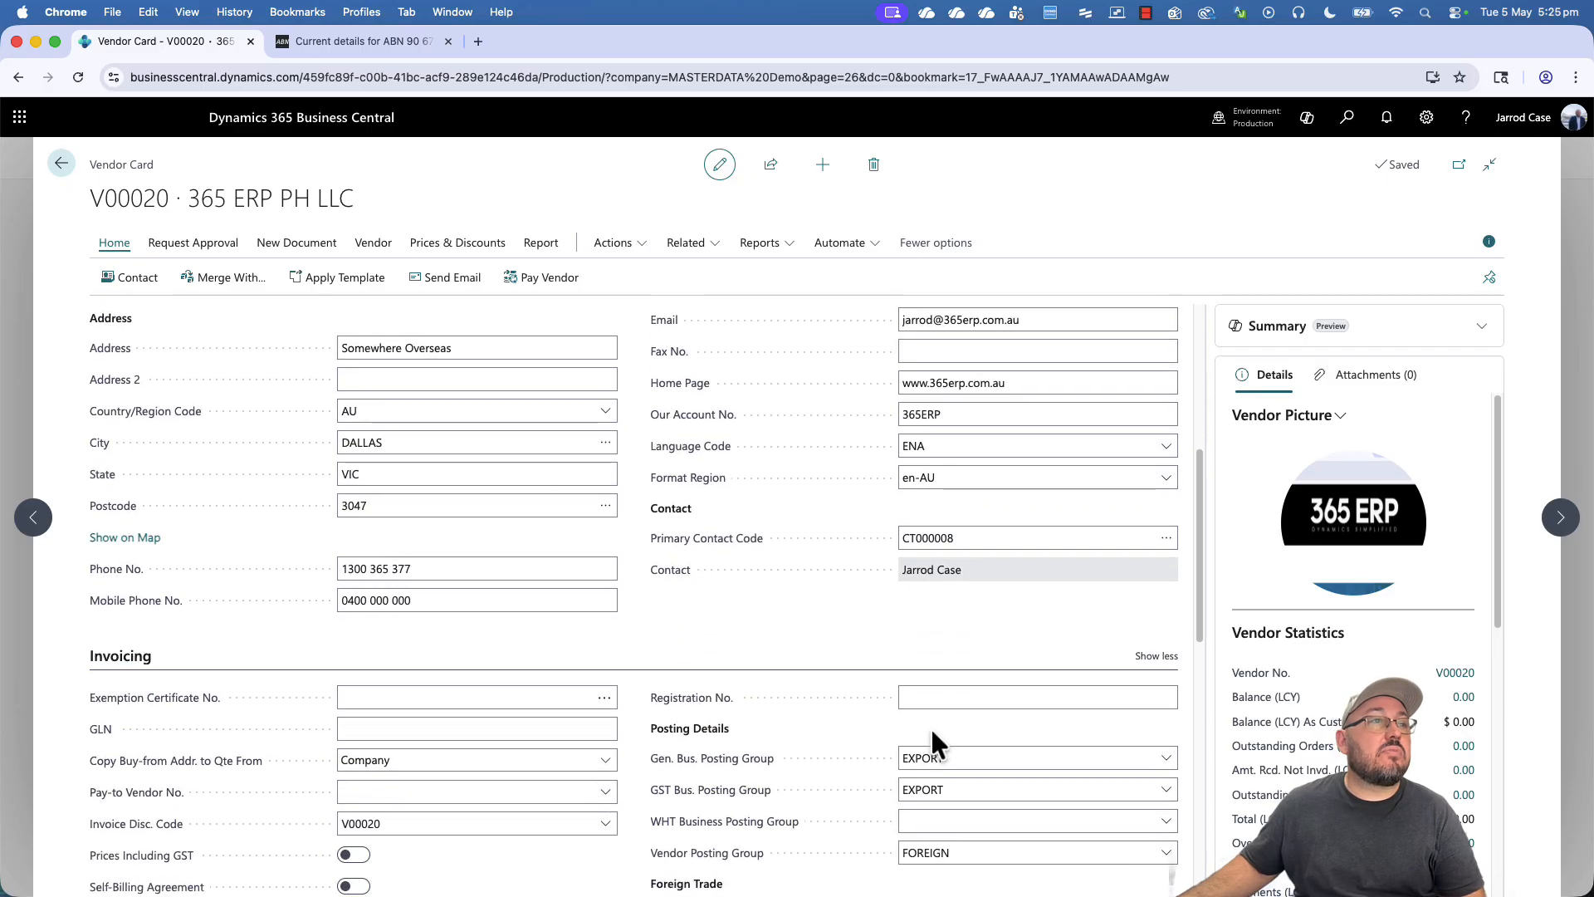
scroll(892, 729, "down", 3)
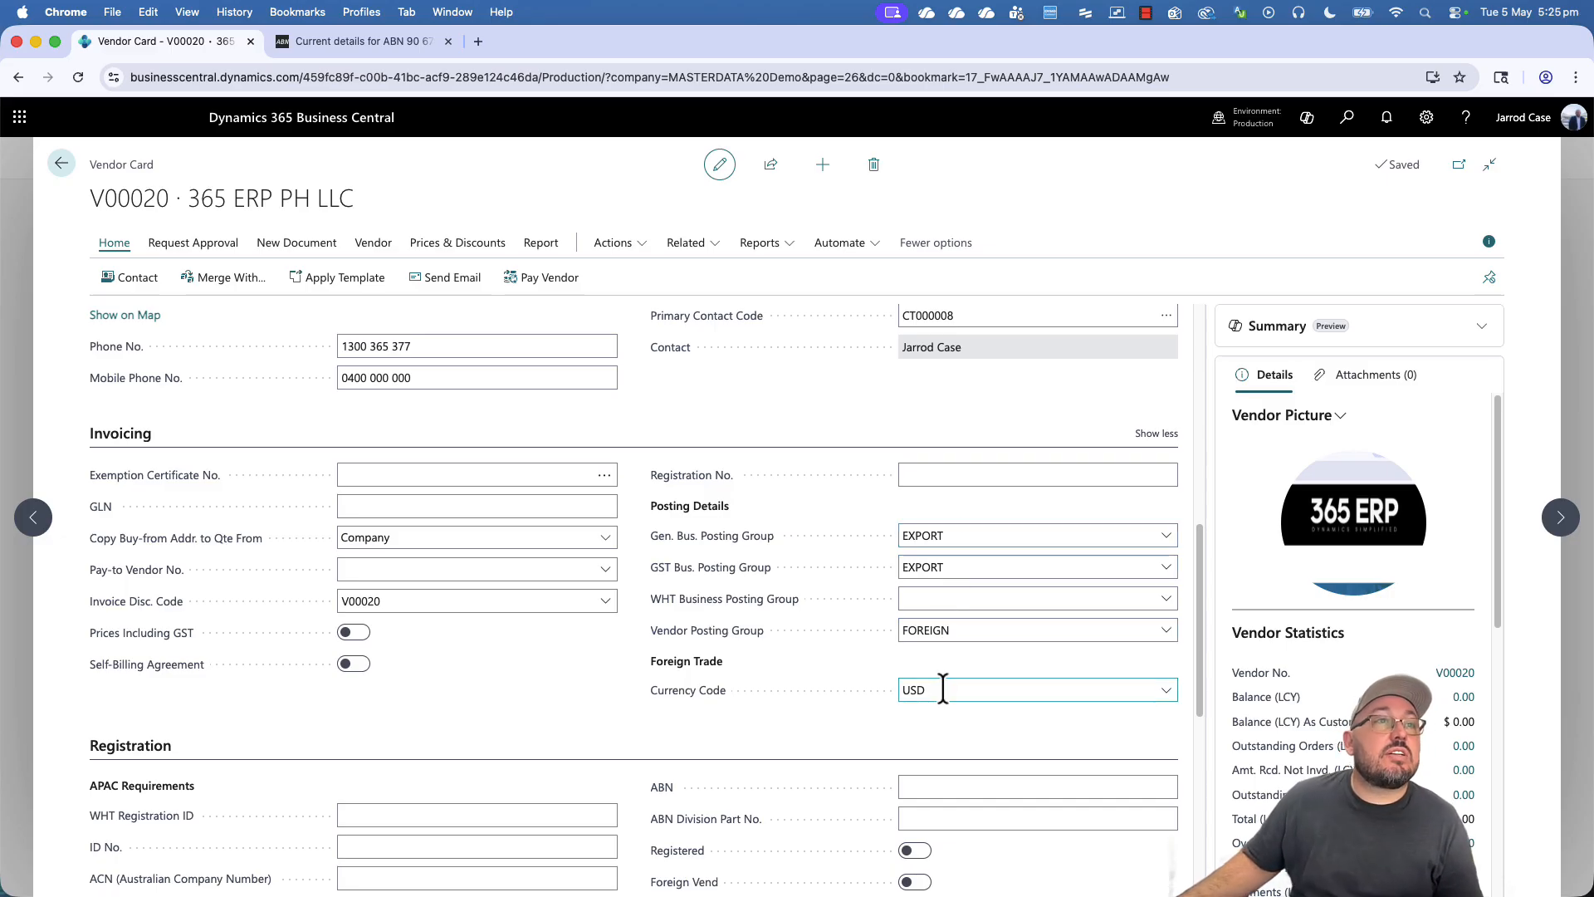
scroll(545, 656, "down", 6)
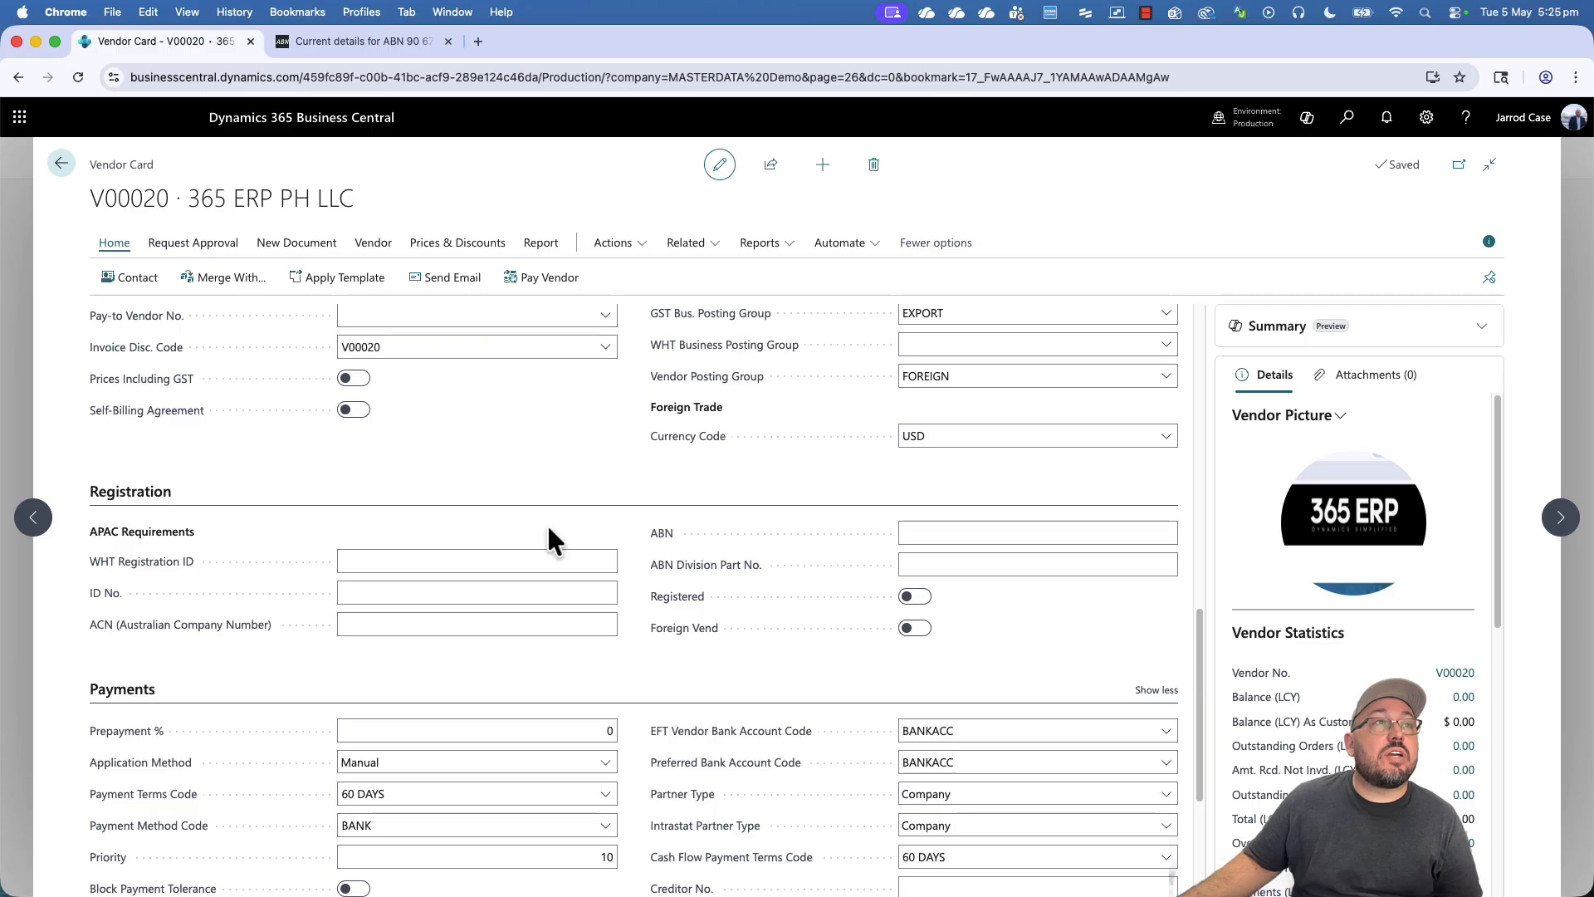
scroll(596, 664, "down", 6)
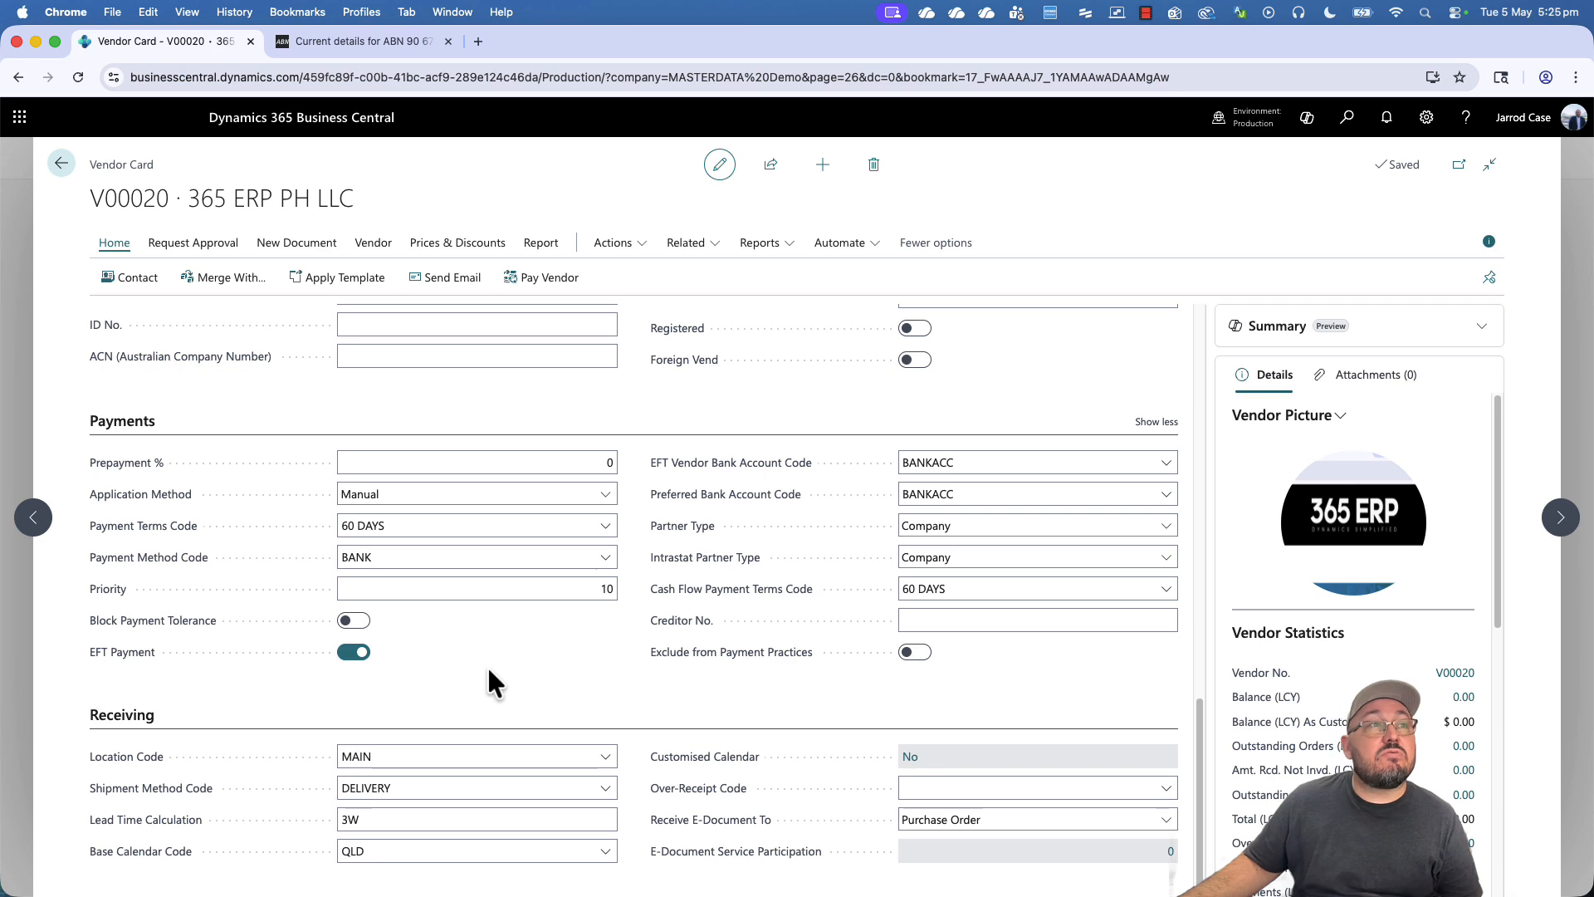
scroll(486, 668, "down", 1)
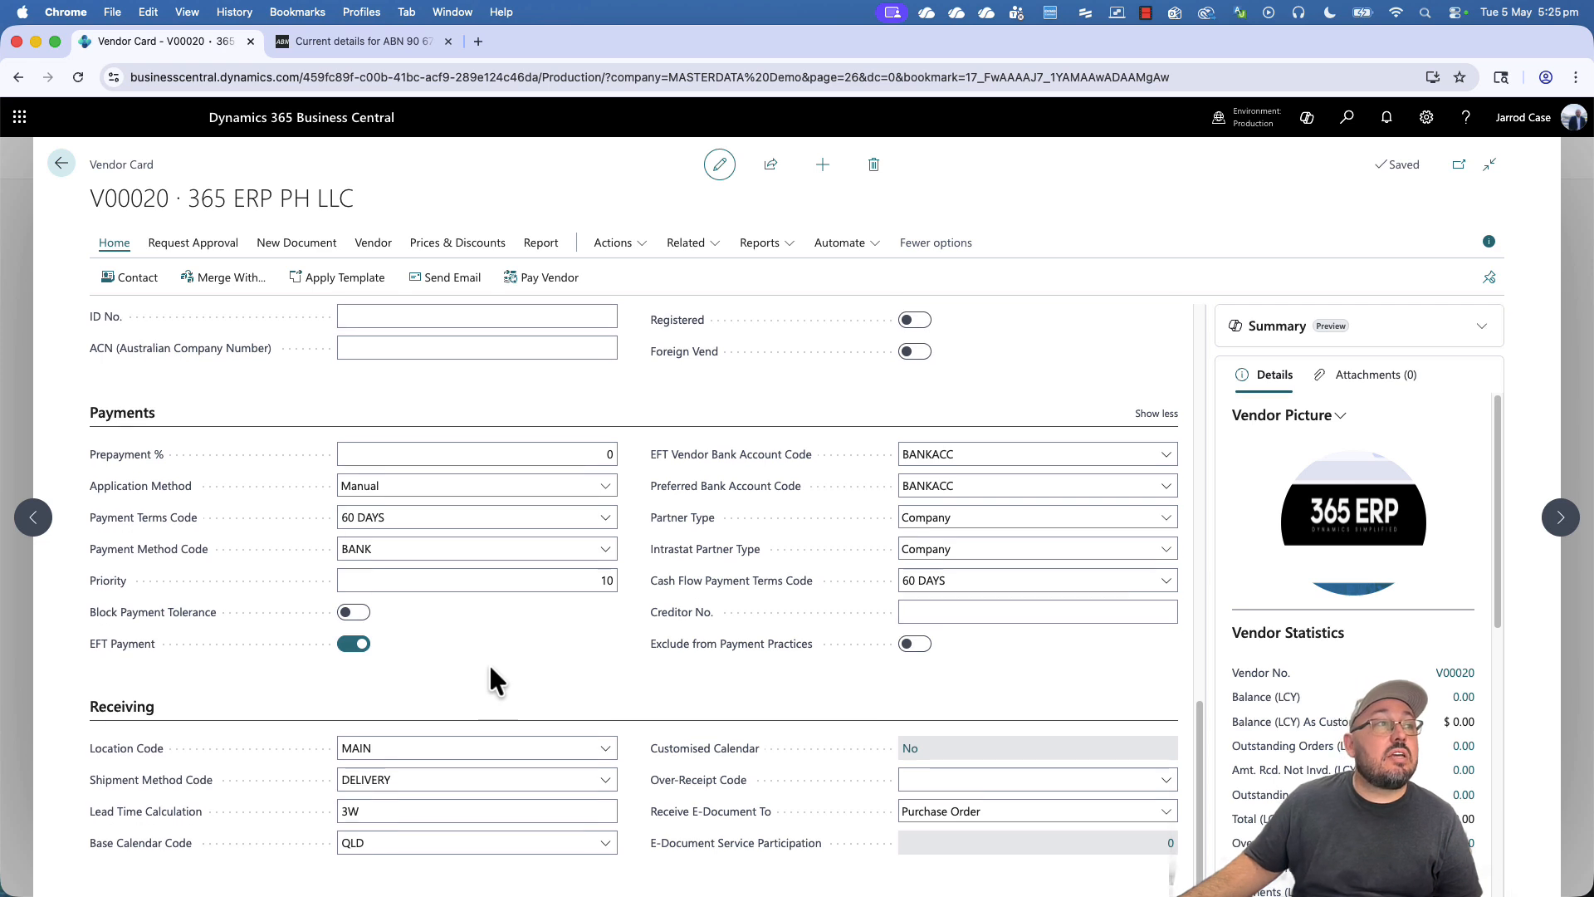
double_click(370, 812)
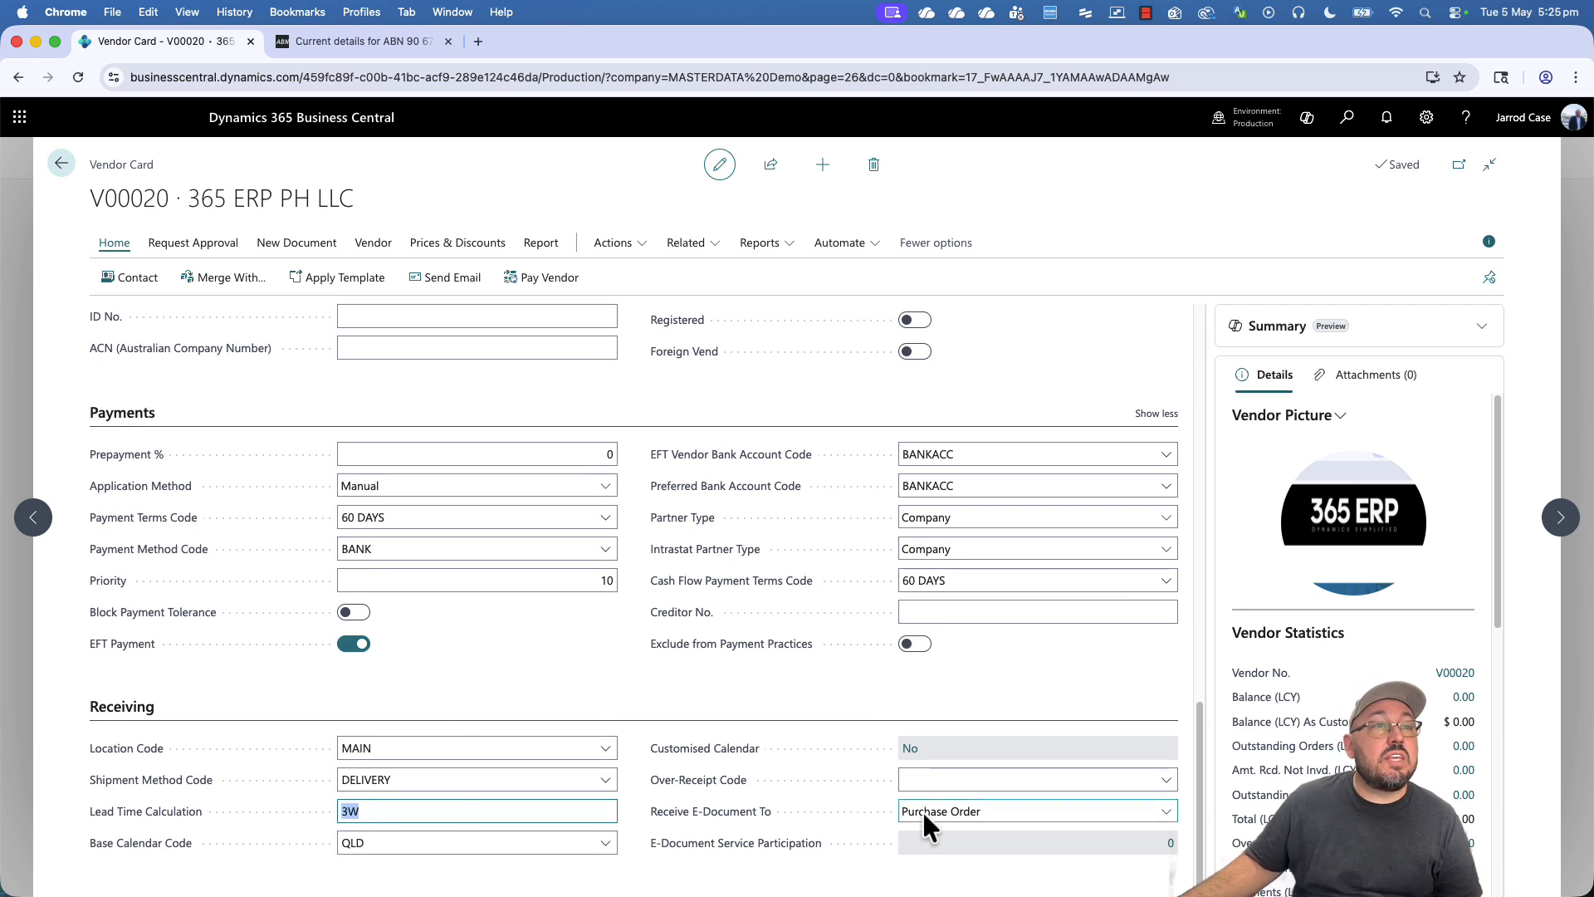
double_click(453, 845)
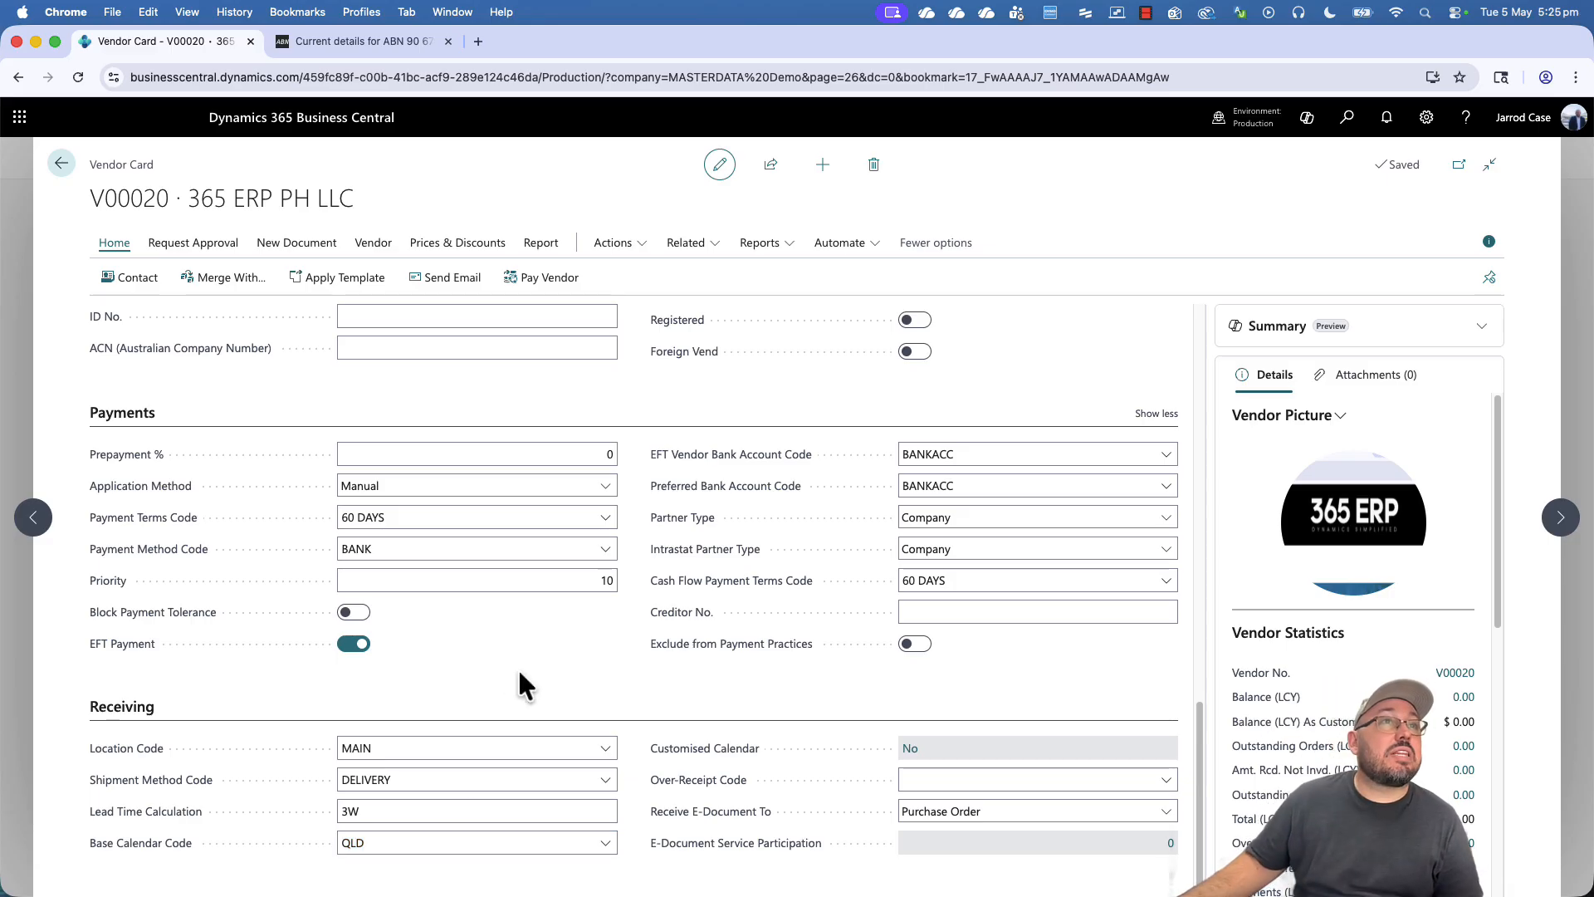
scroll(519, 674, "up", 6)
scroll(519, 674, "up", 5)
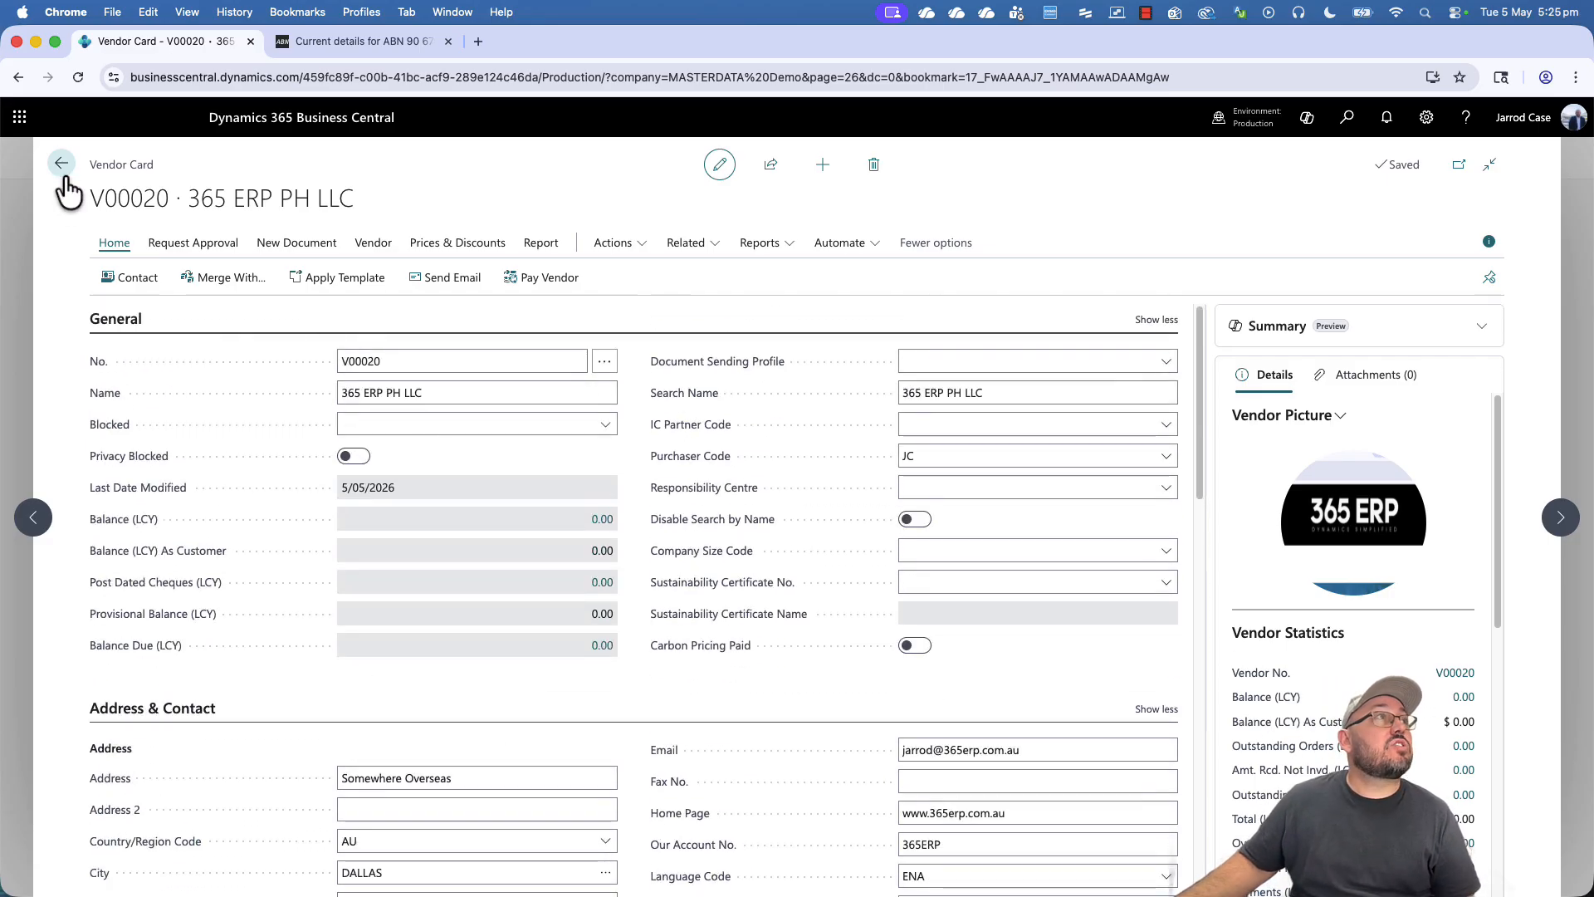
left_click(60, 164)
- Select the Build Dynamics and 365 ERP PH LLC rows in the Vendors list, moving toward Configuration Packages
left_click(352, 307)
left_click(346, 326)
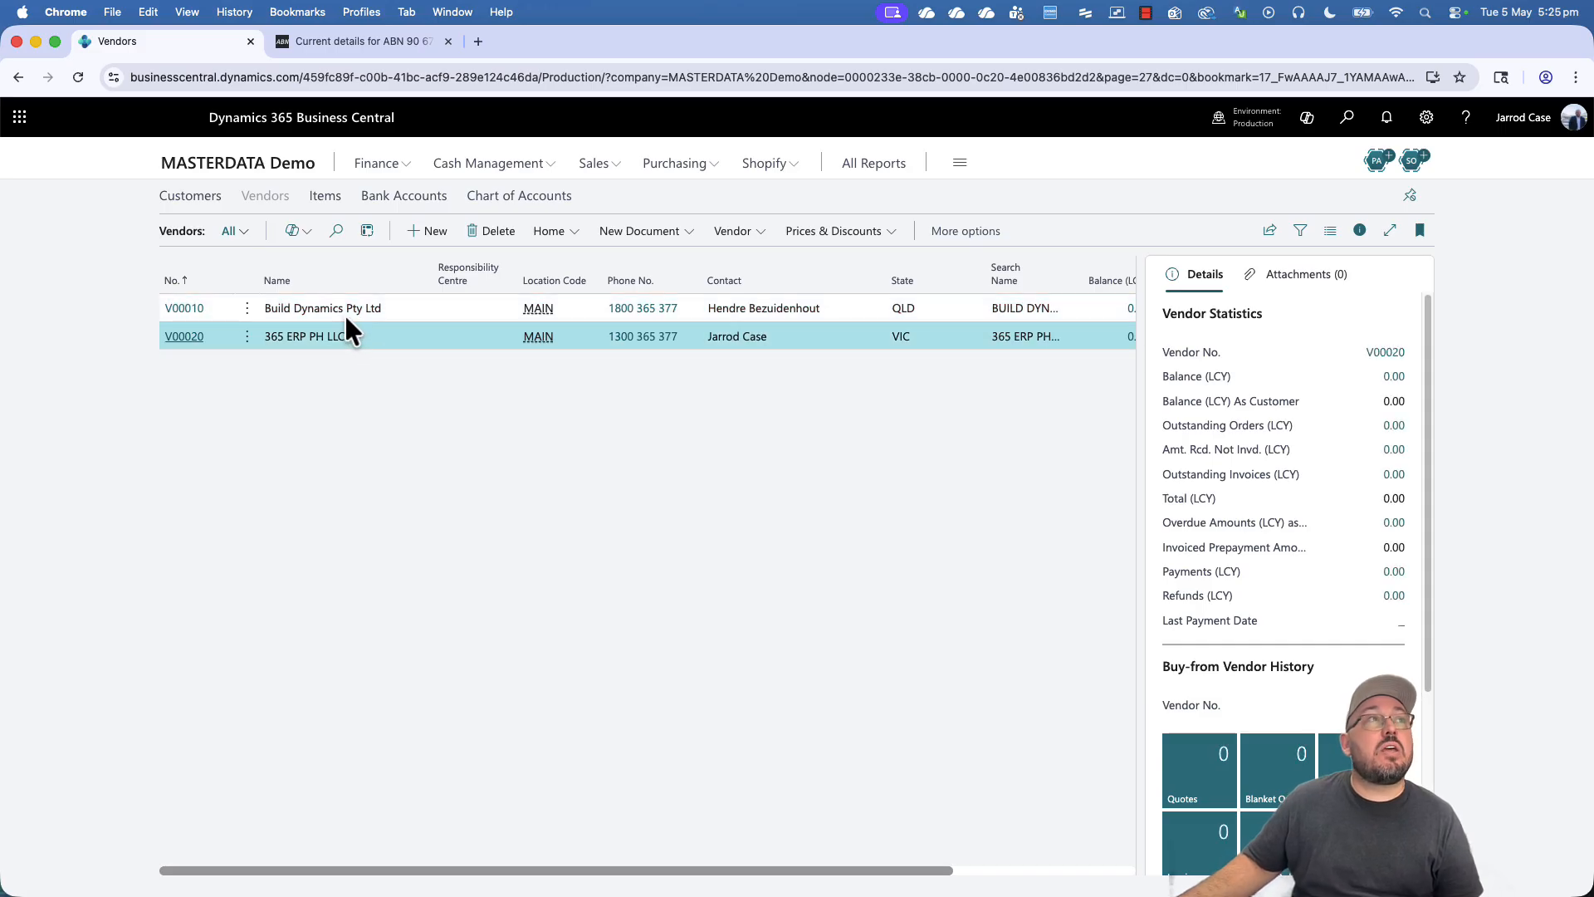
left_click(346, 312)
left_click(333, 341)
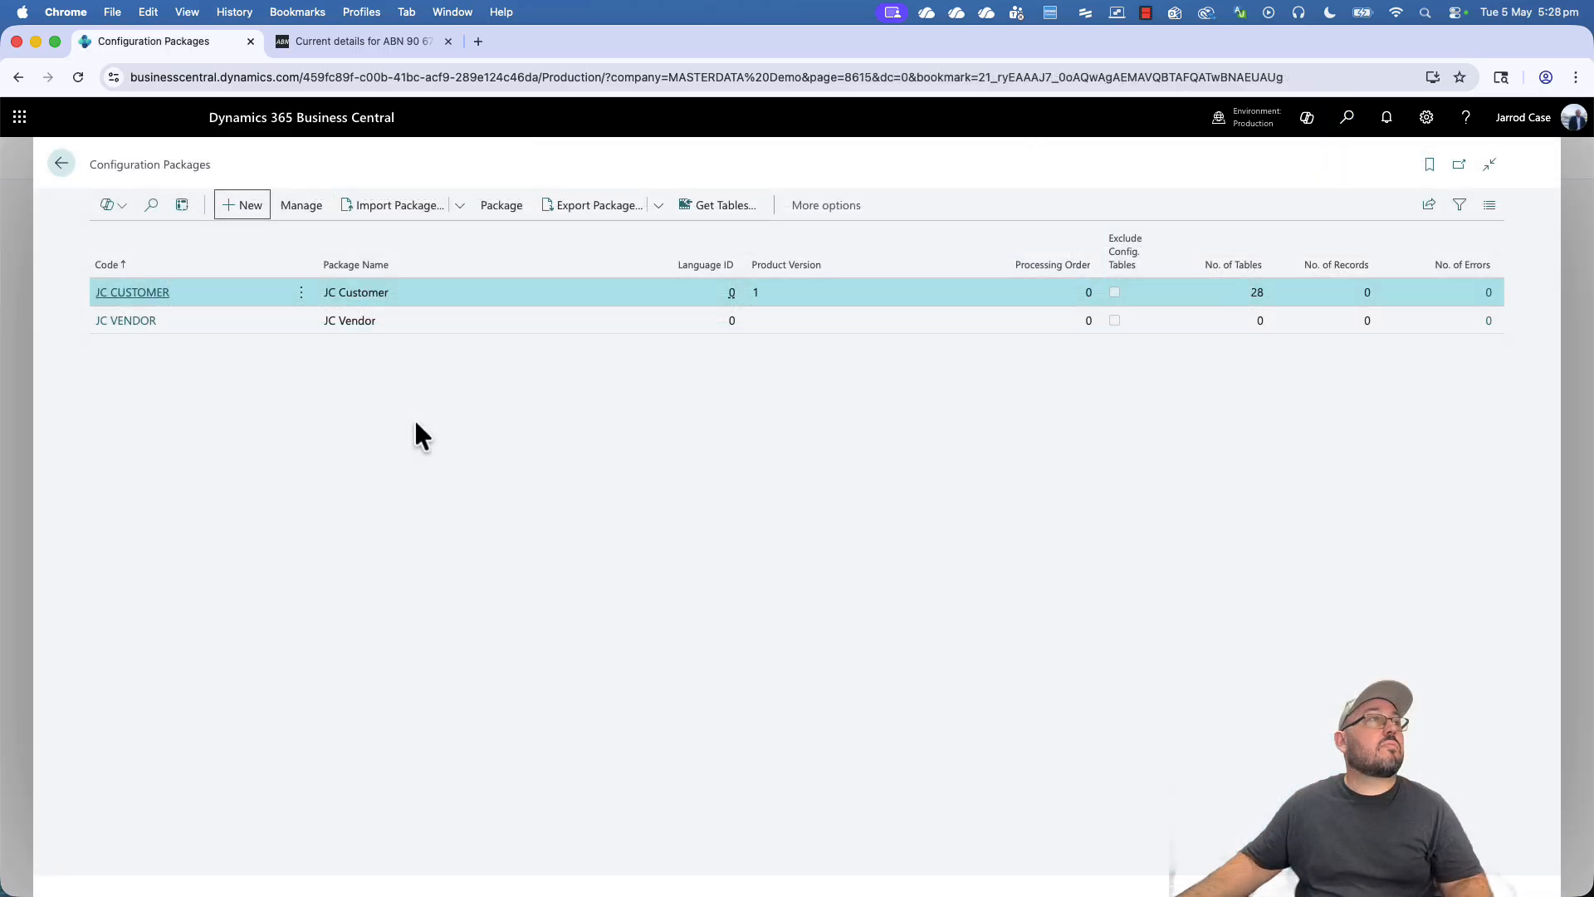
- Open JC VENDOR, select the Vendor table (23) and export it to Excel, confirming Yes
left_click(125, 322)
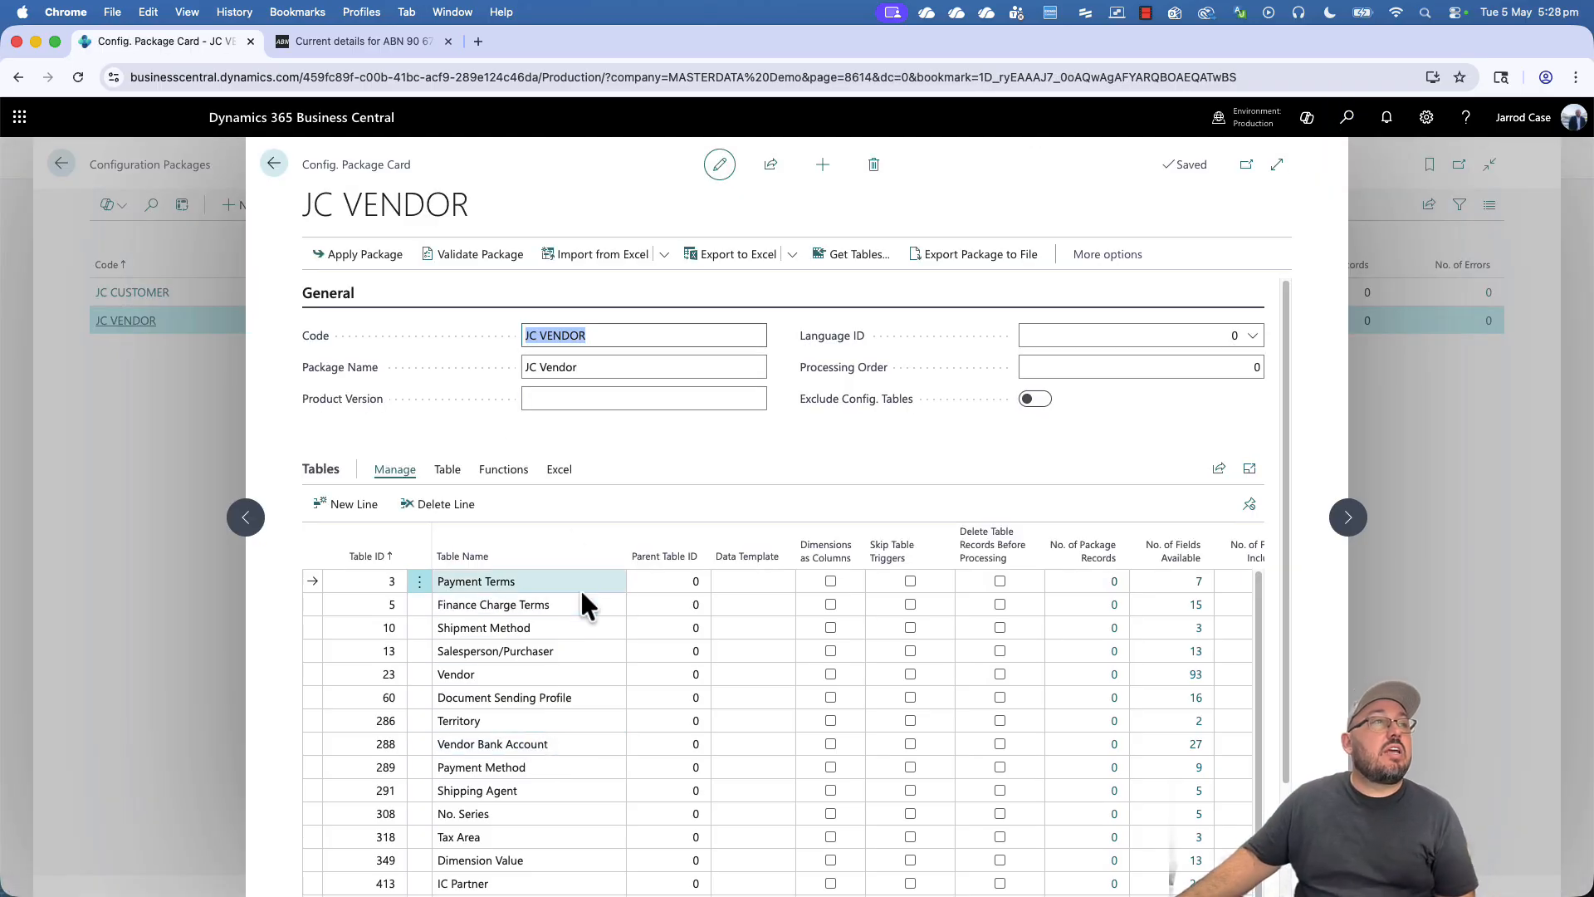
left_click(490, 473)
left_click(522, 671)
scroll(847, 501, "down", 3)
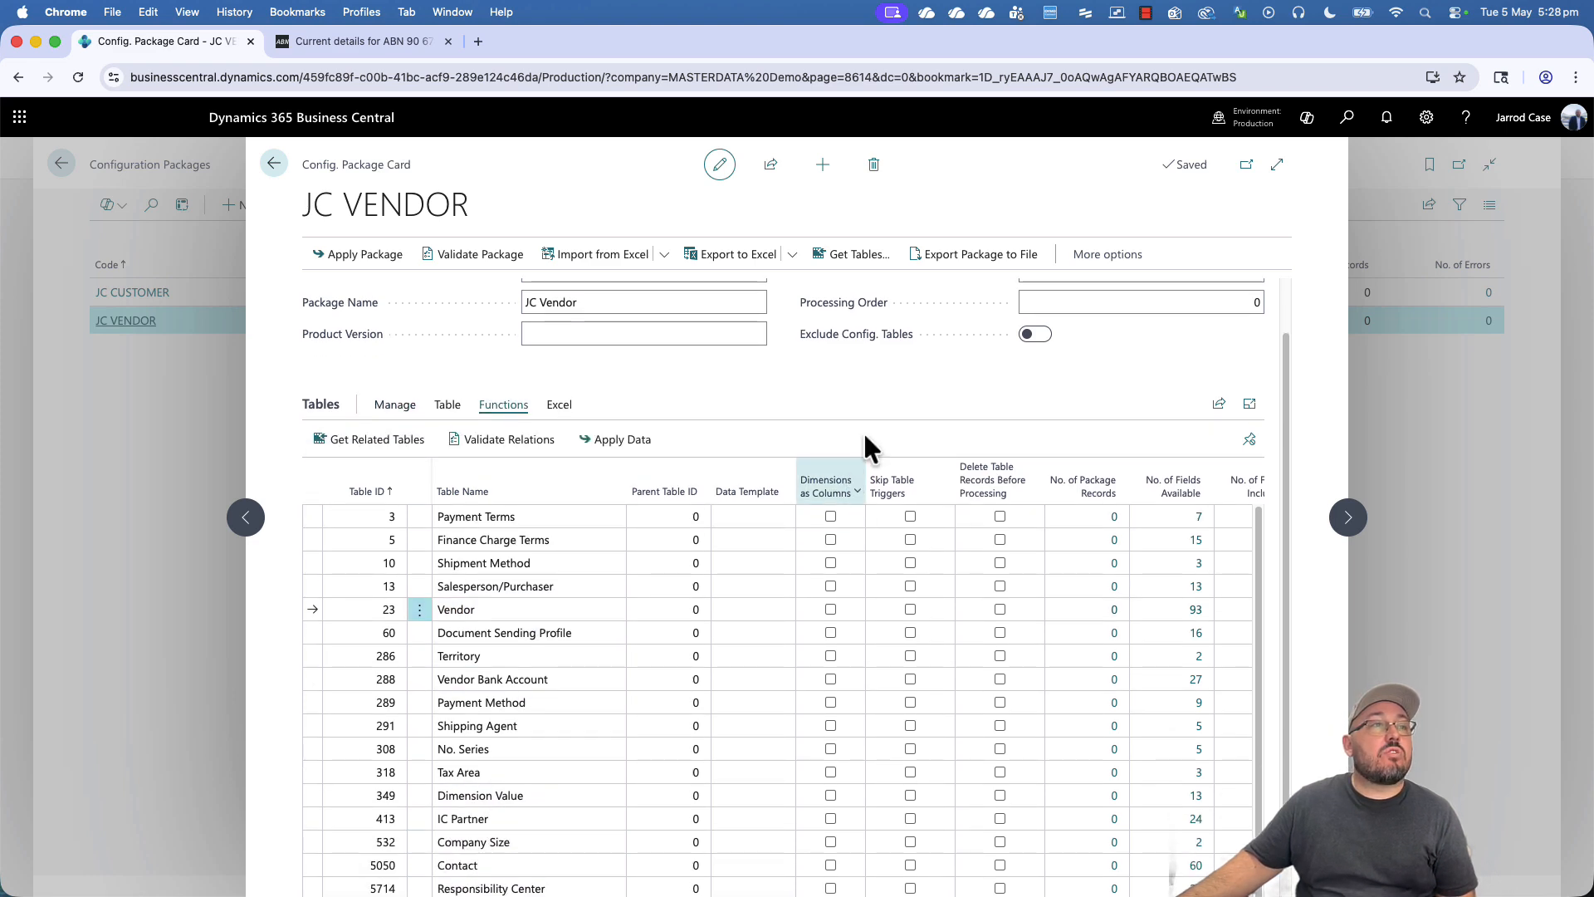
left_click_drag(702, 892, 883, 894)
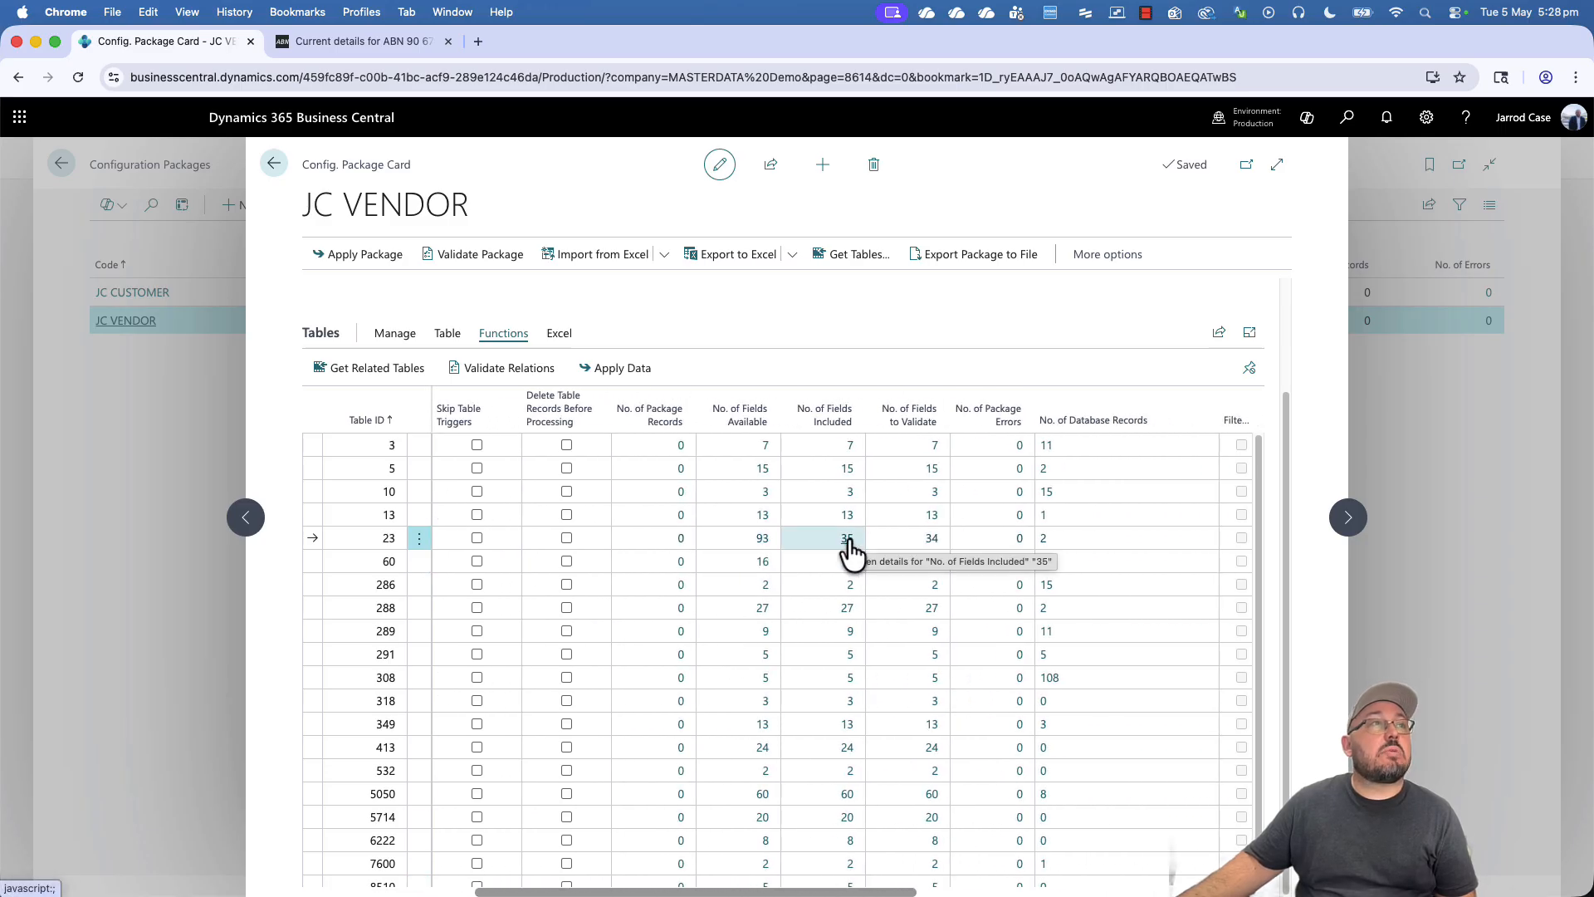
left_click(573, 334)
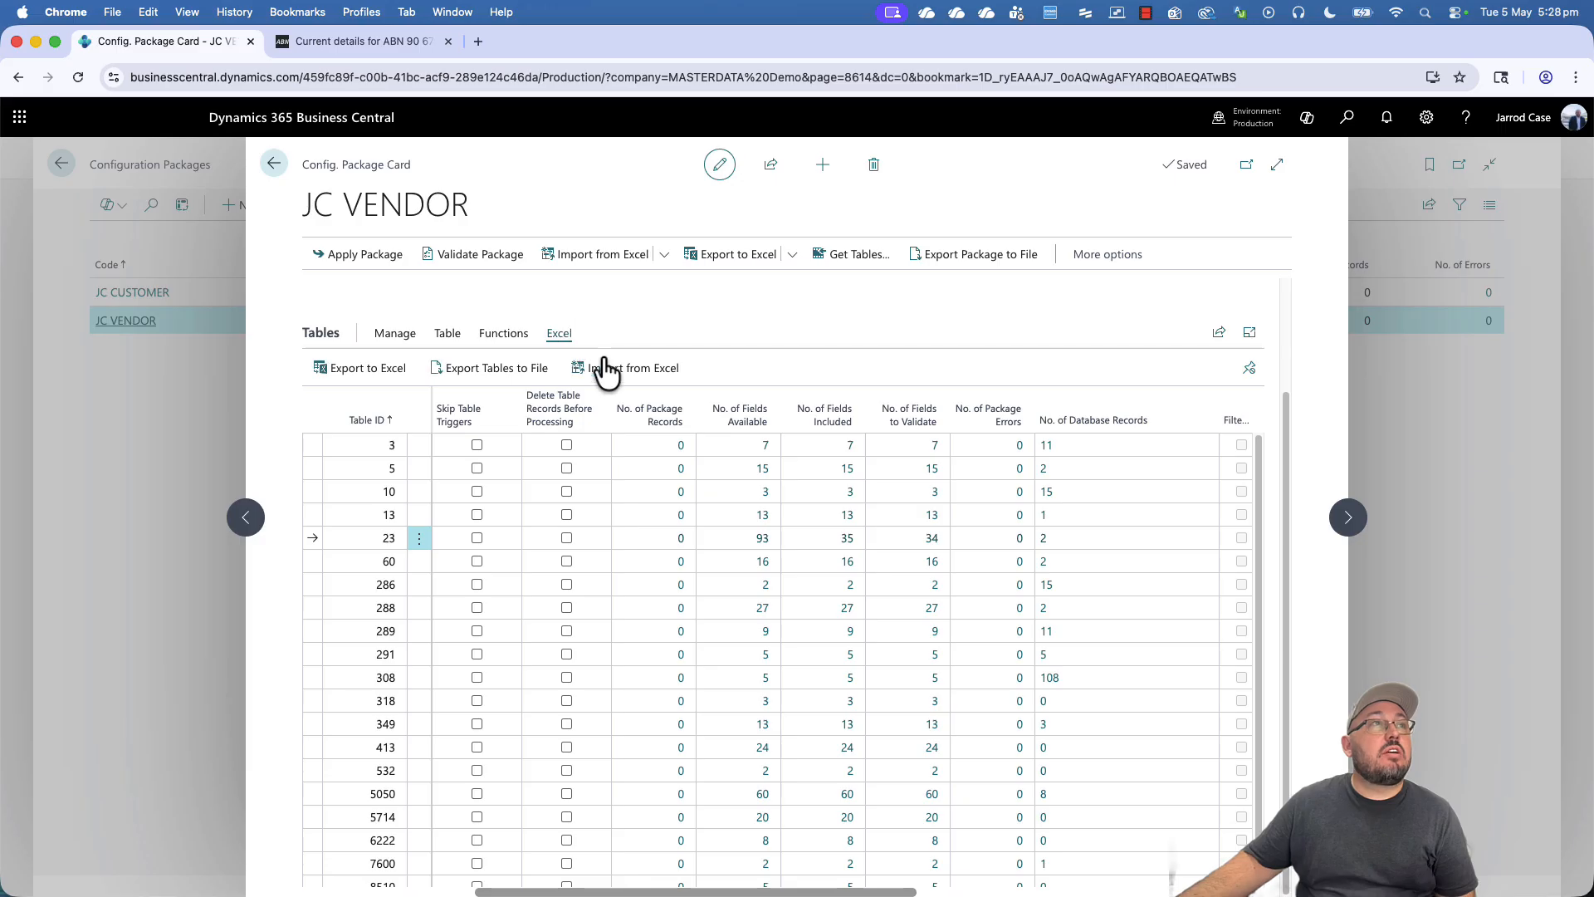
left_click(368, 374)
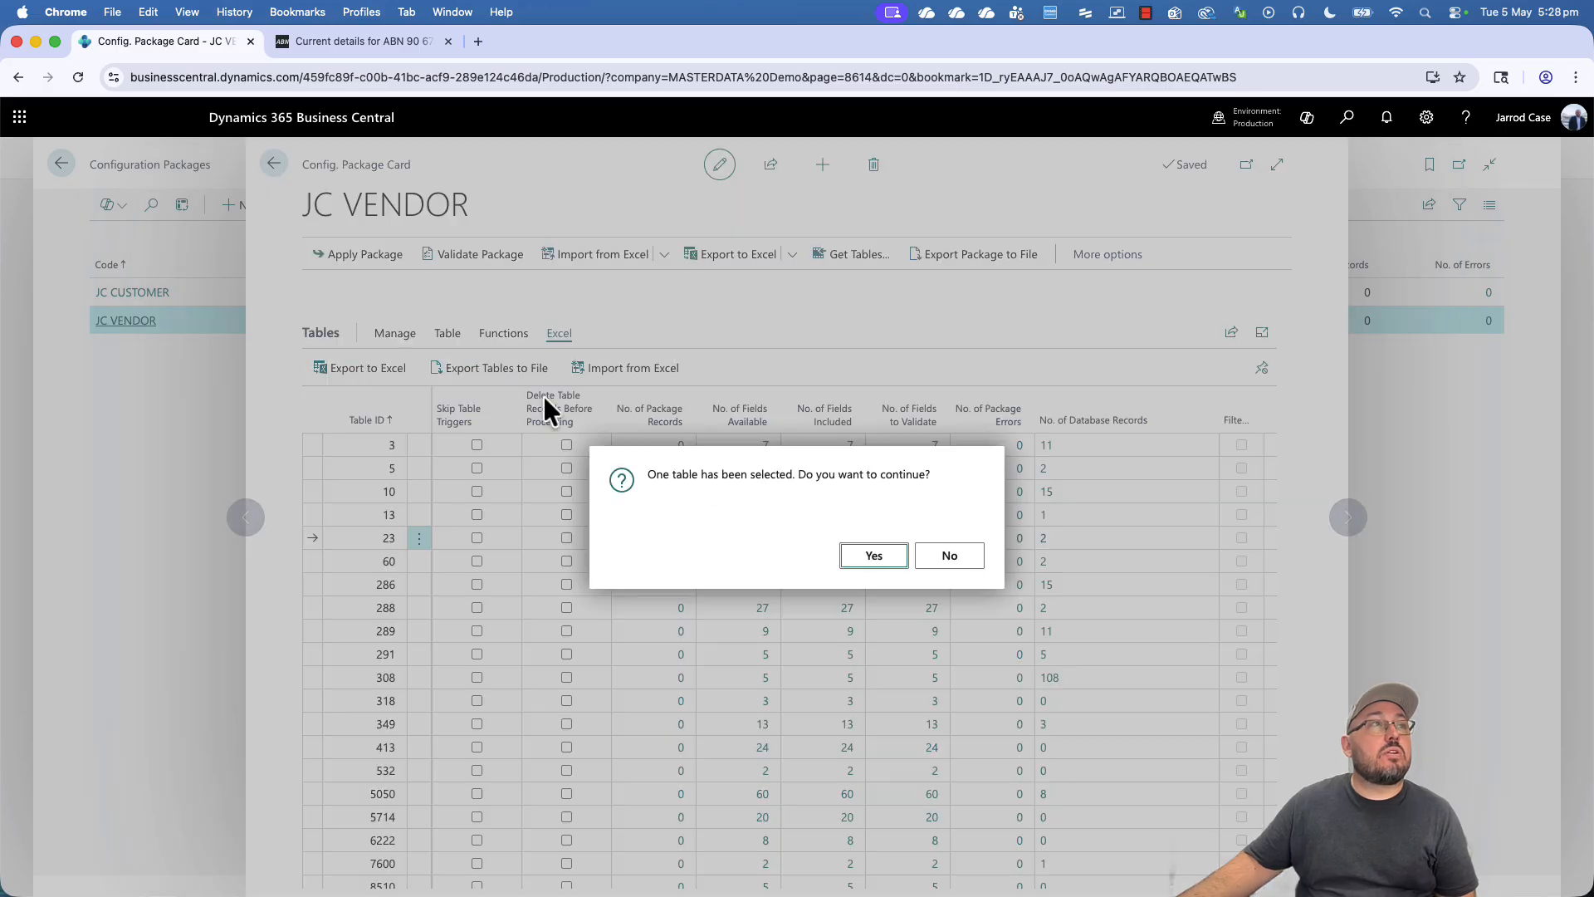
left_click(867, 553)
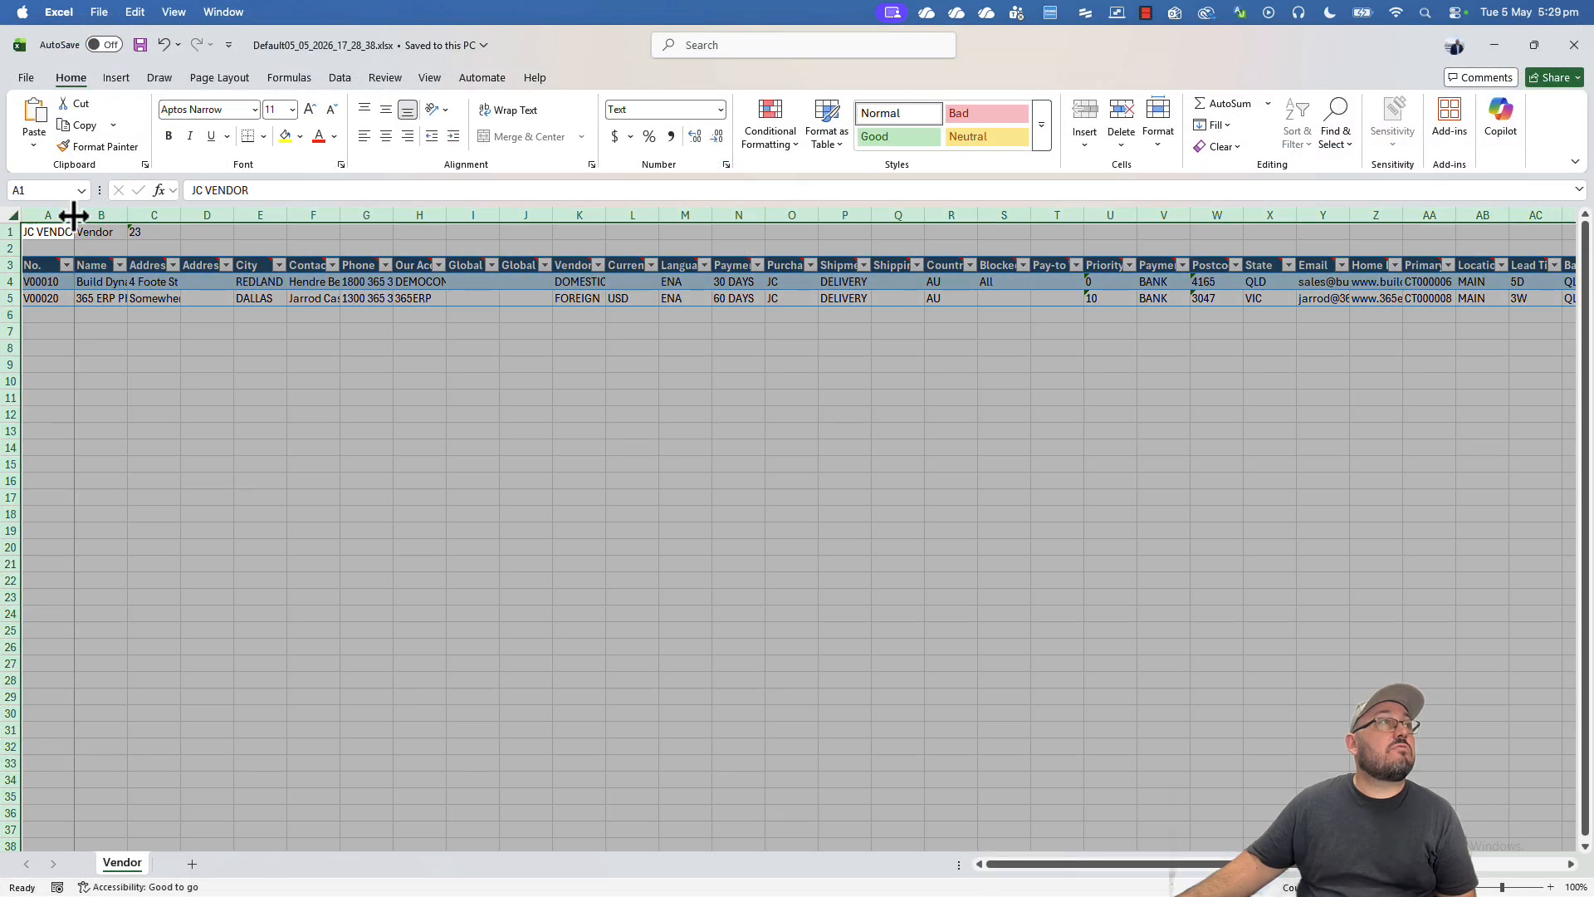
- Auto-fit all worksheet columns and select the package header rows 1 and 2
double_click(74, 215)
left_click(126, 233)
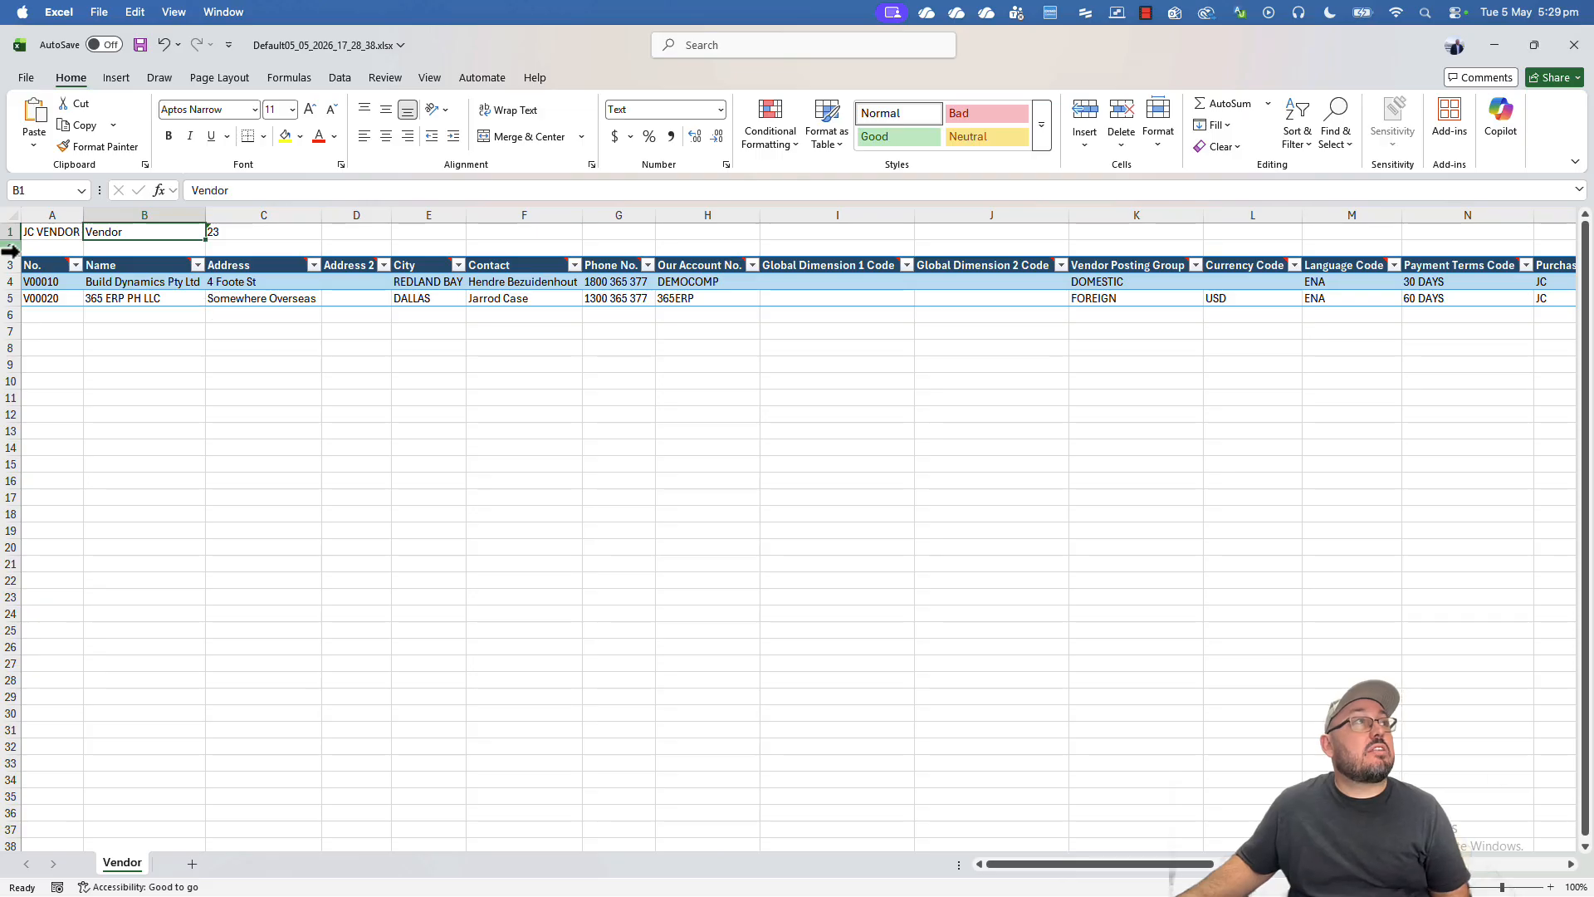
left_click_drag(6, 235, 8, 249)
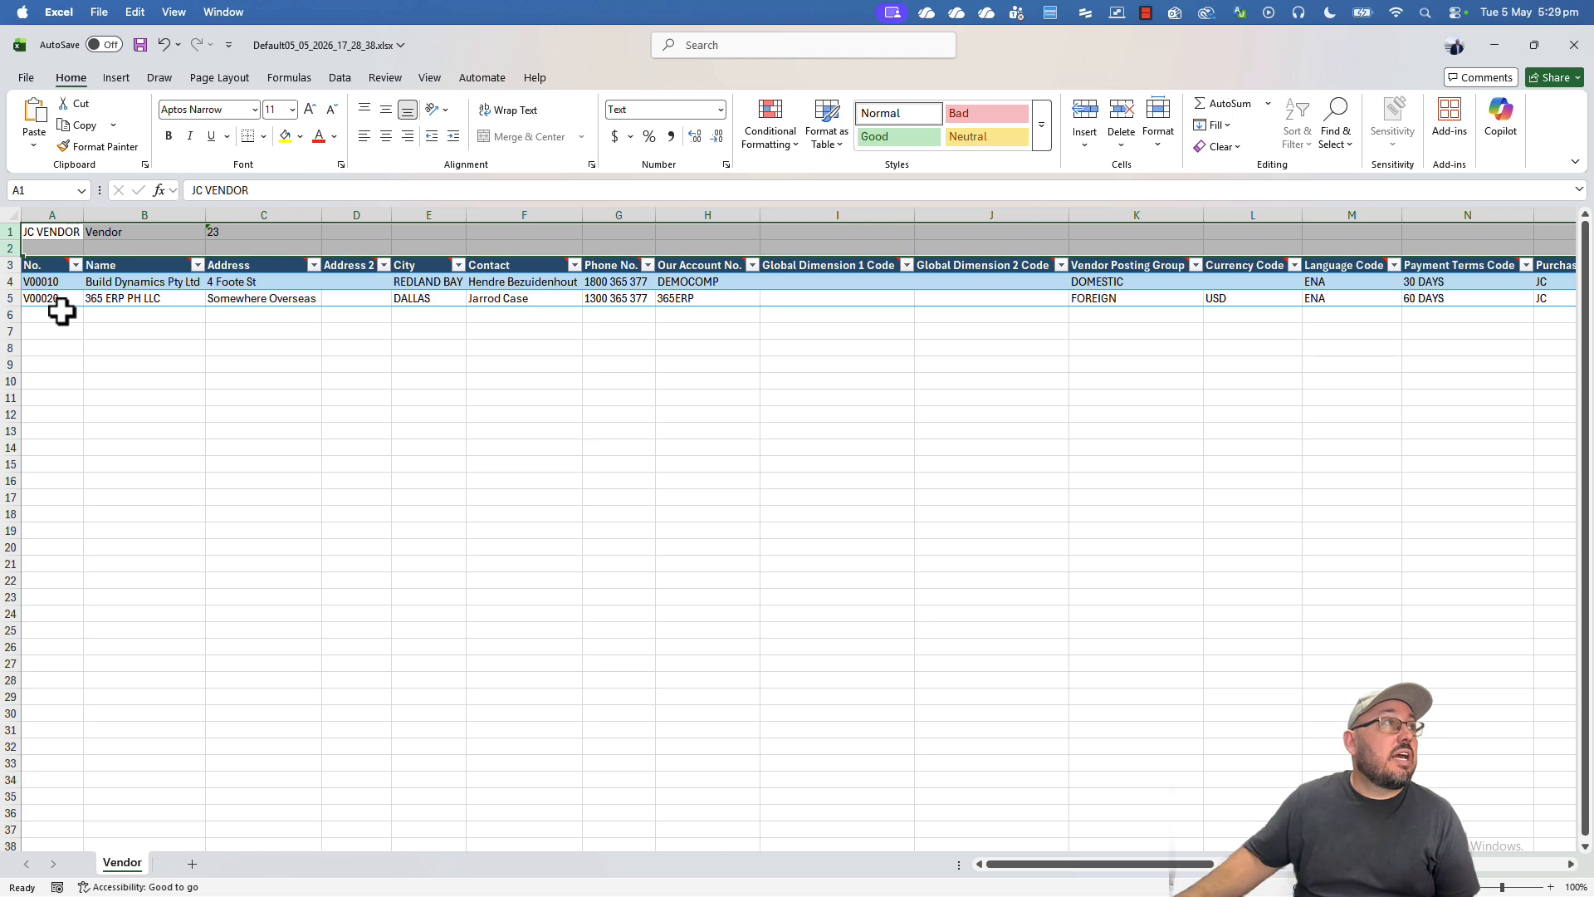
- Review the Build Dynamics Pty Ltd and 365 ERP PH LLC vendor name cells and their column notes
left_click(143, 283)
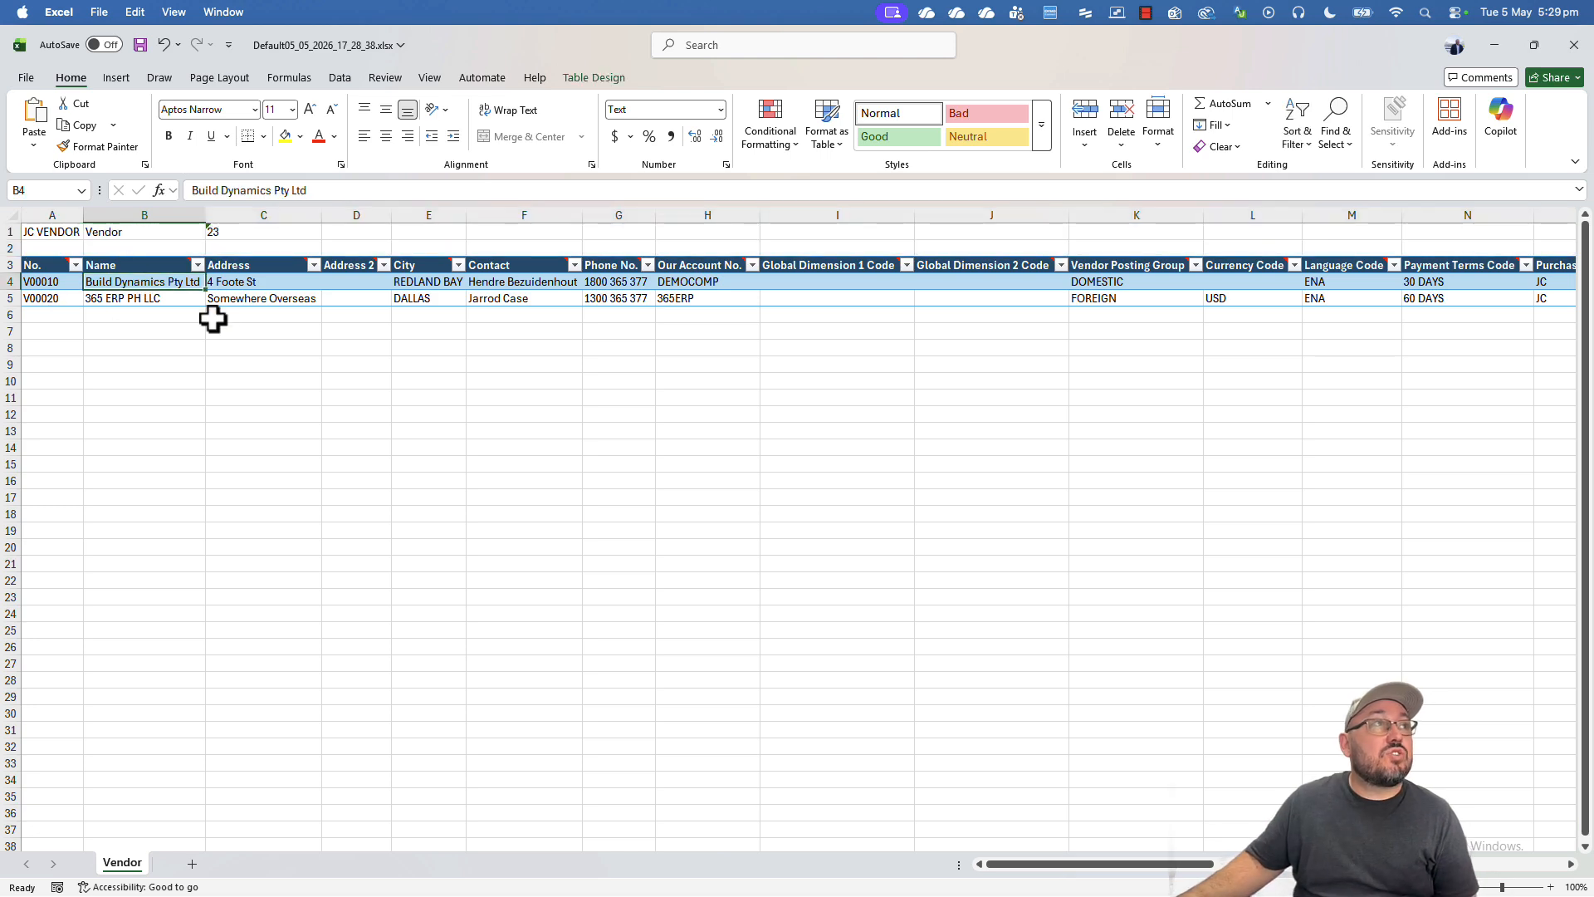
mouse_move(216, 276)
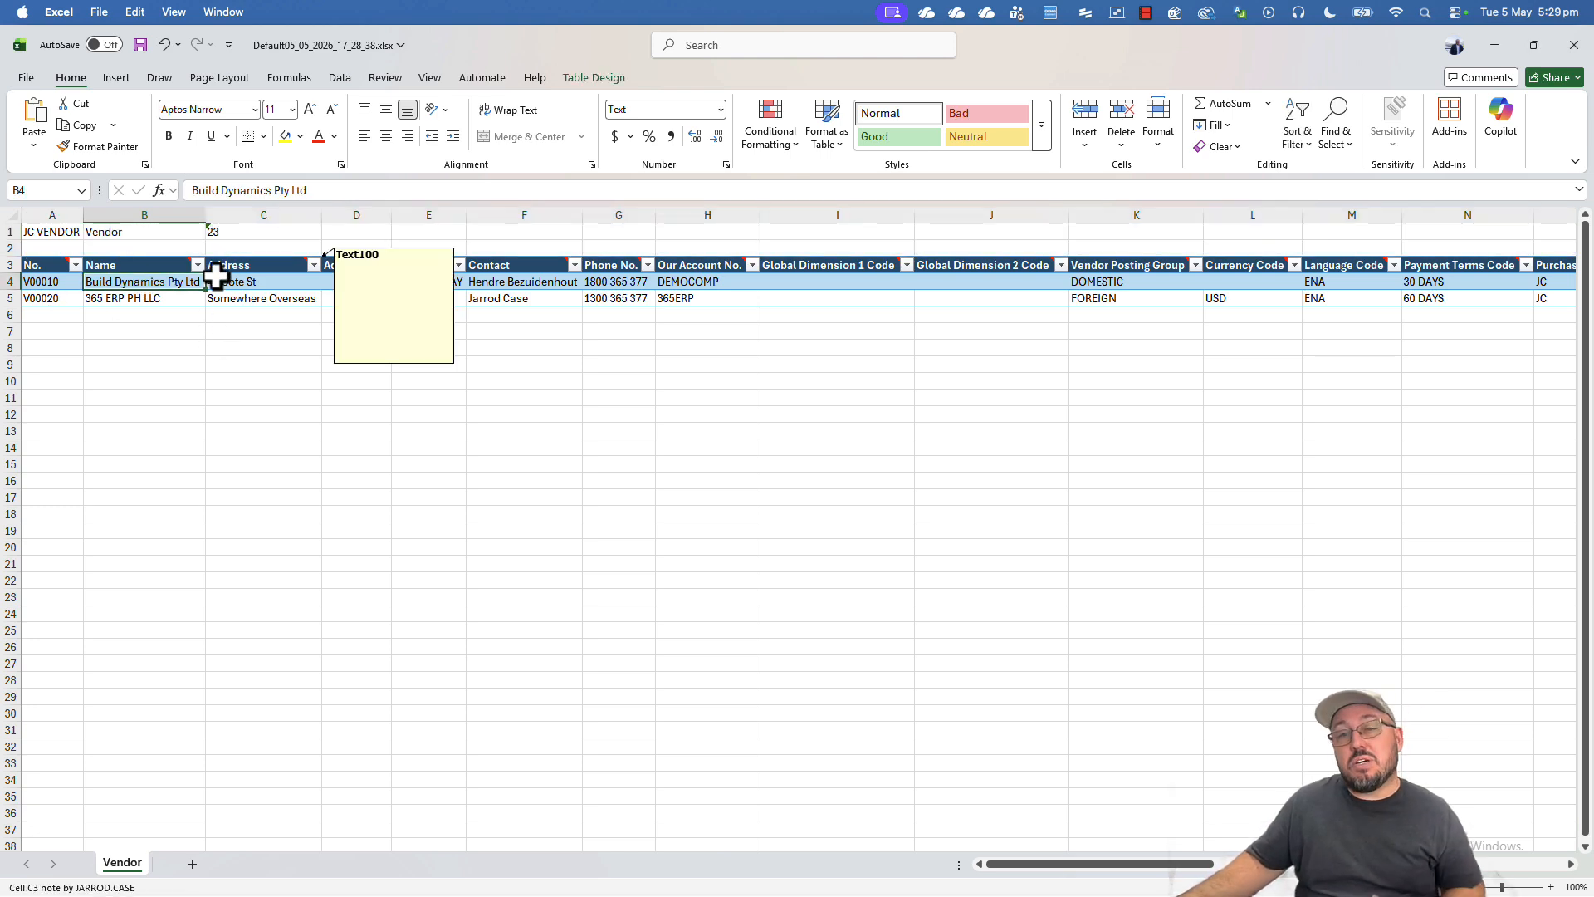
left_click(160, 300)
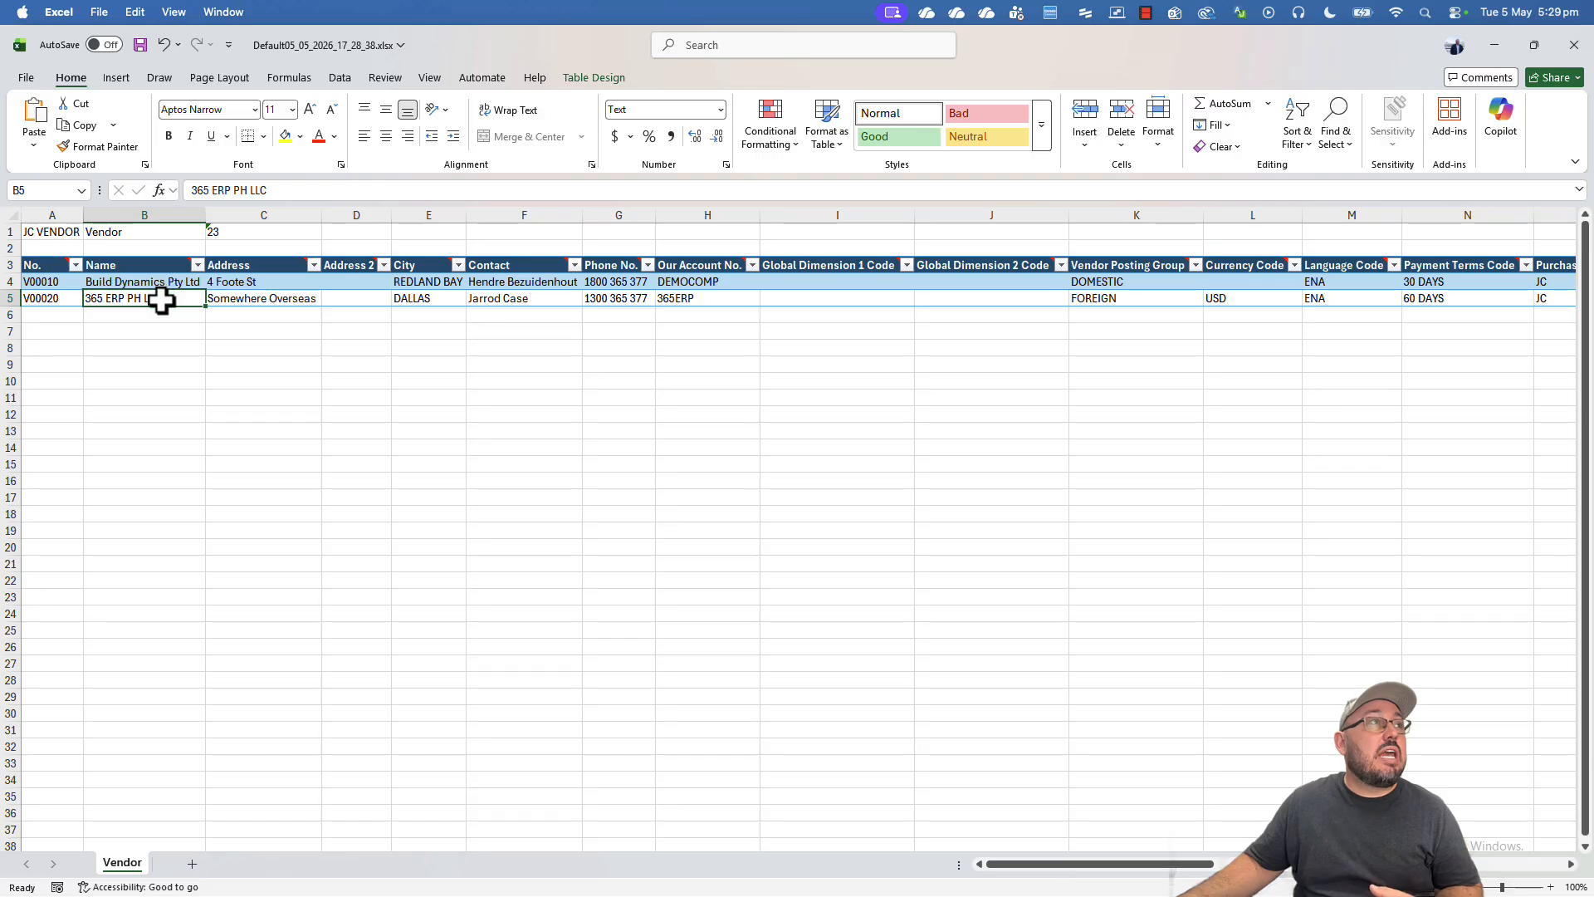
mouse_move(176, 265)
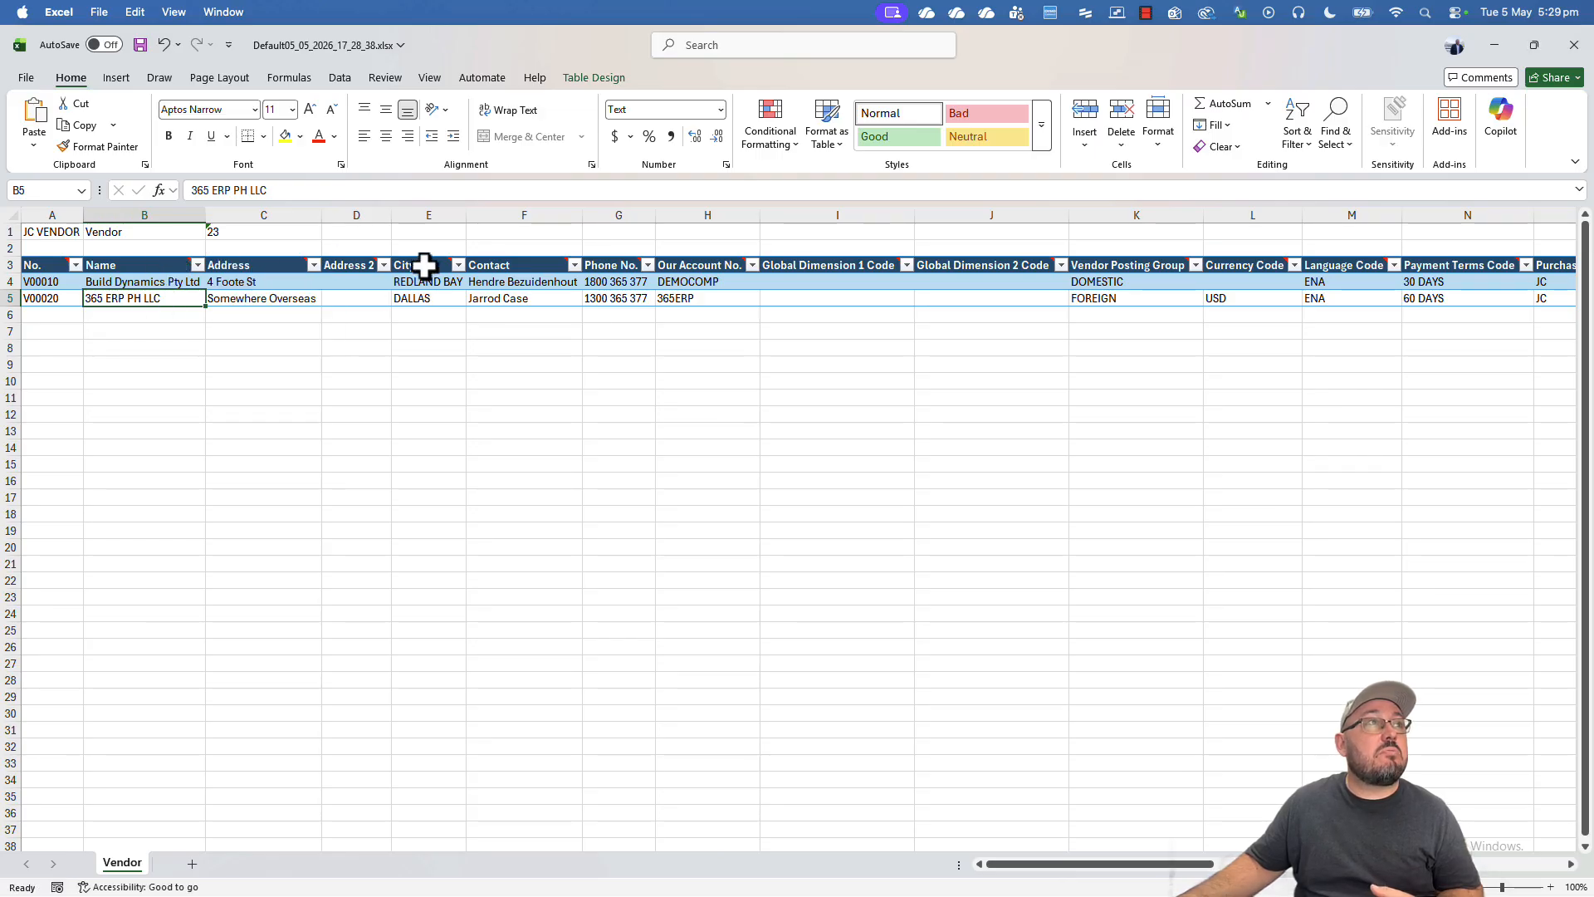
mouse_move(436, 265)
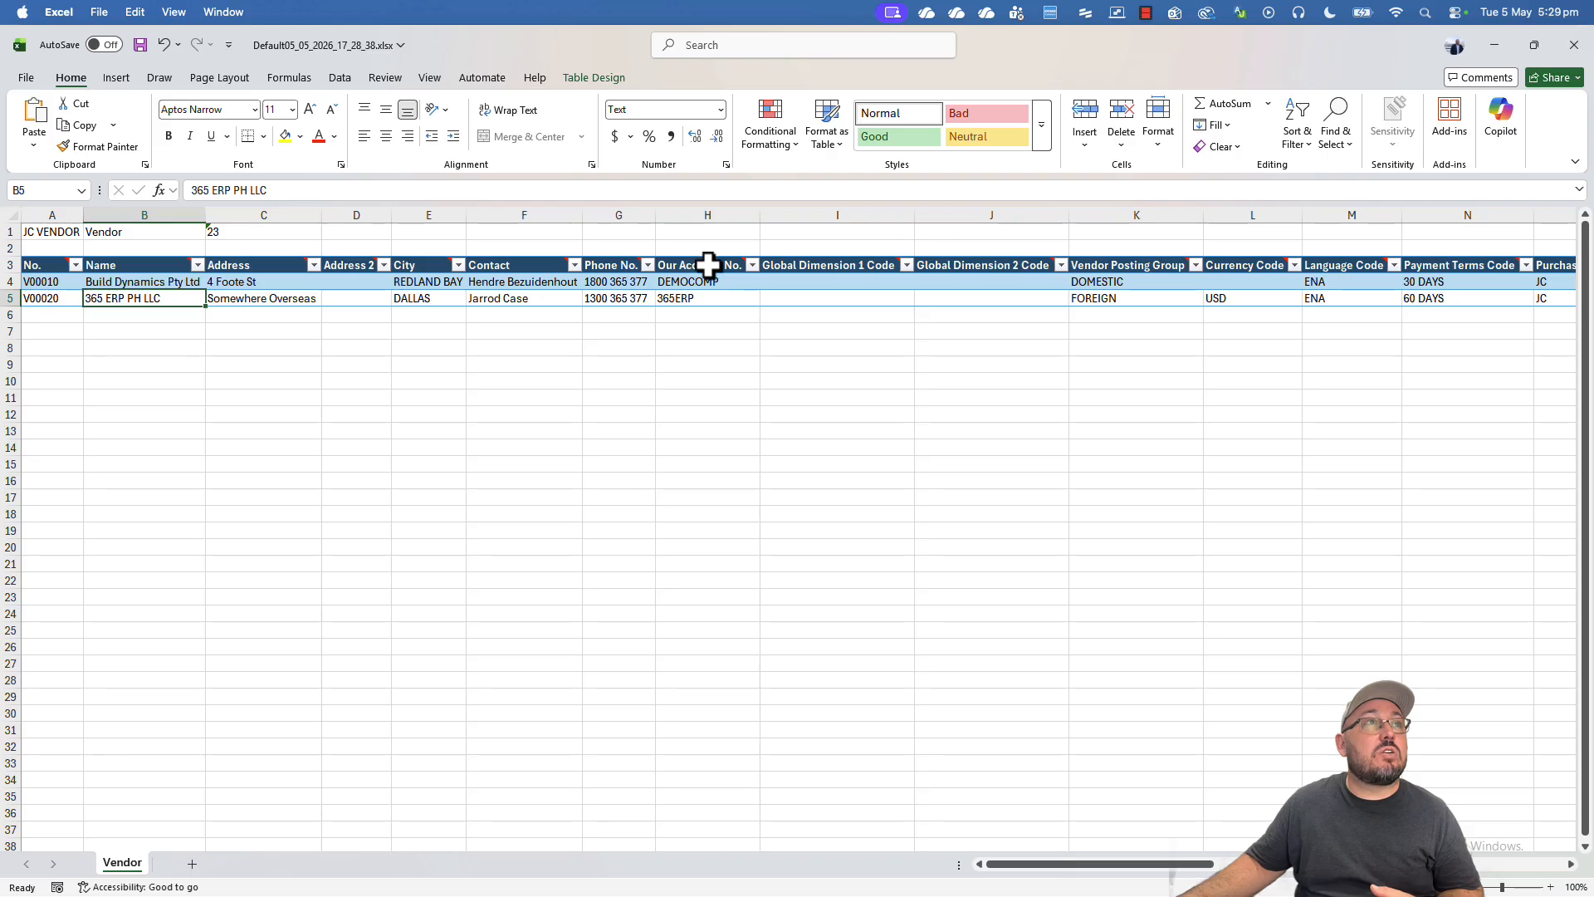
left_click(609, 410)
- Compare the two vendors' payment terms and posting group values along row 5
left_click(592, 317)
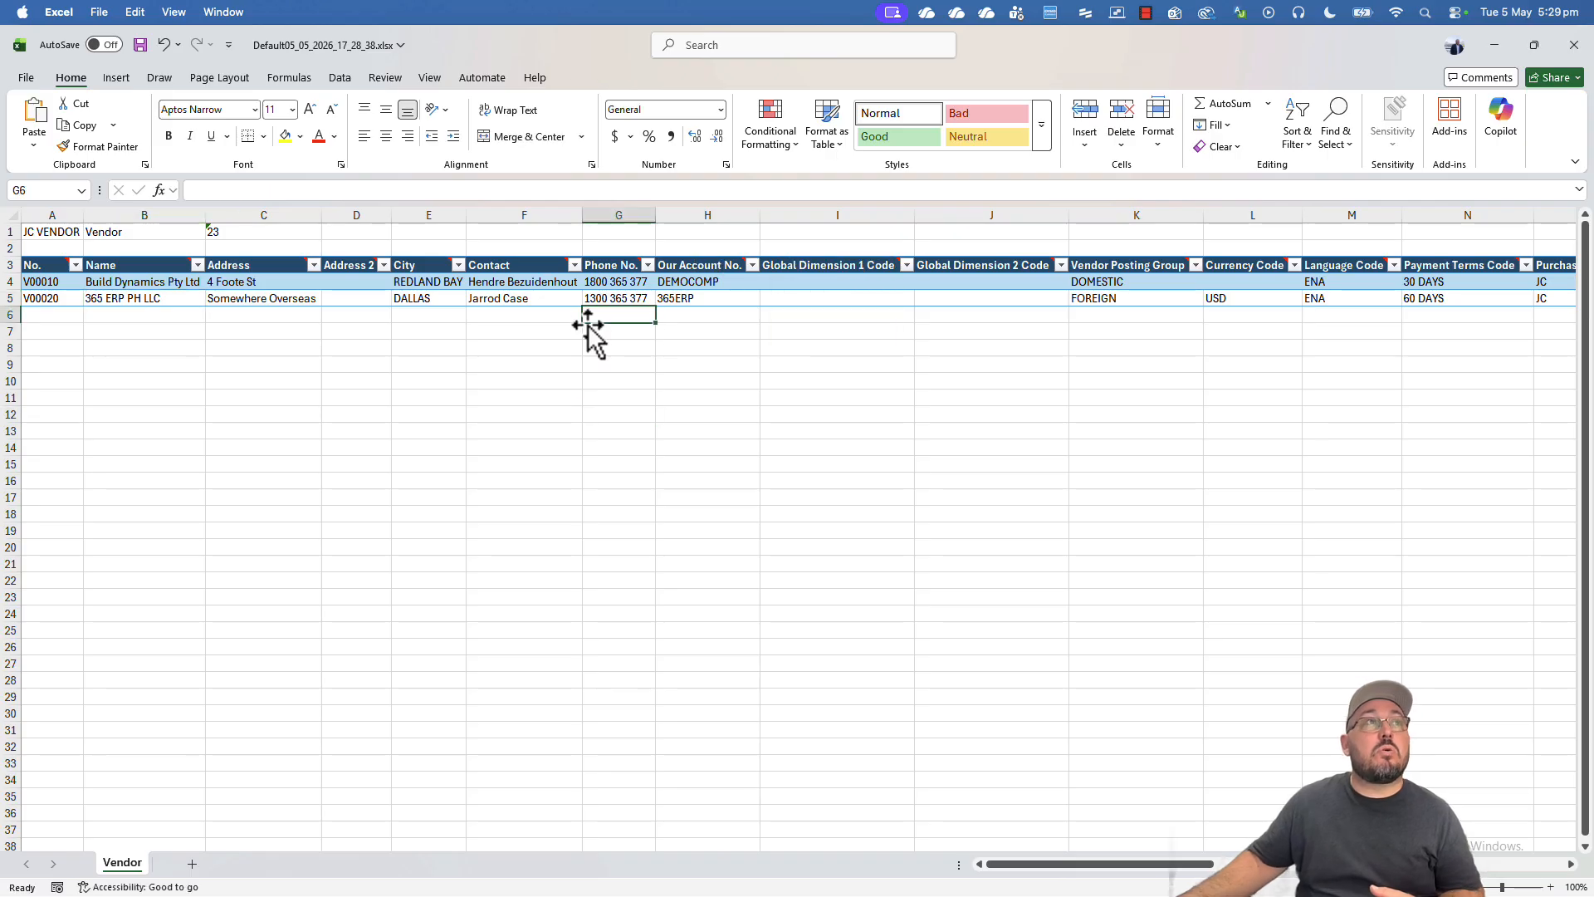
key("Right")
key("Right")
key("Right")
key("Right")
key("Right")
key("Right")
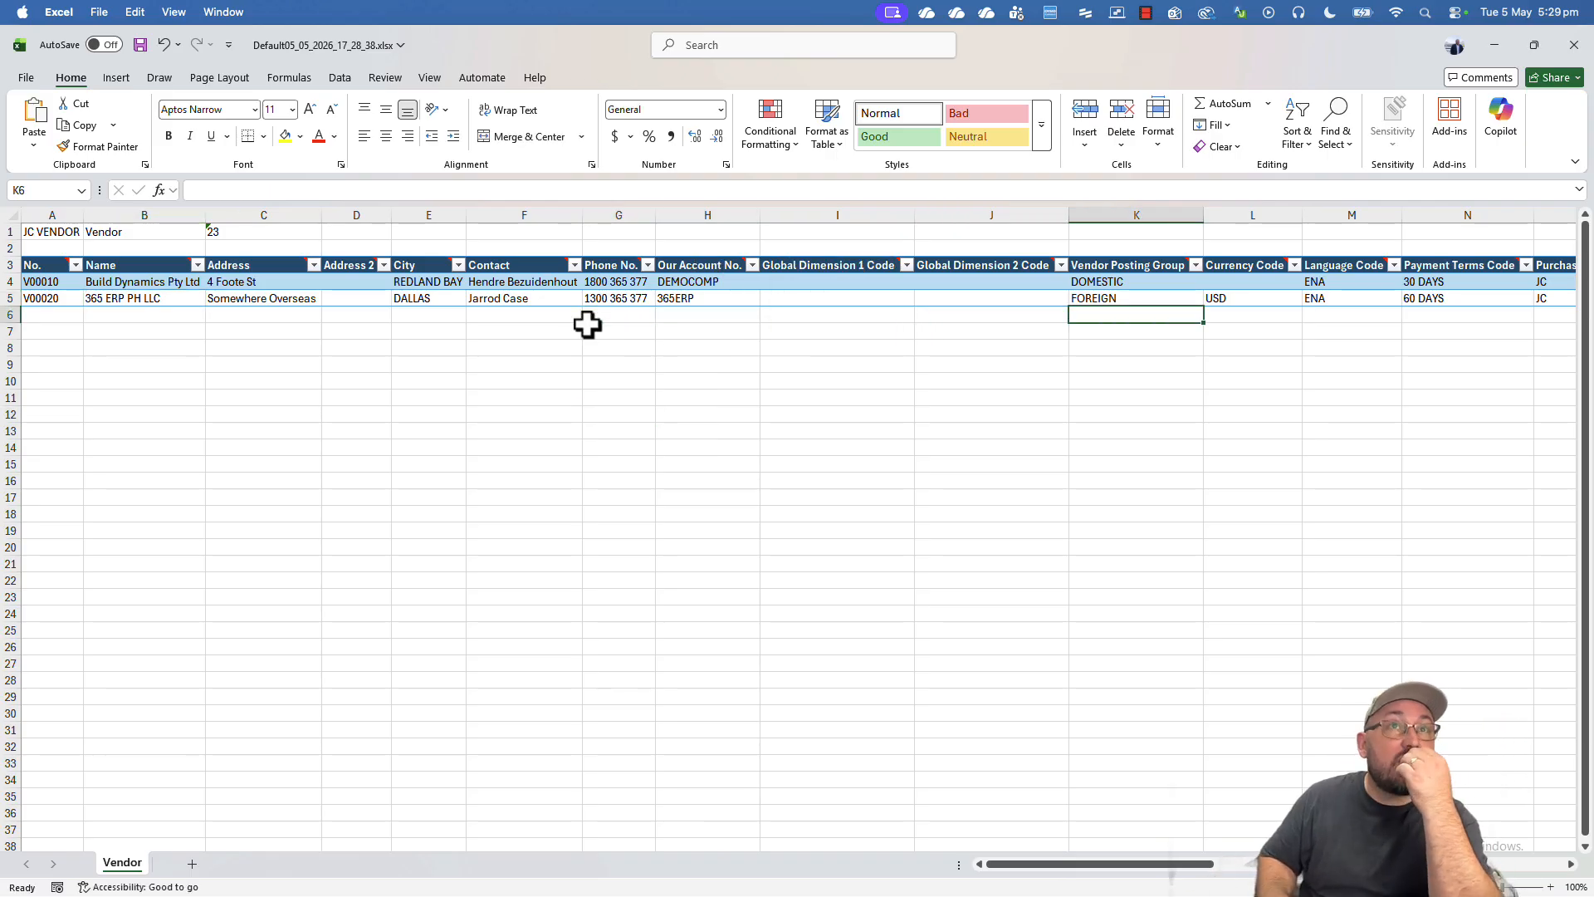
key("Right")
key("Right")
key("Right")
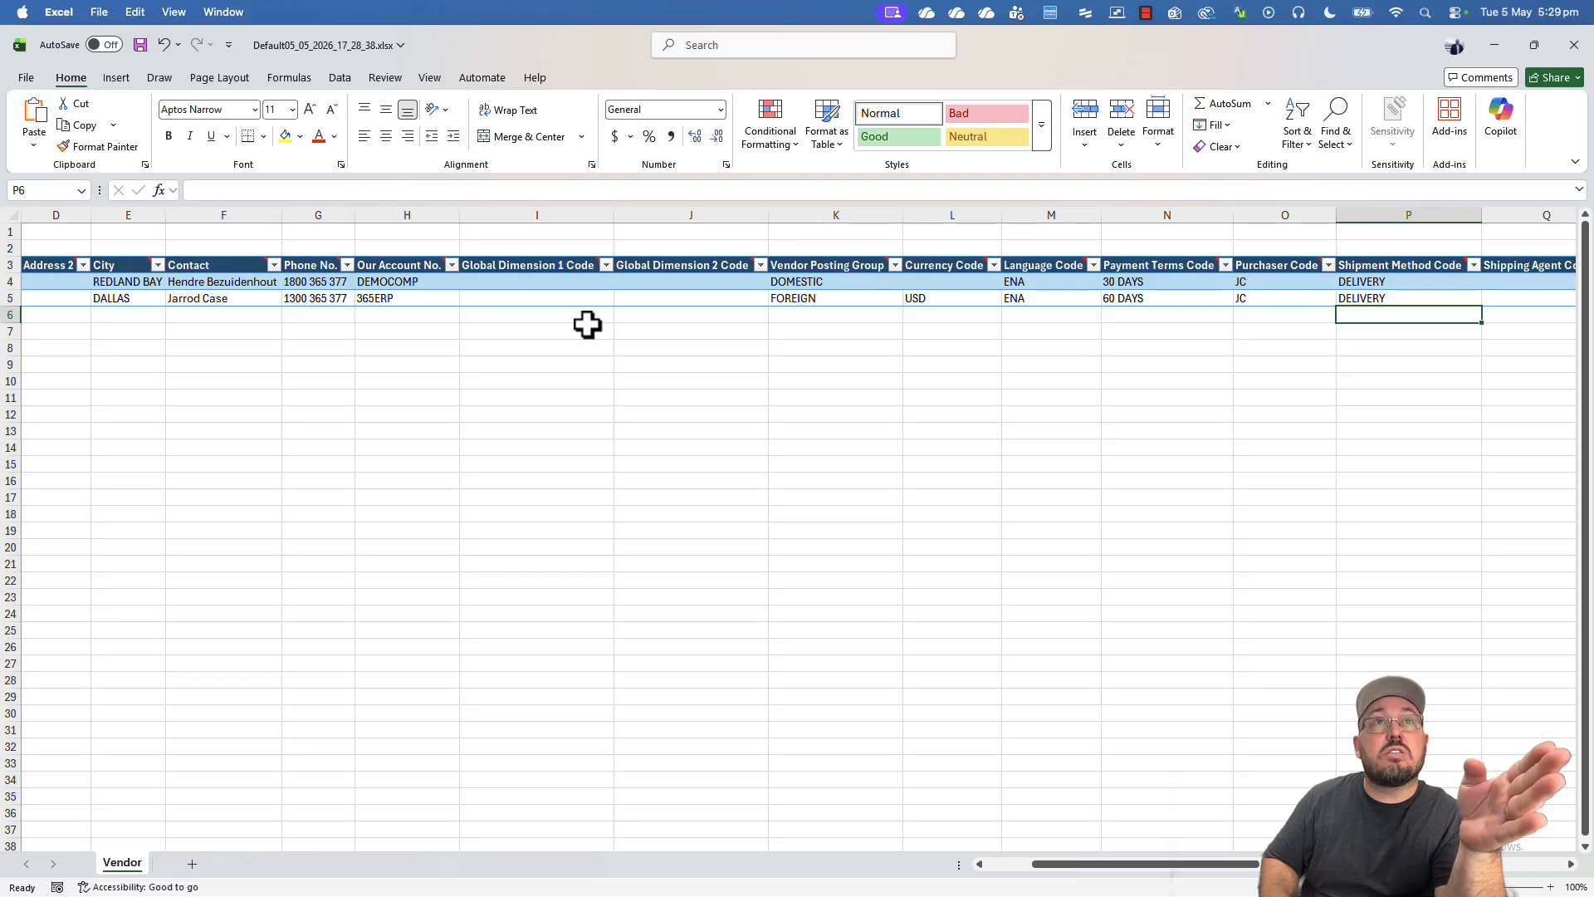
key("Left")
key("Left")
key("Left")
key("Up")
key("Right")
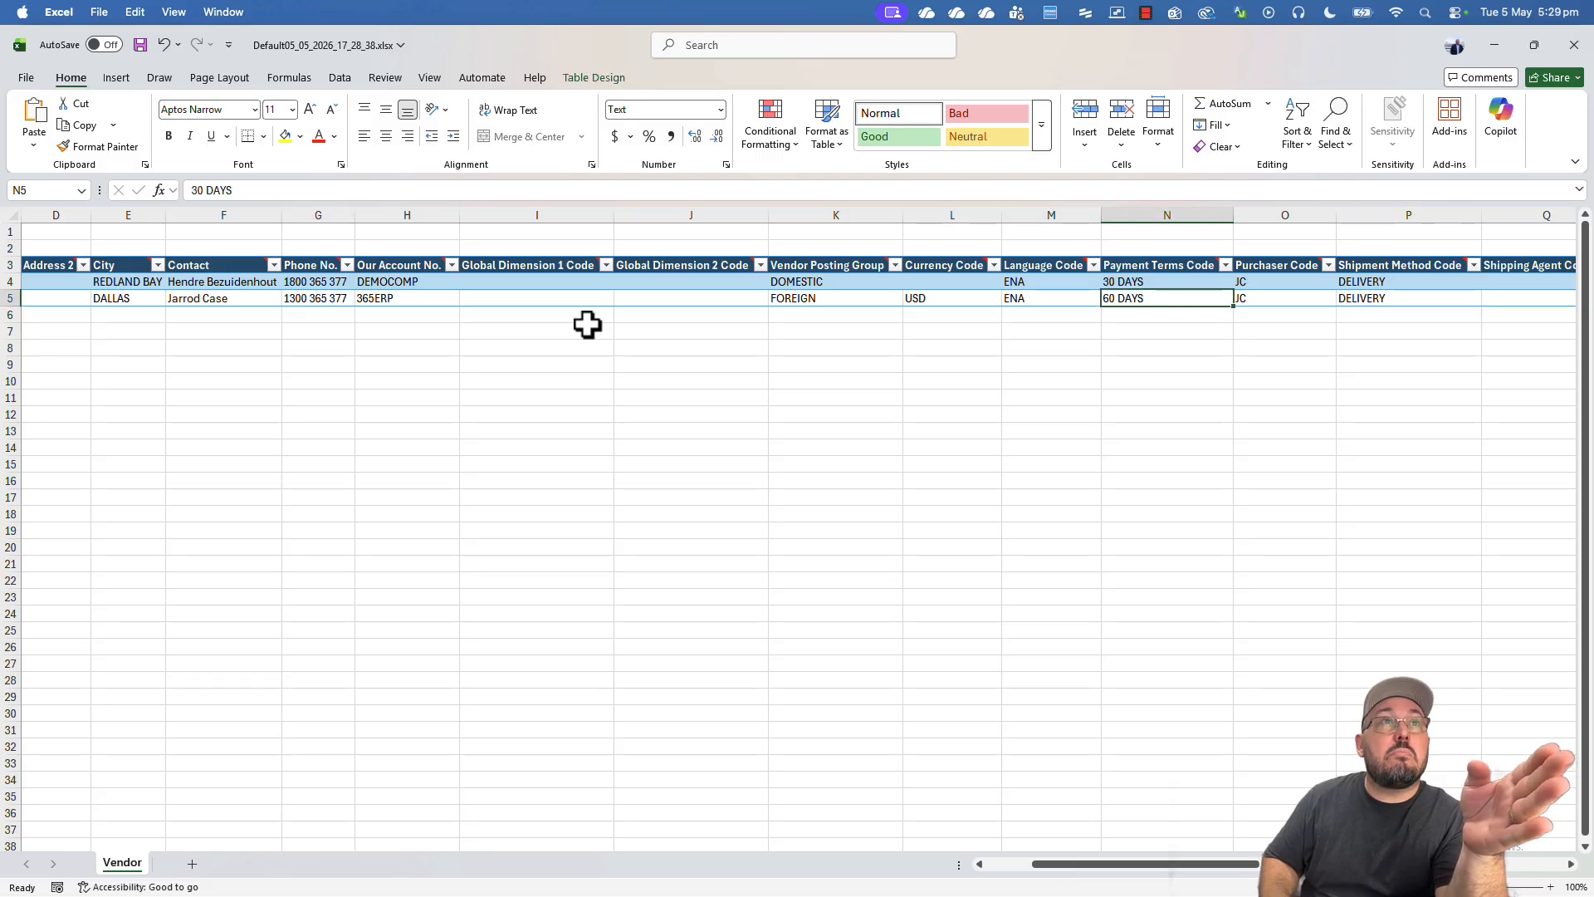
key("Left")
key("Left")
key("Right")
key("Right")
key("Right")
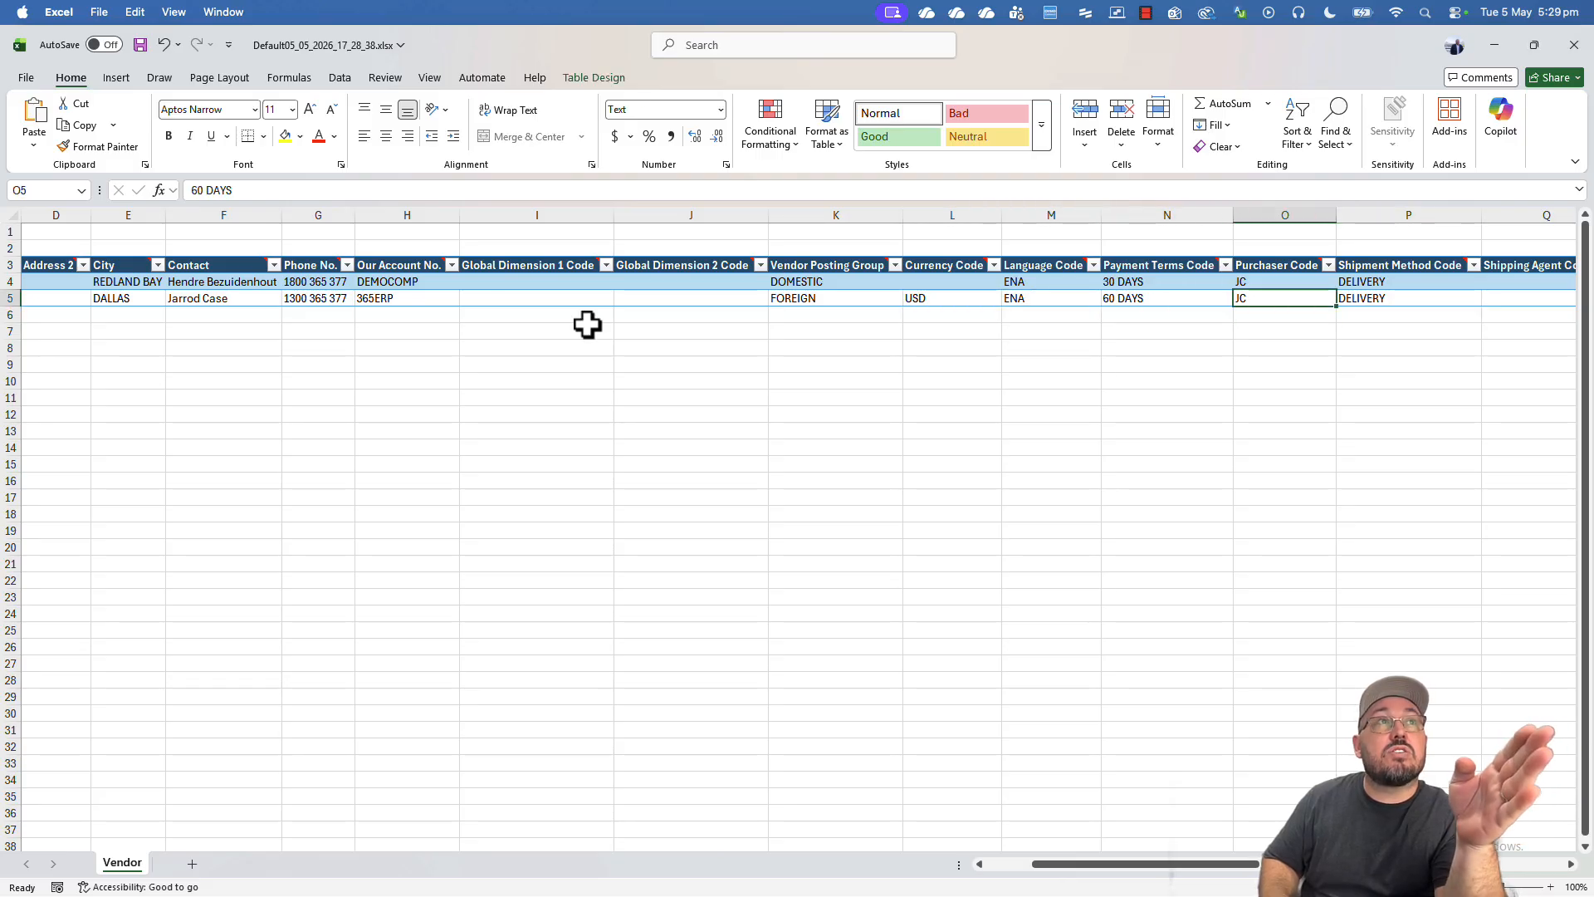
key("Right")
key("Right")
key("Left")
key("Left")
key("Left")
key("Left")
key("Left")
key("Left")
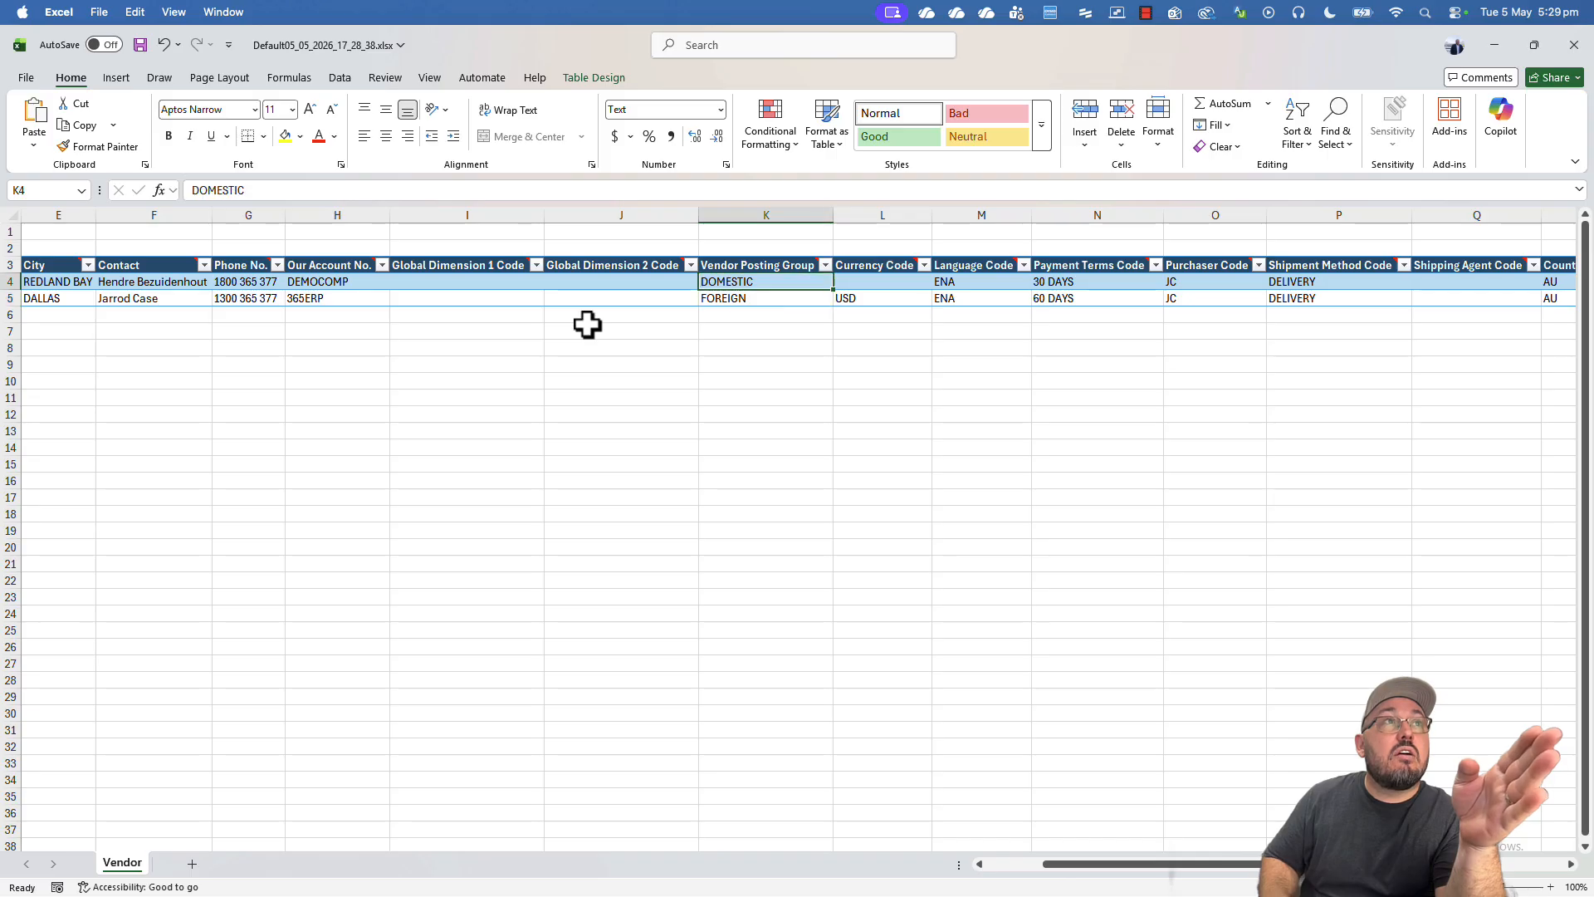
- Enter All in the second vendor's Blocked cell S5, matching the first vendor
key("Right")
key("Right")
key("Right")
key("Right")
key("Right")
key("Right")
key("Right")
key("Right")
key("Right")
key("Right")
key("Right")
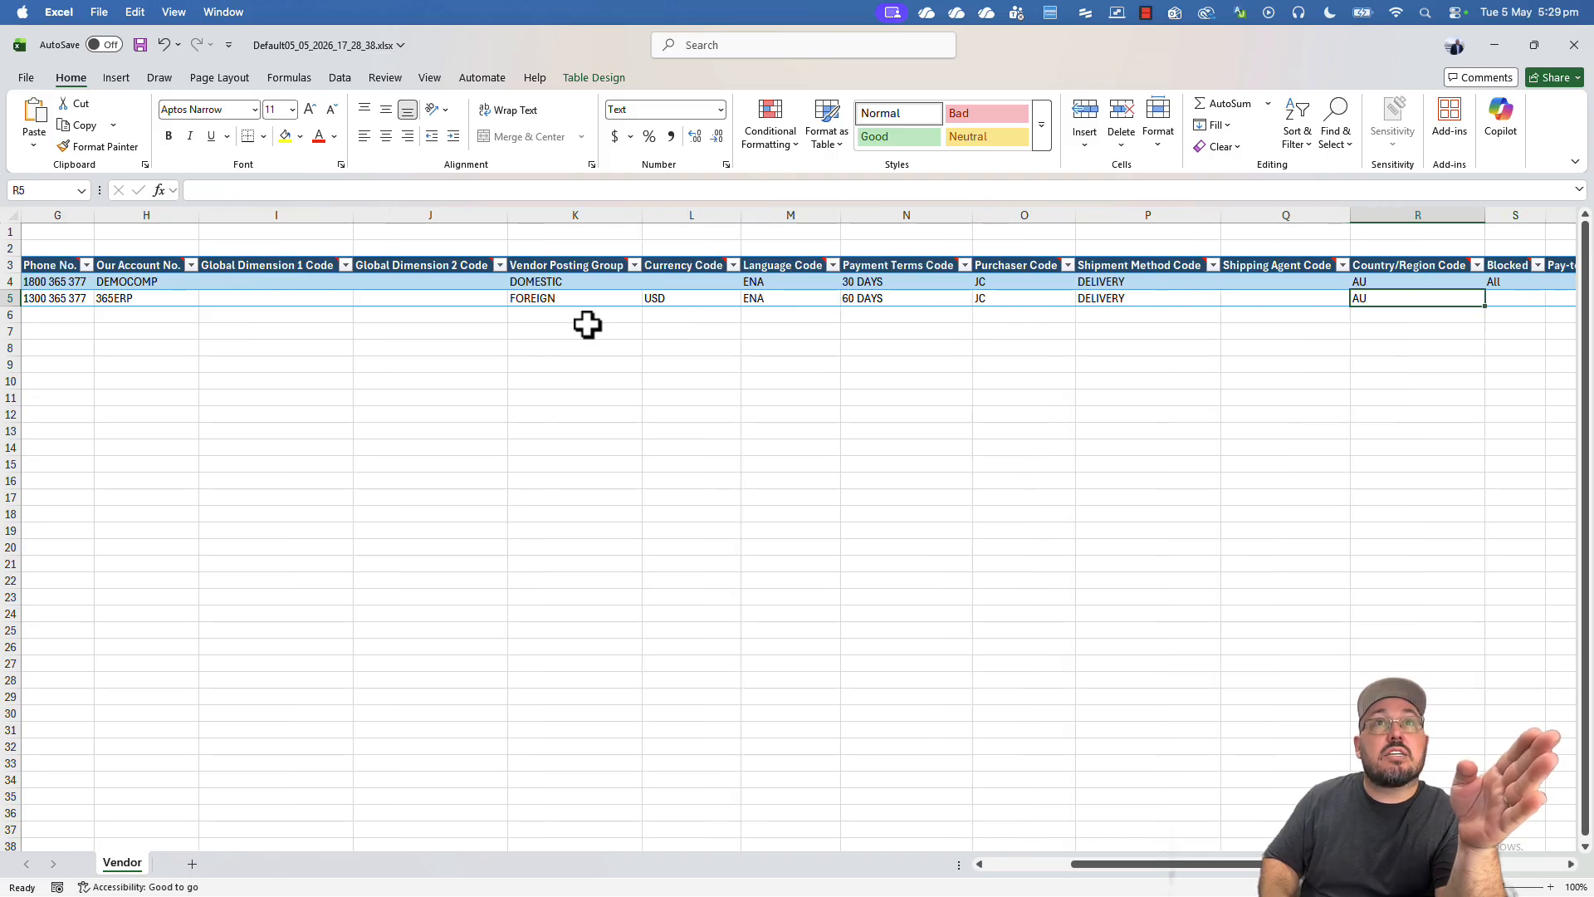
key("Left")
key("Left")
key("Left")
key("Up")
key("Down")
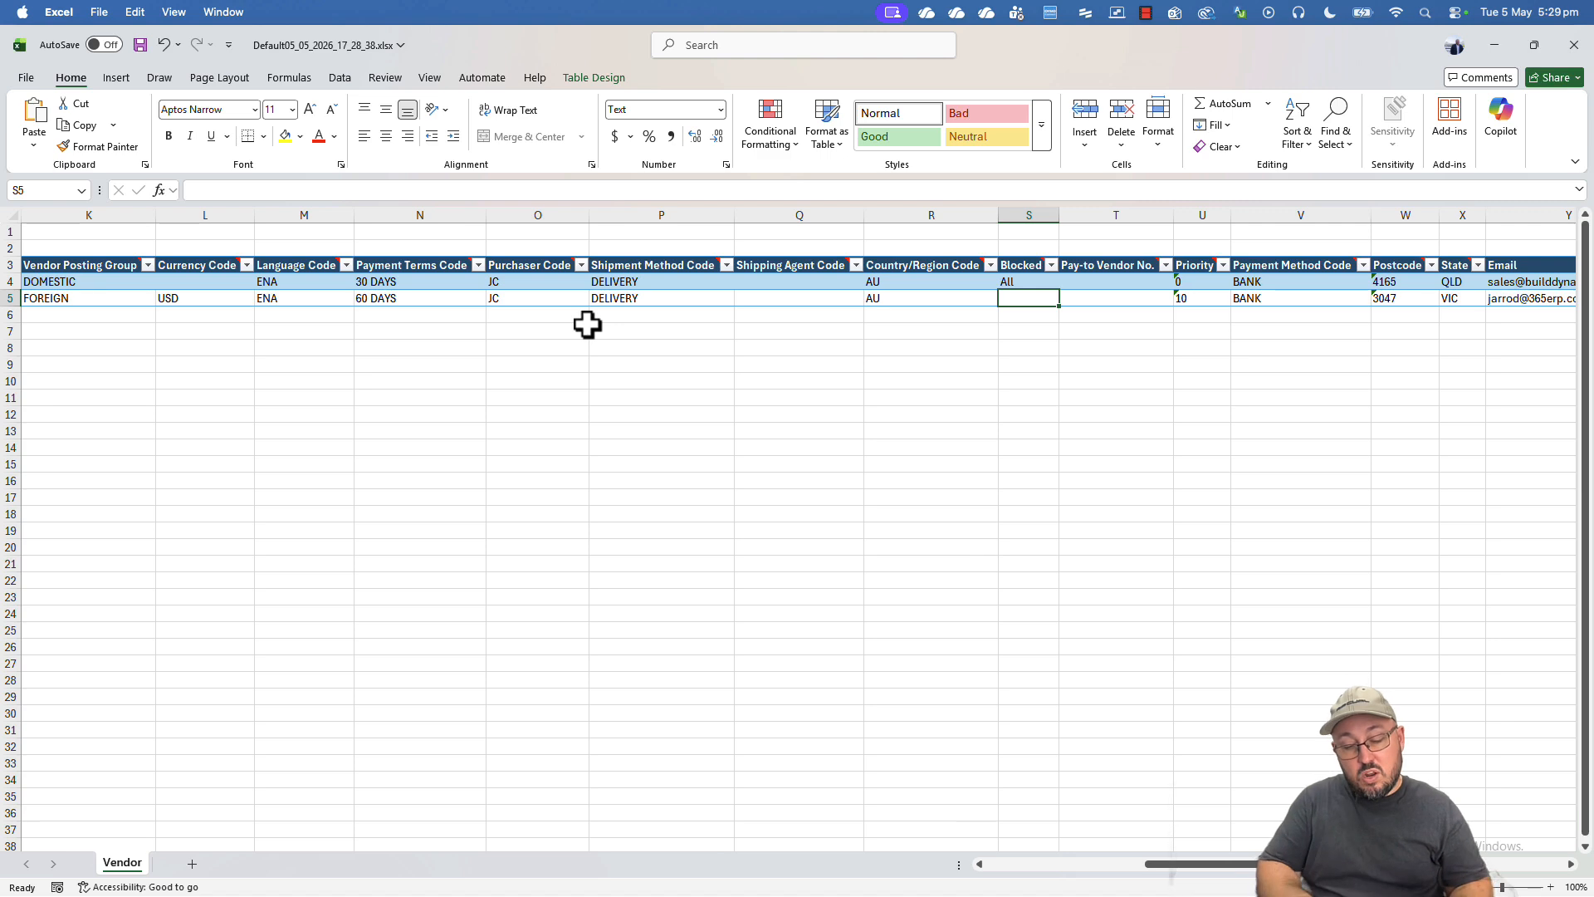
type("All")
key("Tab")
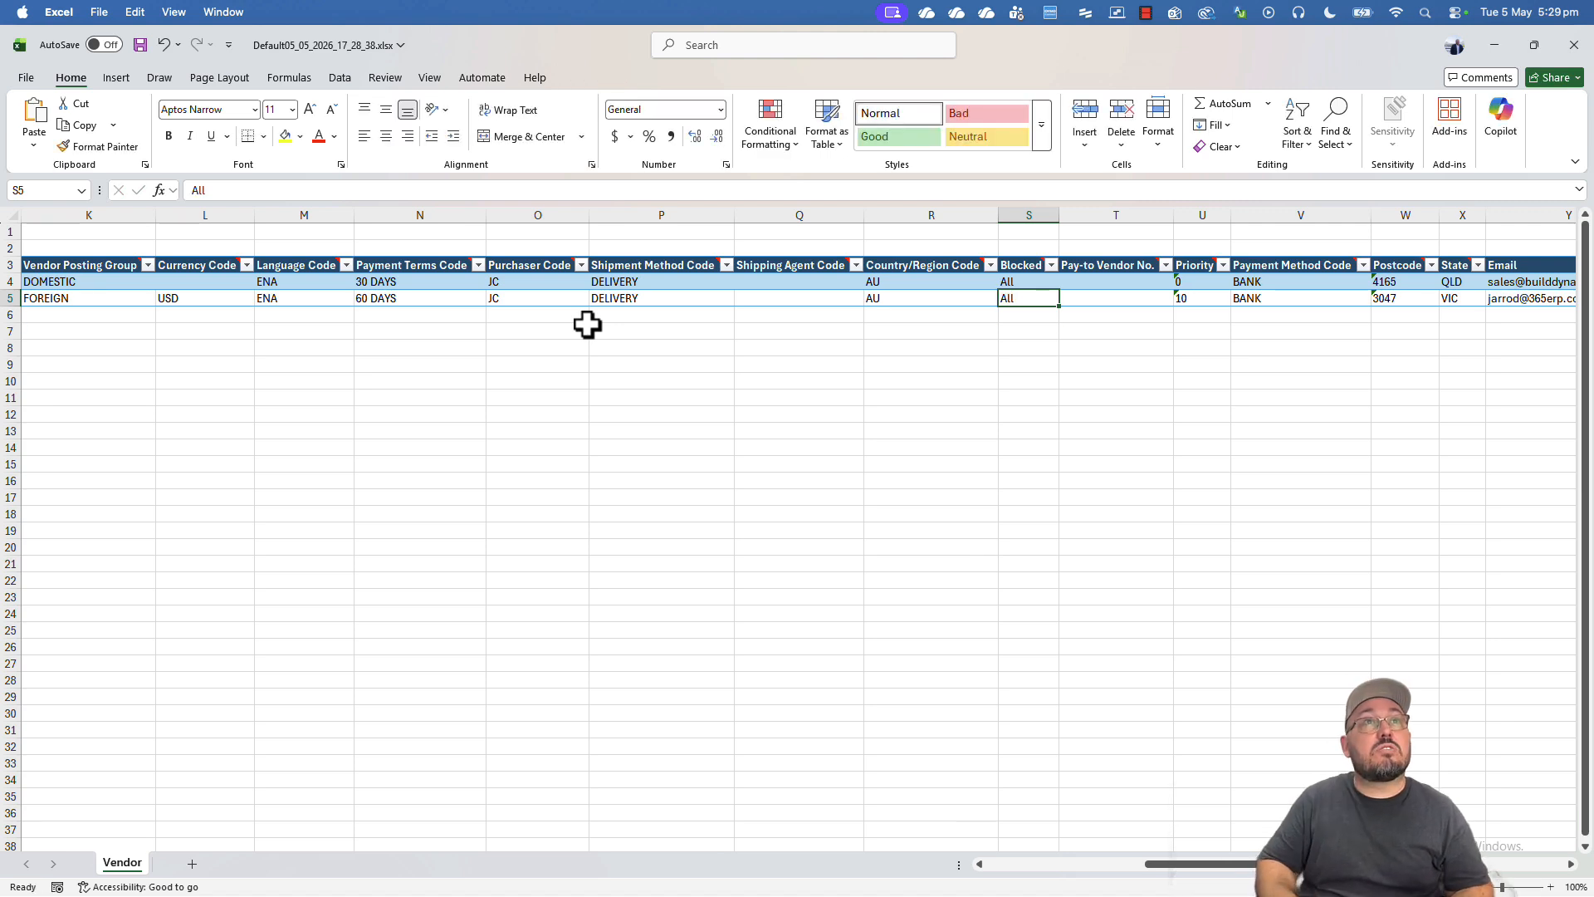
- Review both vendors' Email, ABN Division Part No. and bank account values
key("Right")
key("Right")
key("Right")
key("Right")
key("Right")
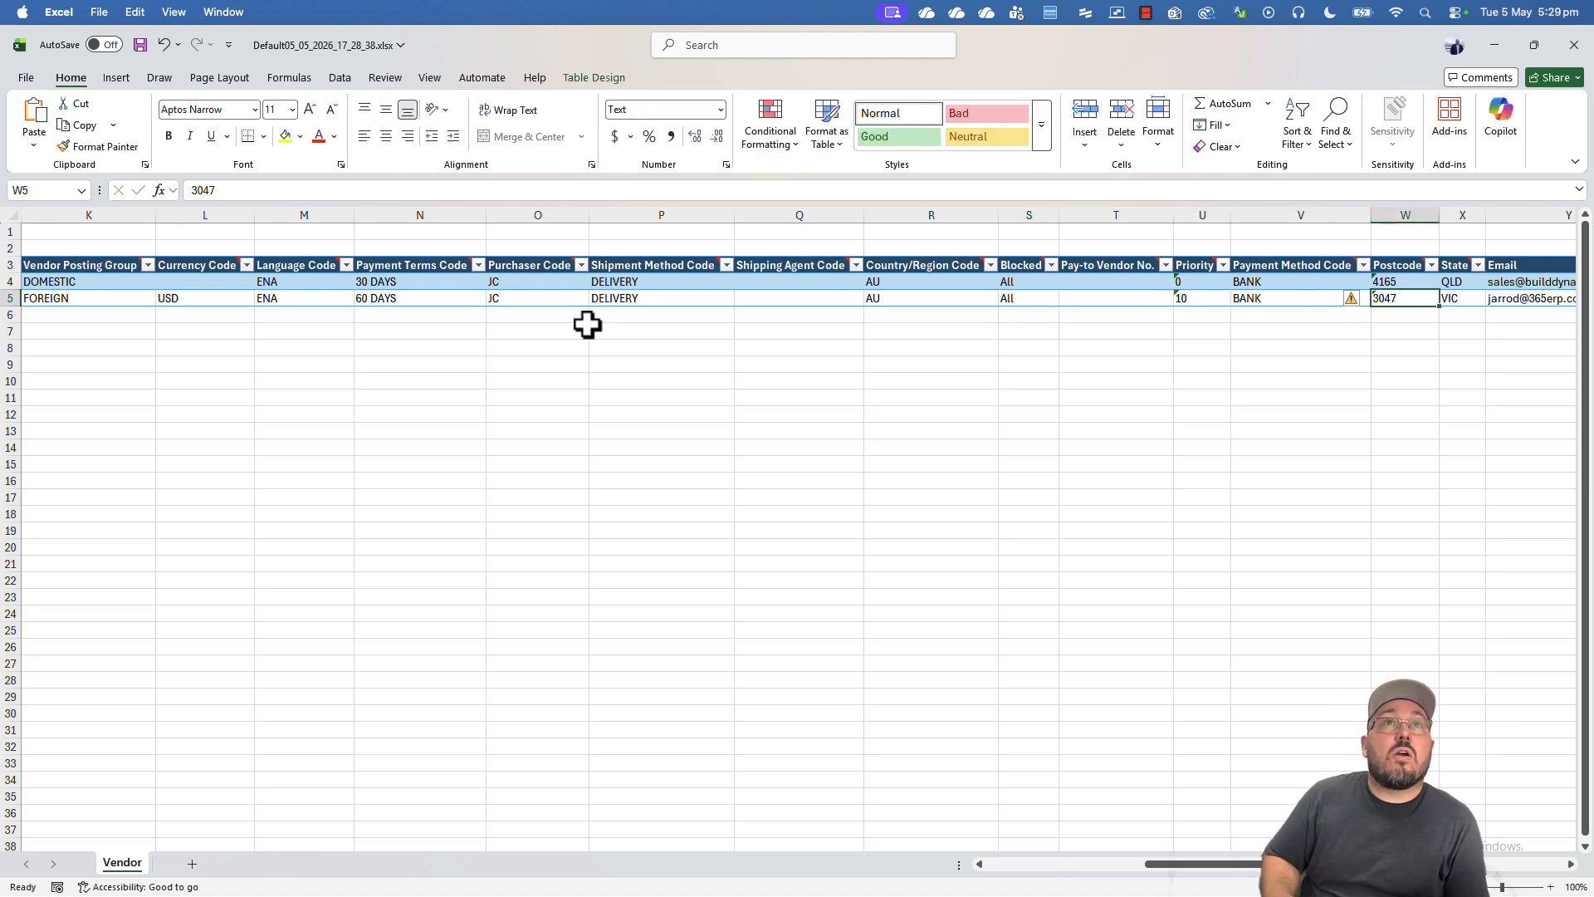
key("Right")
key("Right")
key("Right")
key("Right")
key("Right")
key("Right")
key("Right")
key("Right")
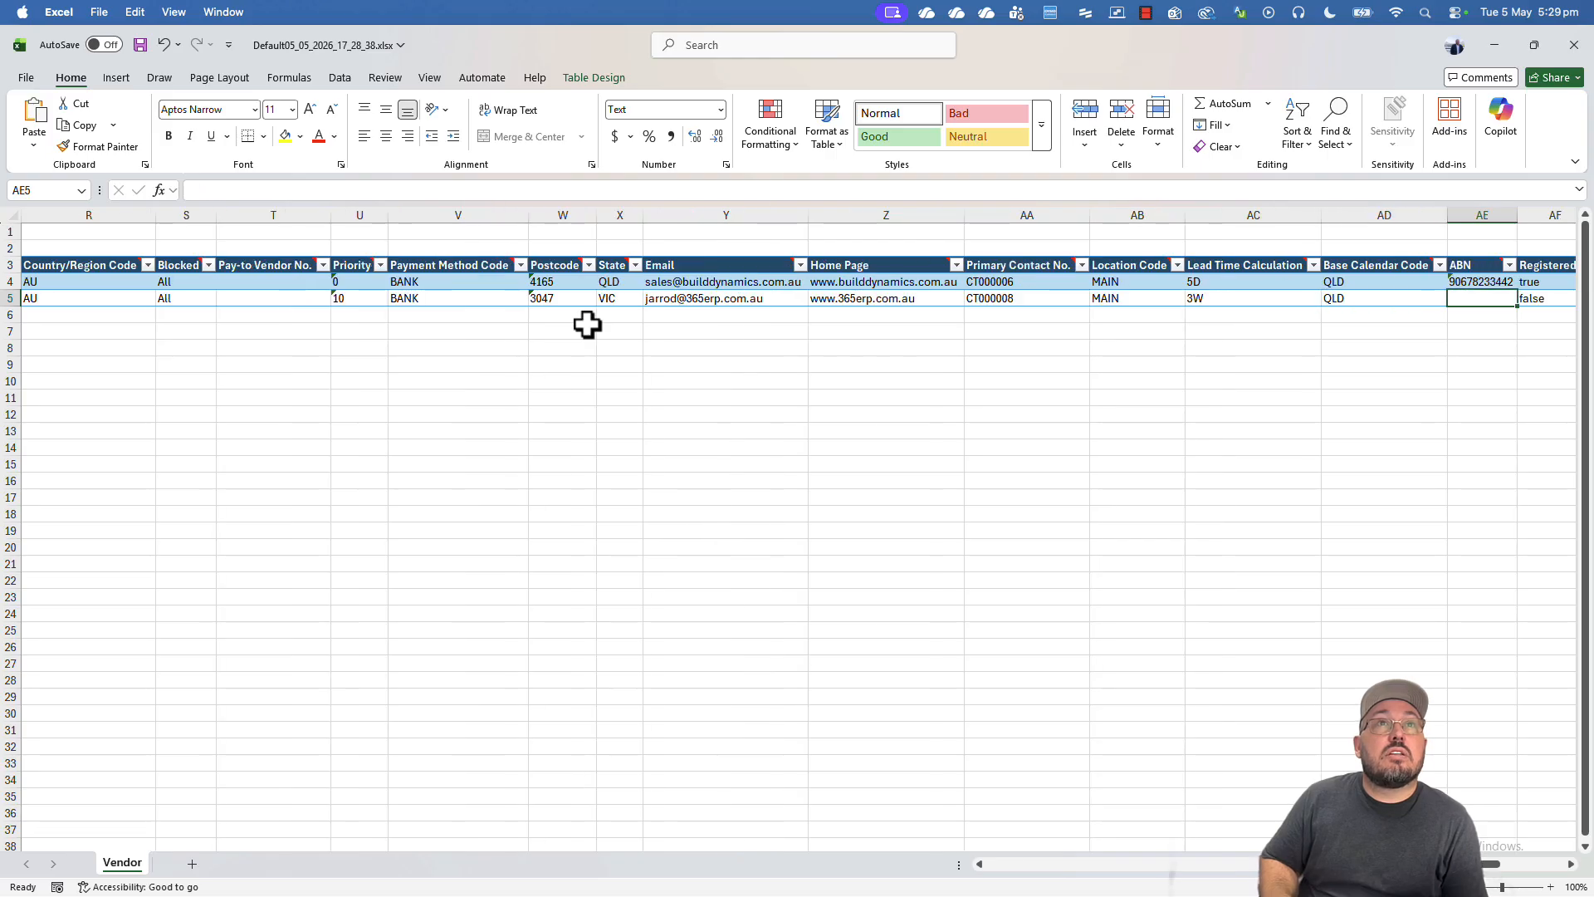
key("Right")
key("Left")
key("Left")
key("Left")
key("Up")
key("Down")
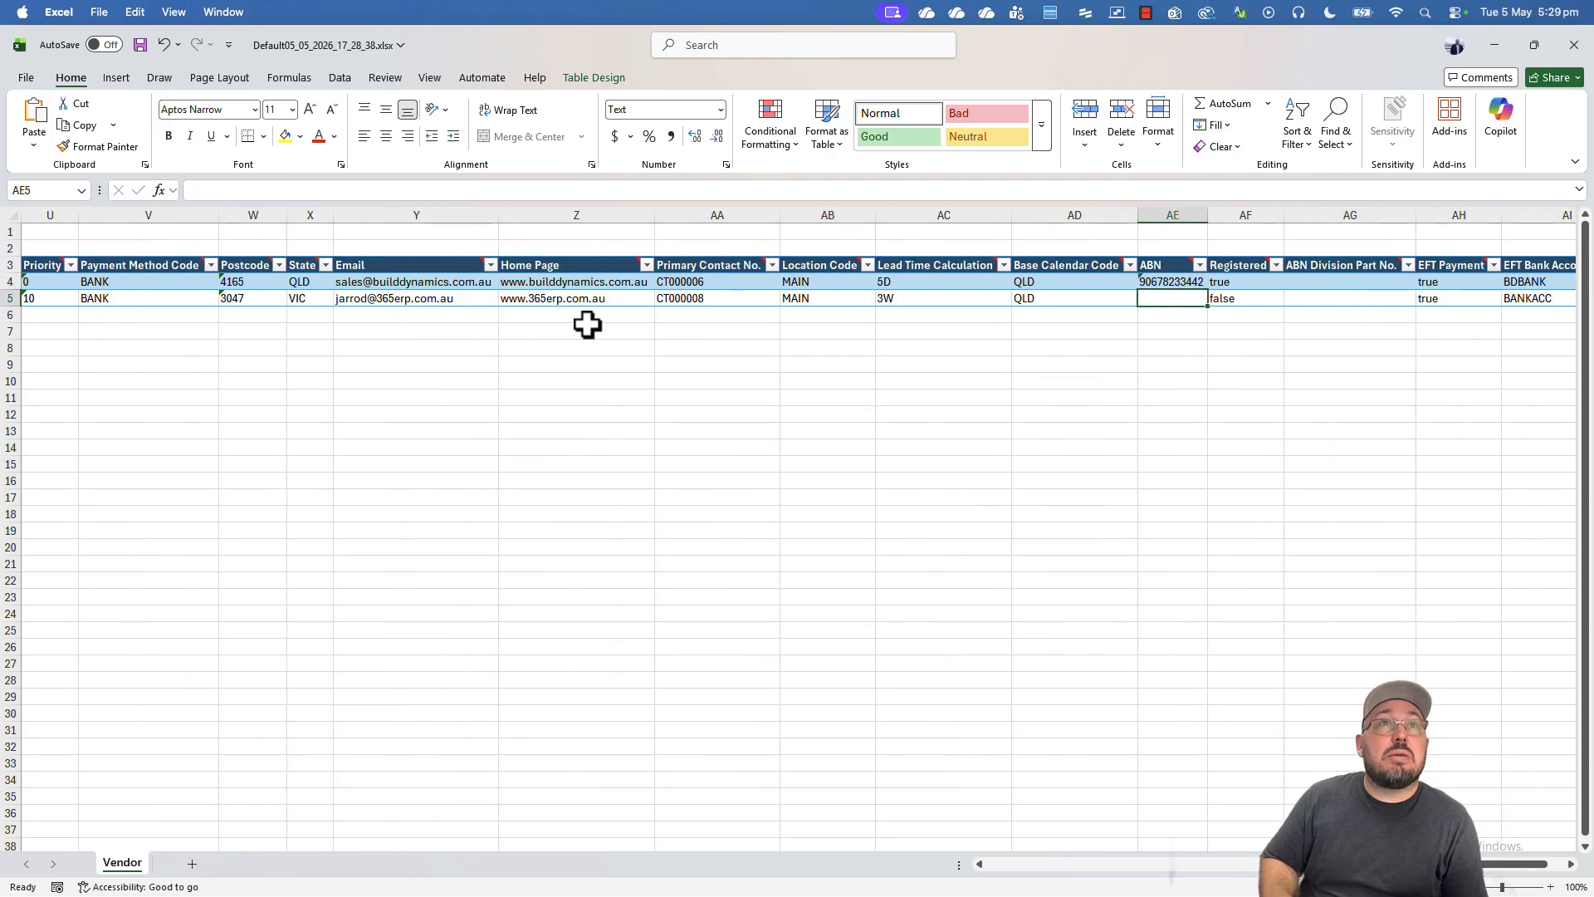
key("Right")
key("Right")
key("Right")
key("Right")
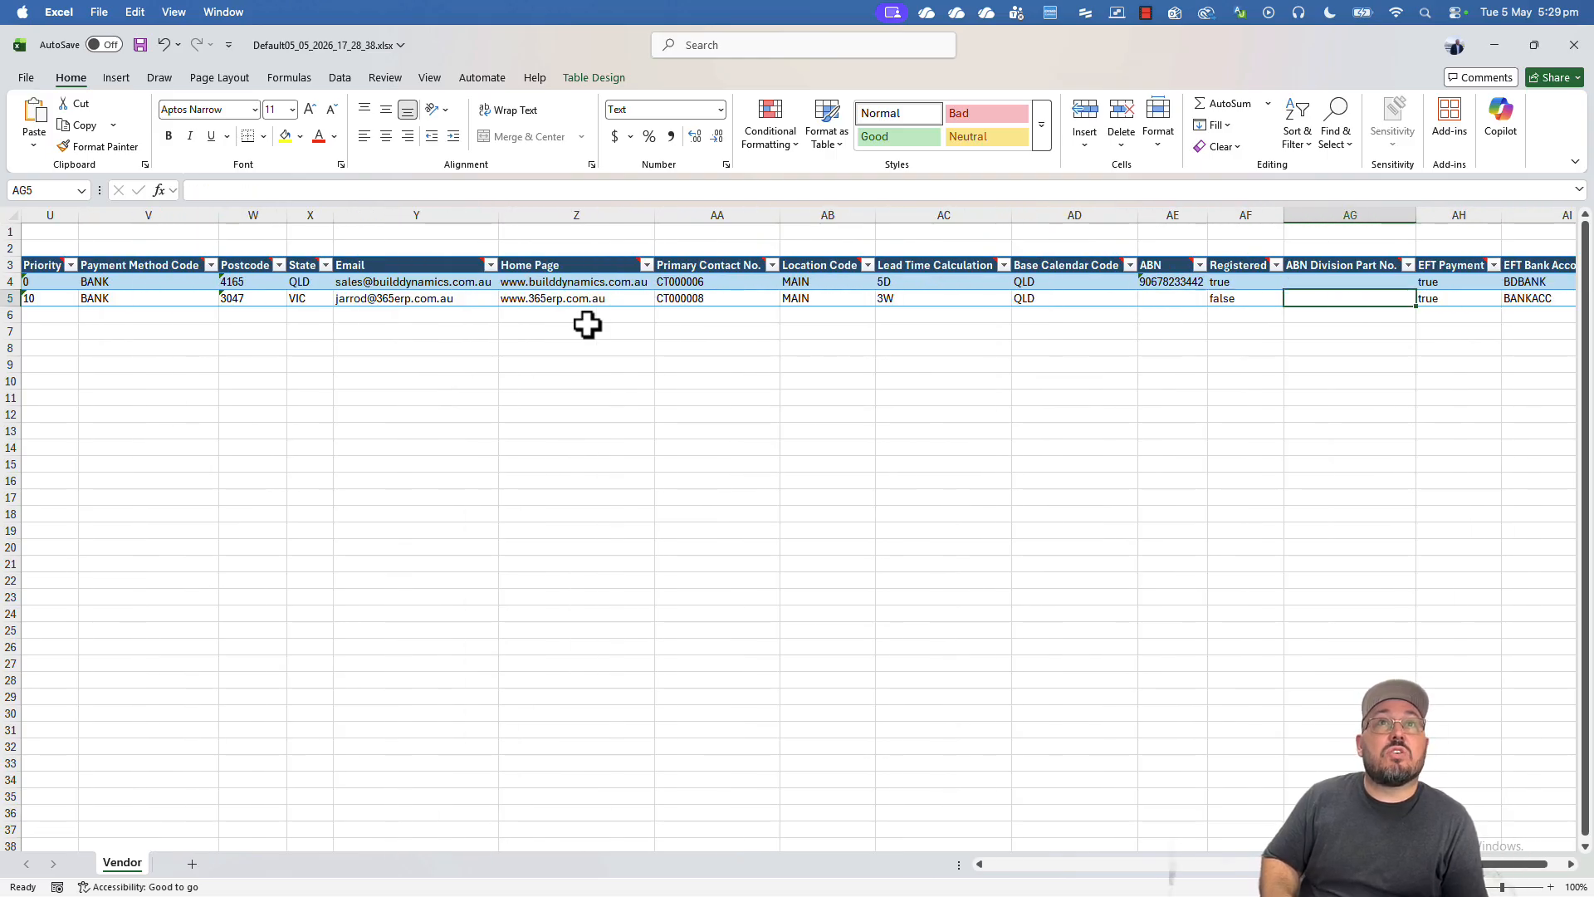
key("Right")
key("Left")
key("Up")
key("Left")
key("Left")
key("Left")
key("Left")
key("Left")
key("Left")
key("Left")
key("Left")
key("Left")
key("Left")
key("Left")
key("Left")
key("Left")
key("Left")
key("Left")
key("Left")
key("Left")
key("Left")
key("Left")
key("Left")
key("Left")
key("Left")
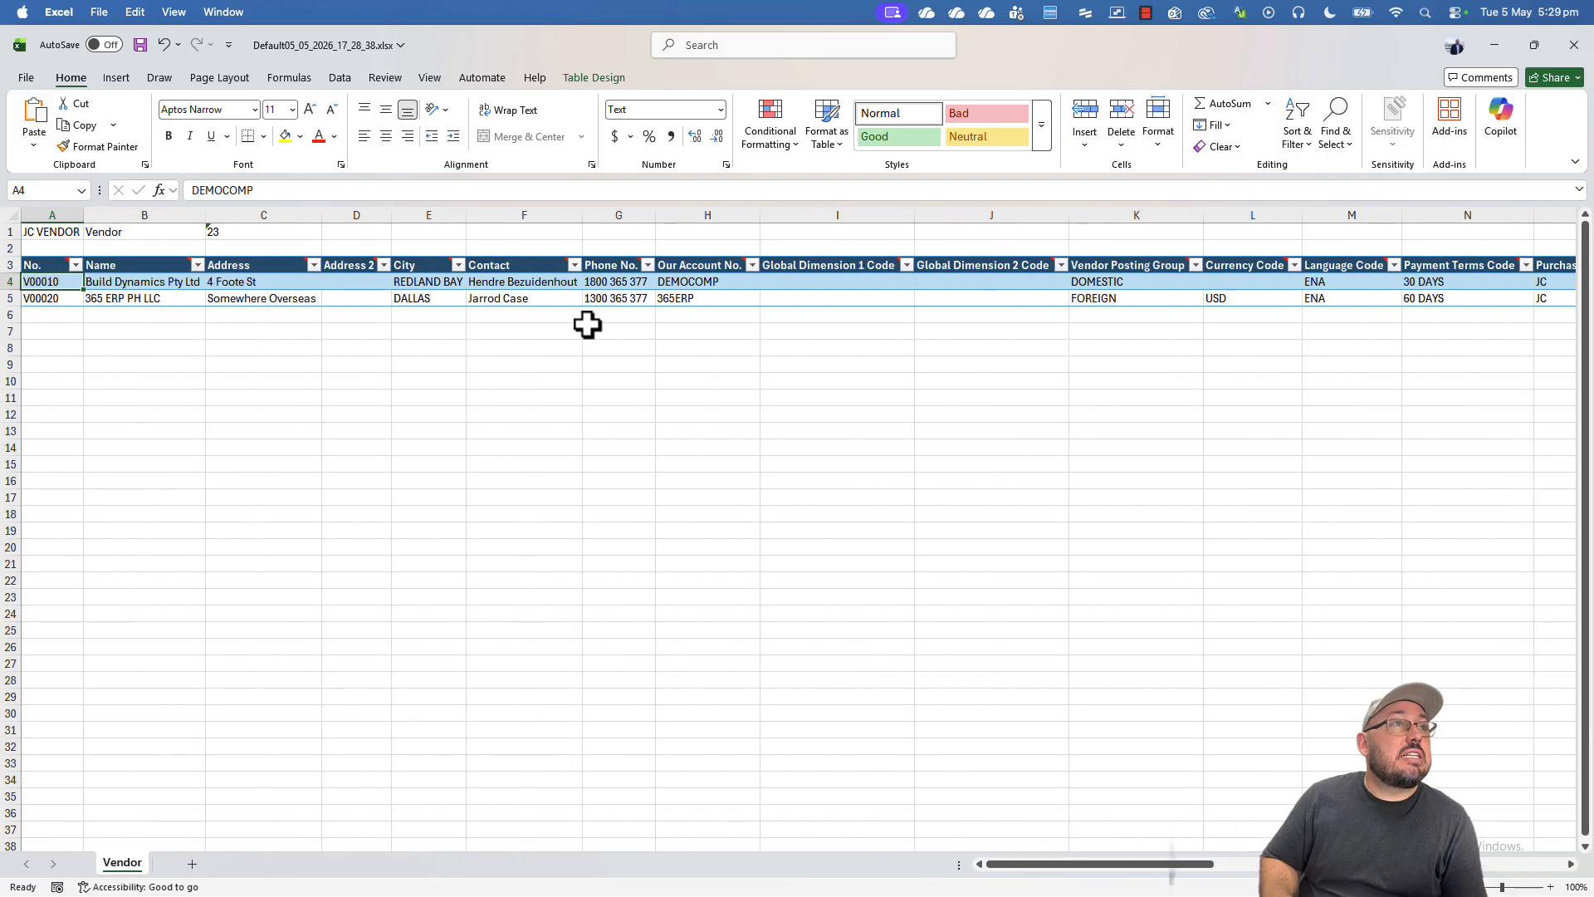
key("Down")
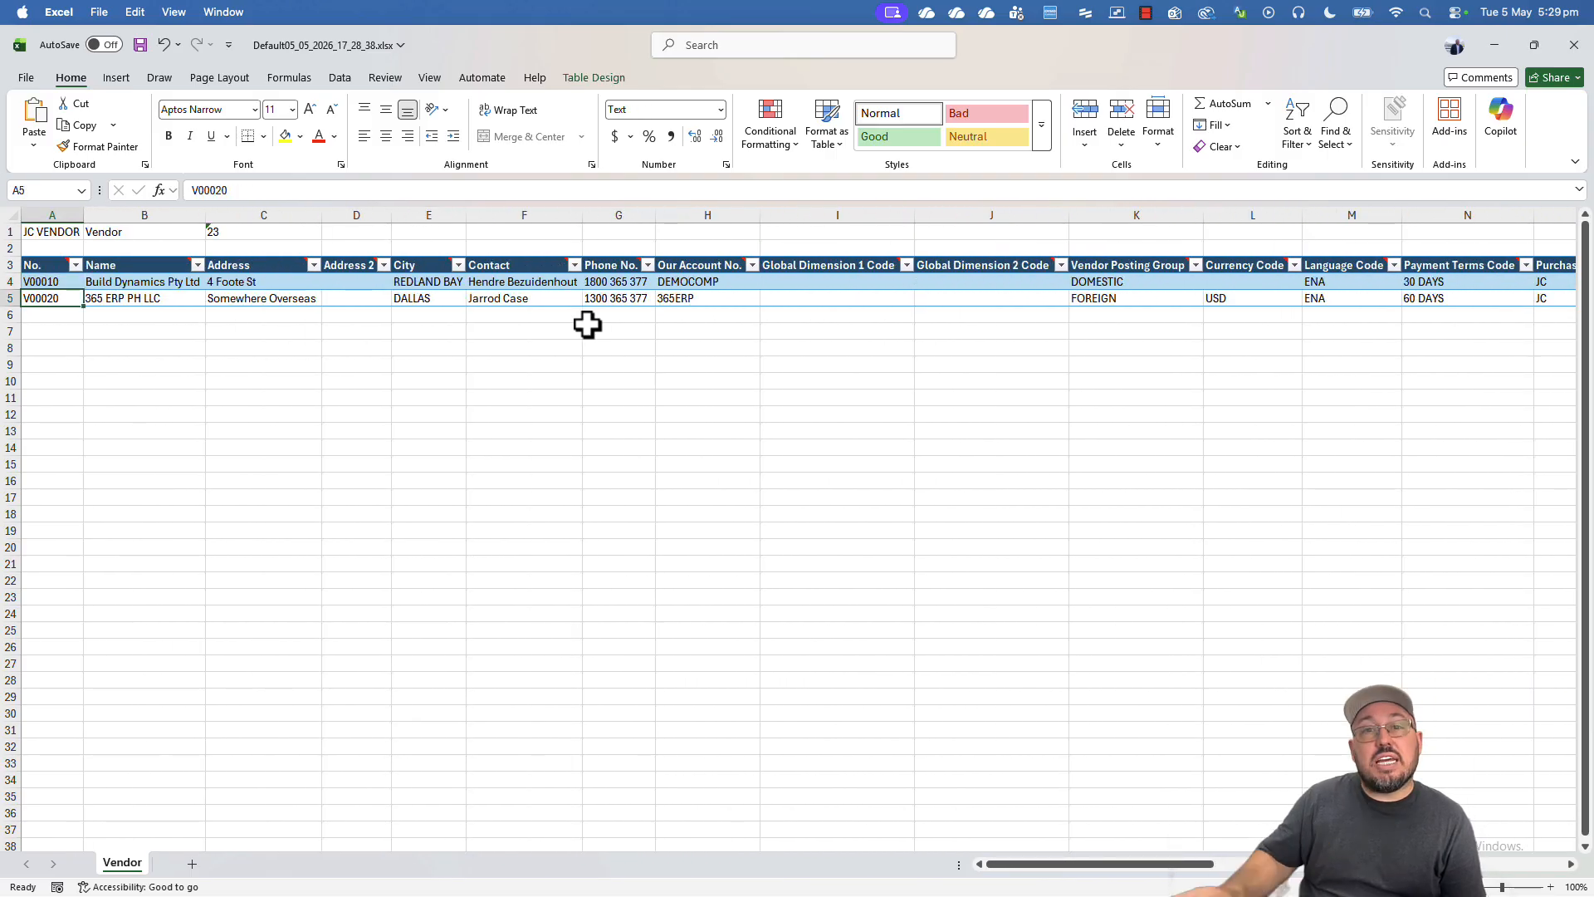
- Check vendor V00020's contact cell, then select the whole No. column
left_click(587, 303)
left_click(546, 308)
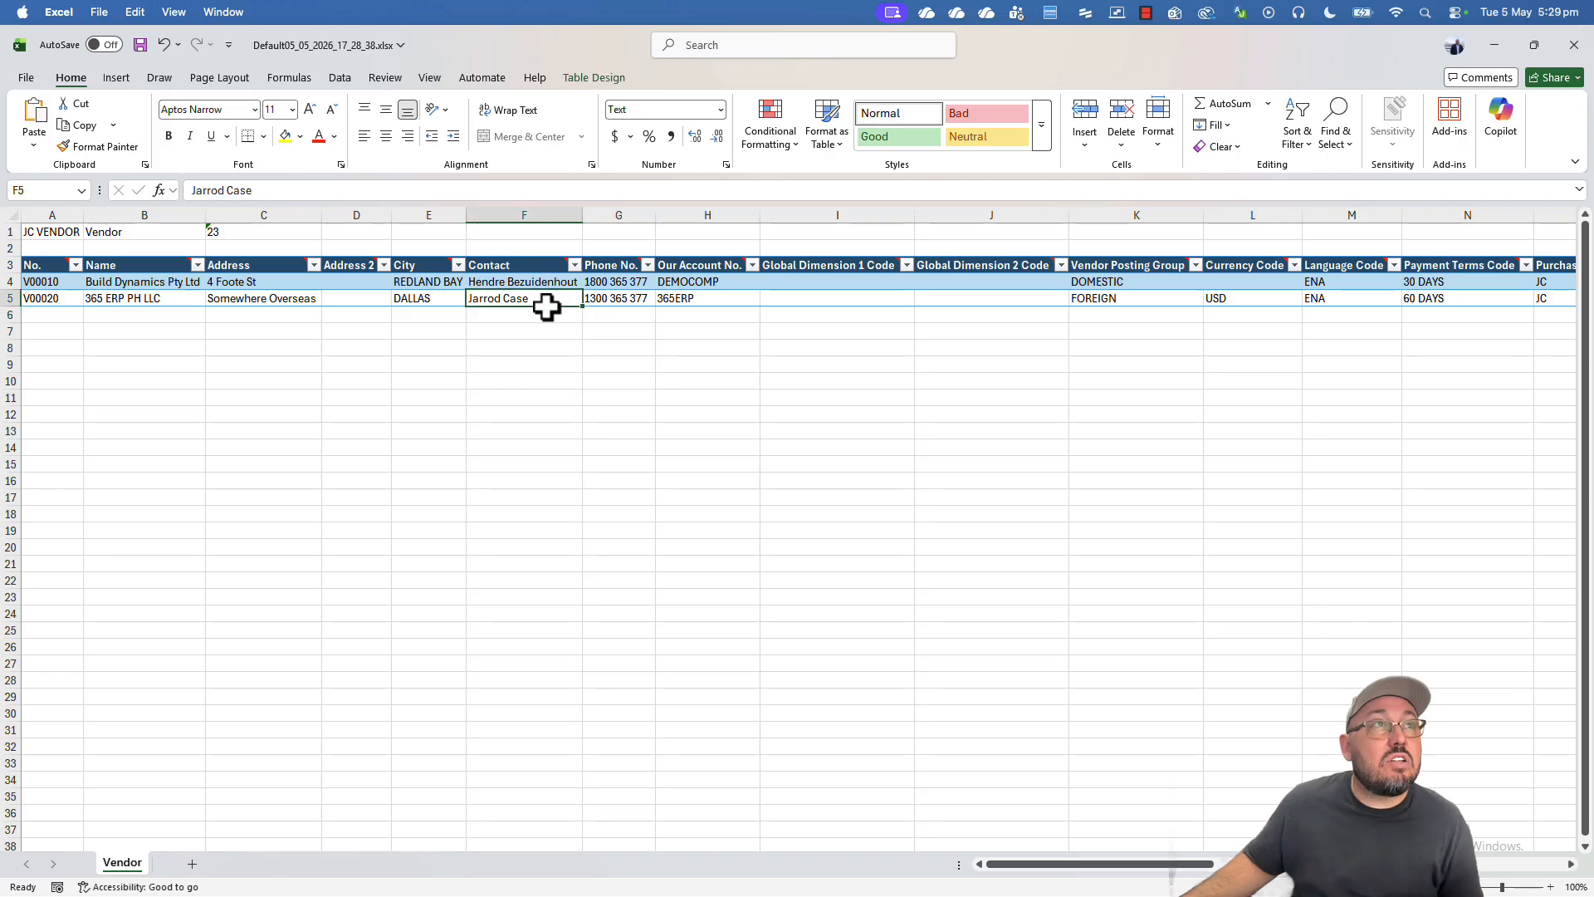
left_click(200, 330)
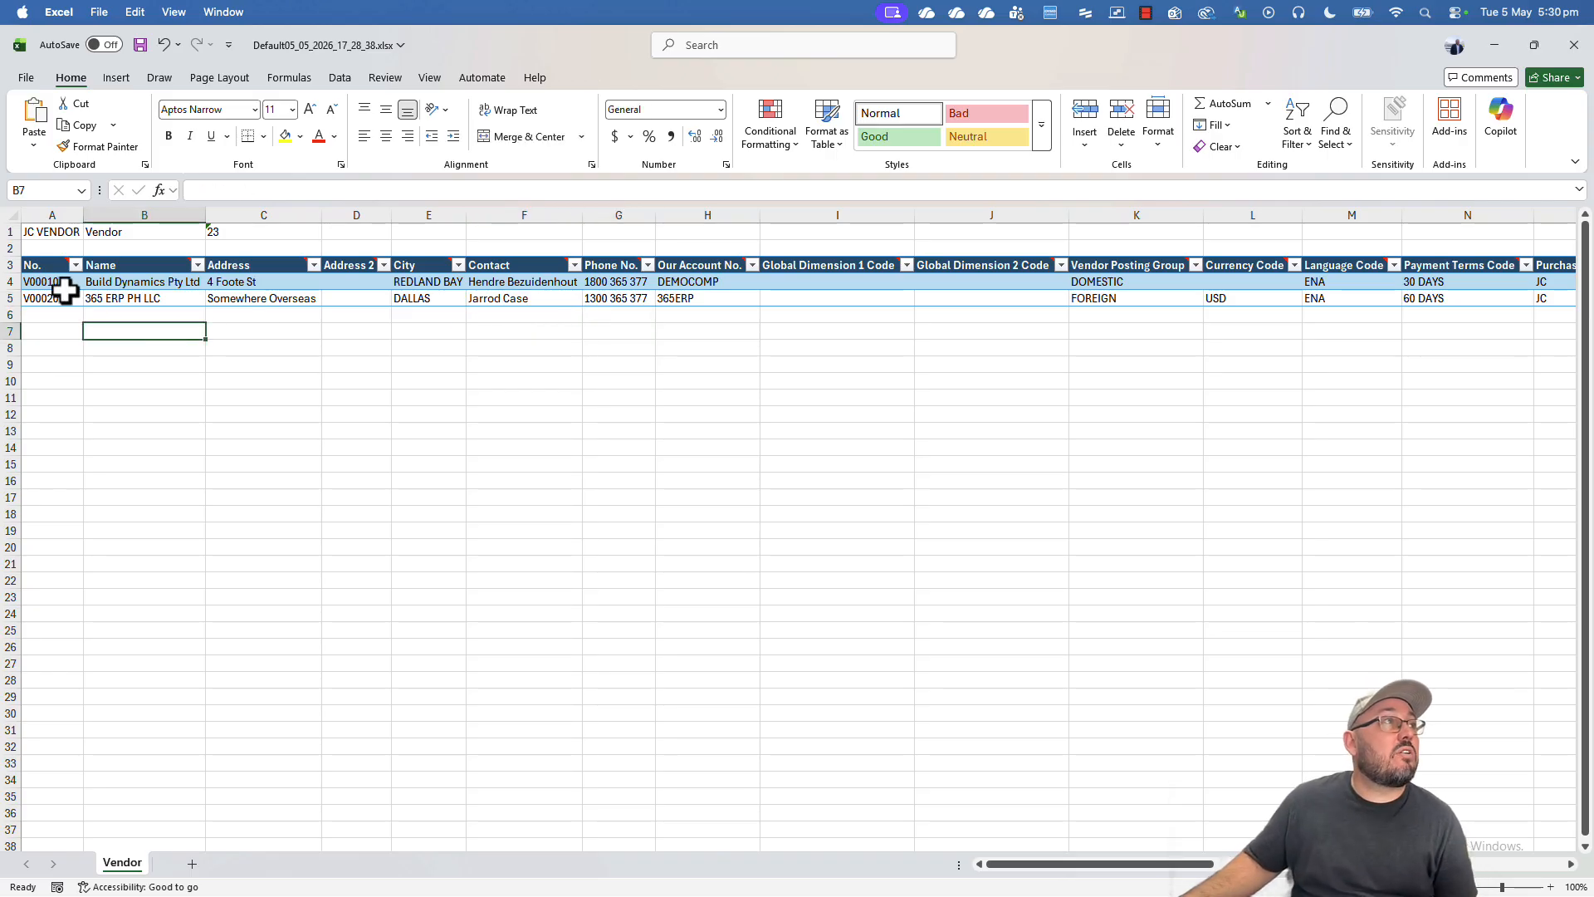
left_click(46, 215)
left_click_drag(132, 300, 137, 482)
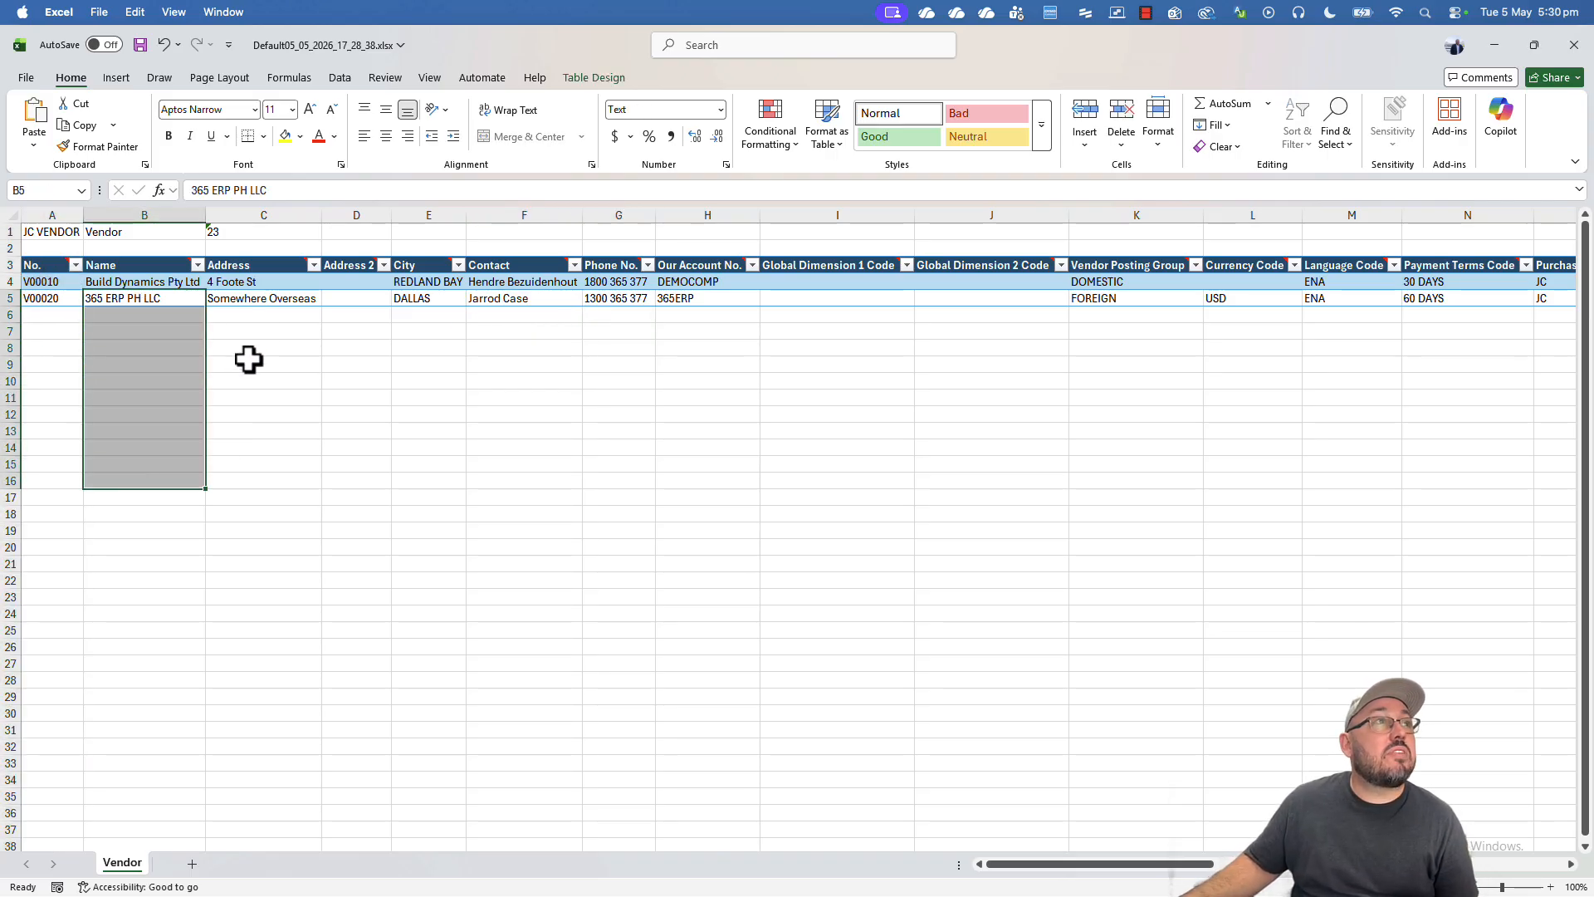
left_click_drag(1127, 869, 1200, 869)
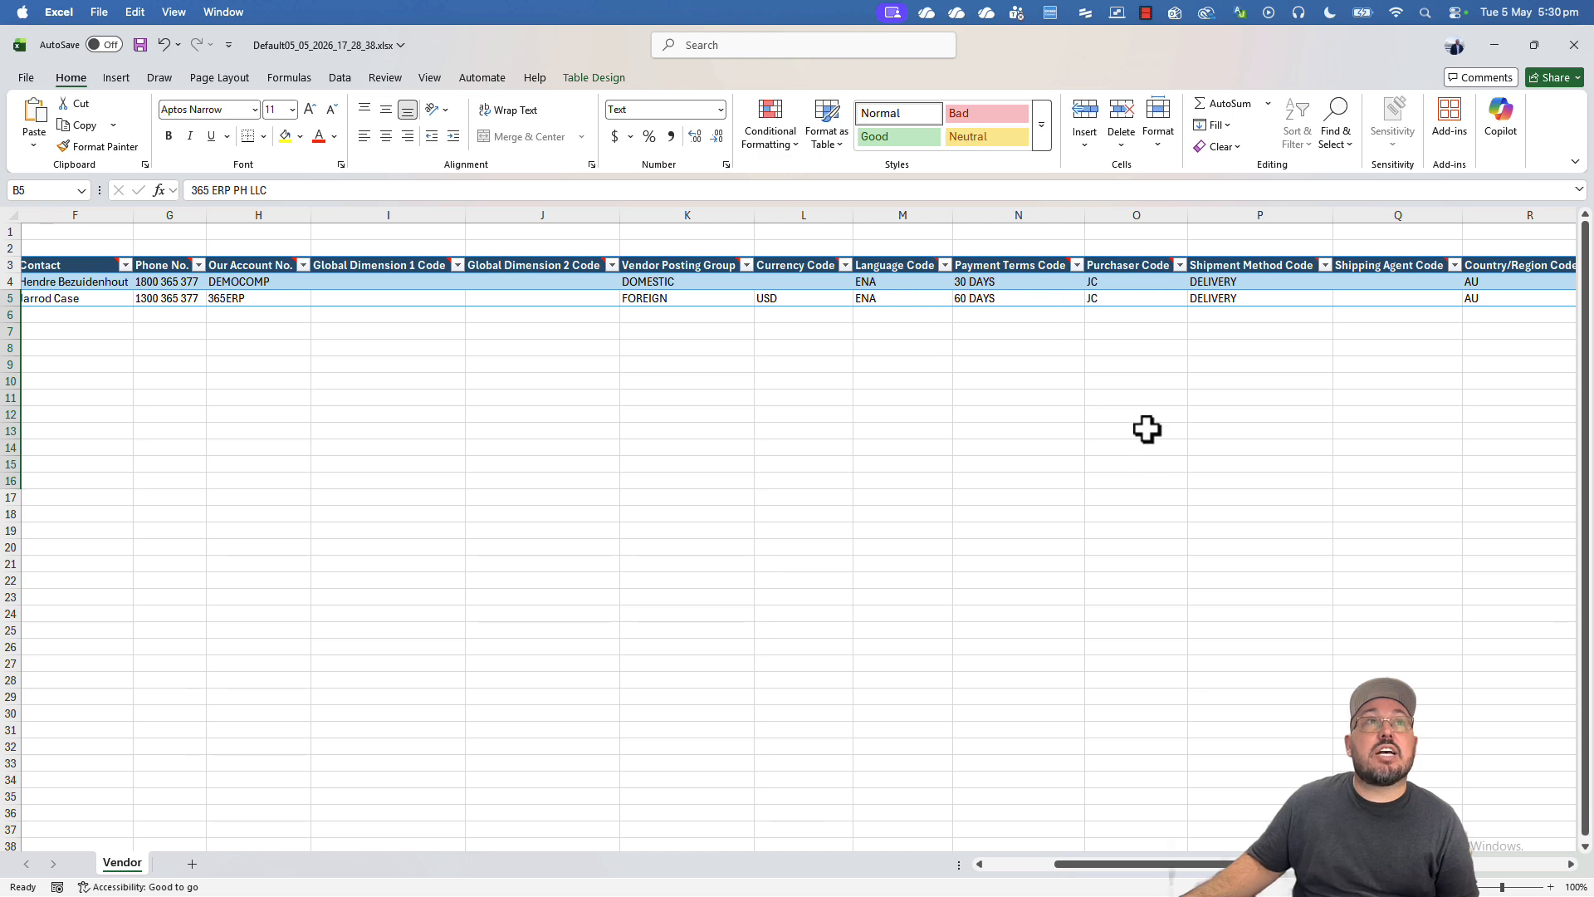
left_click_drag(1212, 868, 1404, 868)
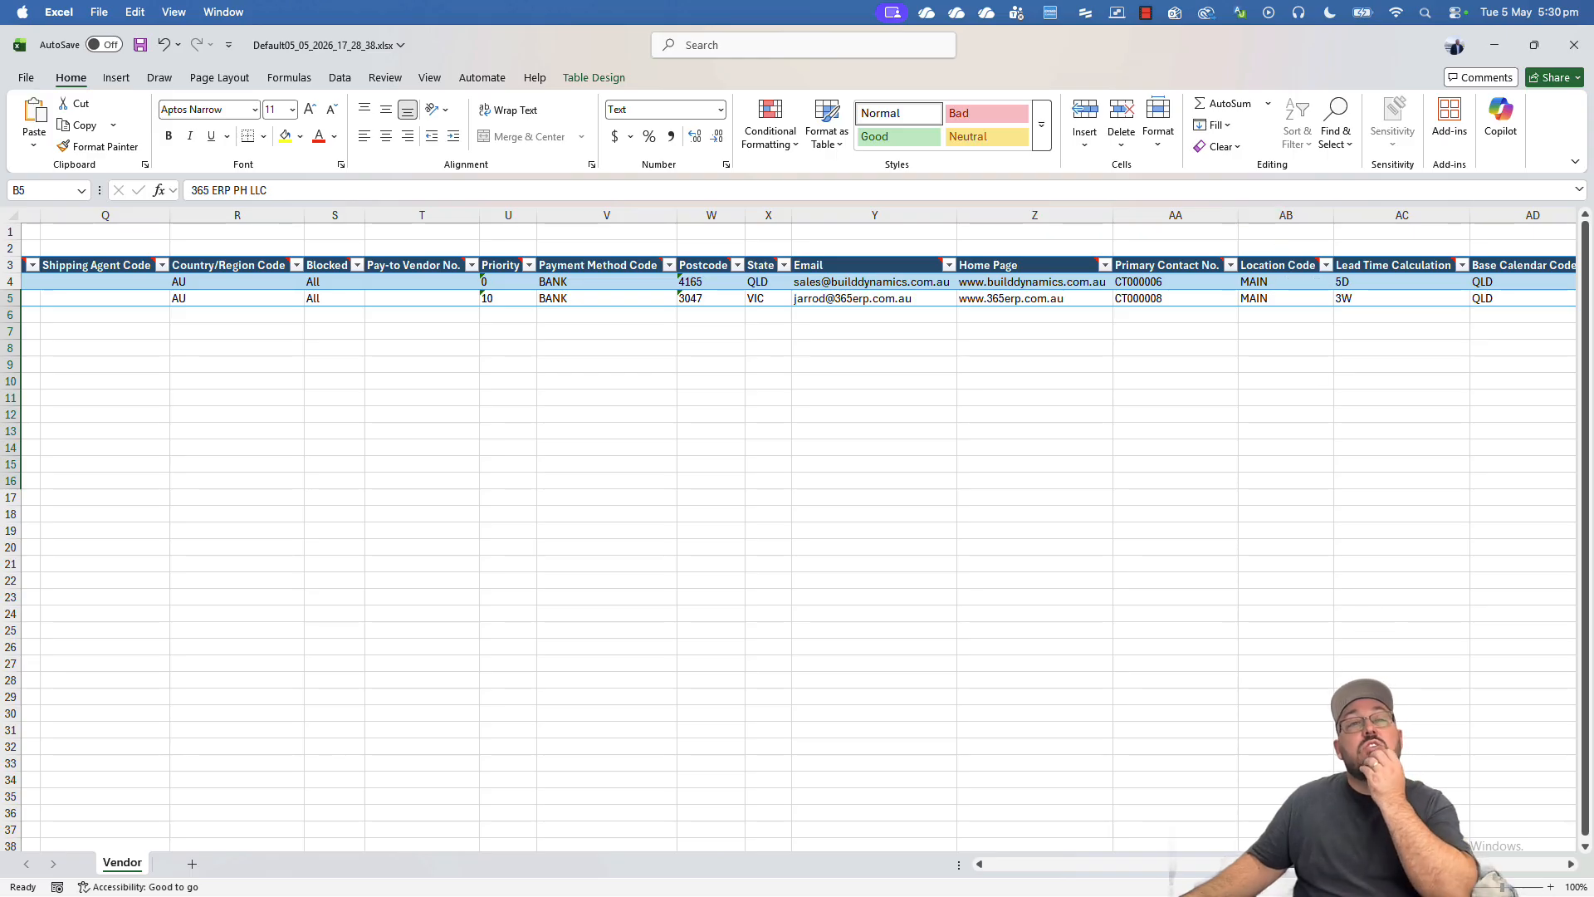
left_click_drag(1313, 866, 1049, 868)
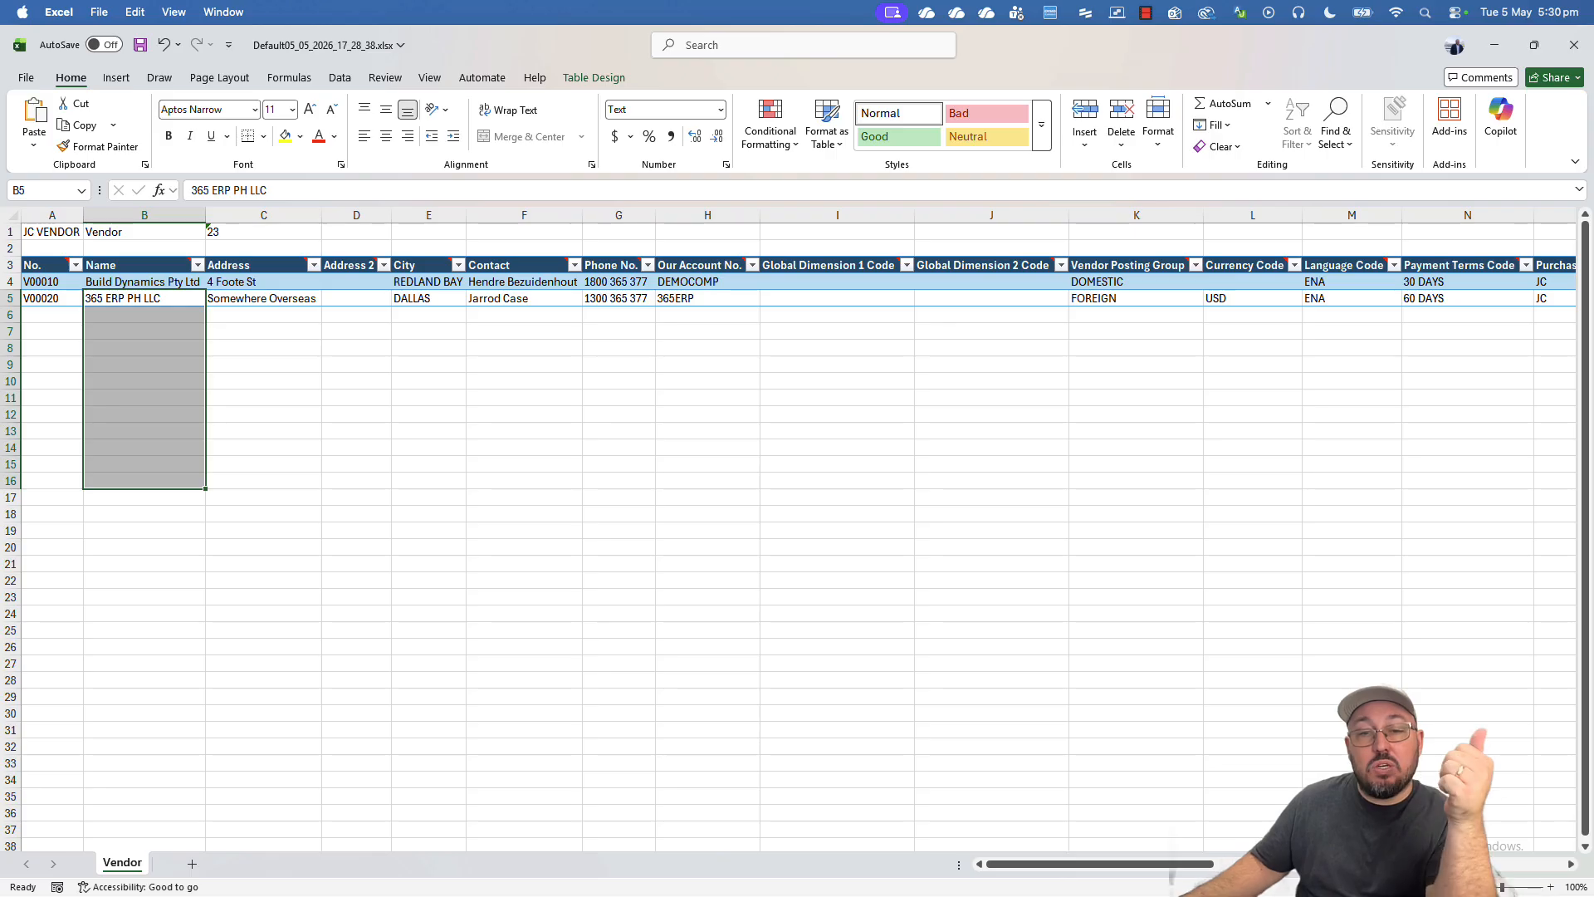